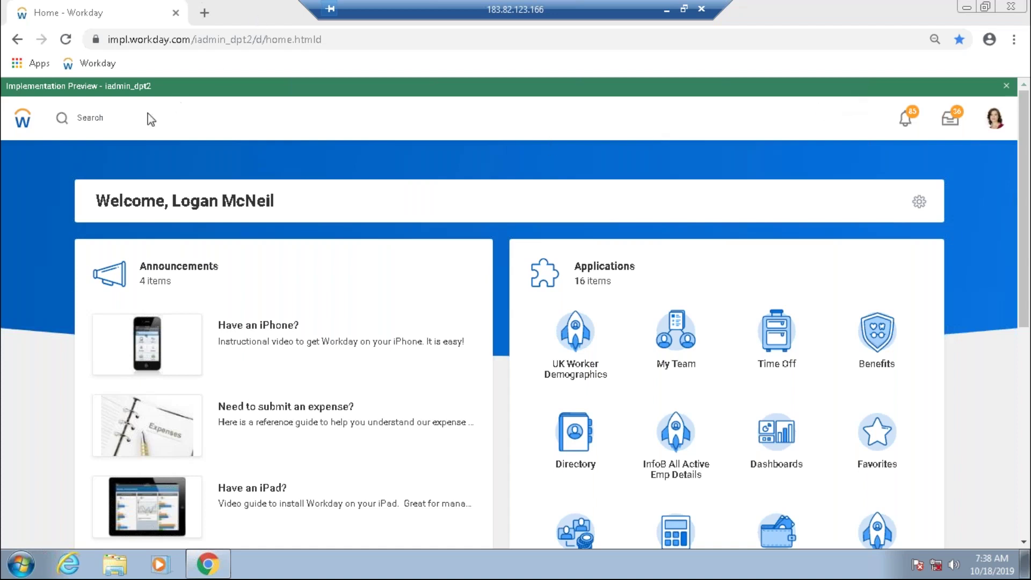
Find the Maintain Spend Categories task with the search "main spend cate" and open the spend categories without hierarchy.
{"action": "left_click", "coordinate": [112, 117]}
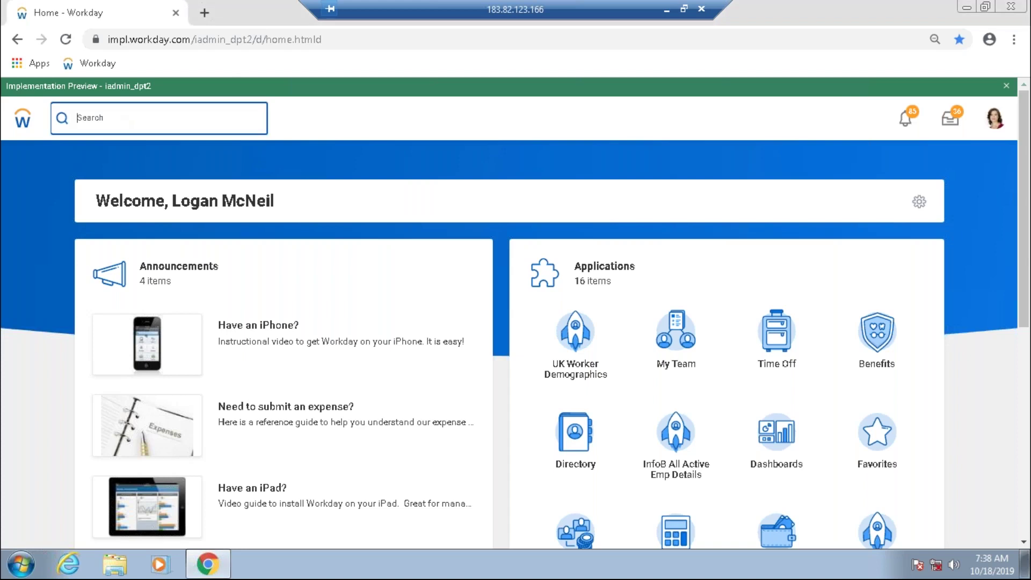
{"action": "type", "text": "main spend cate"}
{"action": "left_click", "coordinate": [124, 160]}
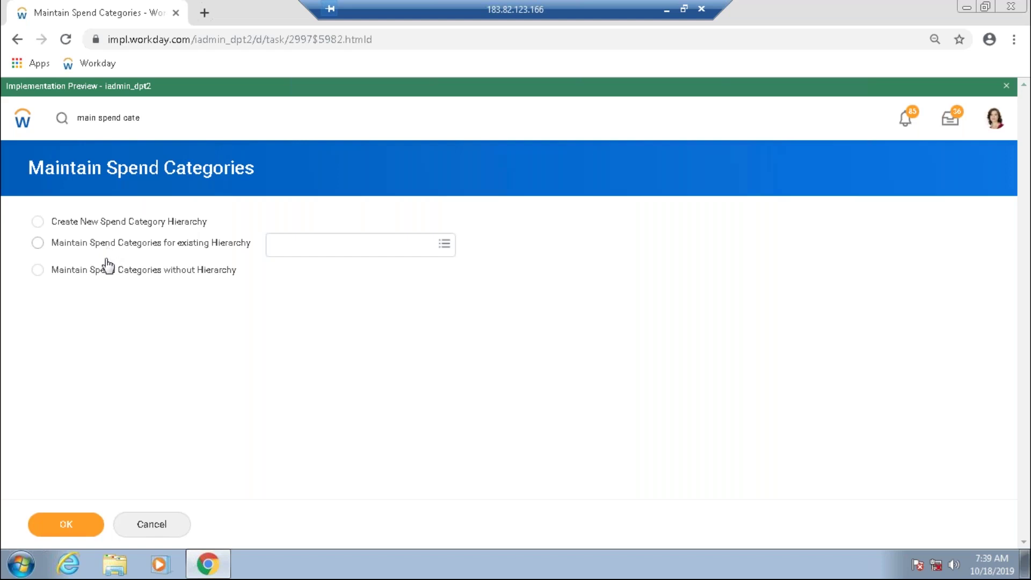
{"action": "left_click", "coordinate": [38, 270]}
{"action": "left_click", "coordinate": [67, 529]}
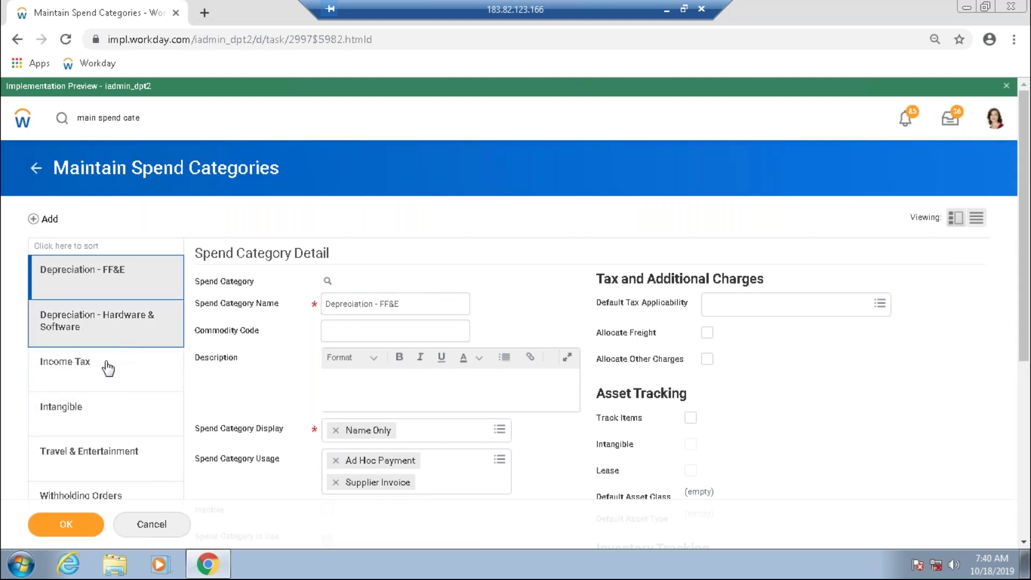
Add a new spend category named "Demo Training Lunches".
{"action": "left_click", "coordinate": [80, 333]}
{"action": "left_click", "coordinate": [75, 382]}
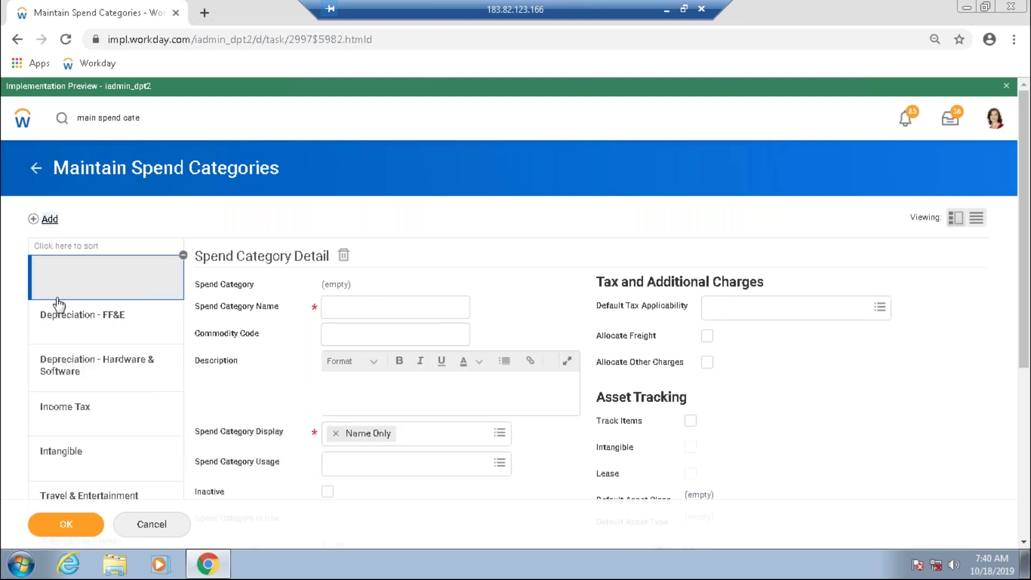
{"action": "left_click", "coordinate": [366, 306]}
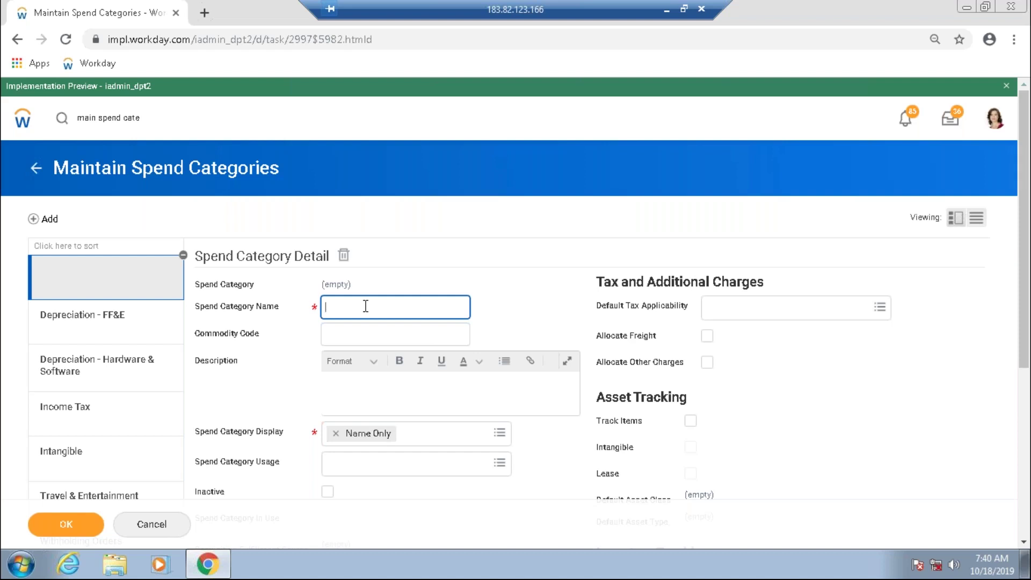
{"action": "type", "text": "Demo Training  CeLunches"}
{"action": "left_click", "coordinate": [482, 321]}
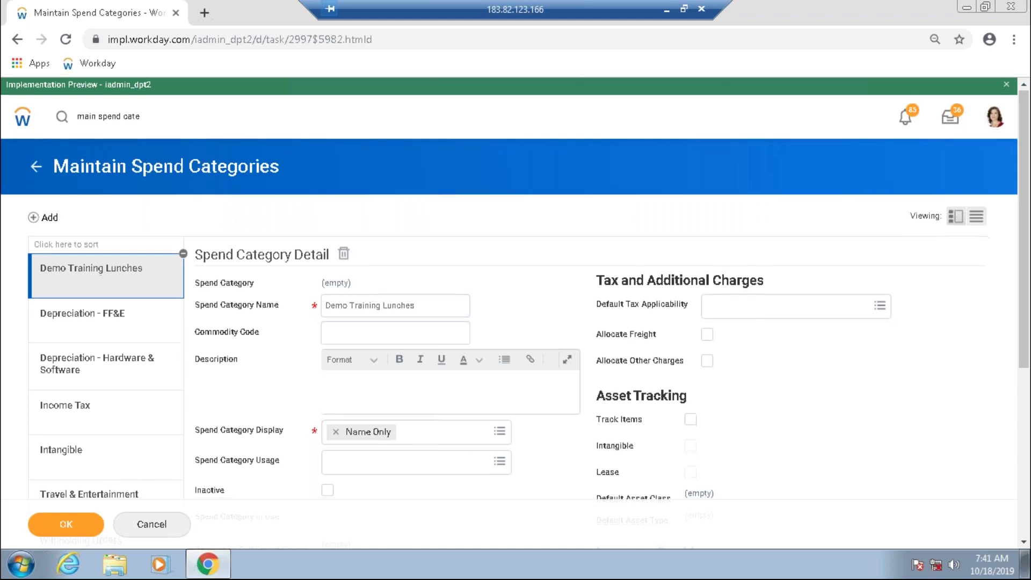
Set the Spend Category Usage of Demo Training Lunches to Expense and Supplier Invoice, and save the spend category.
{"action": "scroll", "coordinate": [515, 314], "scroll_direction": "down", "scroll_amount": 1}
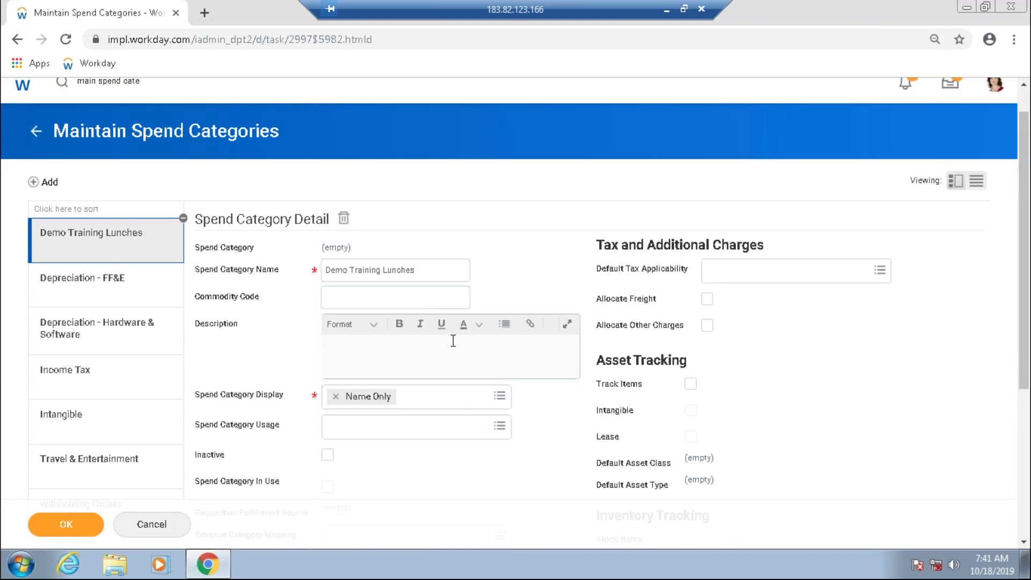
{"action": "left_click", "coordinate": [413, 430]}
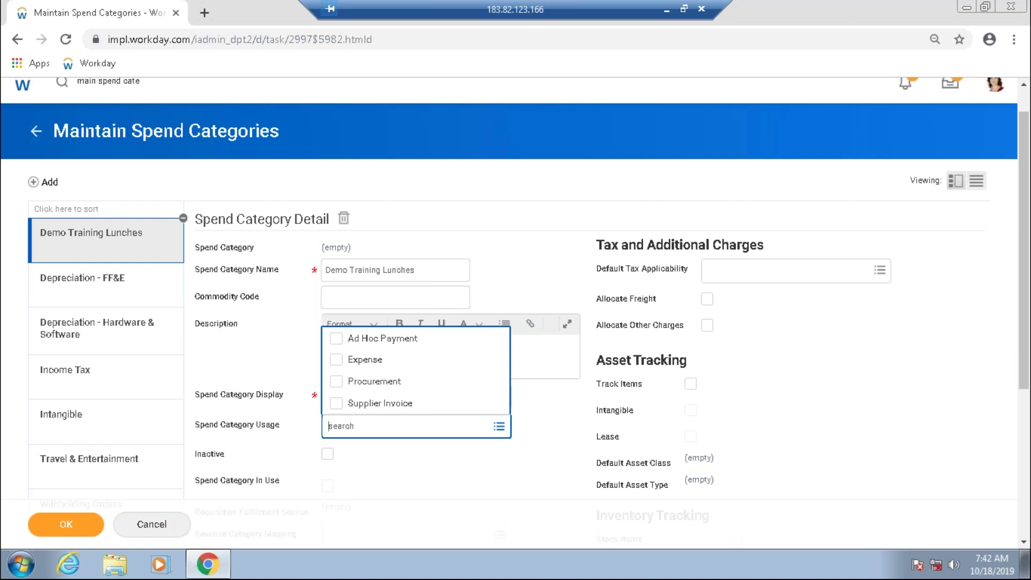
{"action": "left_click", "coordinate": [341, 371]}
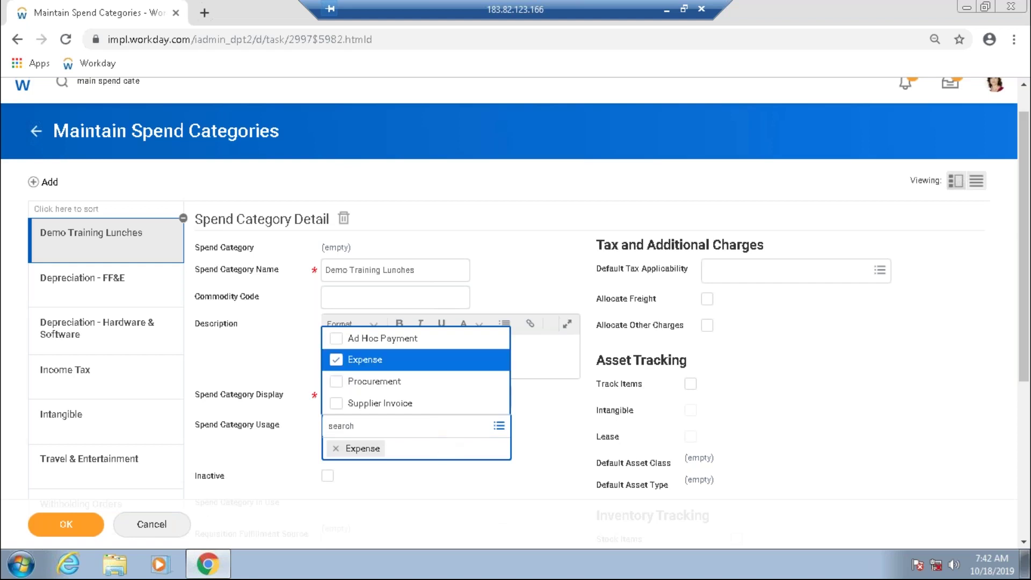
{"action": "scroll", "coordinate": [444, 414], "scroll_direction": "down", "scroll_amount": 1}
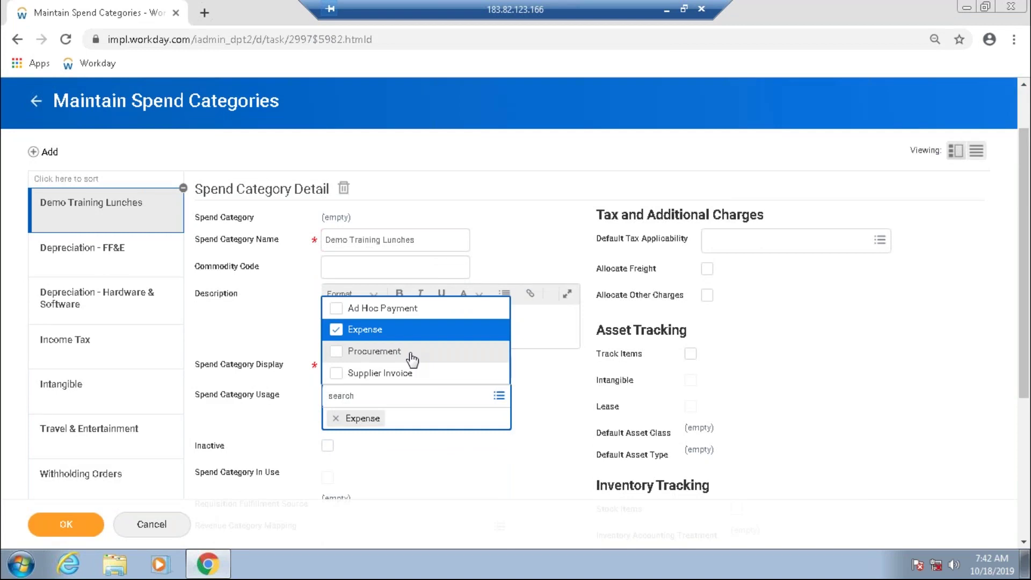
{"action": "left_click", "coordinate": [333, 376]}
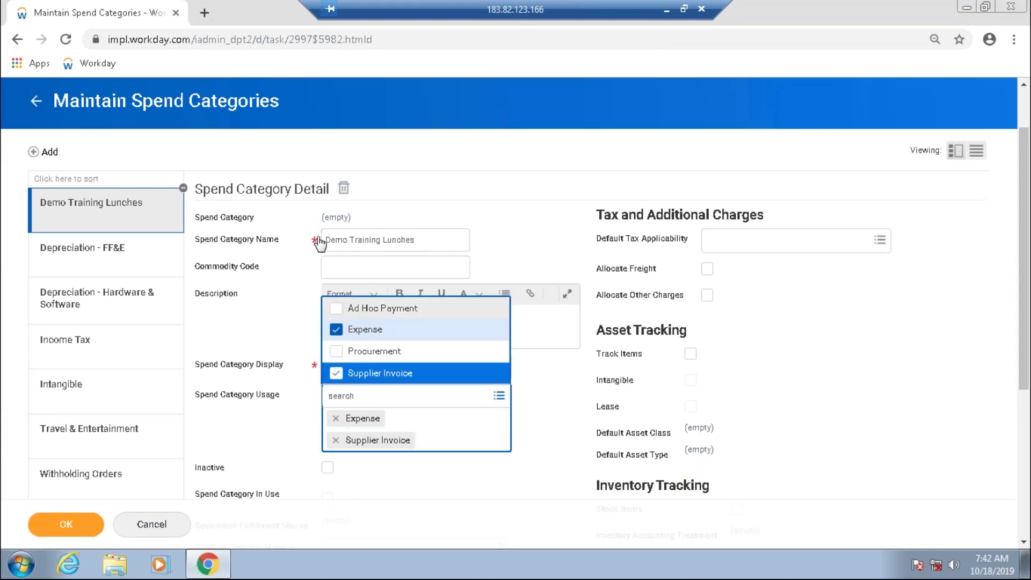
{"action": "left_click", "coordinate": [463, 510]}
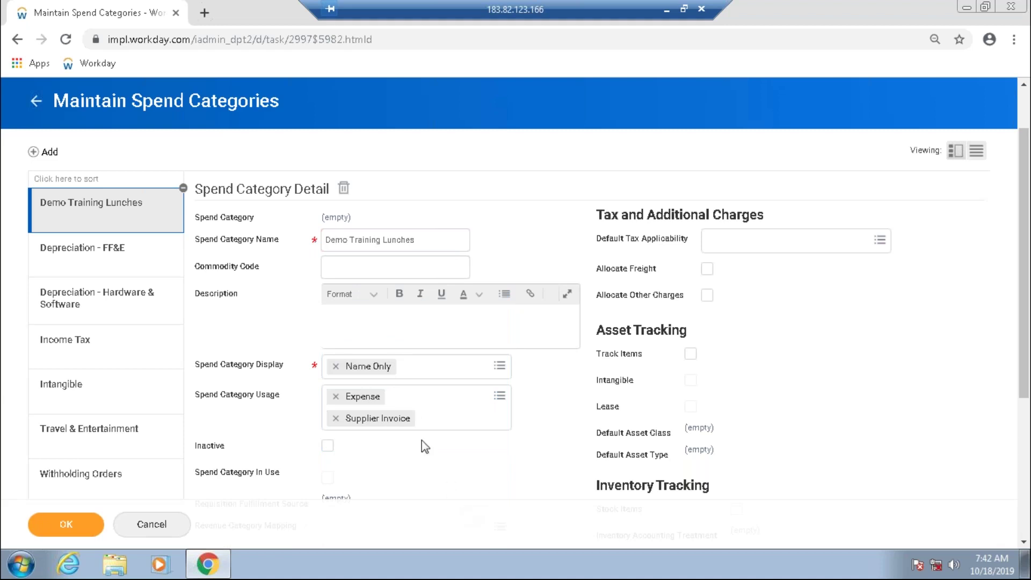
{"action": "left_click", "coordinate": [499, 395]}
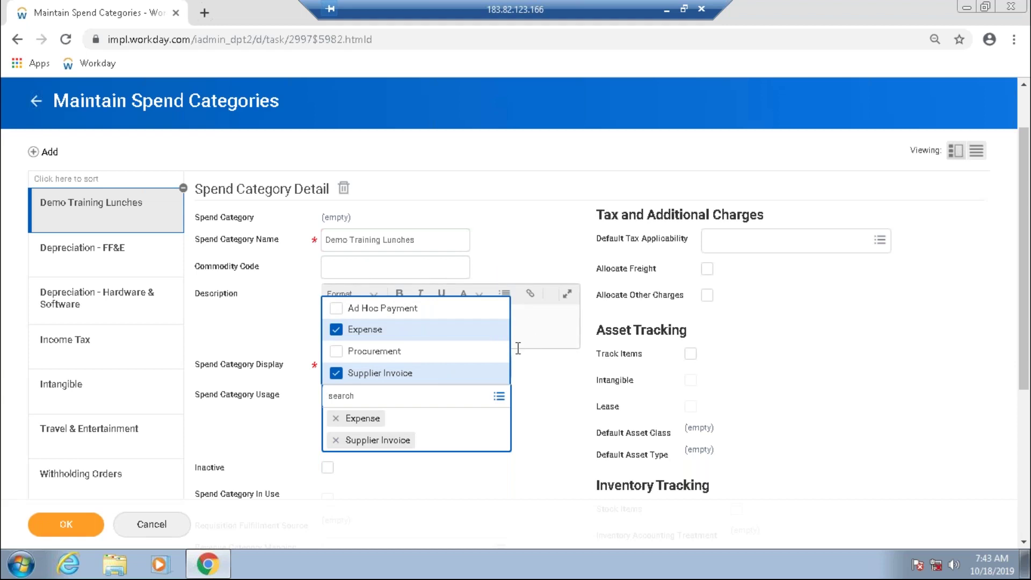
{"action": "left_click", "coordinate": [445, 473]}
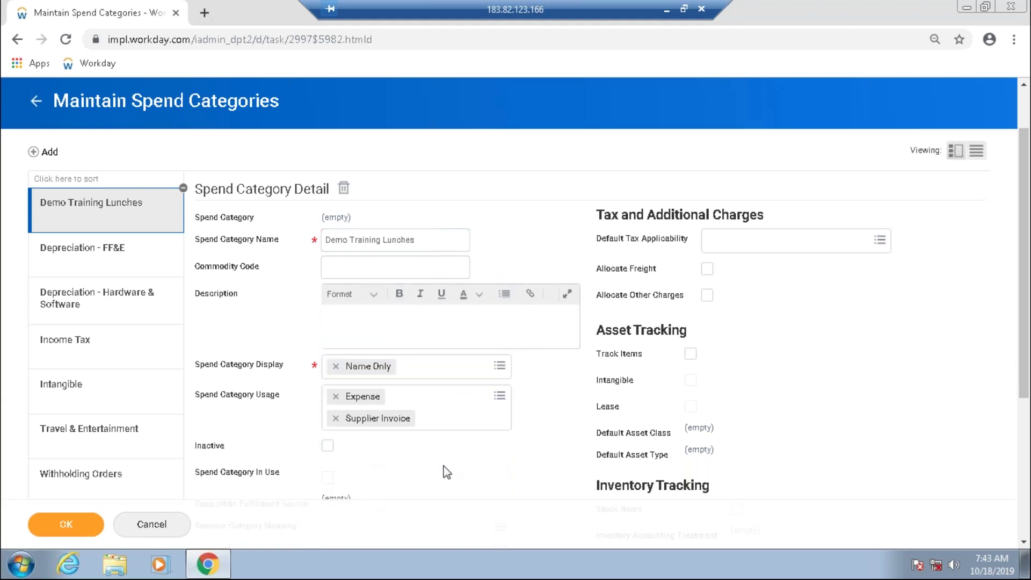
{"action": "scroll", "coordinate": [455, 466], "scroll_direction": "down", "scroll_amount": 1}
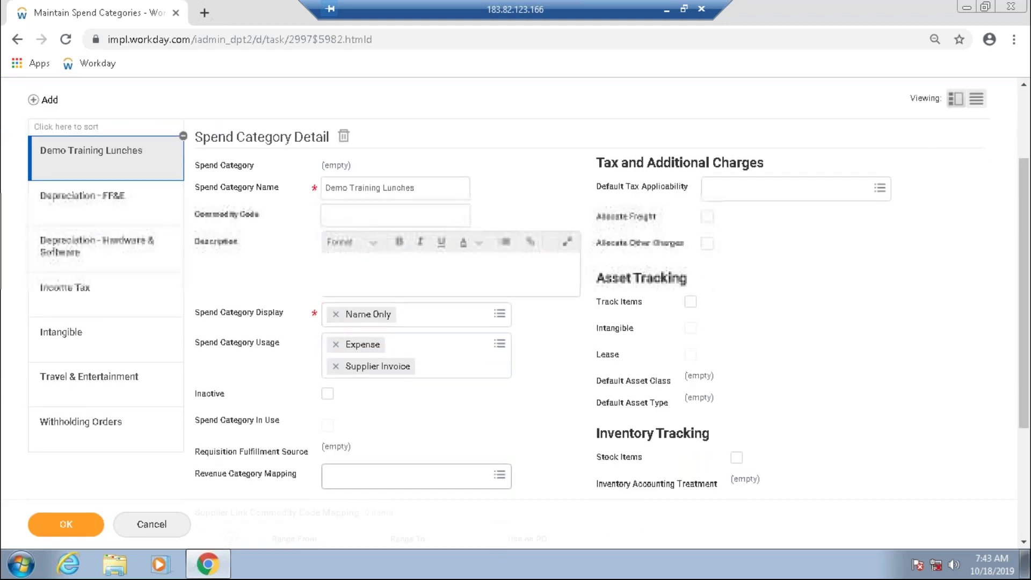
{"action": "scroll", "coordinate": [396, 494], "scroll_direction": "down", "scroll_amount": 2}
{"action": "scroll", "coordinate": [396, 494], "scroll_direction": "down", "scroll_amount": 1}
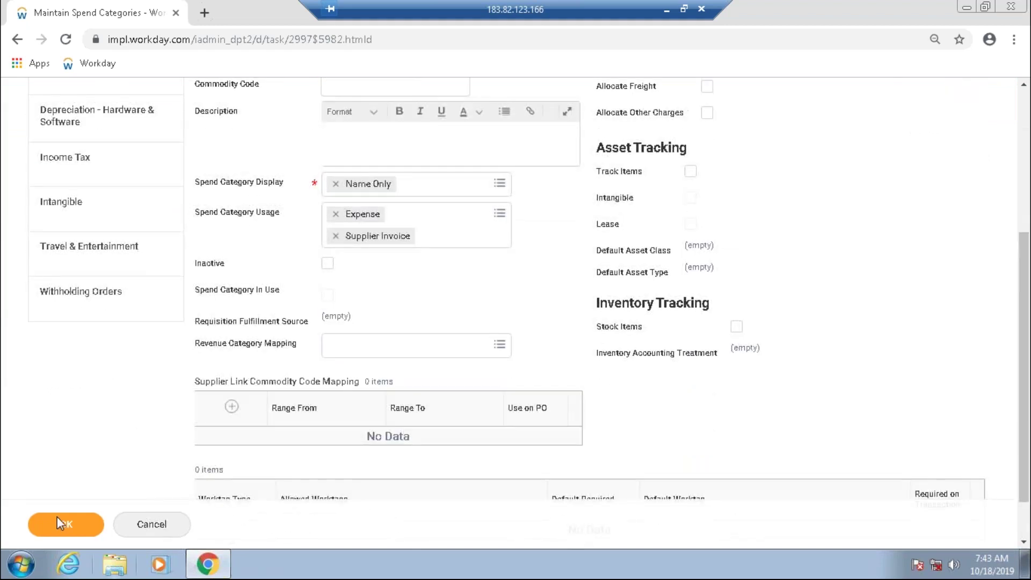
{"action": "left_click", "coordinate": [66, 524]}
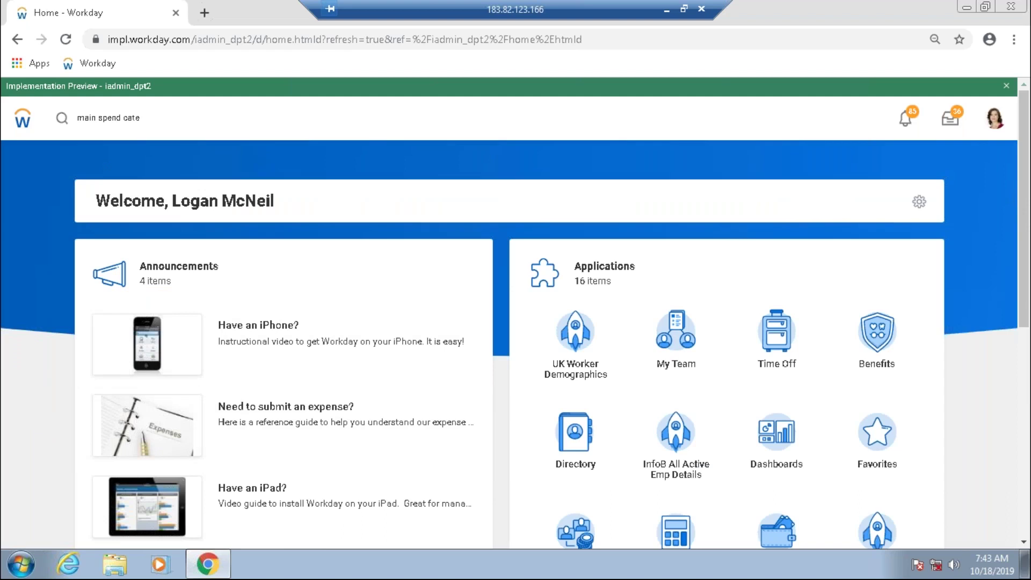
Search for "Main pur gro" and open the Maintain Purchase Item Groups task.
{"action": "left_click", "coordinate": [164, 114]}
{"action": "key", "text": "ctrl+a"}
{"action": "key", "text": "BackSpace"}
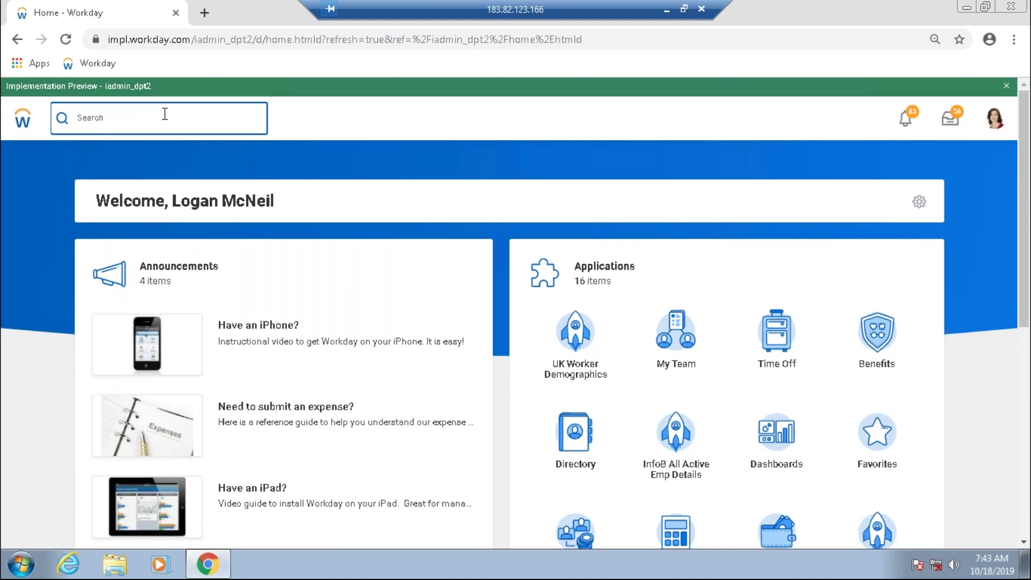
{"action": "type", "text": "Main"}
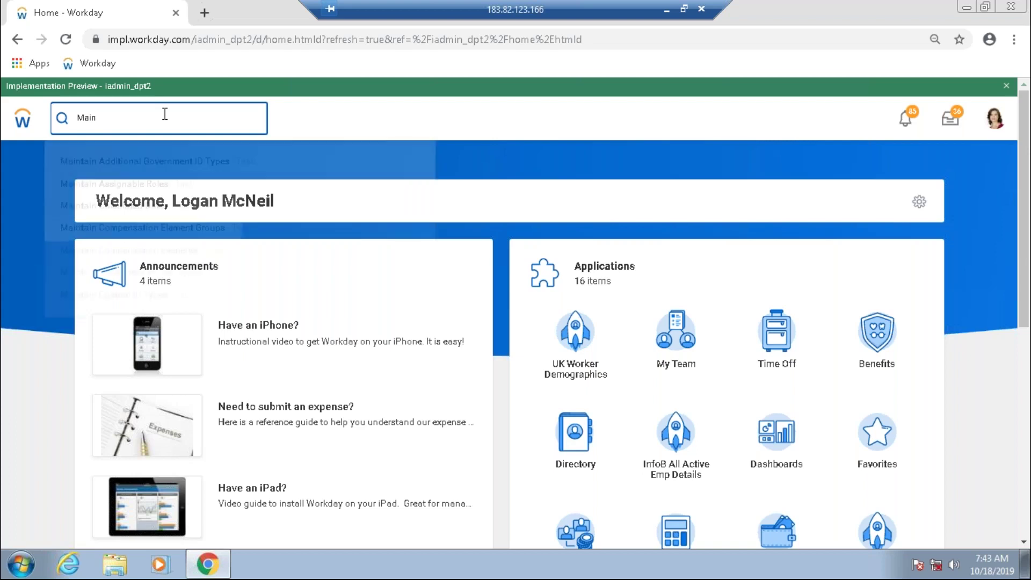
{"action": "type", "text": " p"}
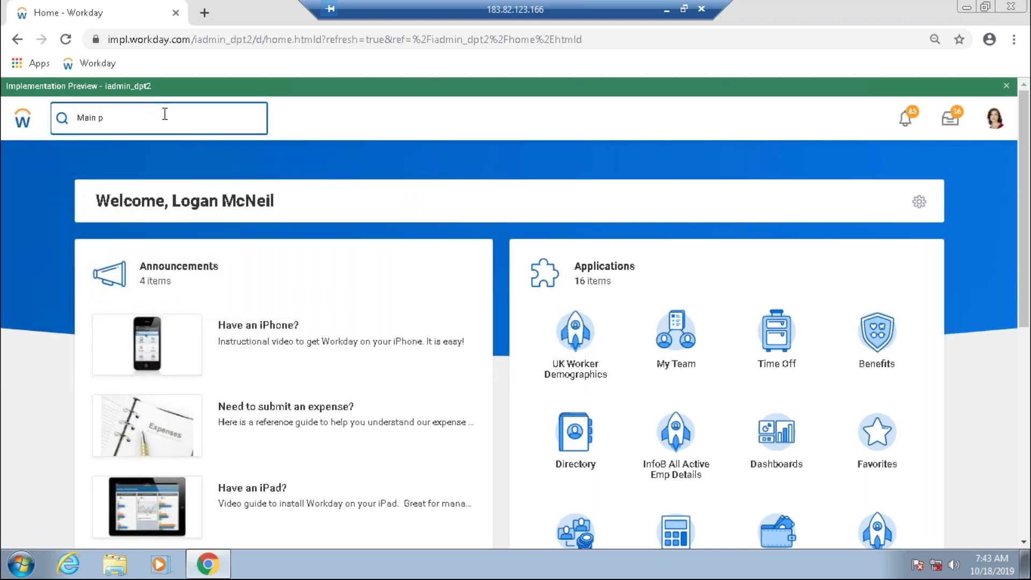
{"action": "type", "text": "ur gro"}
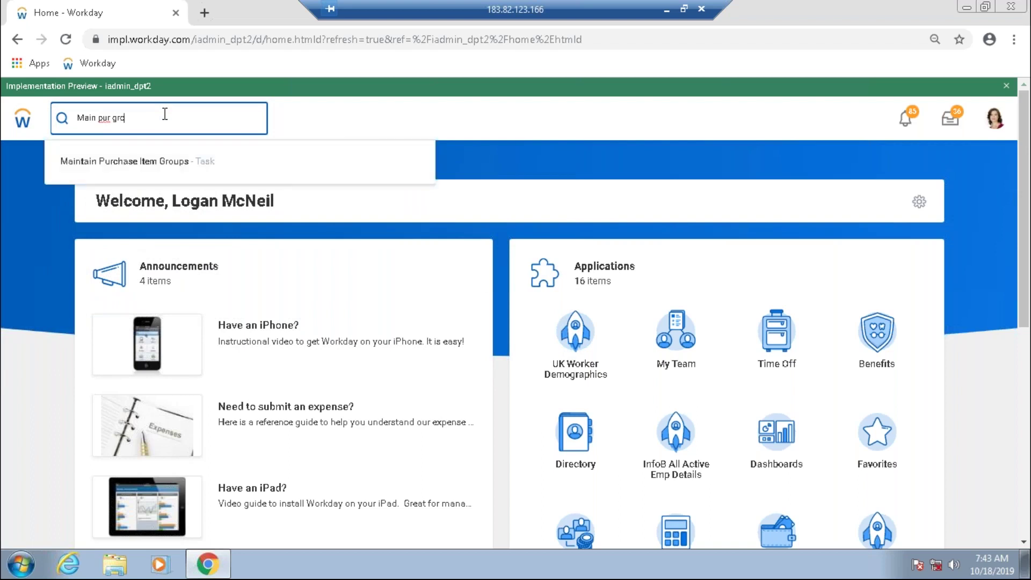
{"action": "key", "text": "Down"}
{"action": "key", "text": "Return"}
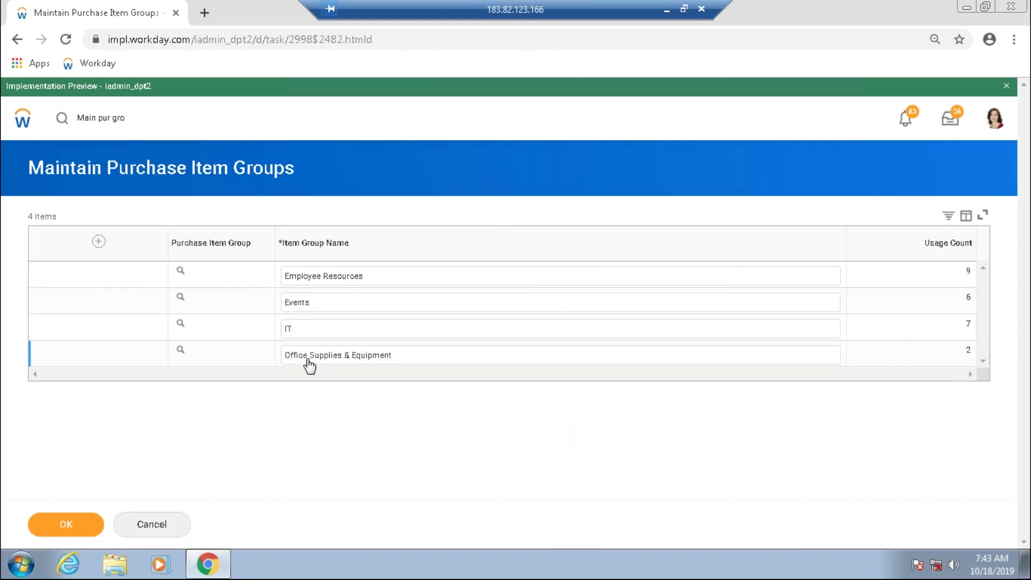
Add two purchase item groups named "hardware" and "Software", and save them.
{"action": "left_click", "coordinate": [107, 245]}
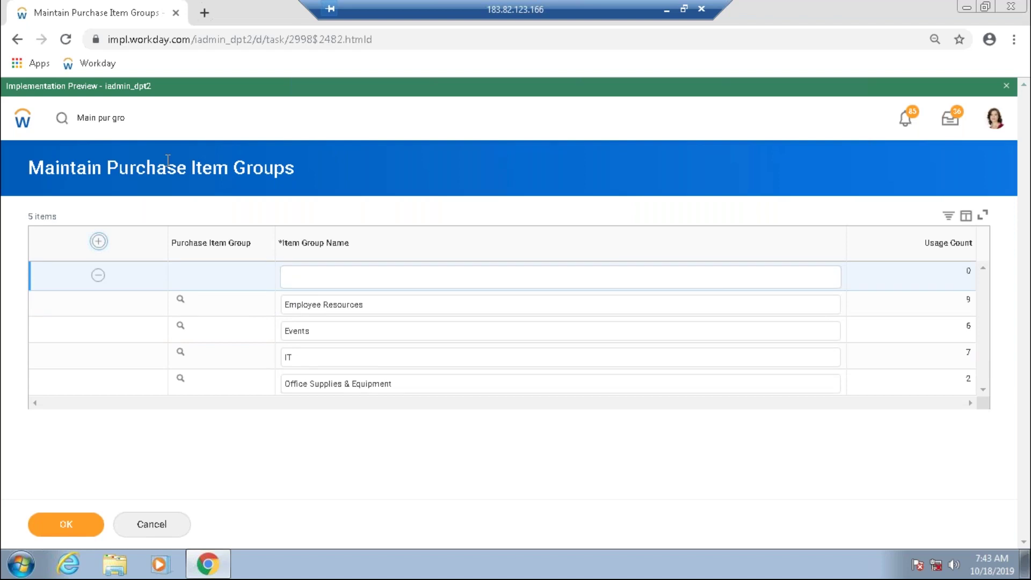
{"action": "left_click", "coordinate": [317, 281]}
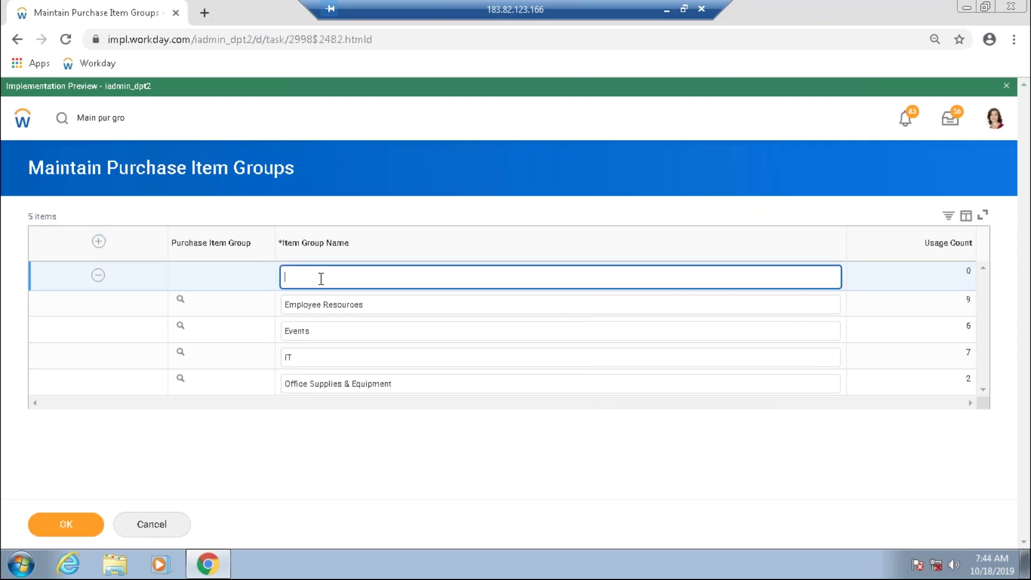
{"action": "type", "text": "hardware"}
{"action": "left_click", "coordinate": [98, 240]}
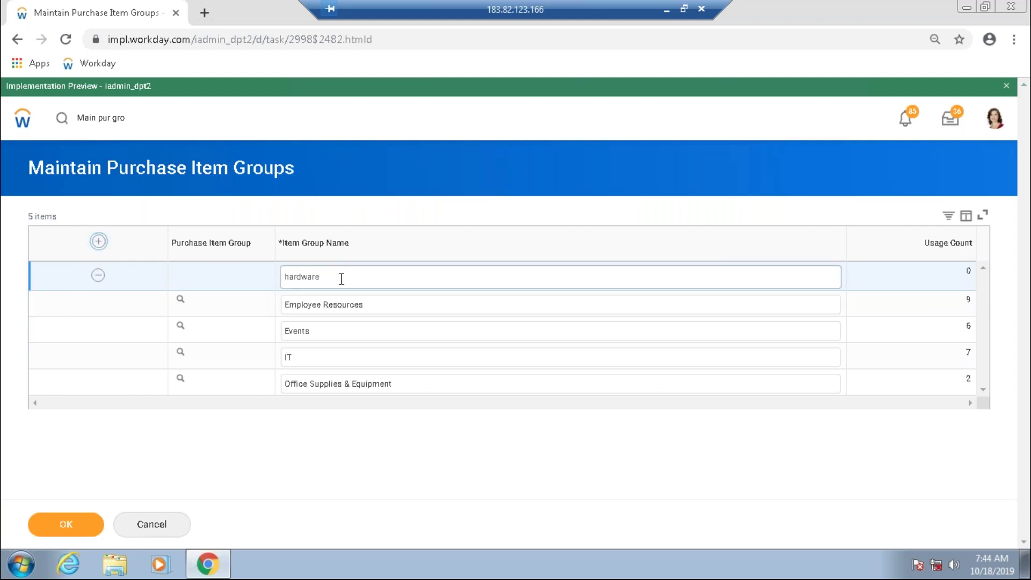
{"action": "type", "text": "Software"}
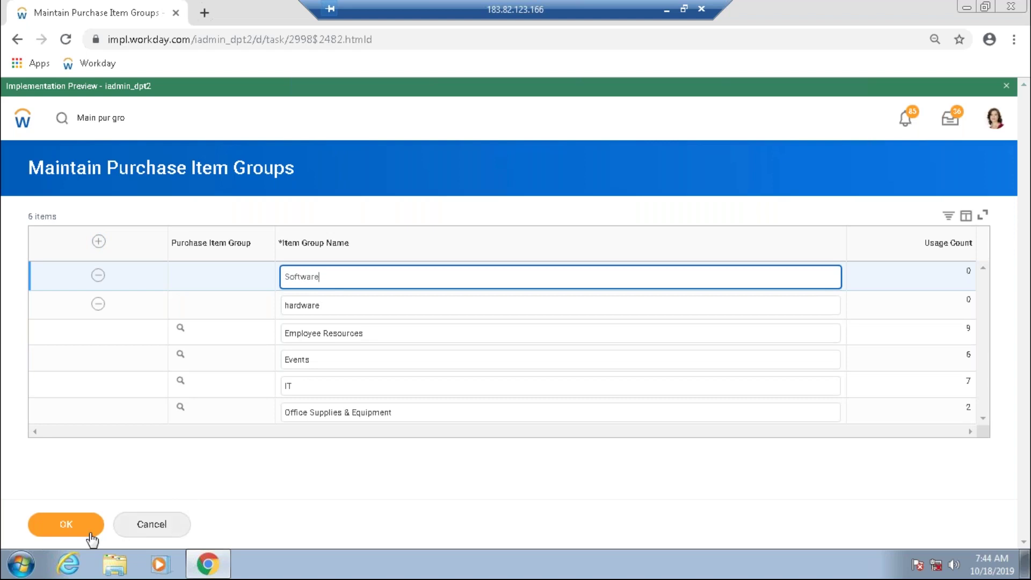
{"action": "left_click", "coordinate": [67, 526]}
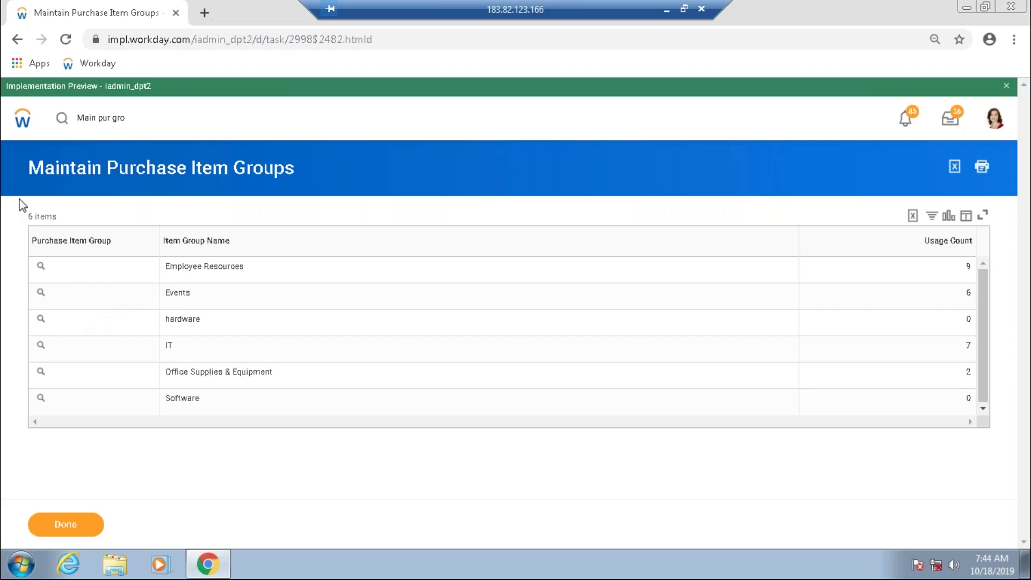
Replace the search text with "main spend cate" and reopen the Maintain Spend Categories task.
{"action": "left_click", "coordinate": [141, 122]}
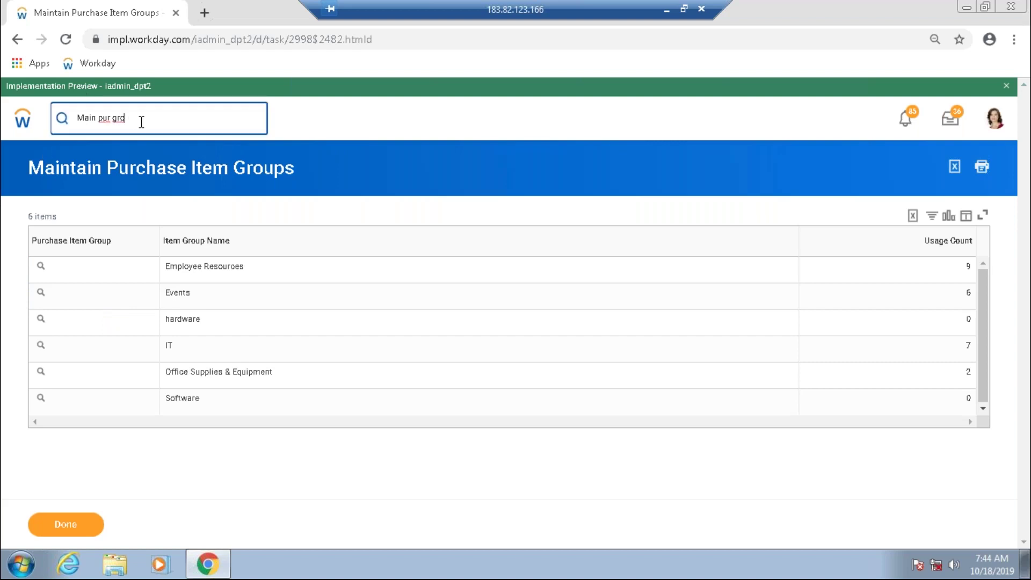
{"action": "key", "text": "ctrl+a"}
{"action": "key", "text": "BackSpace"}
{"action": "type", "text": "creat"}
{"action": "key", "text": "BackSpace"}
{"action": "key", "text": "BackSpace"}
{"action": "key", "text": "BackSpace"}
{"action": "key", "text": "BackSpace"}
{"action": "key", "text": "BackSpace"}
{"action": "type", "text": "main spend cate"}
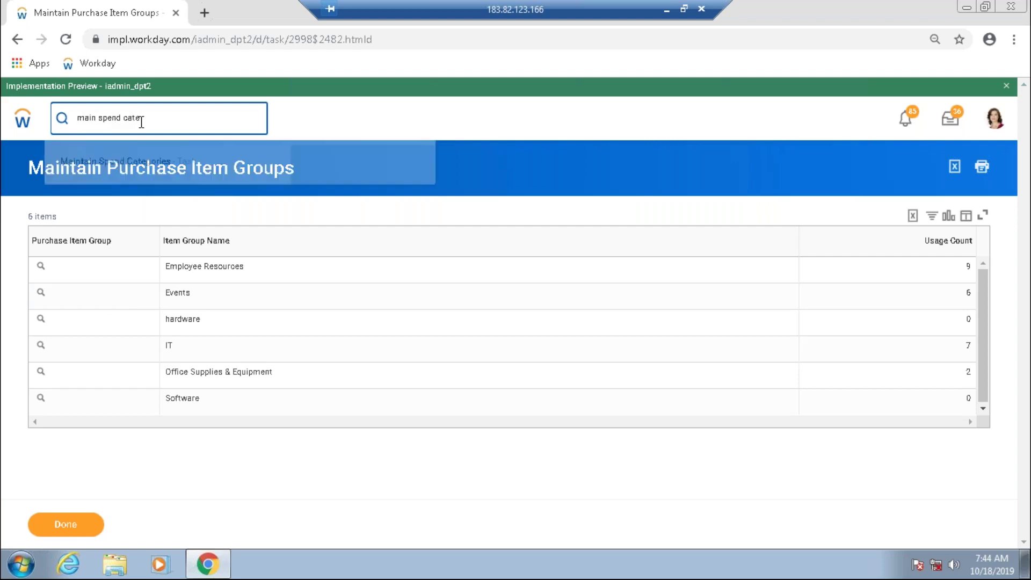
{"action": "left_click", "coordinate": [134, 161]}
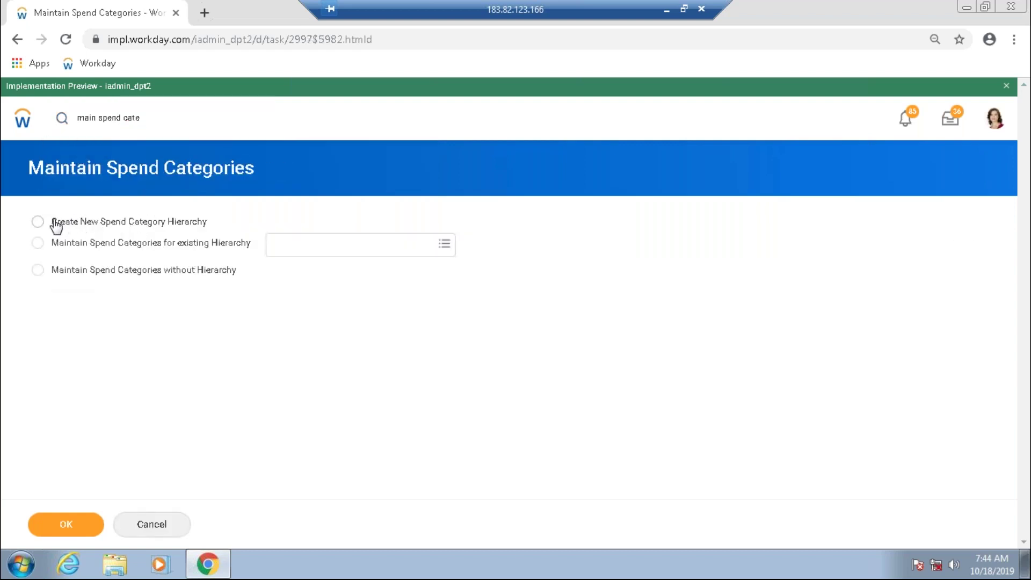
Create a new spend category hierarchy and name it "Demo Training SC".
{"action": "left_click", "coordinate": [102, 228]}
{"action": "left_click", "coordinate": [60, 524]}
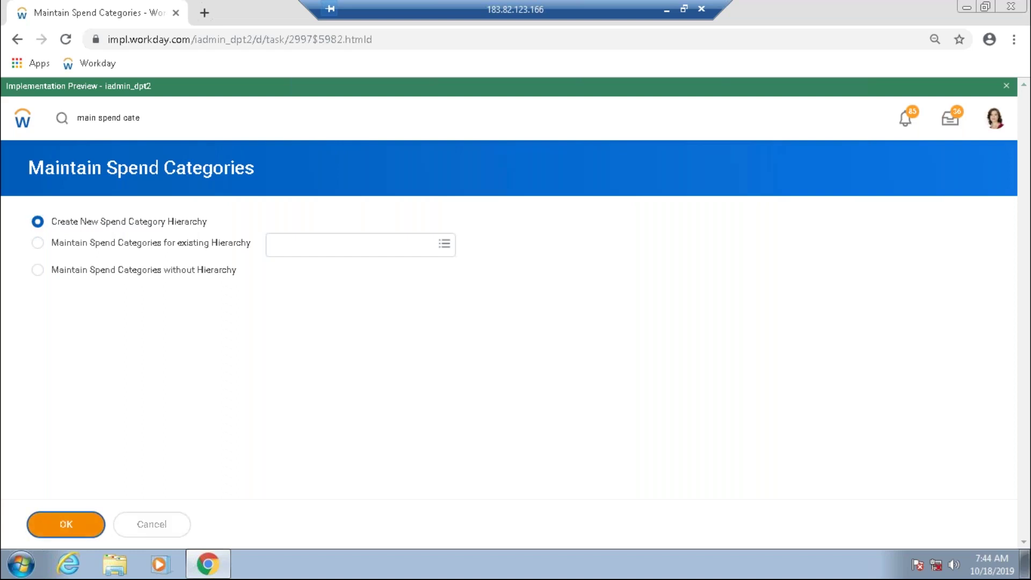
{"action": "left_click", "coordinate": [202, 212]}
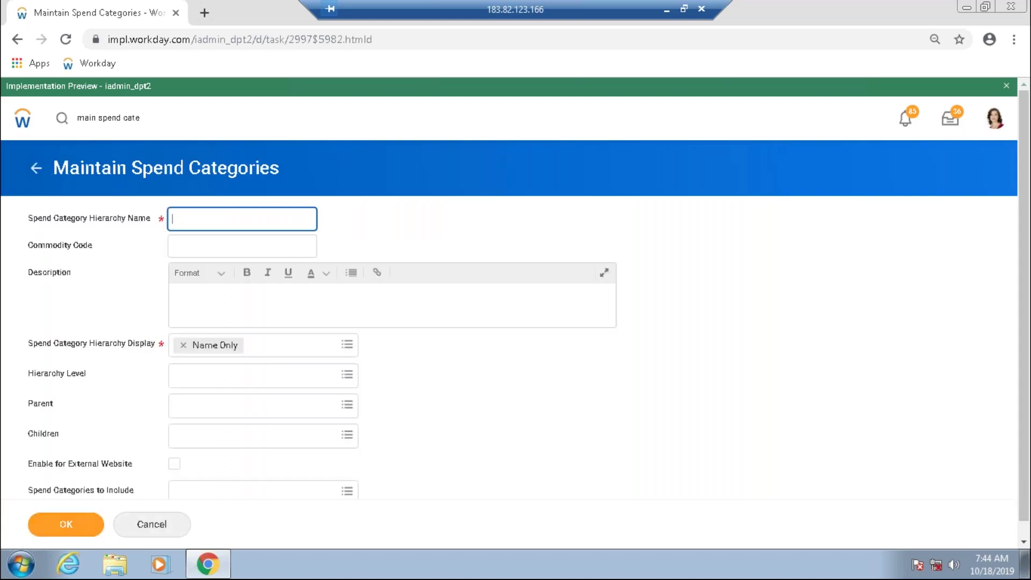
{"action": "type", "text": "Demo Training SC"}
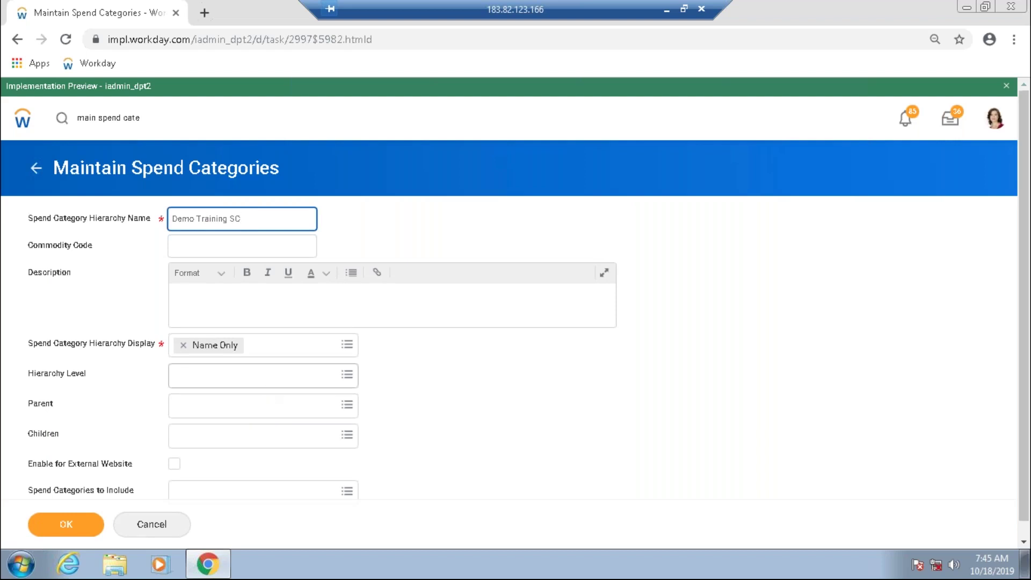
Include the Demo Training Lunches spend category in the Demo Training SC hierarchy and submit the hierarchy details.
{"action": "scroll", "coordinate": [263, 375], "scroll_direction": "down", "scroll_amount": 1}
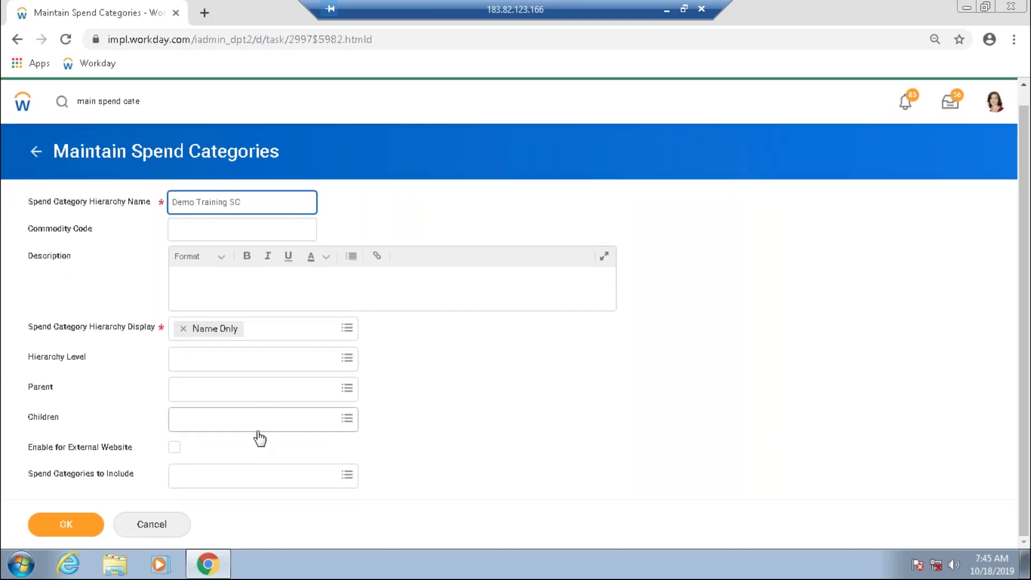
{"action": "left_click", "coordinate": [257, 430]}
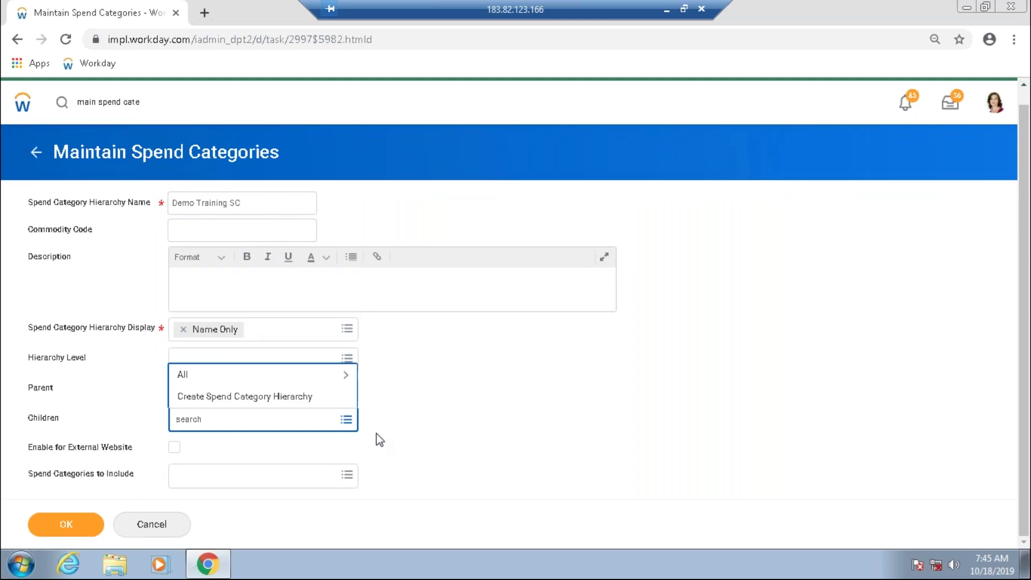
{"action": "left_click", "coordinate": [474, 433]}
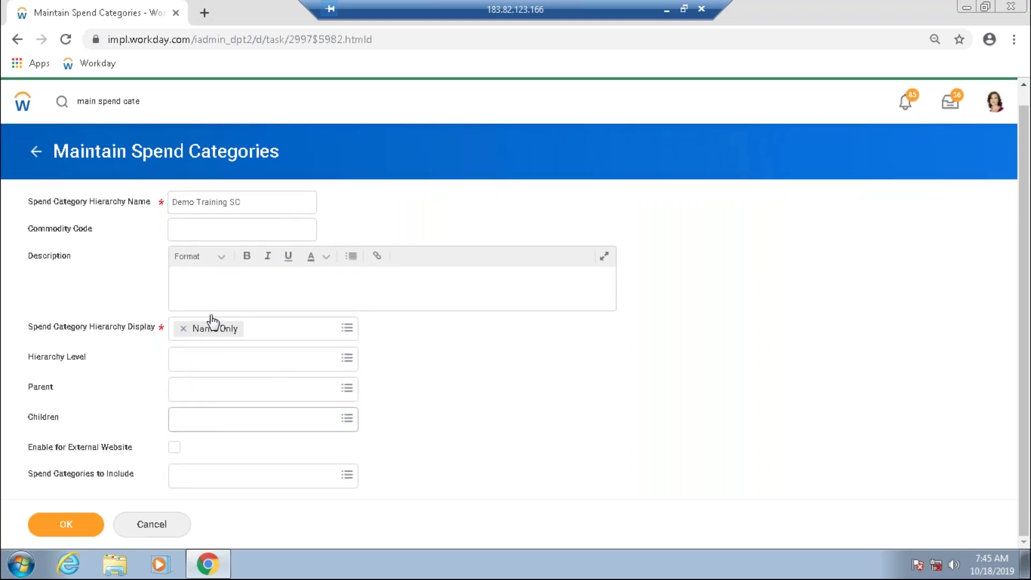
{"action": "left_click", "coordinate": [216, 486]}
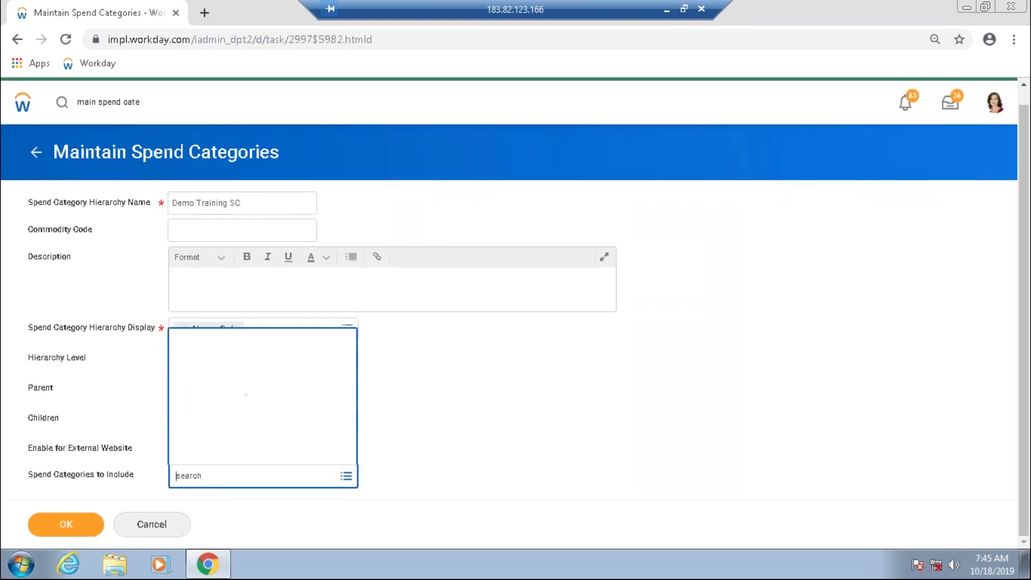
{"action": "type", "text": "Demo"}
{"action": "key", "text": "Return"}
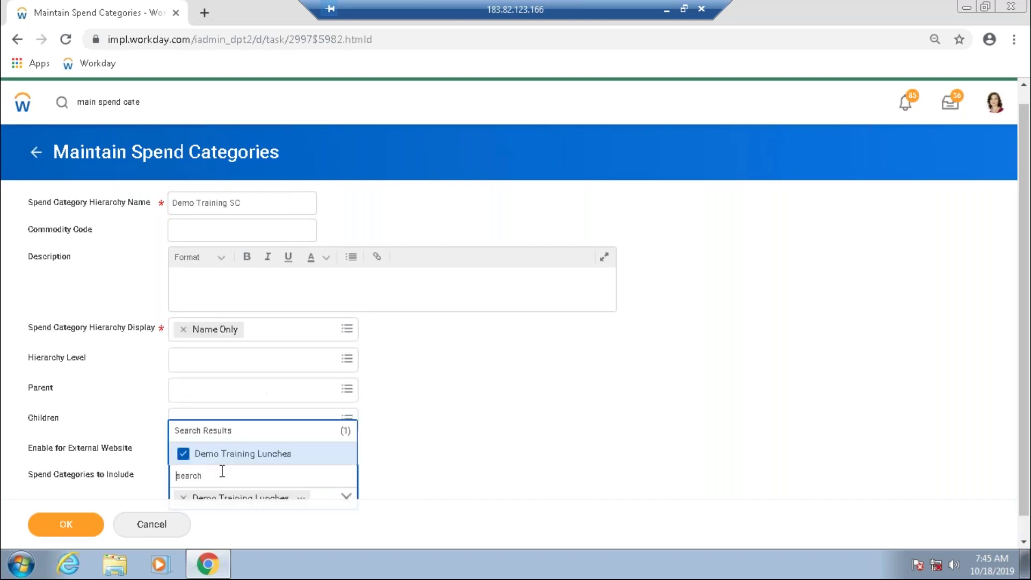
{"action": "left_click", "coordinate": [457, 457]}
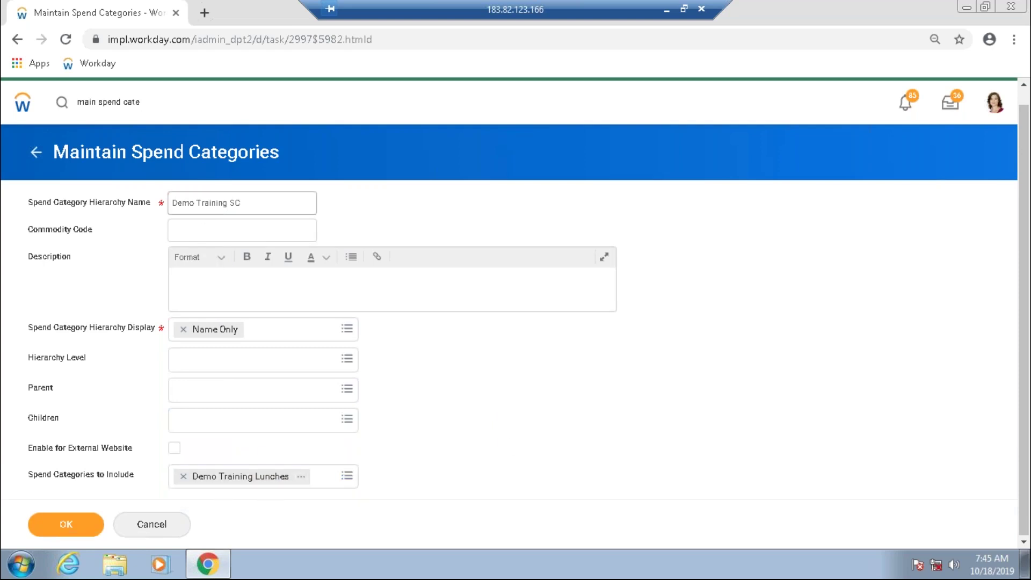
{"action": "left_click", "coordinate": [247, 206]}
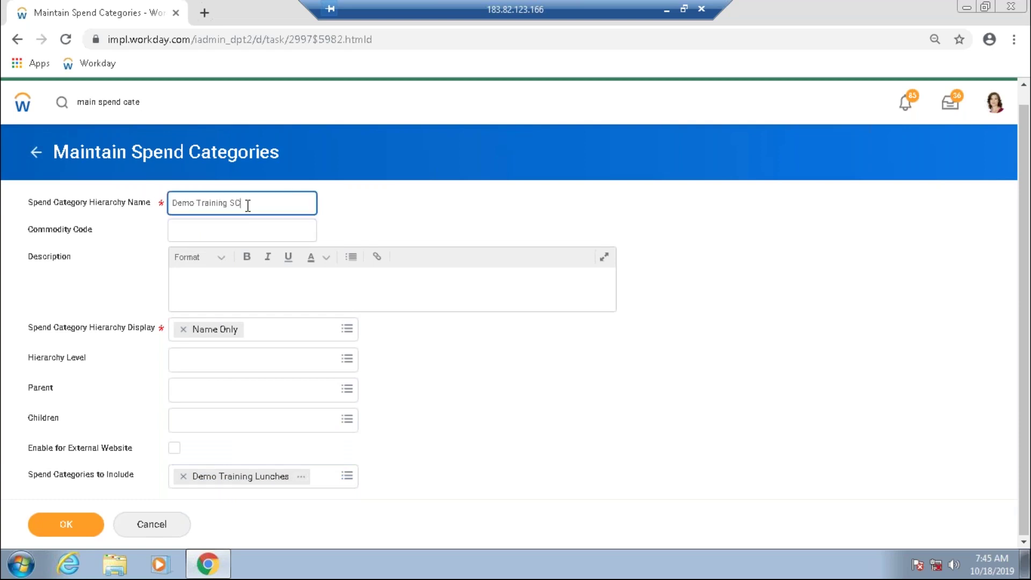
{"action": "left_click", "coordinate": [65, 525]}
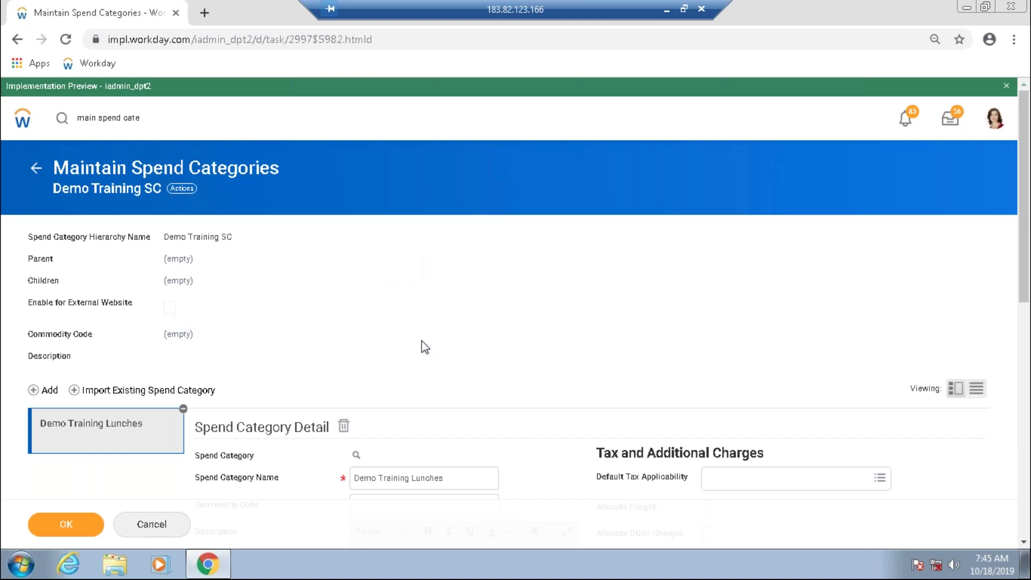
Review the Demo Training Lunches details under the new hierarchy and save the Maintain Spend Categories task.
{"action": "scroll", "coordinate": [435, 384], "scroll_direction": "down", "scroll_amount": 2}
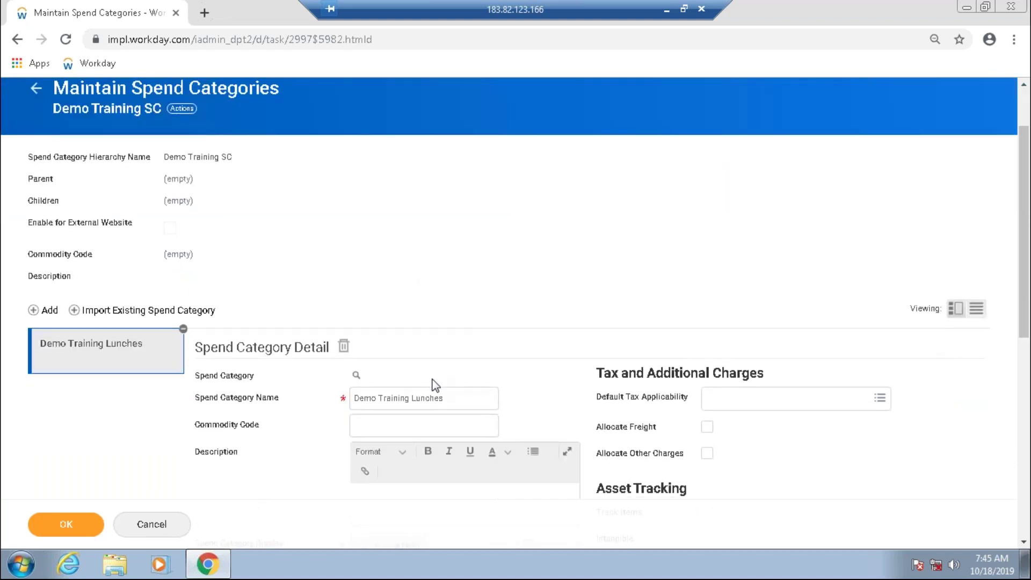
{"action": "scroll", "coordinate": [435, 385], "scroll_direction": "down", "scroll_amount": 6}
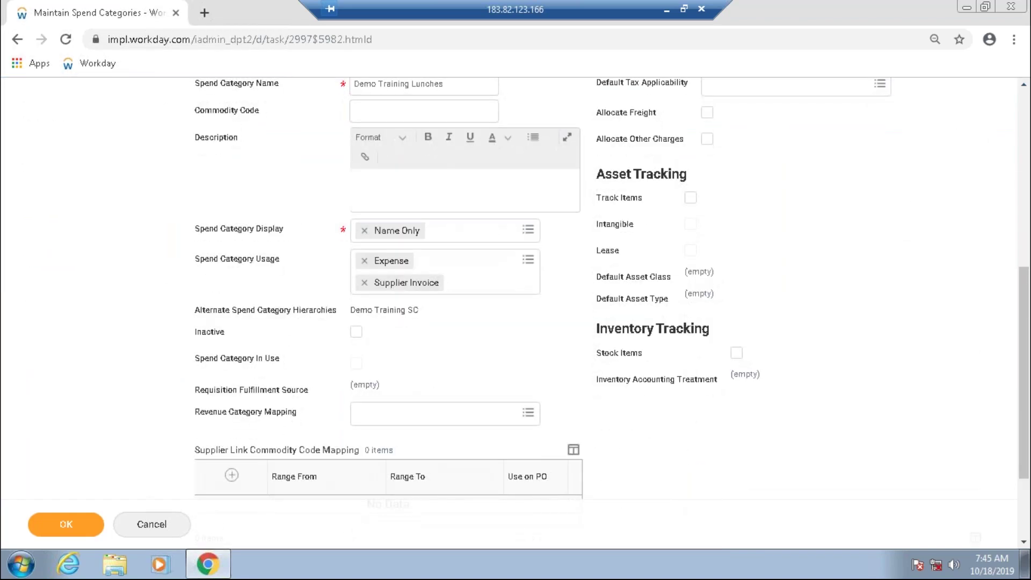
{"action": "scroll", "coordinate": [463, 360], "scroll_direction": "down", "scroll_amount": 2}
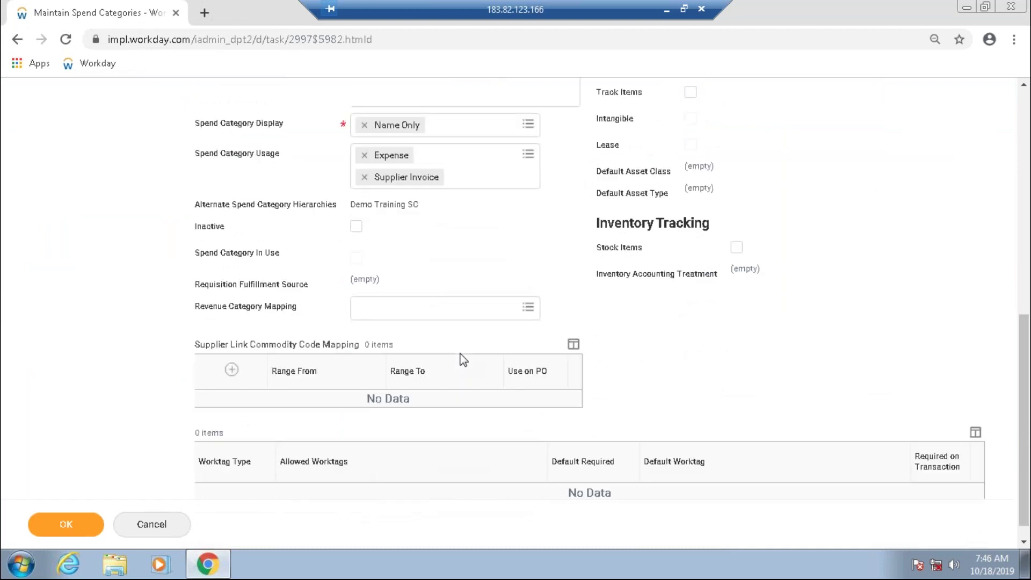
{"action": "scroll", "coordinate": [463, 360], "scroll_direction": "down", "scroll_amount": 1}
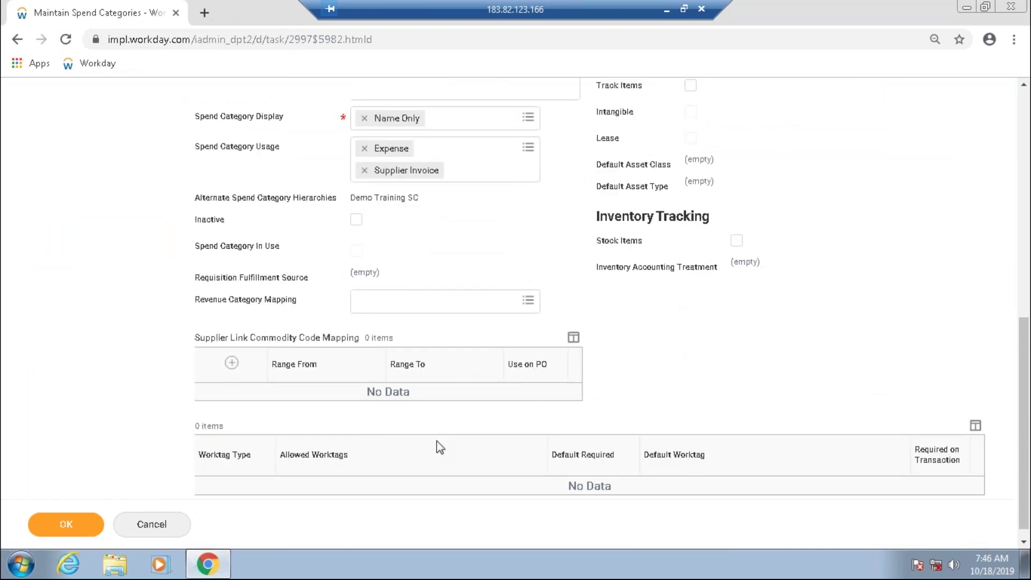
{"action": "scroll", "coordinate": [437, 441], "scroll_direction": "down", "scroll_amount": 1}
{"action": "left_click", "coordinate": [79, 526]}
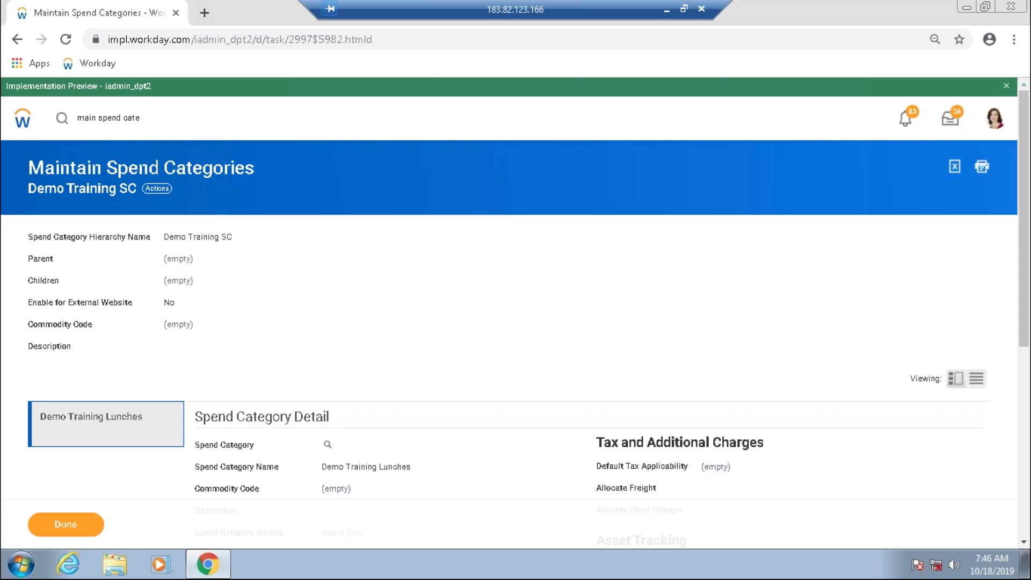
Replace the search text with "create purchase item" and open the Create Purchase Item task.
{"action": "left_click_drag", "start_coordinate": [140, 118], "coordinate": [77, 118]}
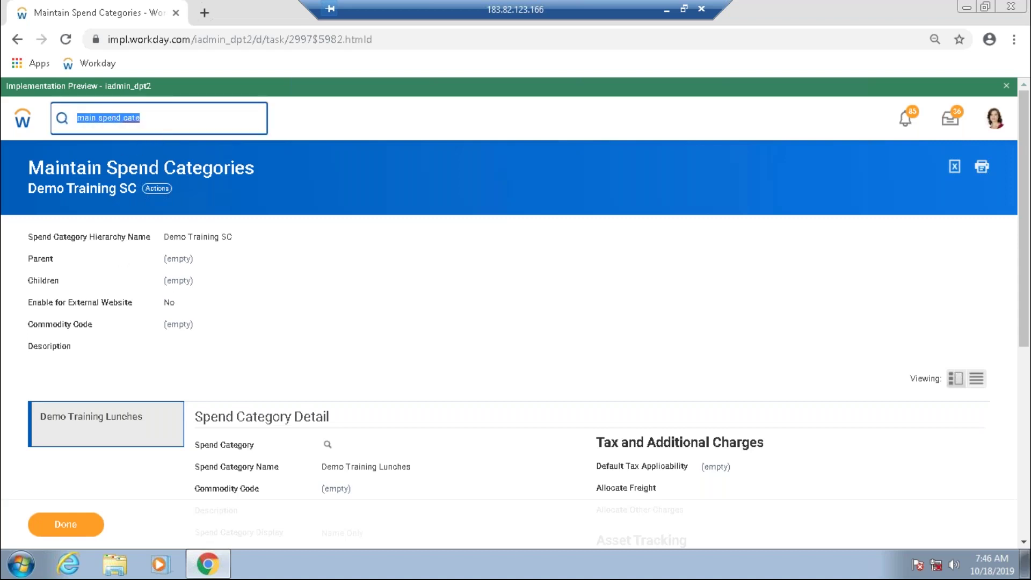
{"action": "key", "text": "BackSpace"}
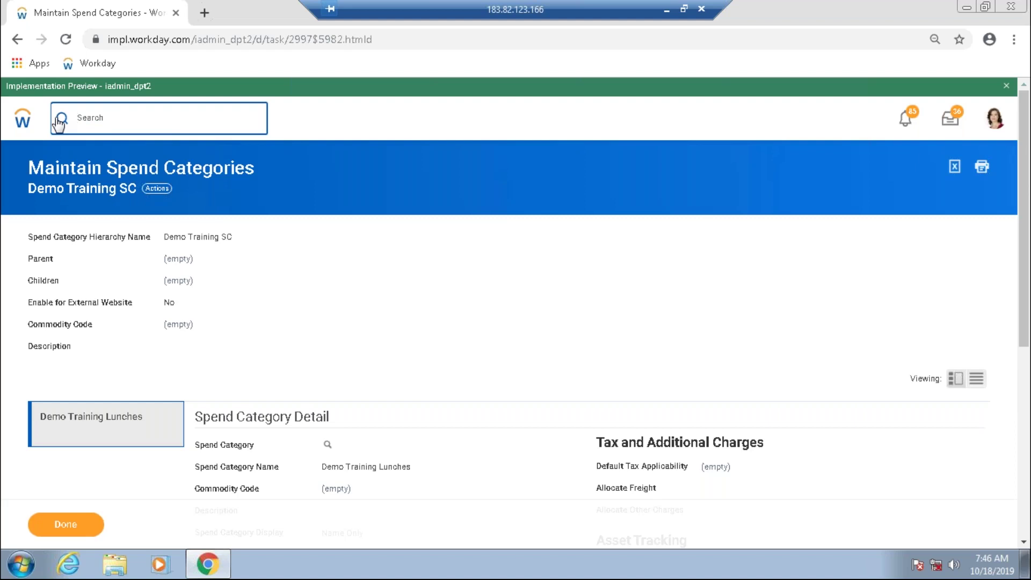
{"action": "type", "text": "create purchase item"}
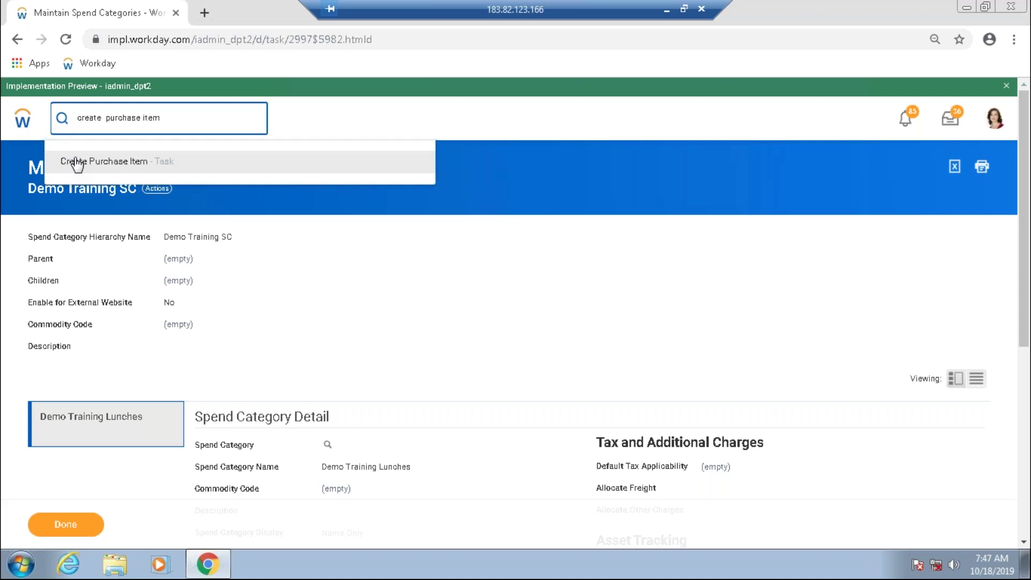
{"action": "left_click", "coordinate": [73, 163]}
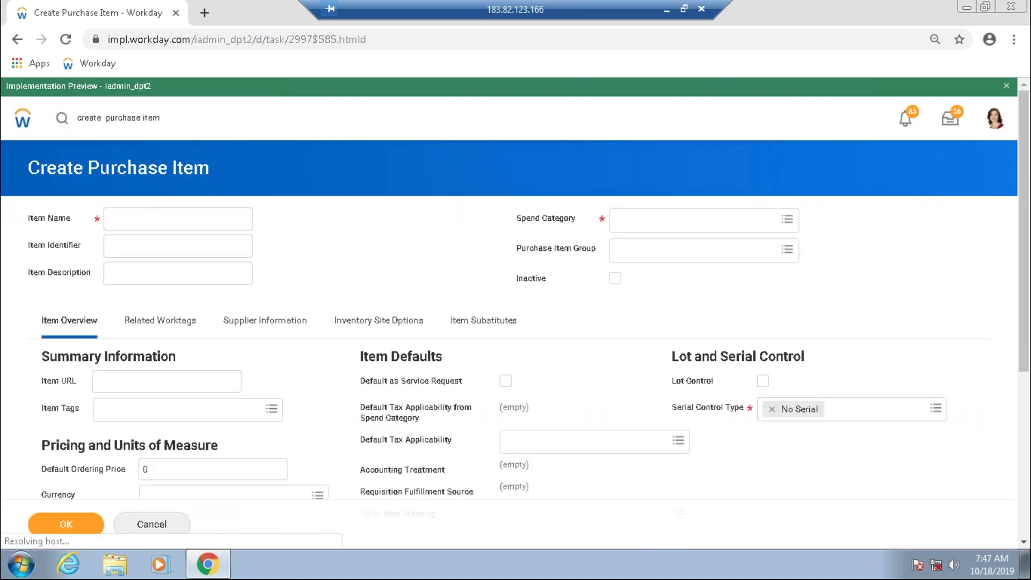
Name the new purchase item "Demo Training Lunch Boxes".
{"action": "left_click", "coordinate": [164, 223]}
{"action": "type", "text": "Demo Tarinin"}
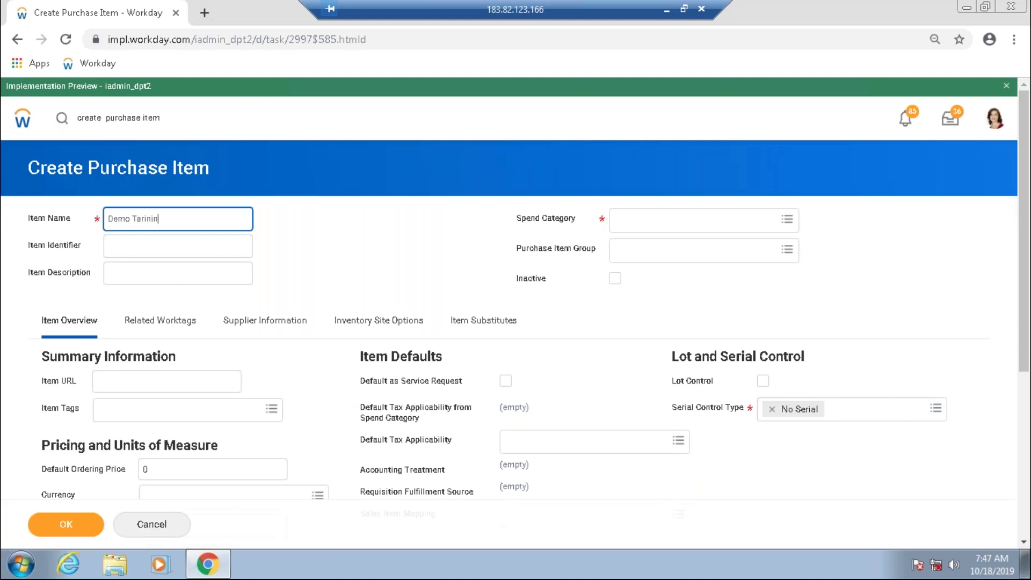
{"action": "type", "text": "g Lunch Boxes"}
{"action": "left_click", "coordinate": [153, 219]}
{"action": "key", "text": "BackSpace"}
{"action": "key", "text": "BackSpace"}
{"action": "key", "text": "BackSpace"}
{"action": "key", "text": "BackSpace"}
{"action": "type", "text": "rain"}
{"action": "left_click", "coordinate": [313, 266]}
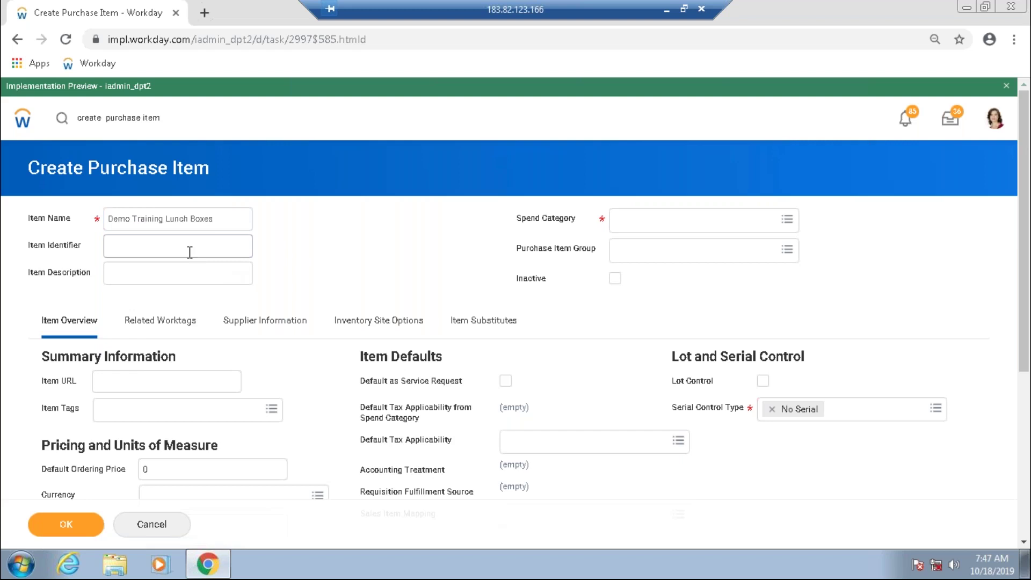
{"action": "scroll", "coordinate": [364, 300], "scroll_direction": "down", "scroll_amount": 2}
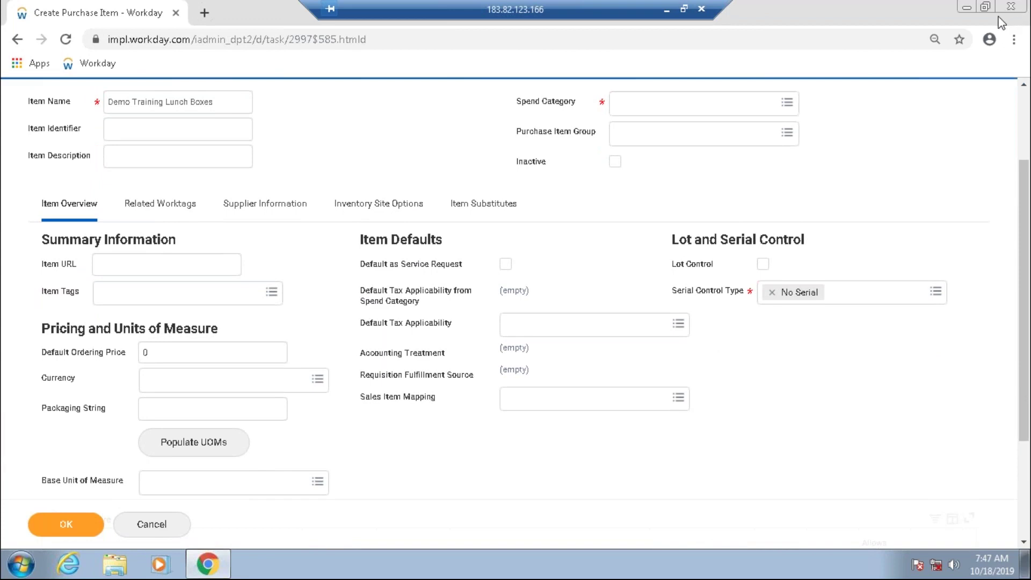
{"action": "scroll", "coordinate": [692, 110], "scroll_direction": "down", "scroll_amount": 3}
{"action": "left_click", "coordinate": [691, 111]}
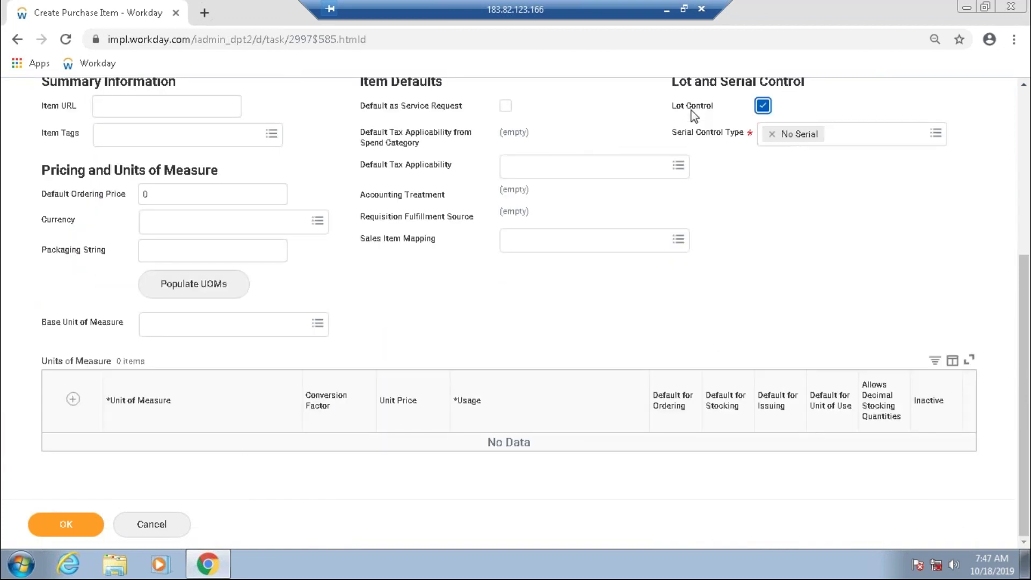
{"action": "scroll", "coordinate": [690, 115], "scroll_direction": "up", "scroll_amount": 4}
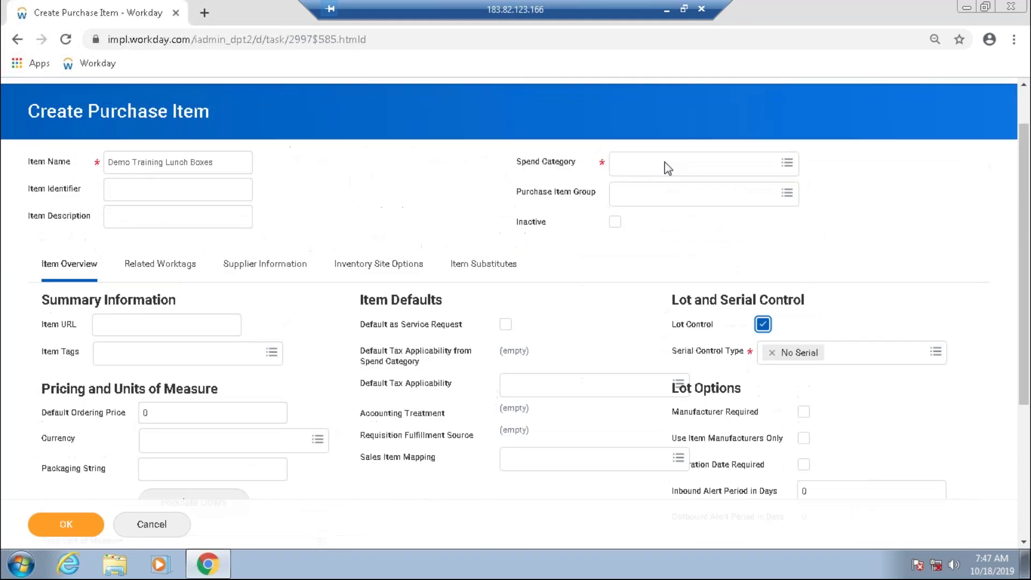
{"action": "left_click", "coordinate": [762, 325]}
Search the purchase item's Spend Category options for "demo", and browse the full list of spend categories.
{"action": "left_click", "coordinate": [635, 170]}
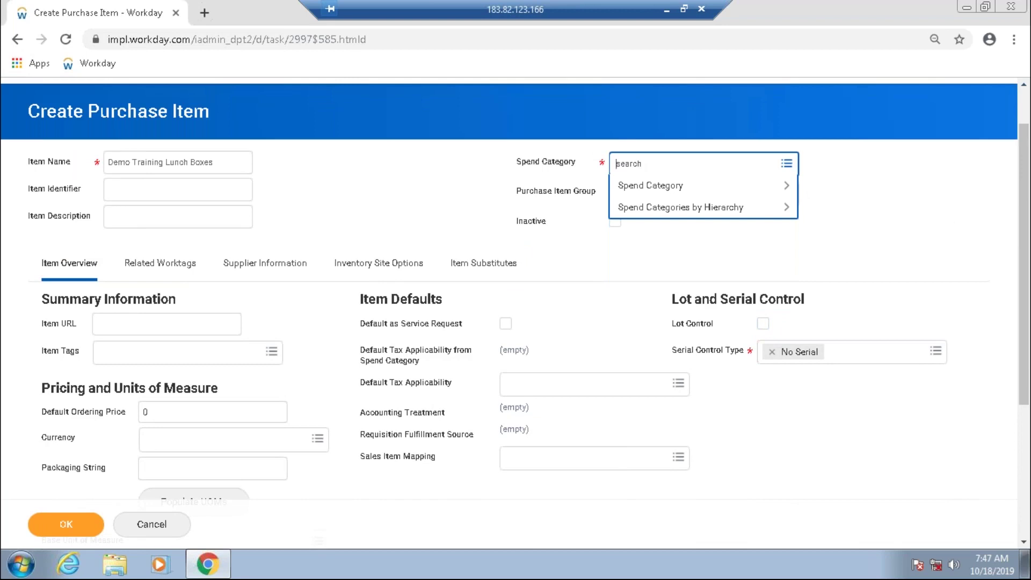
{"action": "type", "text": "demo"}
{"action": "key", "text": "Return"}
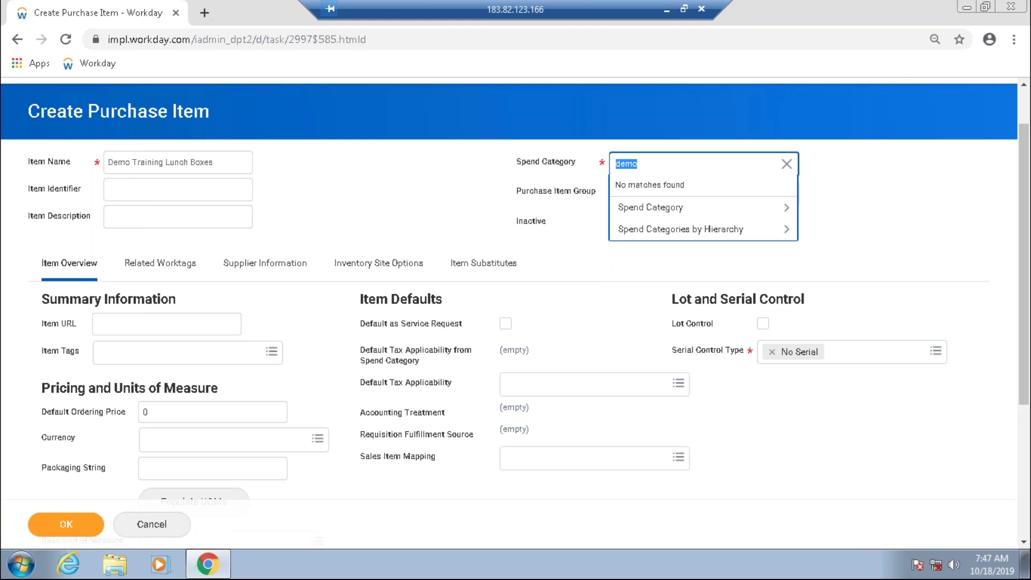
{"action": "left_click", "coordinate": [478, 189]}
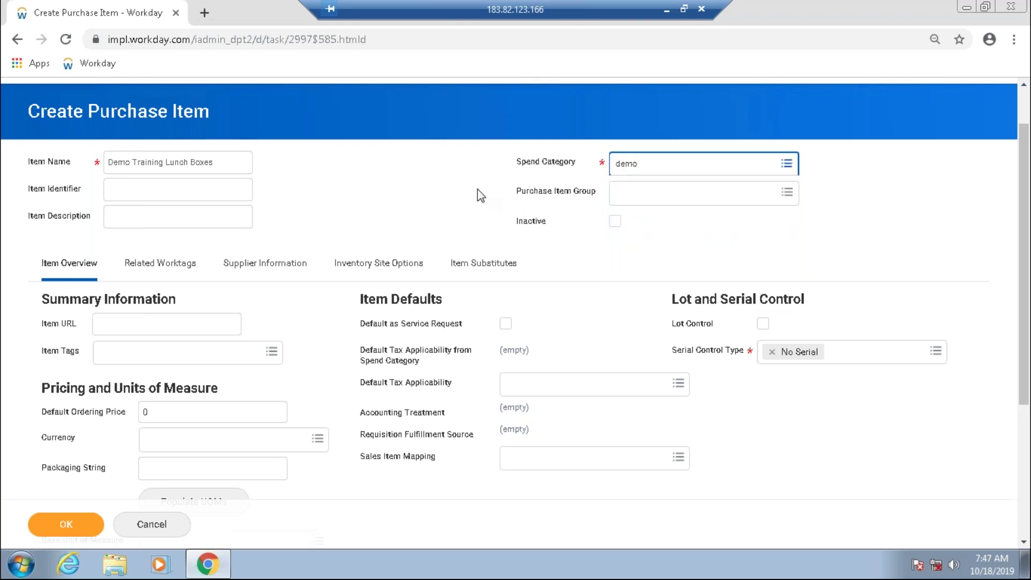
{"action": "left_click", "coordinate": [752, 168]}
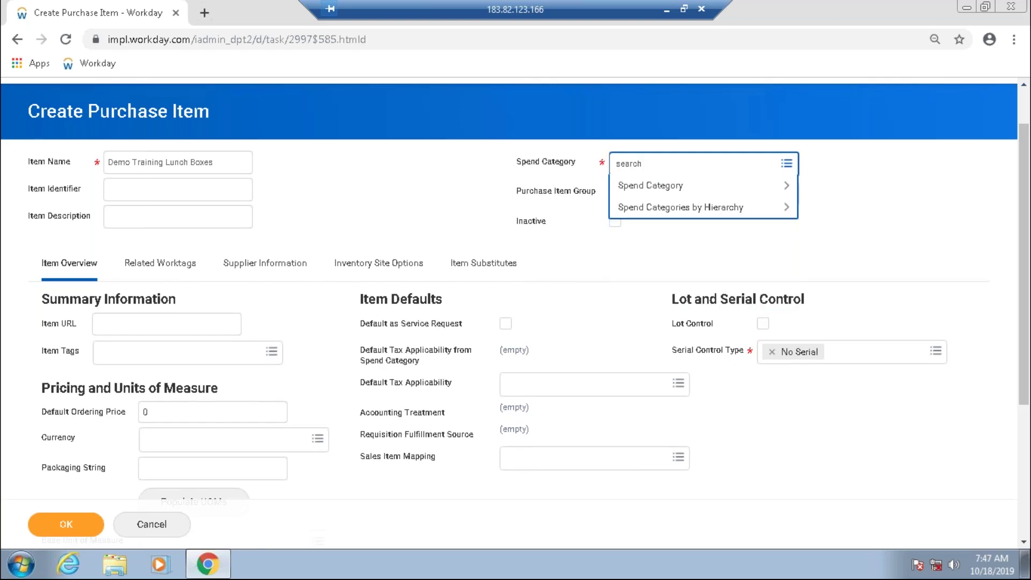
{"action": "left_click", "coordinate": [738, 193]}
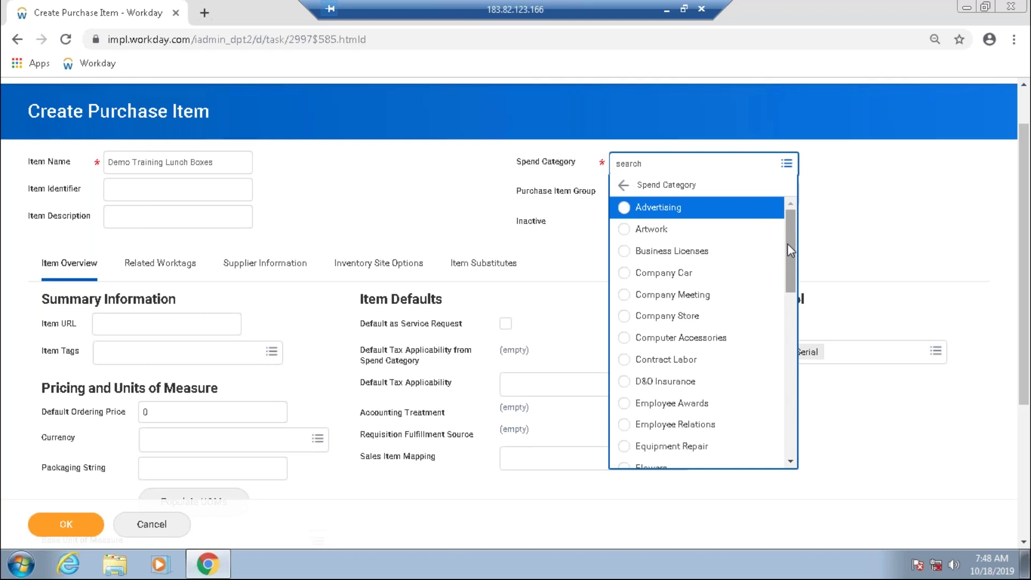
{"action": "left_click_drag", "start_coordinate": [787, 243], "coordinate": [781, 423]}
{"action": "left_click", "coordinate": [859, 431]}
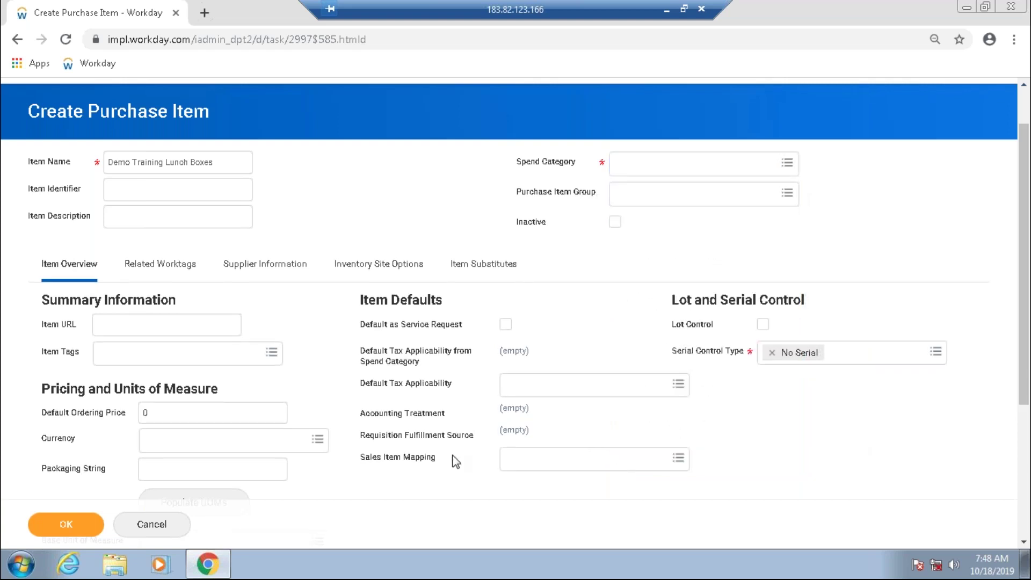
{"action": "scroll", "coordinate": [446, 450], "scroll_direction": "down", "scroll_amount": 1}
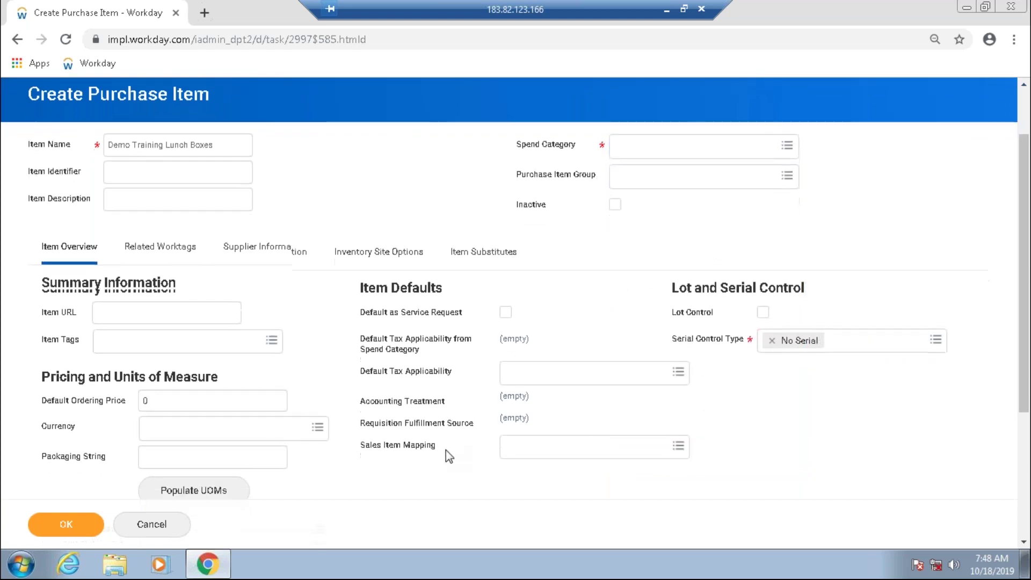
{"action": "scroll", "coordinate": [446, 450], "scroll_direction": "down", "scroll_amount": 3}
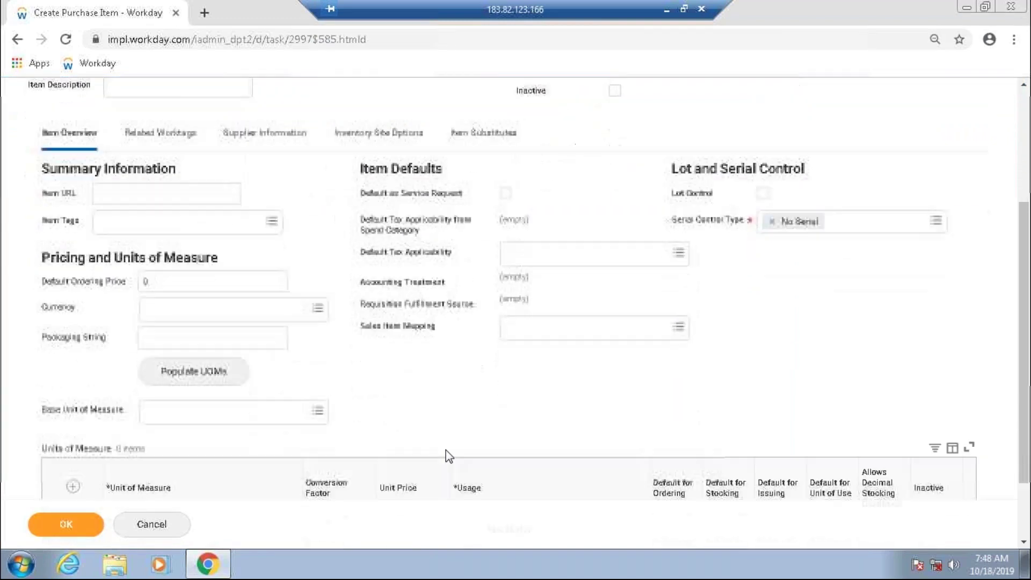
{"action": "scroll", "coordinate": [446, 455], "scroll_direction": "down", "scroll_amount": 1}
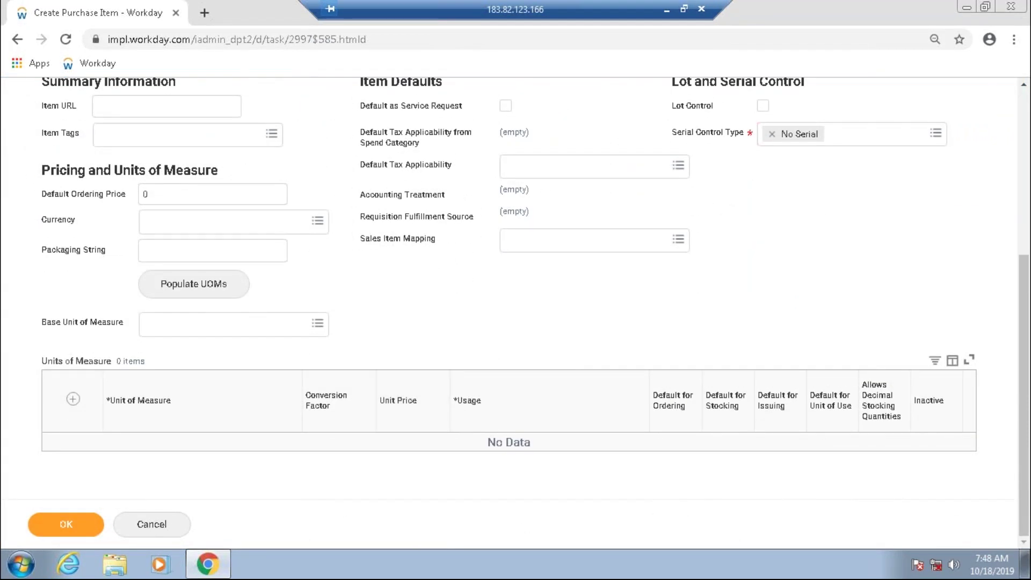
{"action": "scroll", "coordinate": [516, 306], "scroll_direction": "up", "scroll_amount": 3}
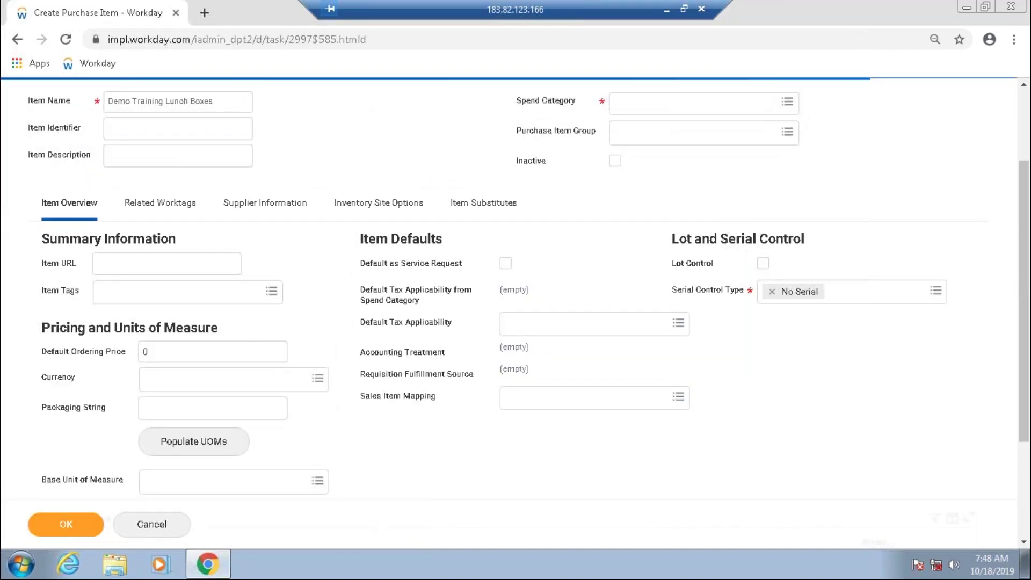
Duplicate the Create Purchase Item browser tab, search for "main spend catego" in the copy, and open the Maintain Spend Categories task.
{"action": "scroll", "coordinate": [515, 290], "scroll_direction": "up", "scroll_amount": 1}
{"action": "right_click", "coordinate": [47, 15]}
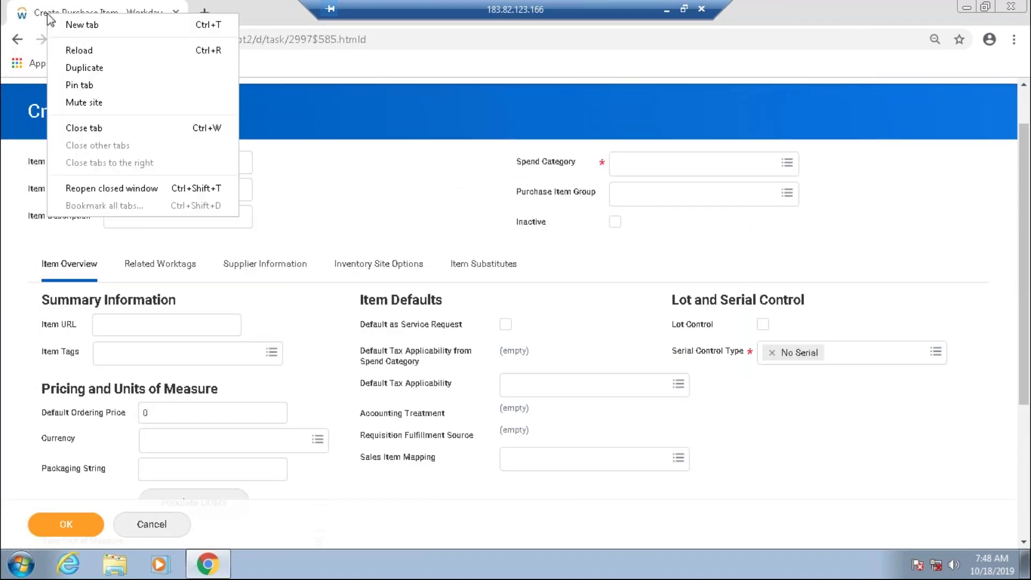
{"action": "left_click", "coordinate": [85, 68]}
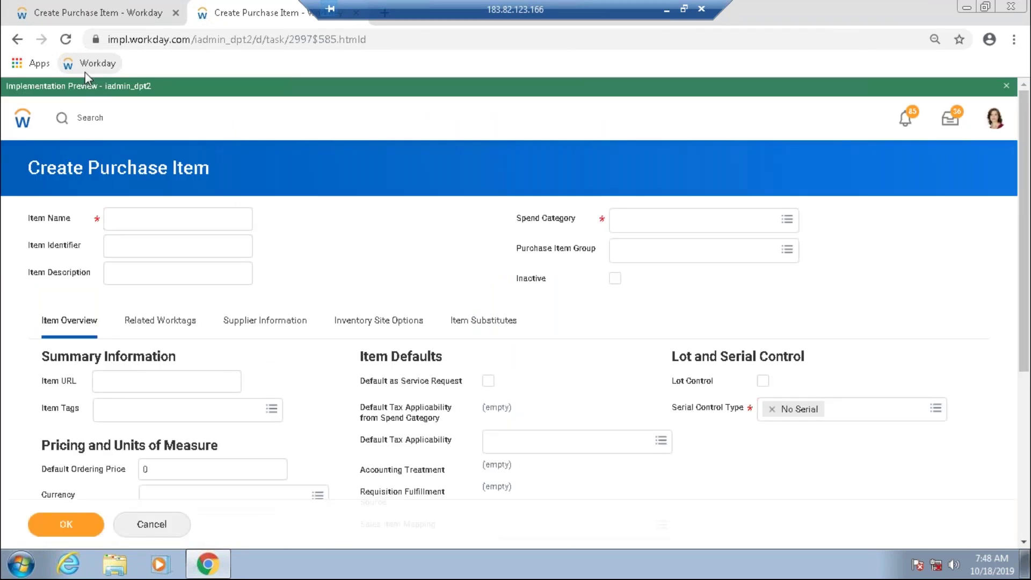
{"action": "left_click", "coordinate": [127, 116]}
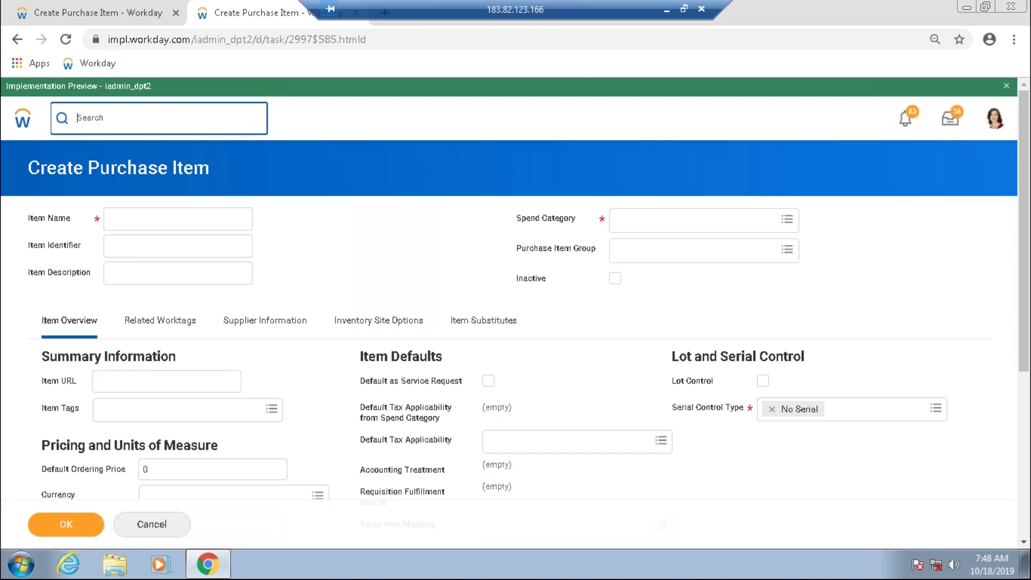
{"action": "type", "text": "main"}
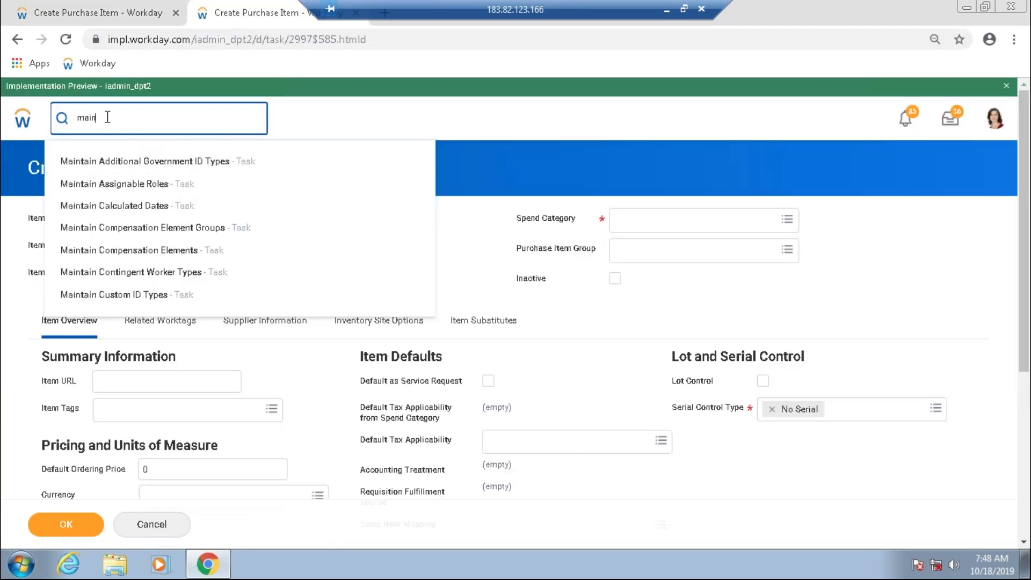
{"action": "type", "text": "spend catego"}
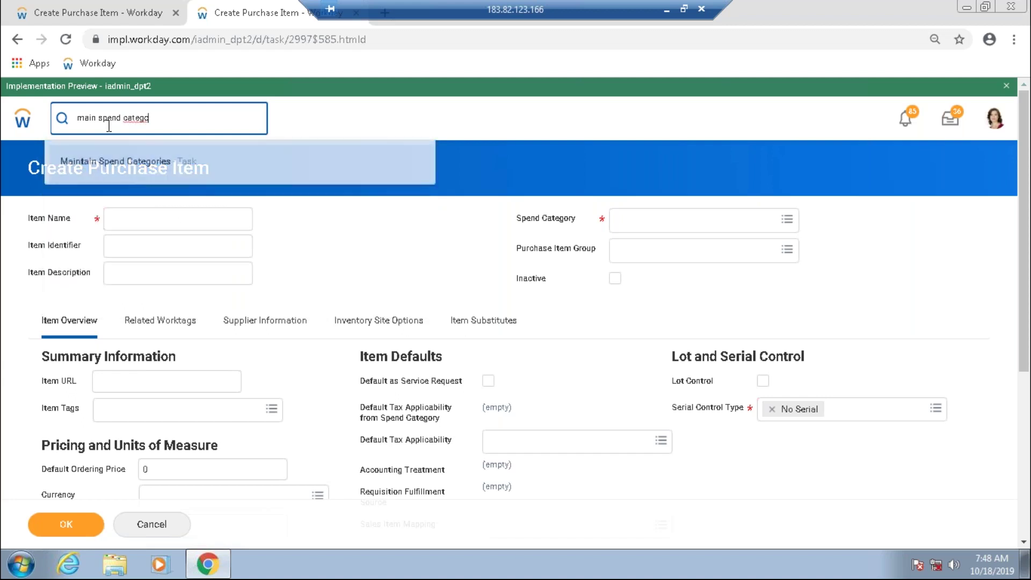
{"action": "left_click", "coordinate": [115, 172]}
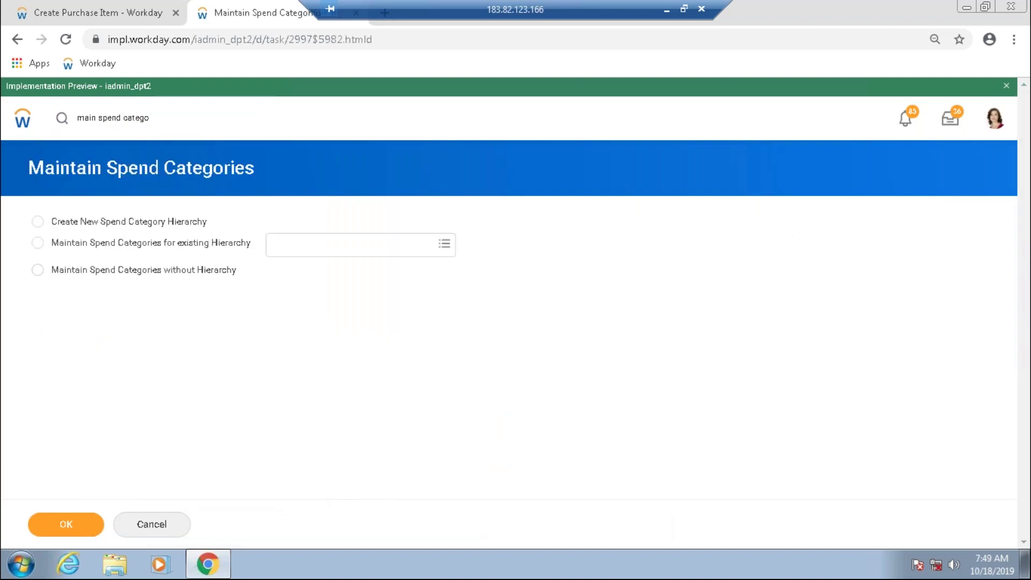
Choose to maintain spend categories for an existing hierarchy, find Demo Training SC with "demo", and open it.
{"action": "left_click", "coordinate": [37, 269]}
{"action": "left_click", "coordinate": [38, 243]}
{"action": "left_click", "coordinate": [295, 248]}
{"action": "type", "text": "demo"}
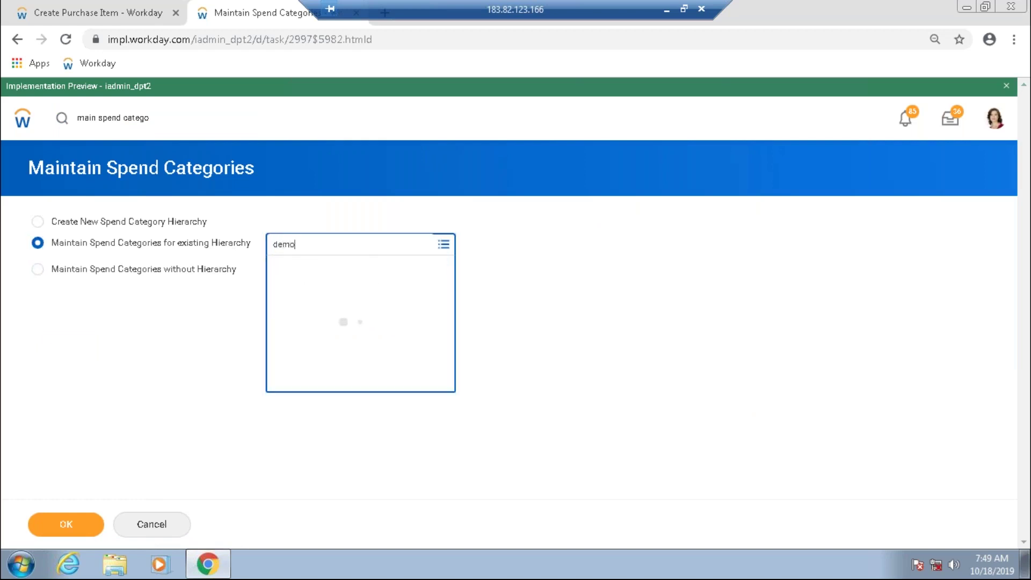
{"action": "left_click", "coordinate": [51, 528]}
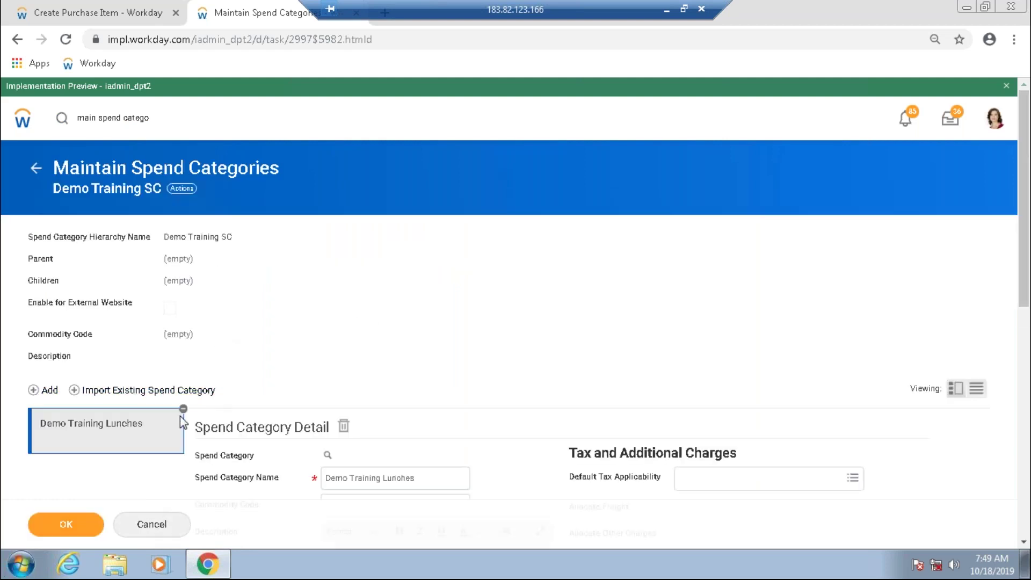
Add Procurement to the Spend Category Usage of Demo Training Lunches and save the change.
{"action": "scroll", "coordinate": [179, 415], "scroll_direction": "down", "scroll_amount": 5}
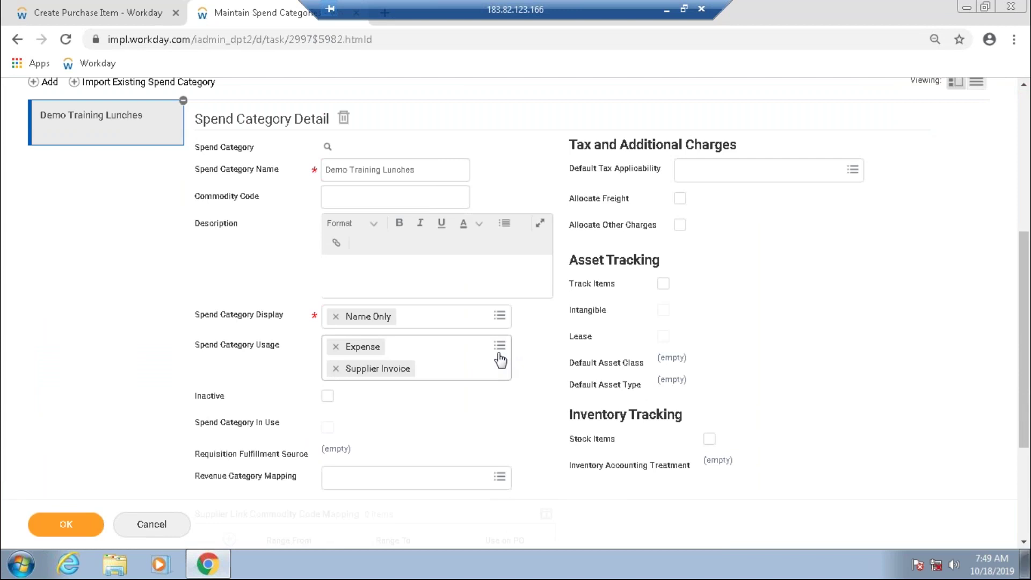
{"action": "left_click", "coordinate": [500, 356]}
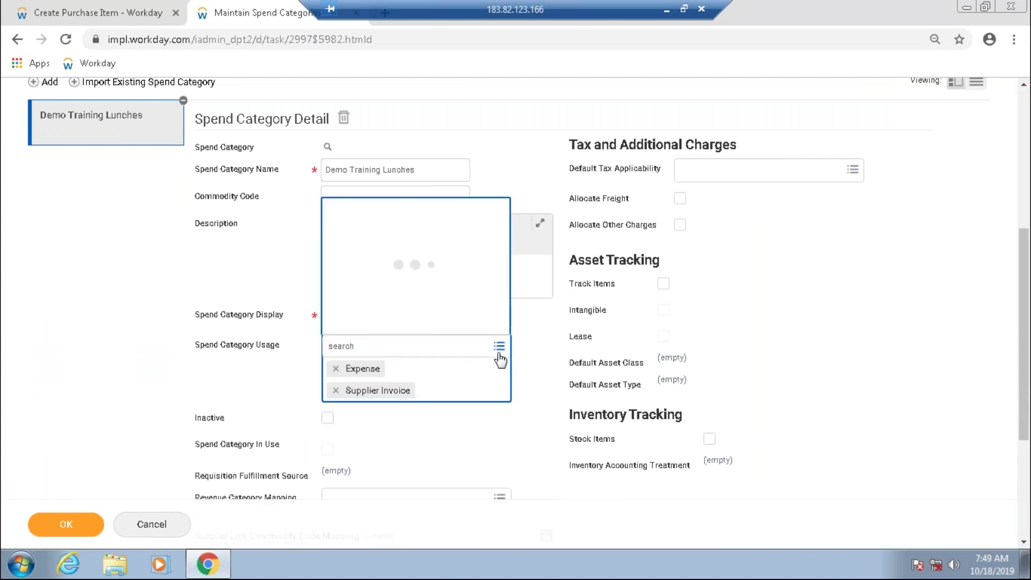
{"action": "type", "text": "pro"}
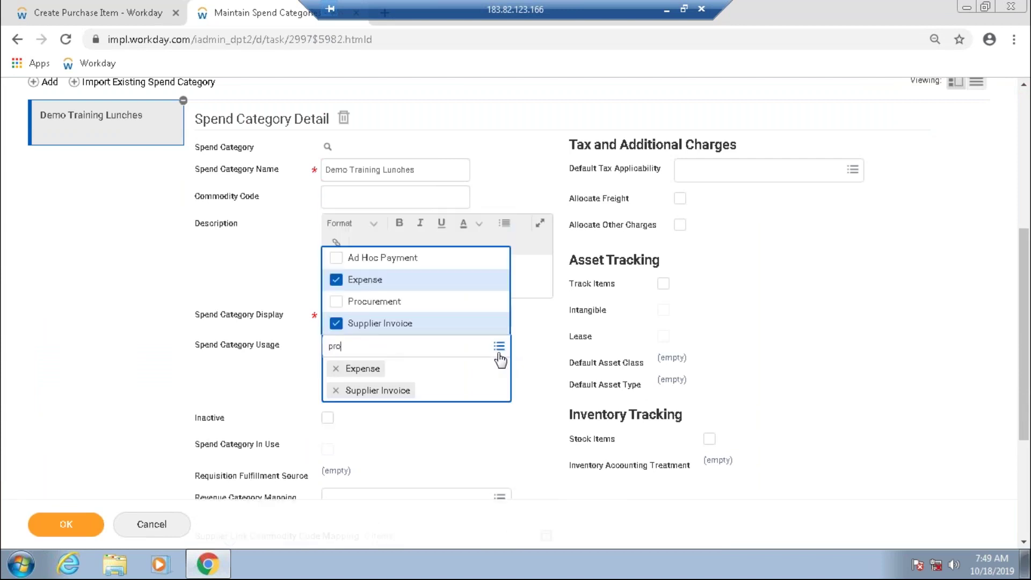
{"action": "left_click", "coordinate": [387, 300]}
{"action": "left_click", "coordinate": [66, 524]}
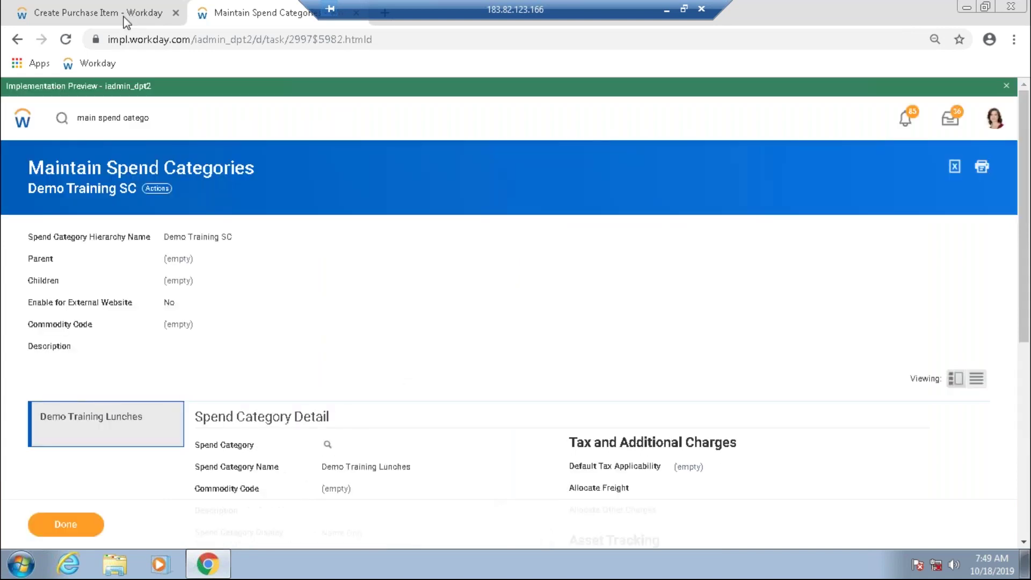
Return to the unfinished purchase item and set its Spend Category to Demo Training Lunches by searching "demo".
{"action": "left_click", "coordinate": [124, 16]}
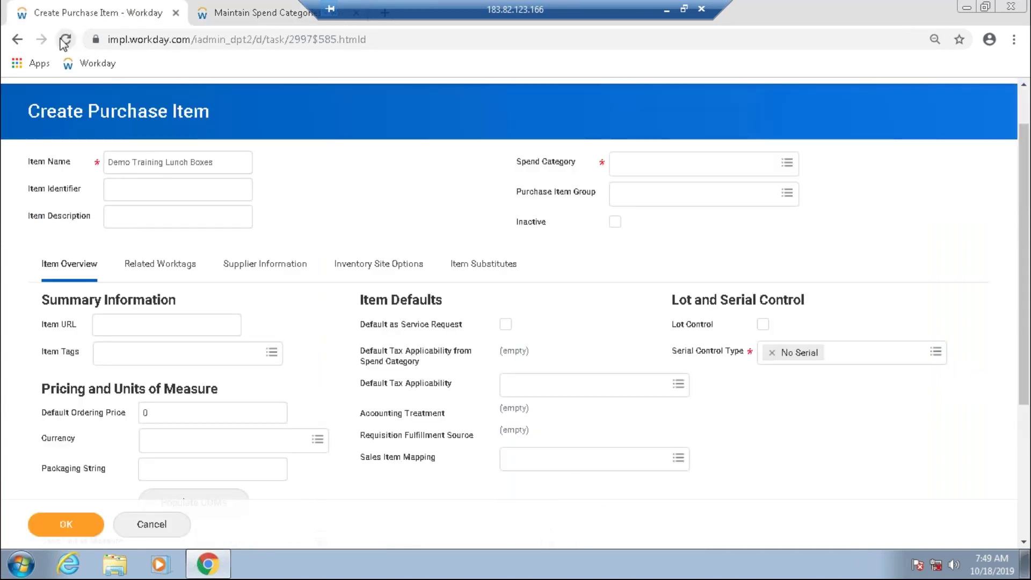
{"action": "left_click", "coordinate": [690, 169]}
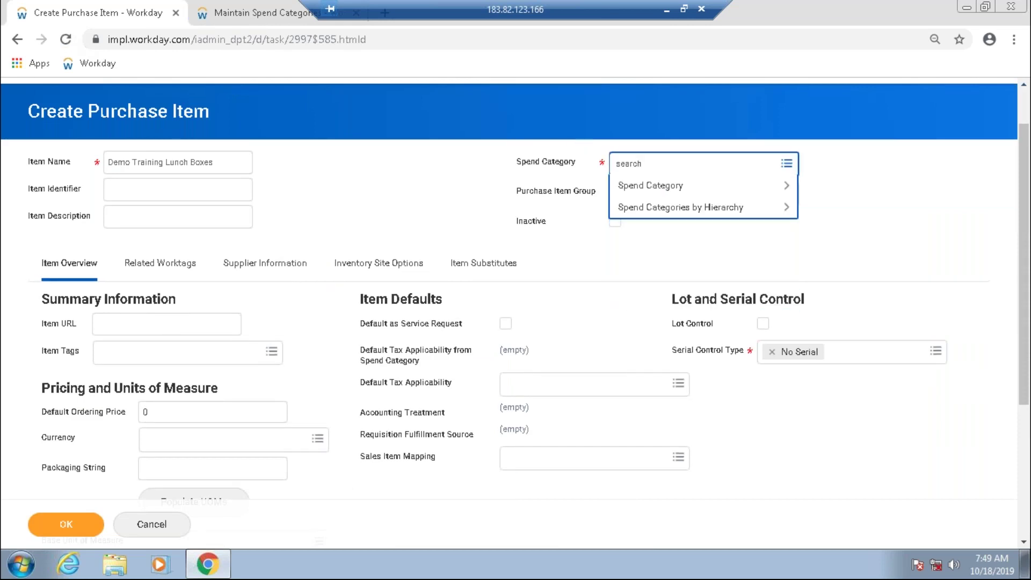
{"action": "type", "text": "demo"}
{"action": "key", "text": "Return"}
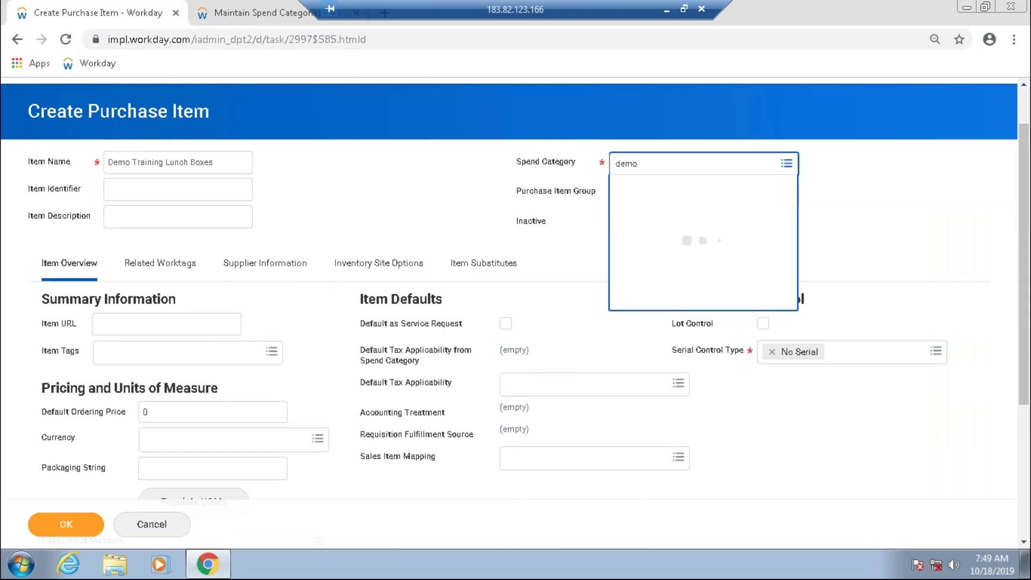
{"action": "left_click", "coordinate": [392, 221]}
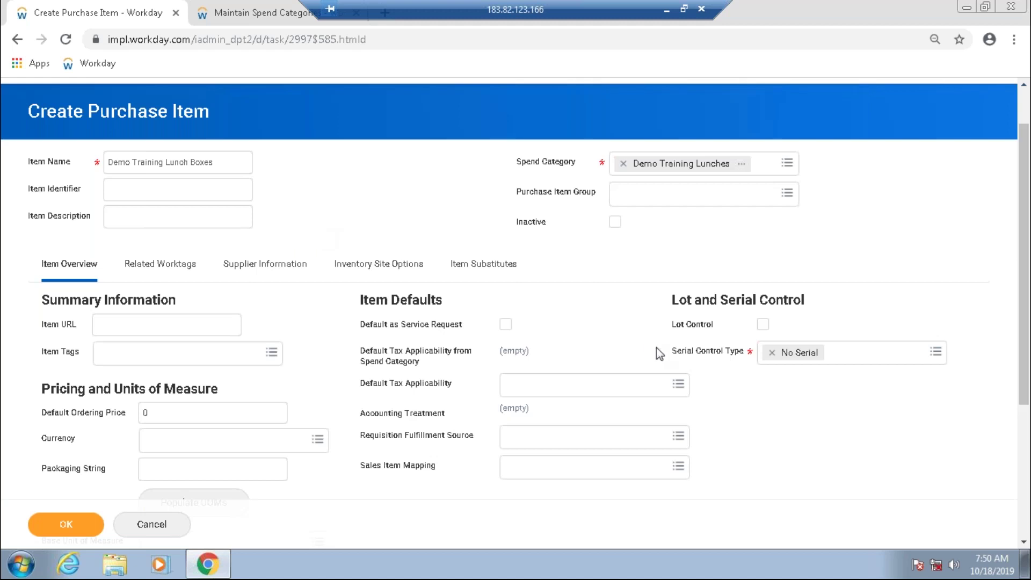
Assign the purchase item to the Events and Office Supplies & Equipment purchase item groups.
{"action": "left_click", "coordinate": [698, 192]}
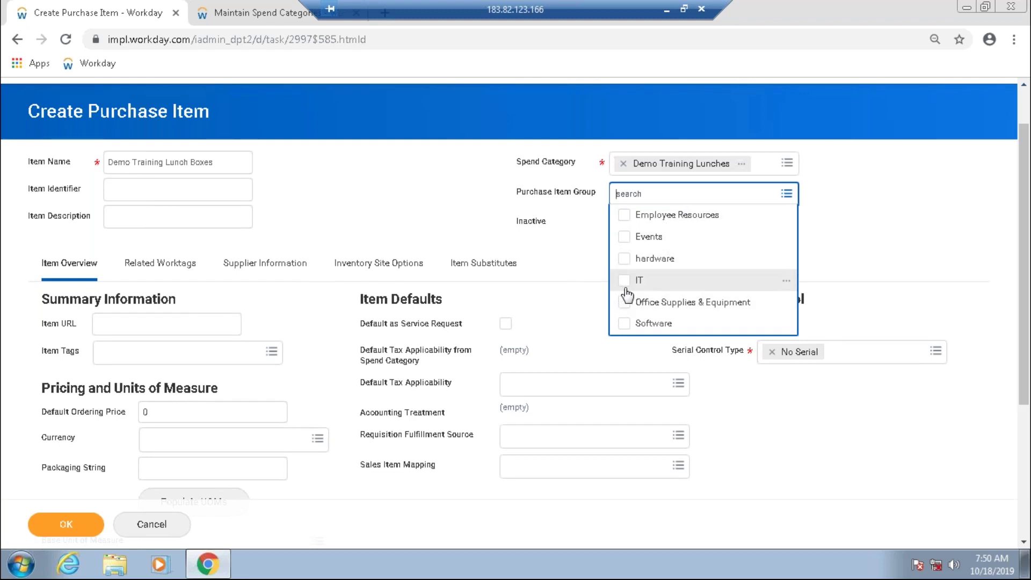
{"action": "left_click", "coordinate": [627, 240]}
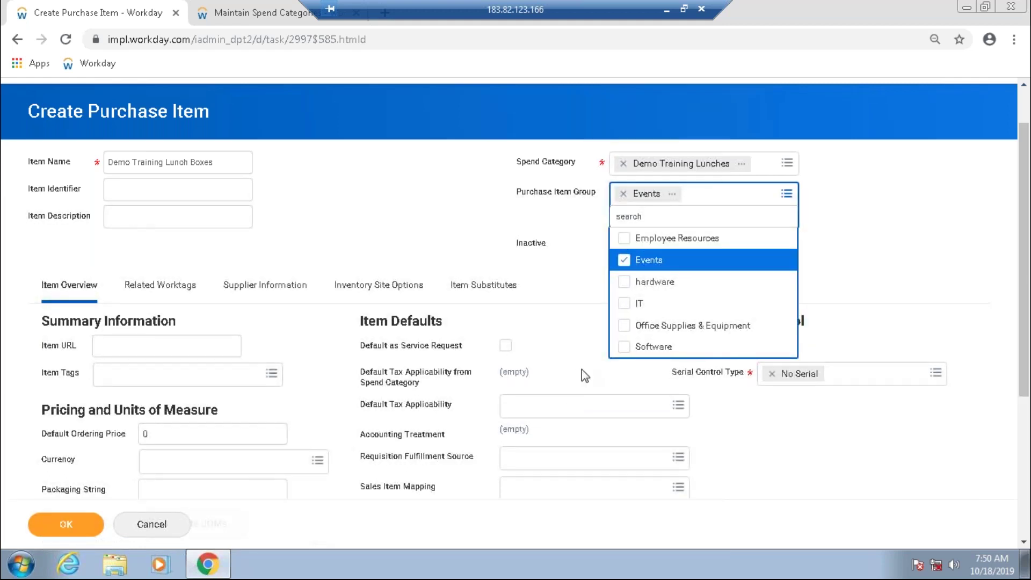
{"action": "left_click", "coordinate": [625, 327]}
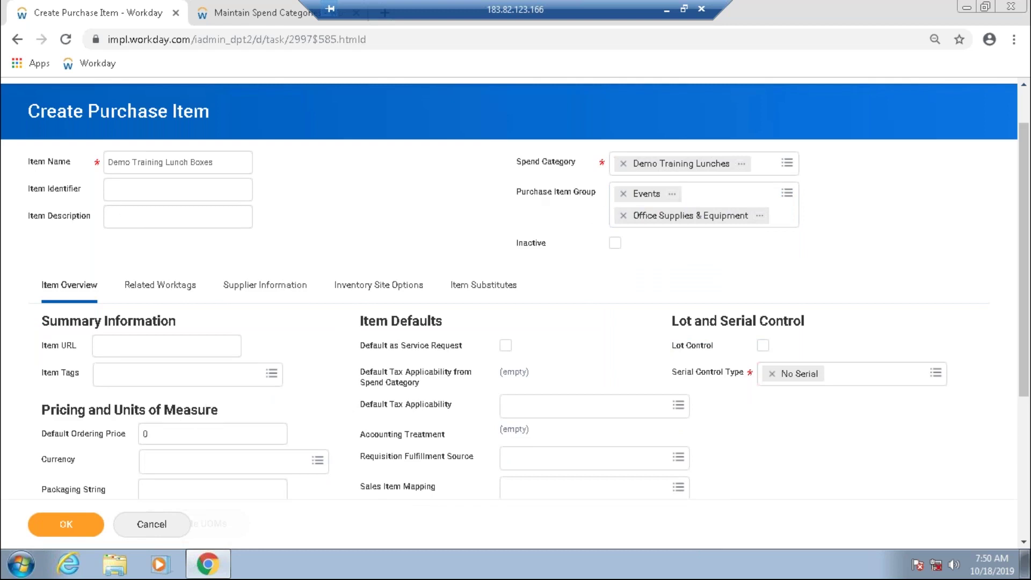
Examine the Item Overview sections for summary information, item defaults, pricing, and units of measure.
{"action": "scroll", "coordinate": [509, 312], "scroll_direction": "down", "scroll_amount": 1}
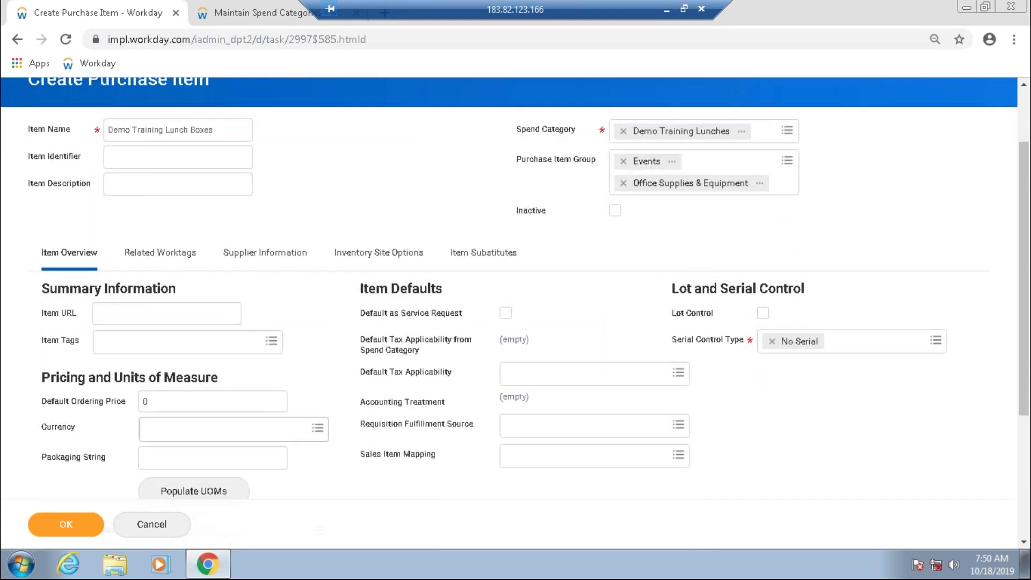
{"action": "scroll", "coordinate": [509, 290], "scroll_direction": "down", "scroll_amount": 1}
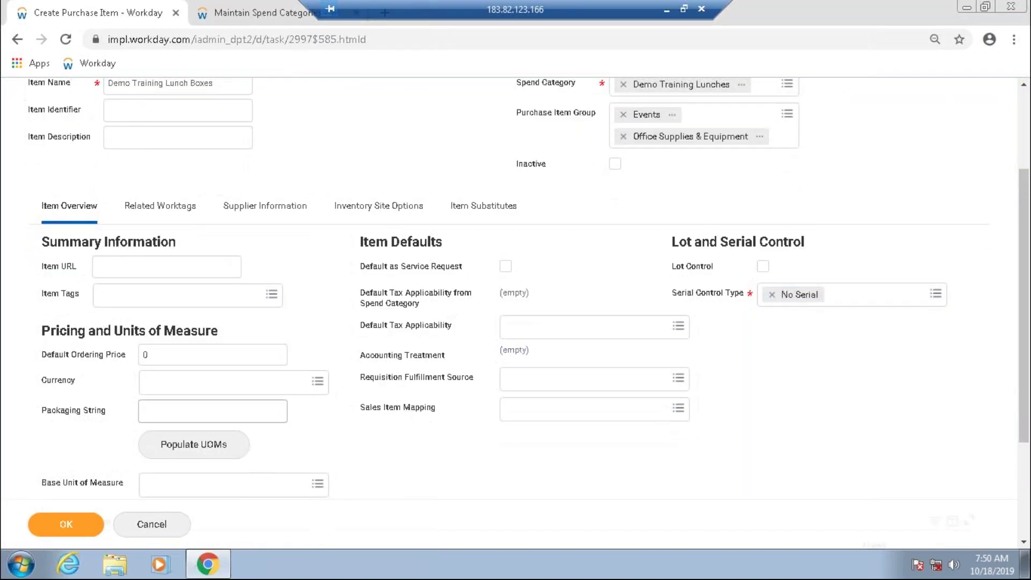
{"action": "scroll", "coordinate": [509, 290], "scroll_direction": "down", "scroll_amount": 1}
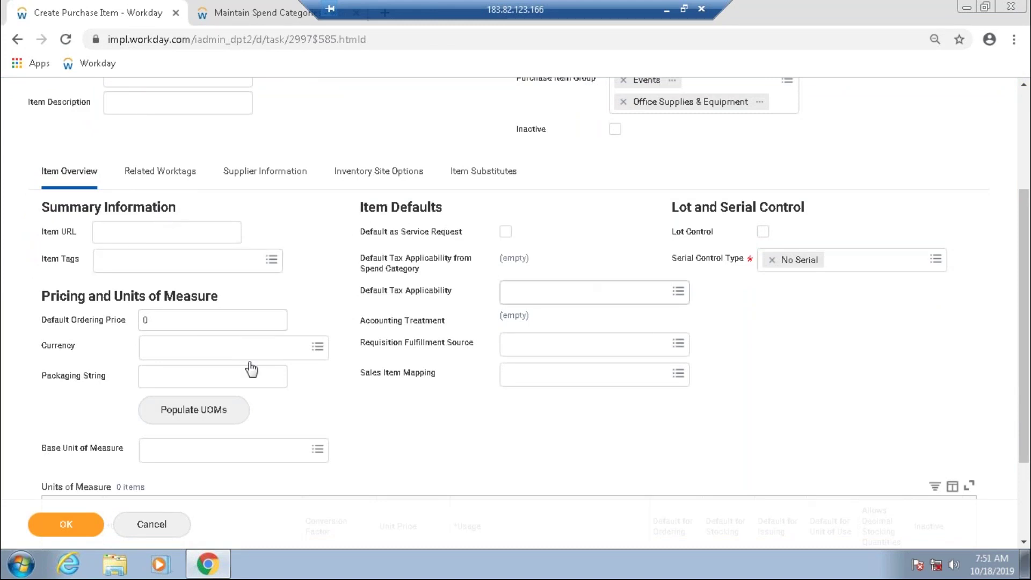
{"action": "scroll", "coordinate": [515, 312], "scroll_direction": "down", "scroll_amount": 2}
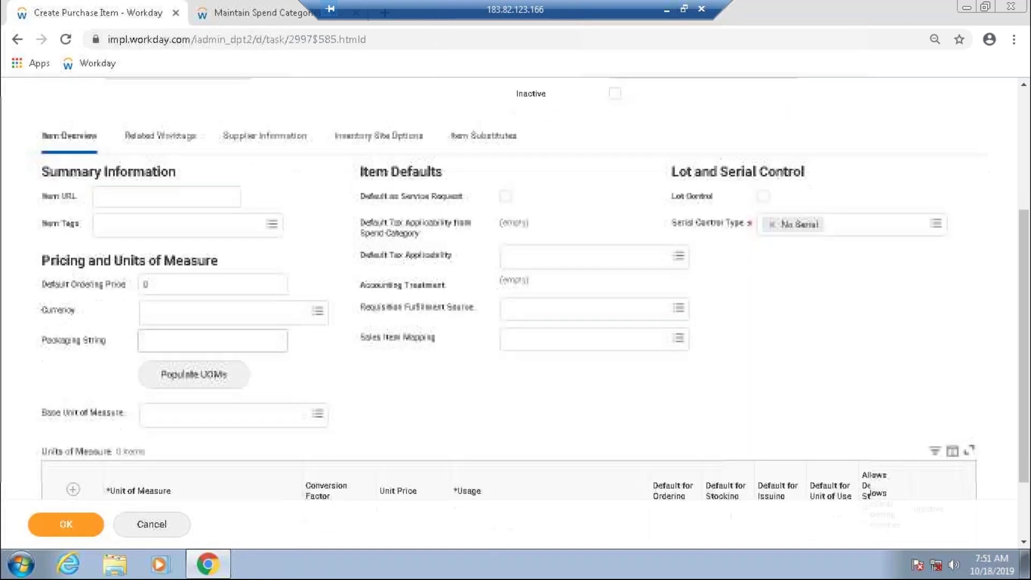
{"action": "scroll", "coordinate": [516, 311], "scroll_direction": "down", "scroll_amount": 1}
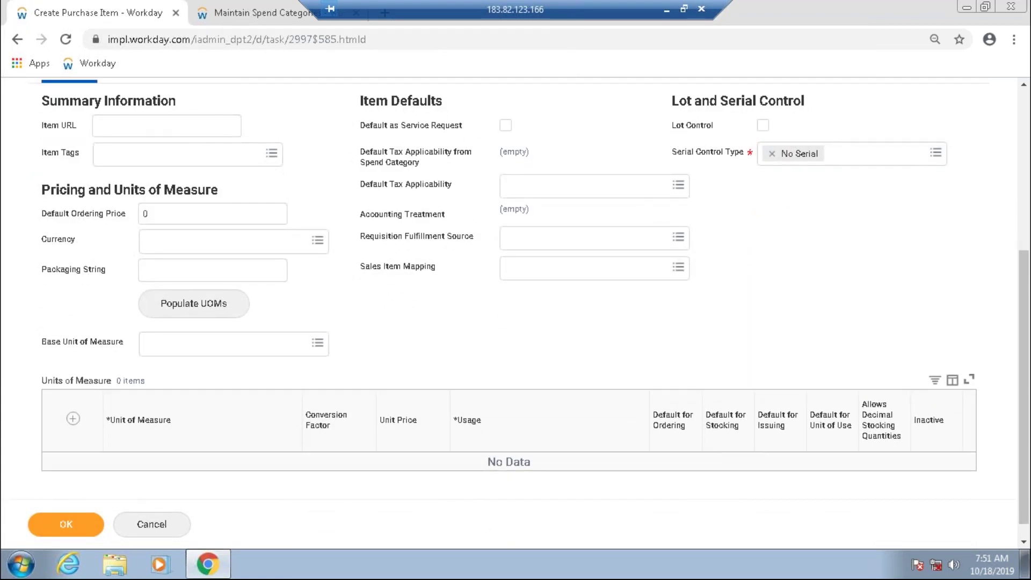
{"action": "scroll", "coordinate": [176, 402], "scroll_direction": "down", "scroll_amount": 1}
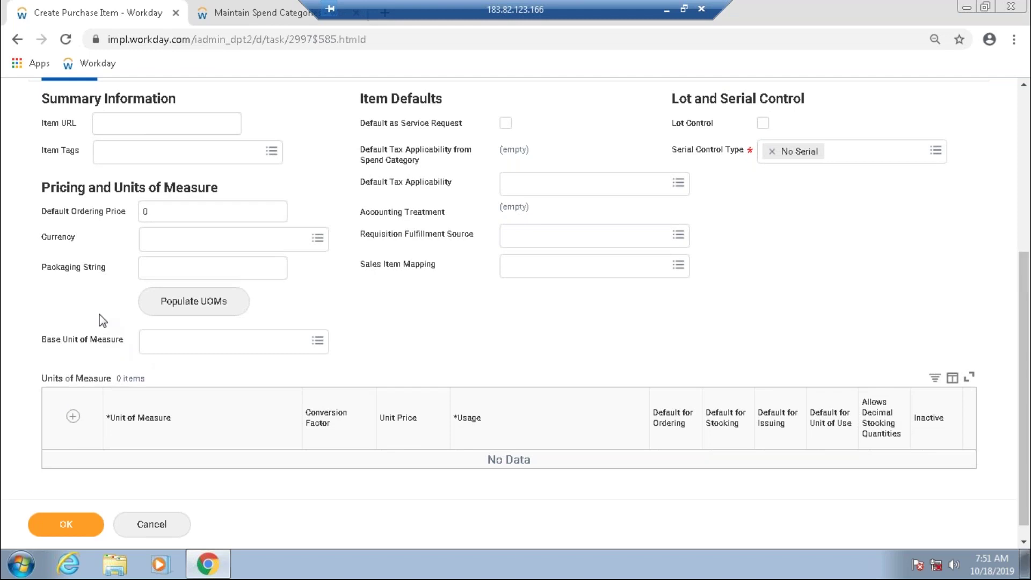
{"action": "scroll", "coordinate": [102, 321], "scroll_direction": "up", "scroll_amount": 2}
{"action": "scroll", "coordinate": [102, 321], "scroll_direction": "down", "scroll_amount": 1}
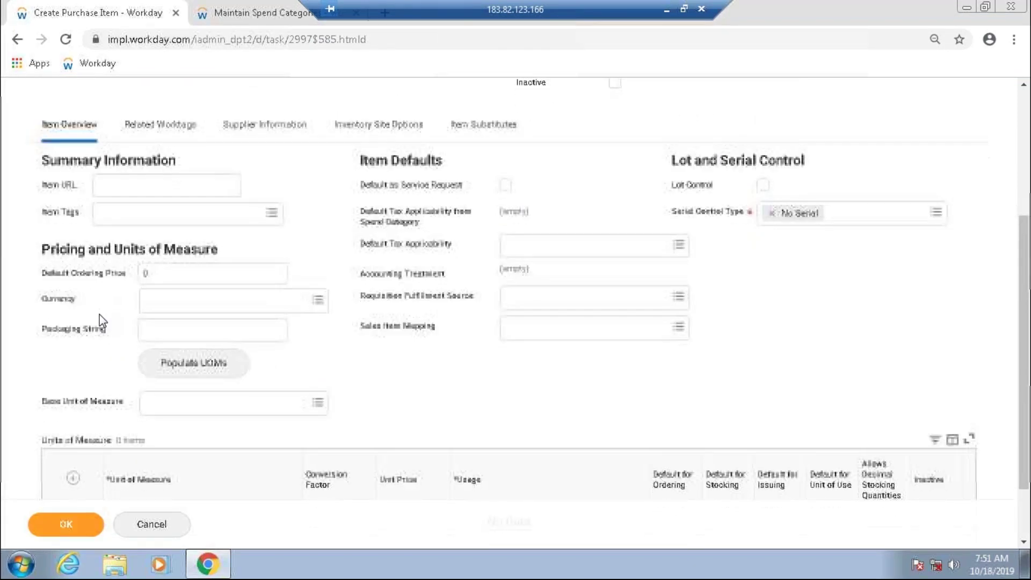
{"action": "scroll", "coordinate": [102, 320], "scroll_direction": "down", "scroll_amount": 1}
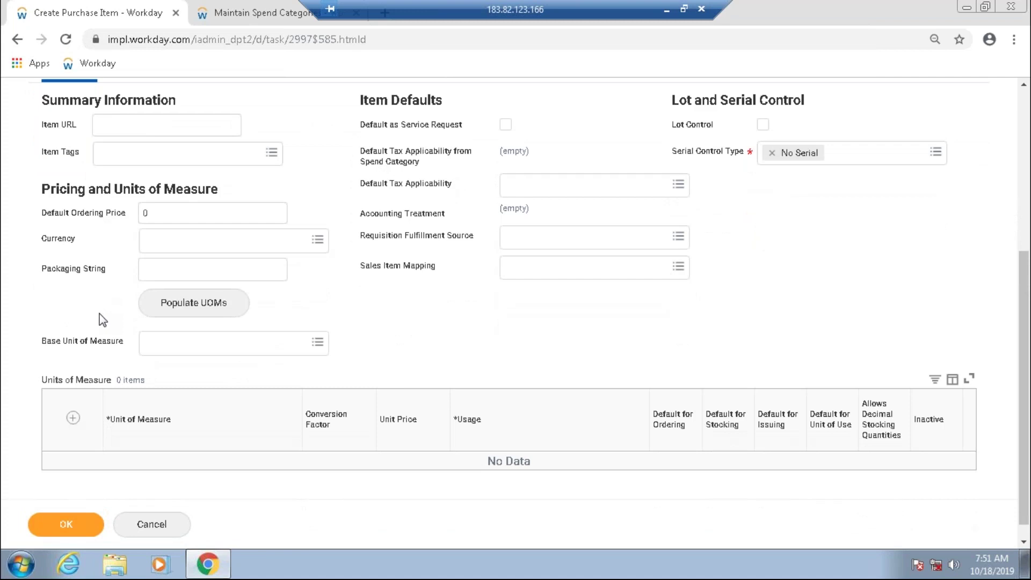
{"action": "scroll", "coordinate": [98, 341], "scroll_direction": "down", "scroll_amount": 1}
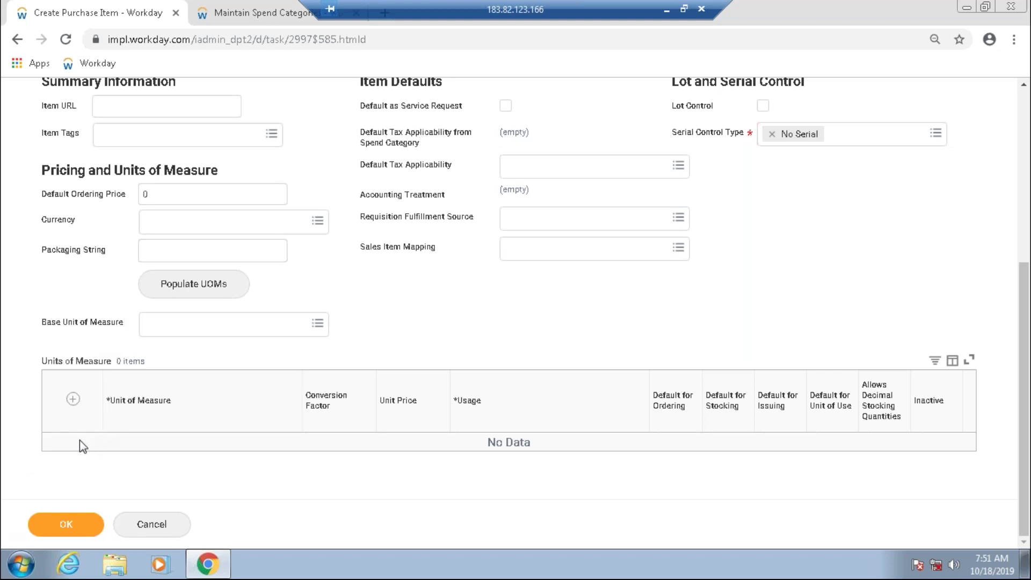
Add a Units of Measure row with the unit Each and a unit price of 3.
{"action": "left_click", "coordinate": [73, 400]}
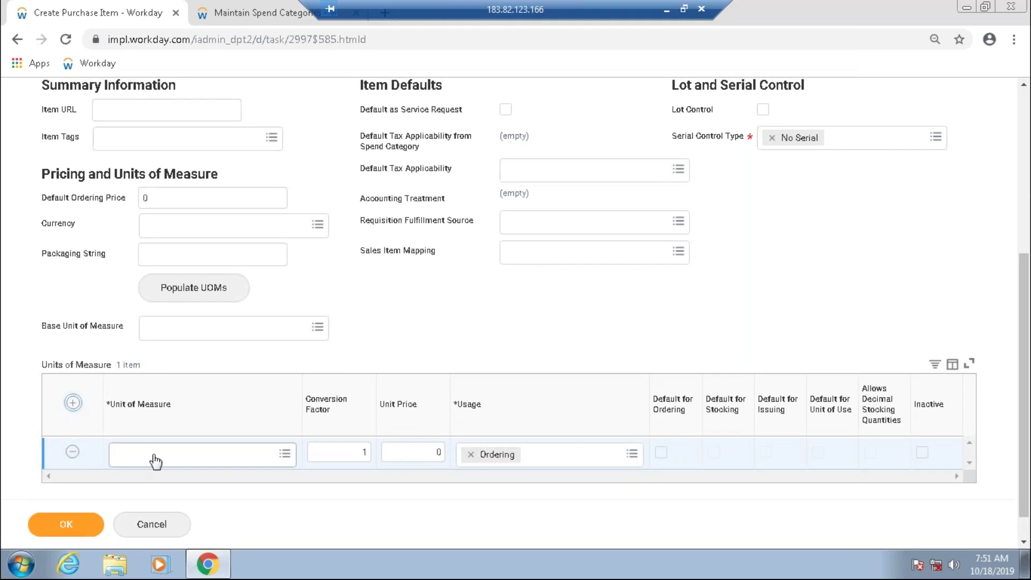
{"action": "left_click", "coordinate": [155, 461]}
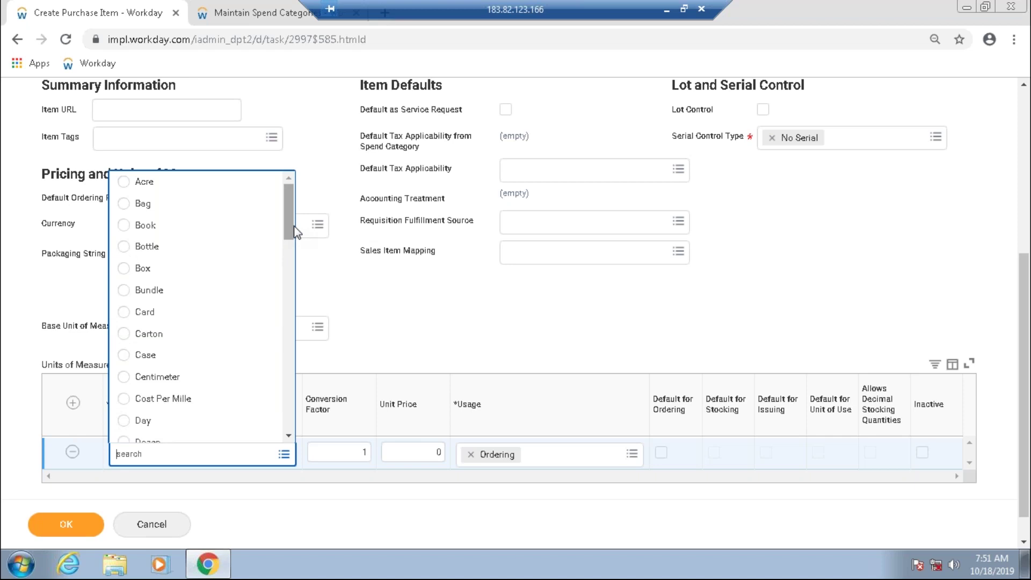
{"action": "left_click_drag", "start_coordinate": [293, 230], "coordinate": [288, 267]}
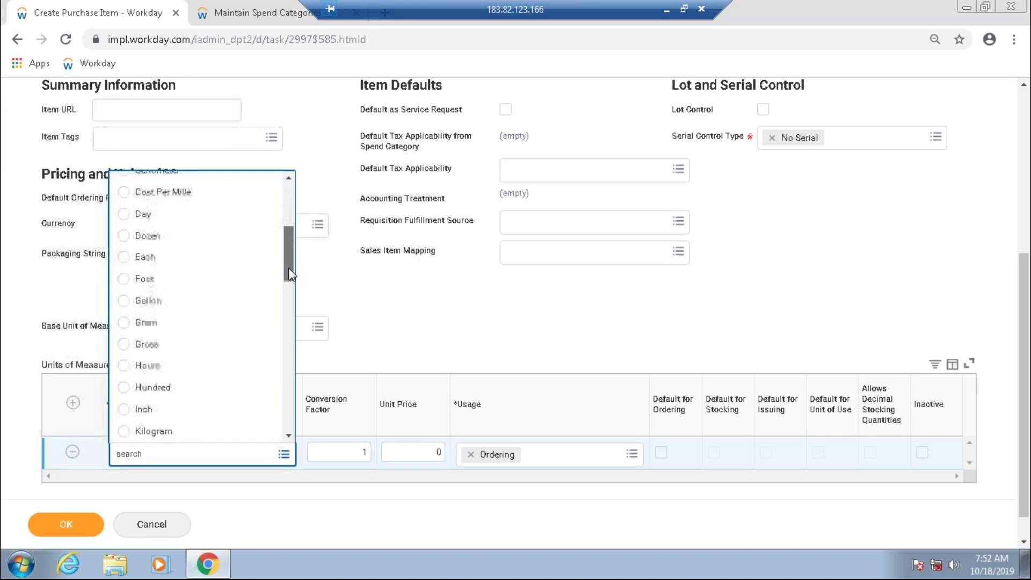
{"action": "left_click", "coordinate": [152, 260]}
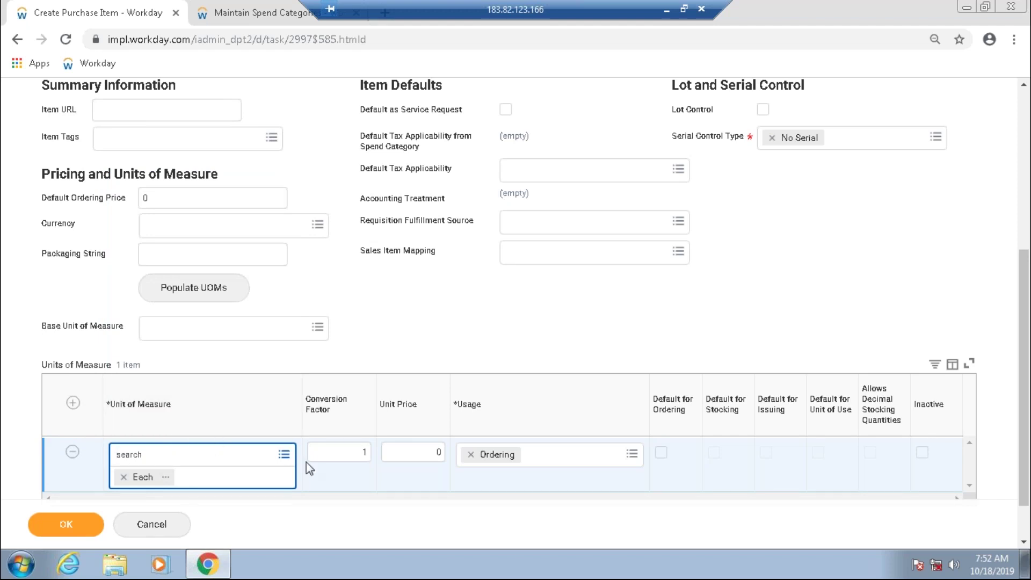
{"action": "left_click", "coordinate": [402, 459]}
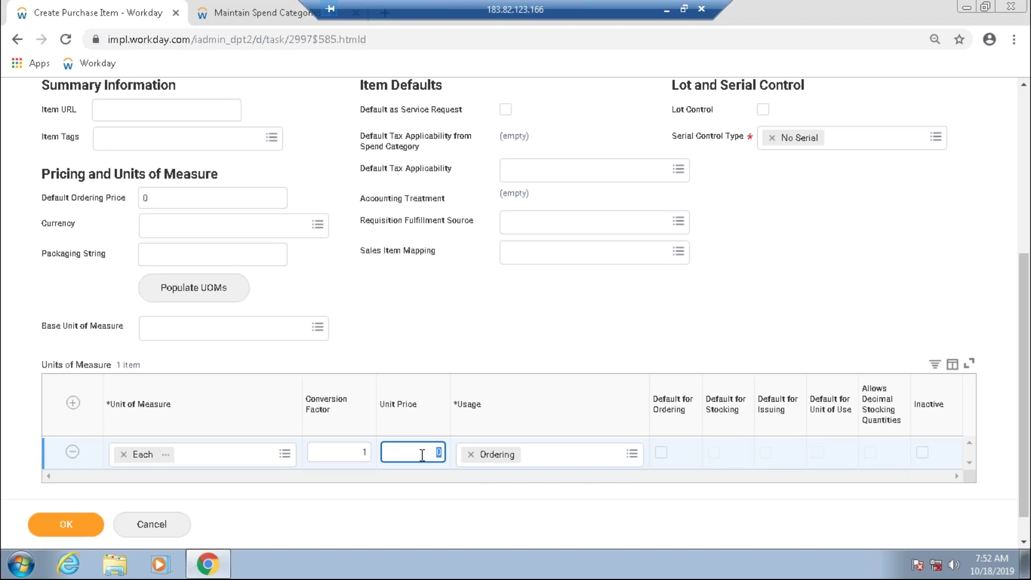
{"action": "type", "text": "3"}
{"action": "left_click", "coordinate": [505, 312]}
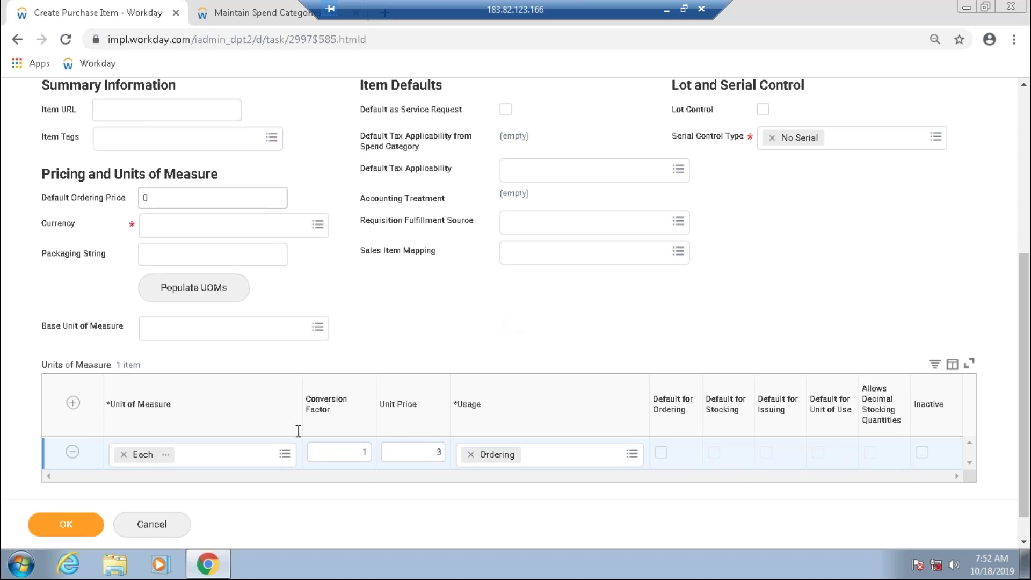
Set the purchase item's currency to USD, then submit the item and close its confirmation page.
{"action": "left_click", "coordinate": [196, 226]}
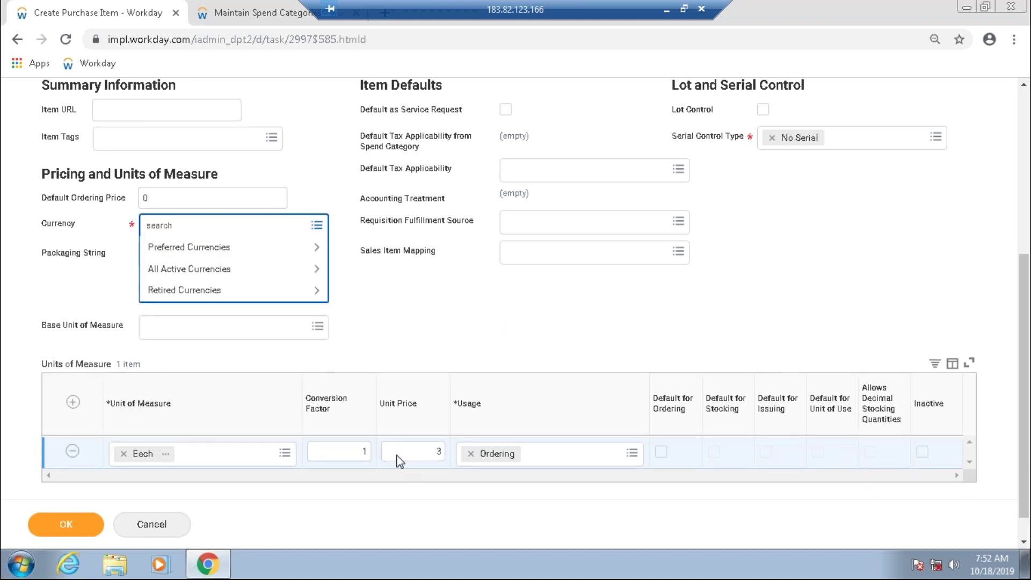
{"action": "type", "text": "usd"}
{"action": "key", "text": "Return"}
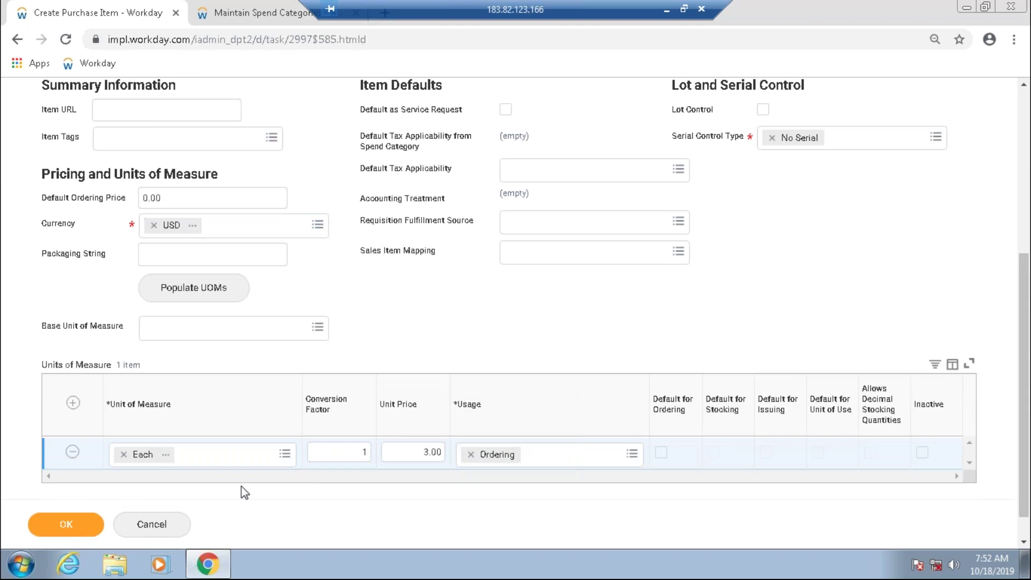
{"action": "left_click", "coordinate": [432, 457]}
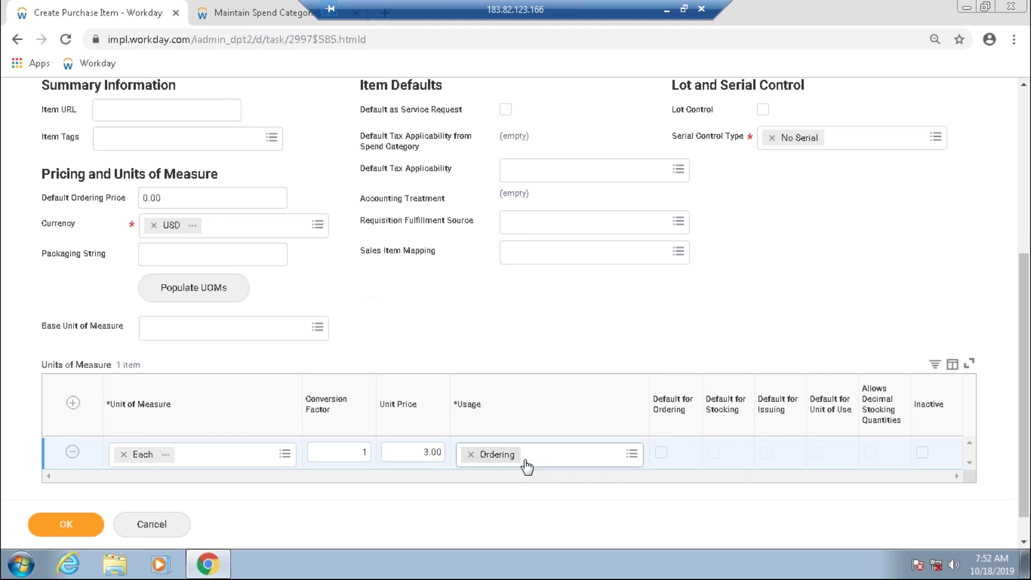
{"action": "left_click", "coordinate": [75, 527]}
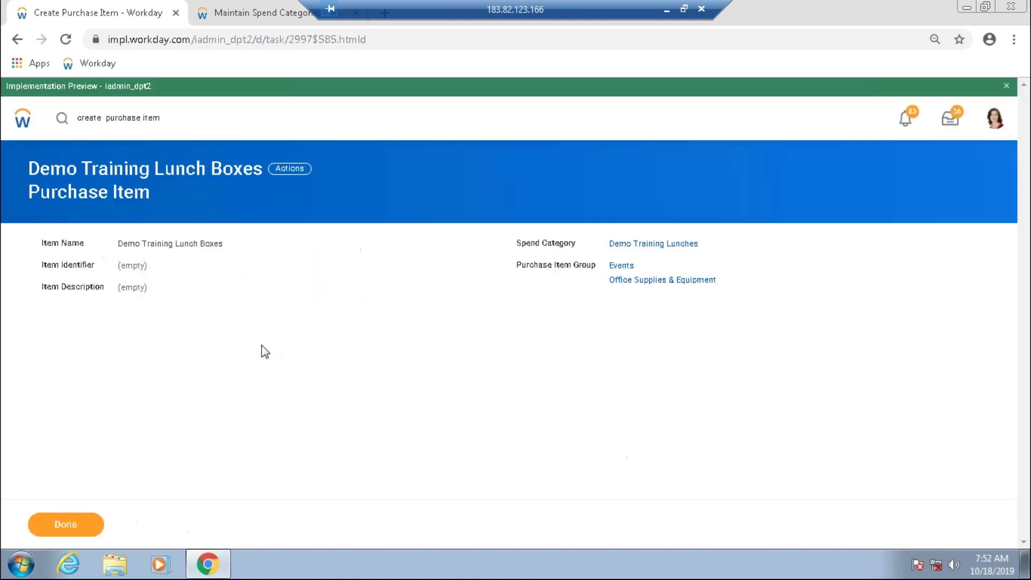
{"action": "left_click", "coordinate": [85, 531]}
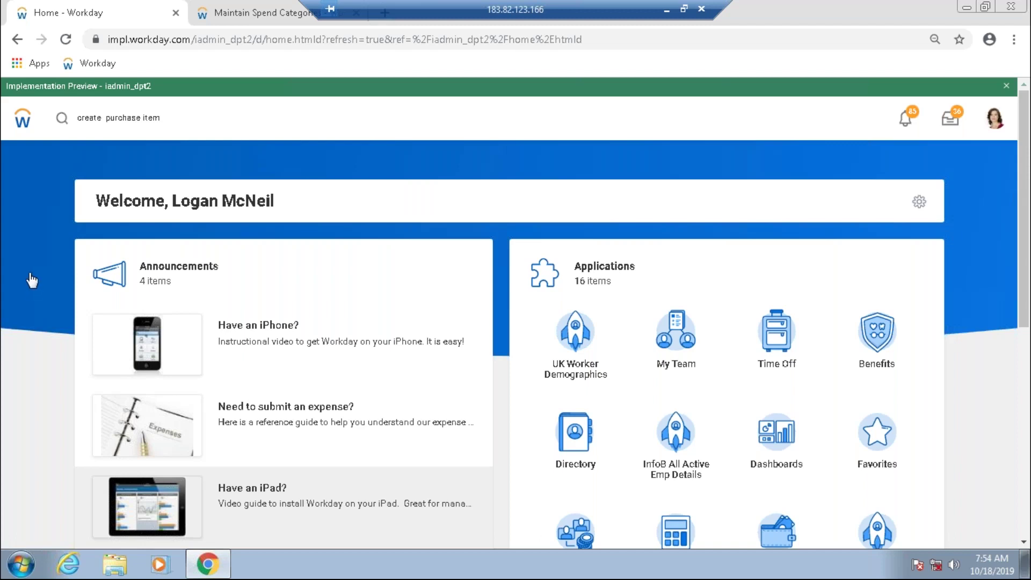
Run the Start Proxy task and start acting on behalf of the required worker by entering that worker's user name.
{"action": "left_click", "coordinate": [190, 117]}
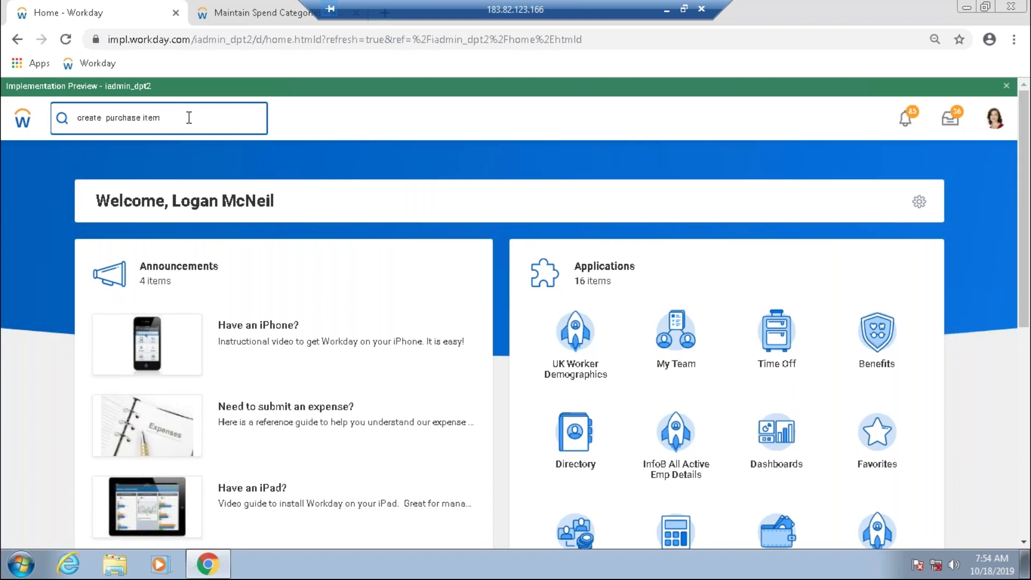
{"action": "triple_click", "coordinate": [119, 116]}
{"action": "type", "text": "start proxy"}
{"action": "left_click", "coordinate": [75, 162]}
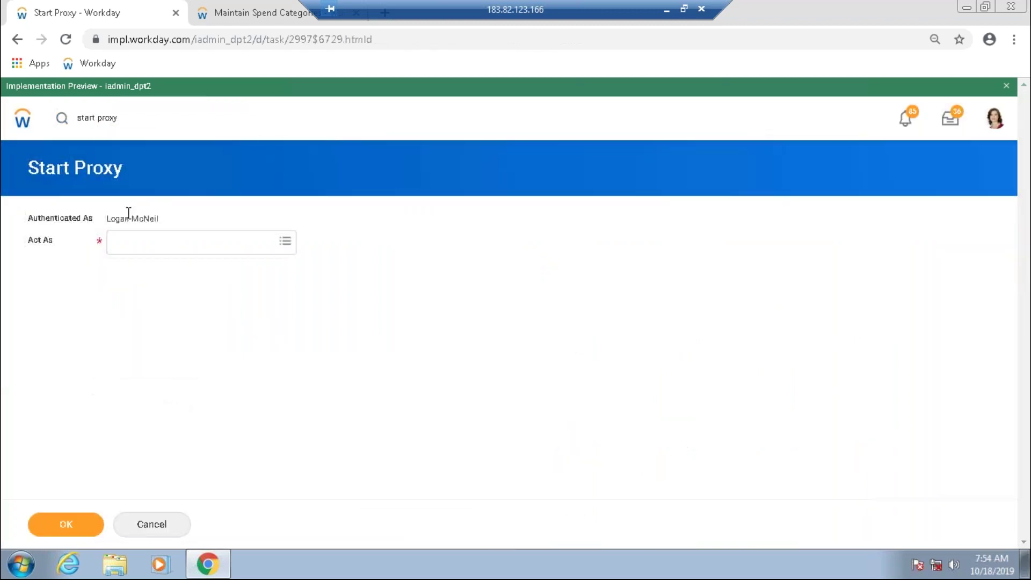
{"action": "type", "text": "tserra"}
{"action": "key", "text": "Return"}
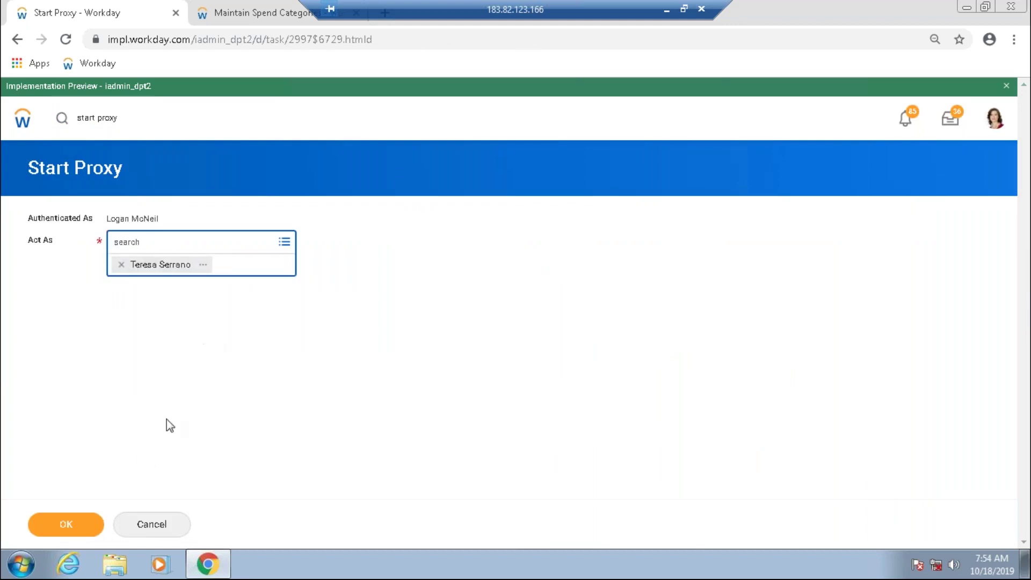
{"action": "left_click", "coordinate": [144, 421]}
{"action": "left_click", "coordinate": [89, 527]}
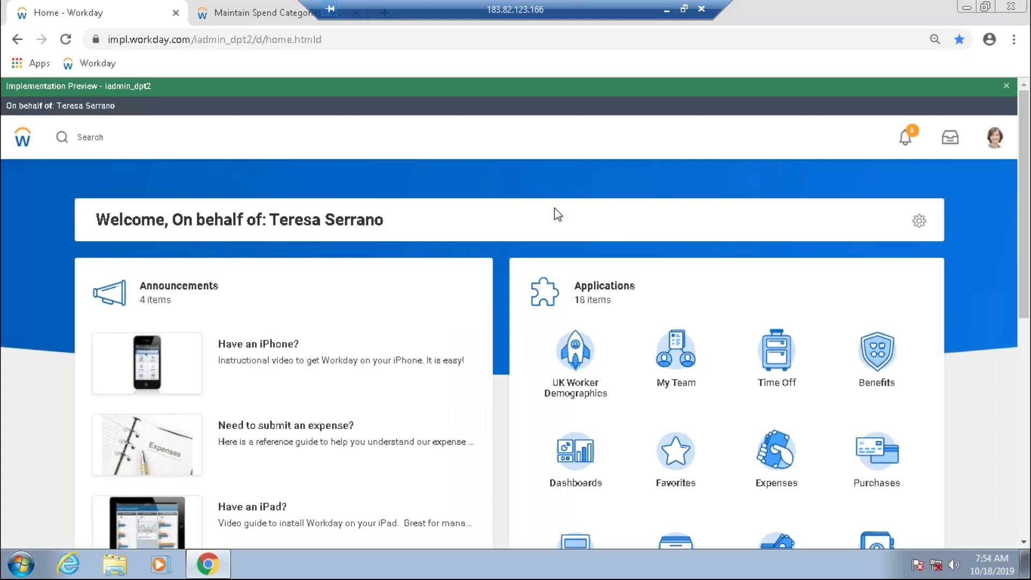
Find the View Account Posting Rule Set task and open the Demo Workday Fin Posting Rule set by searching "demo".
{"action": "left_click", "coordinate": [134, 149]}
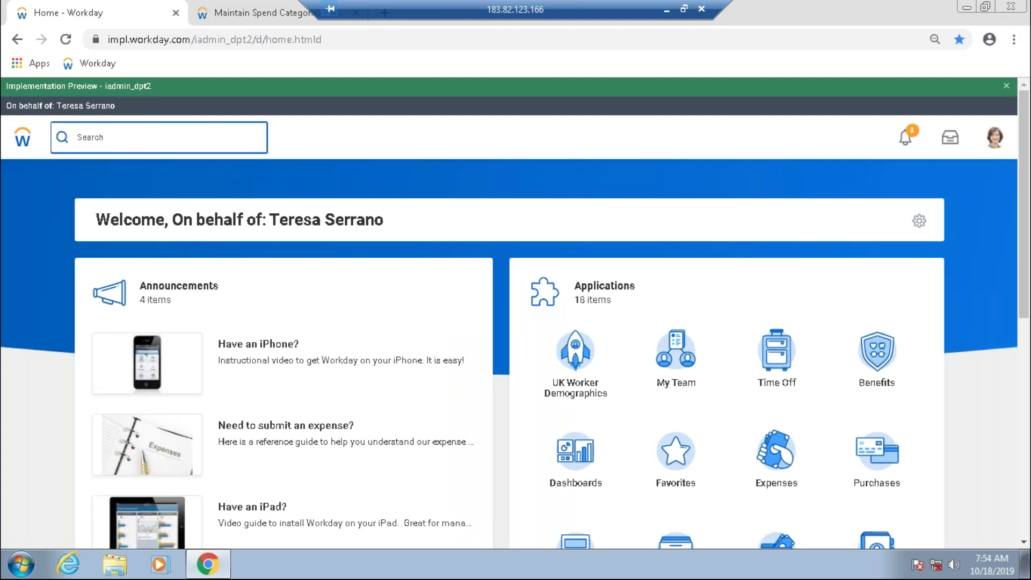
{"action": "type", "text": "view account posti"}
{"action": "left_click", "coordinate": [138, 182]}
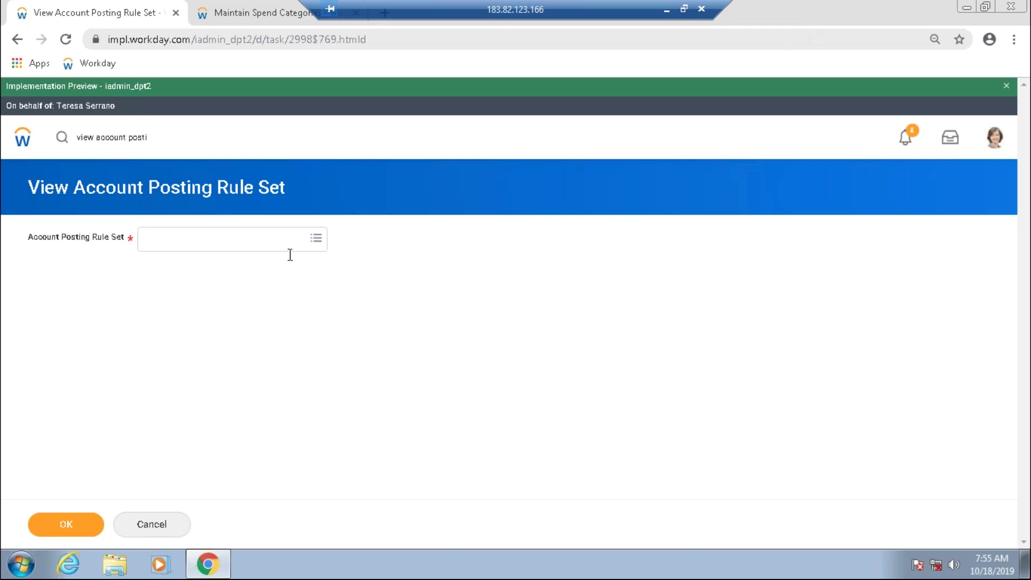
{"action": "left_click", "coordinate": [250, 244]}
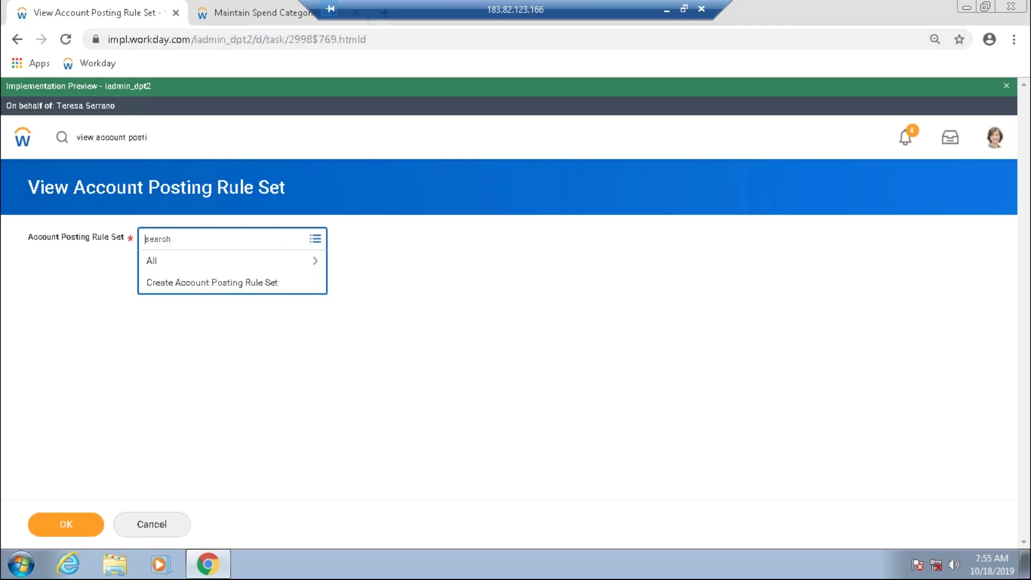
{"action": "type", "text": "demo"}
{"action": "key", "text": "Return"}
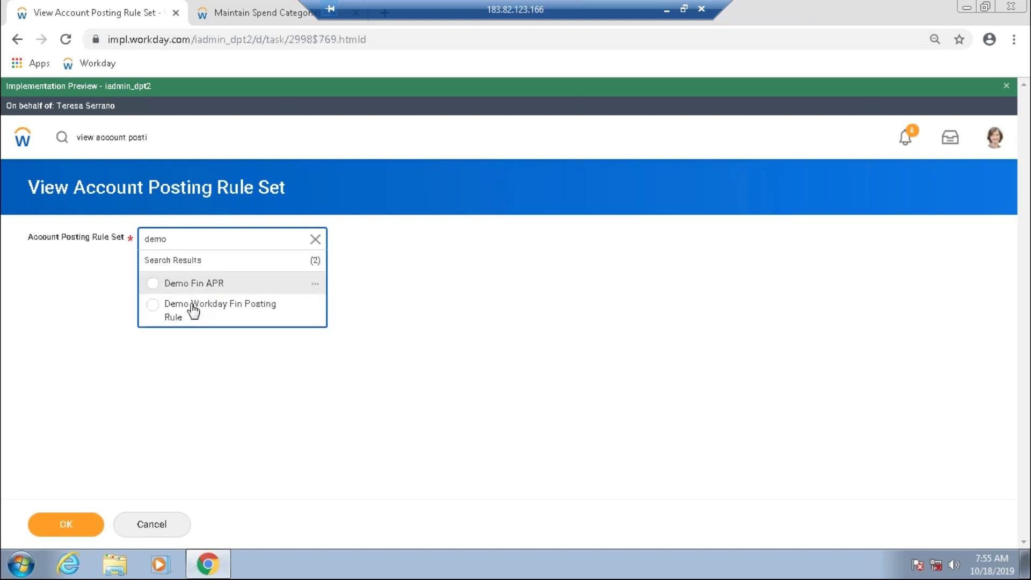
{"action": "left_click", "coordinate": [203, 318]}
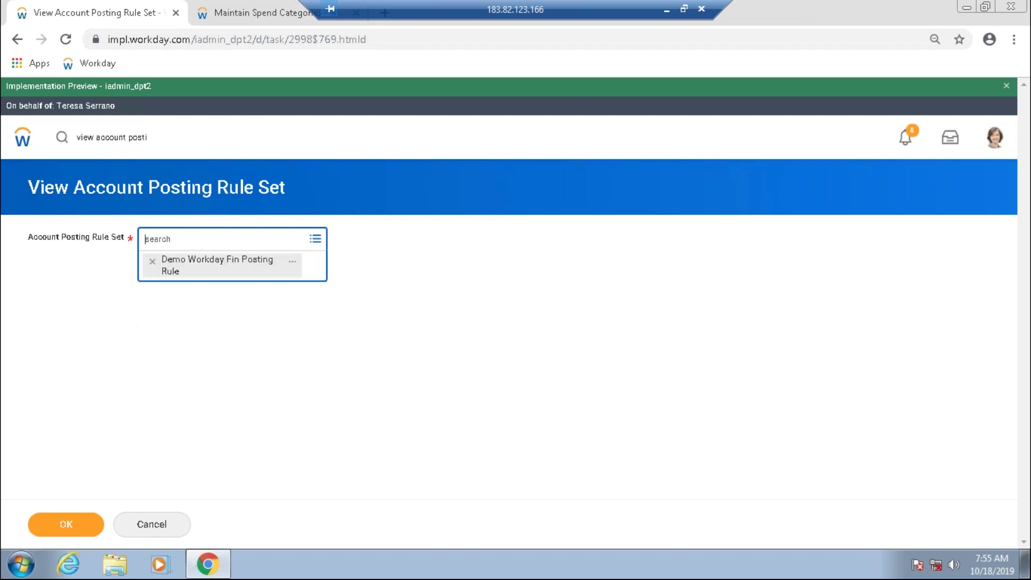
{"action": "left_click", "coordinate": [74, 528]}
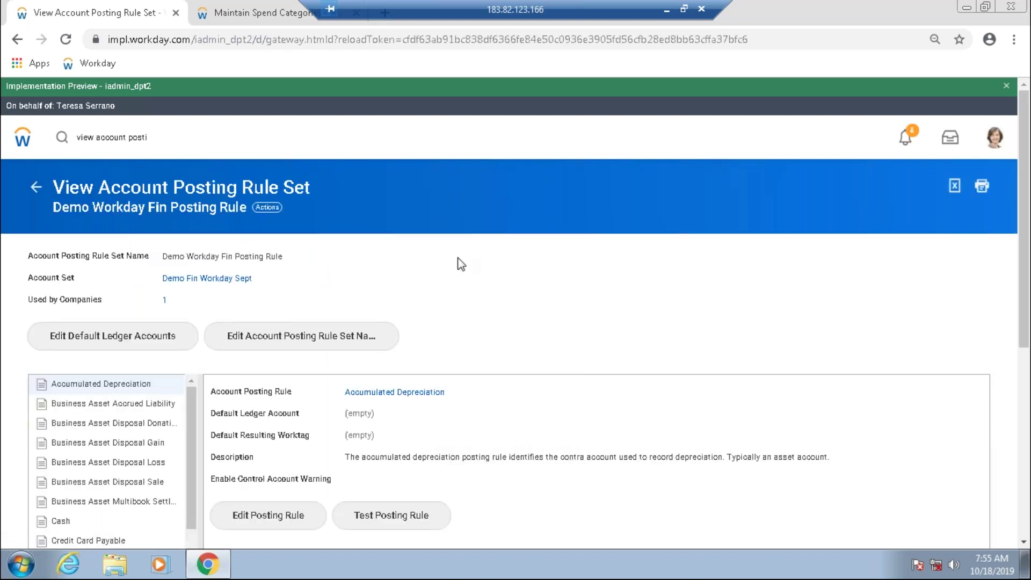
Locate the Spend posting rule within the rule set and open it for editing.
{"action": "scroll", "coordinate": [461, 264], "scroll_direction": "down", "scroll_amount": 5}
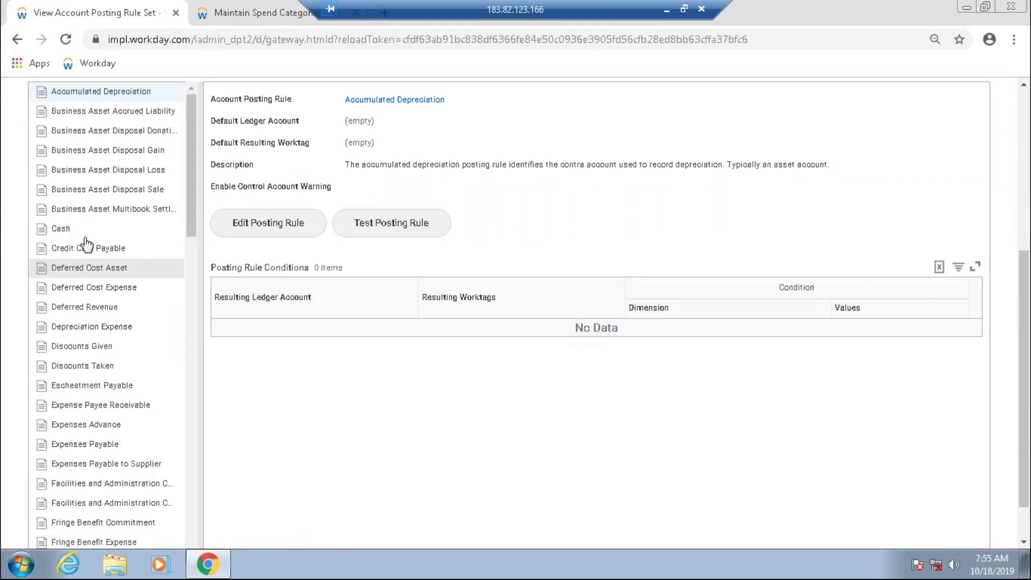
{"action": "scroll", "coordinate": [117, 386], "scroll_direction": "down", "scroll_amount": 2}
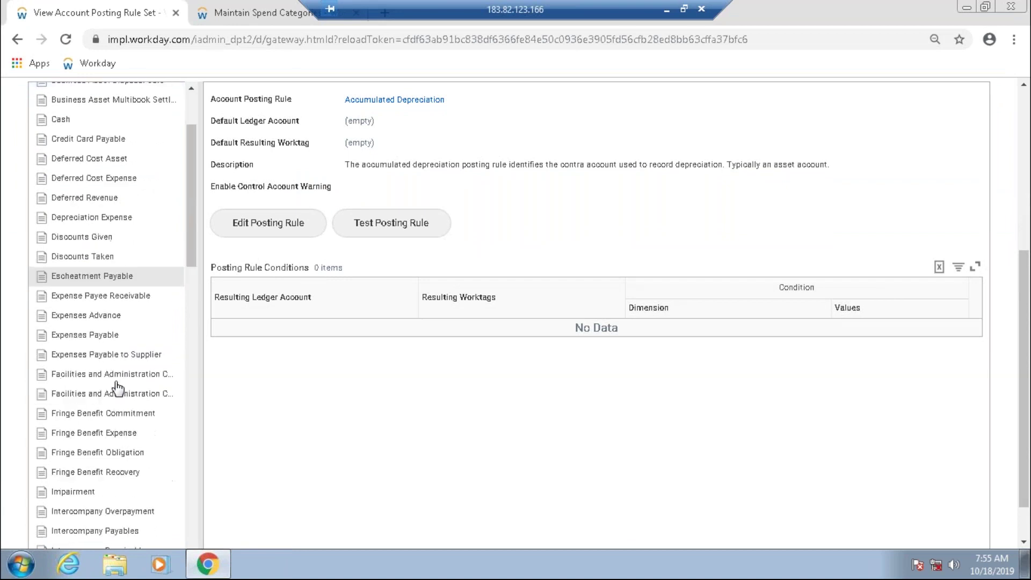
{"action": "scroll", "coordinate": [117, 385], "scroll_direction": "down", "scroll_amount": 4}
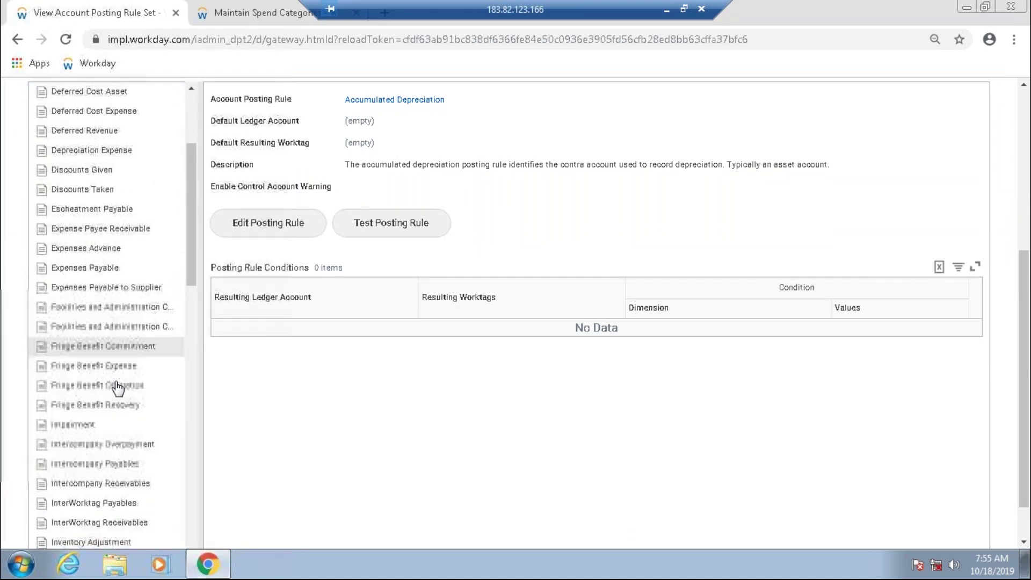
{"action": "scroll", "coordinate": [117, 386], "scroll_direction": "down", "scroll_amount": 5}
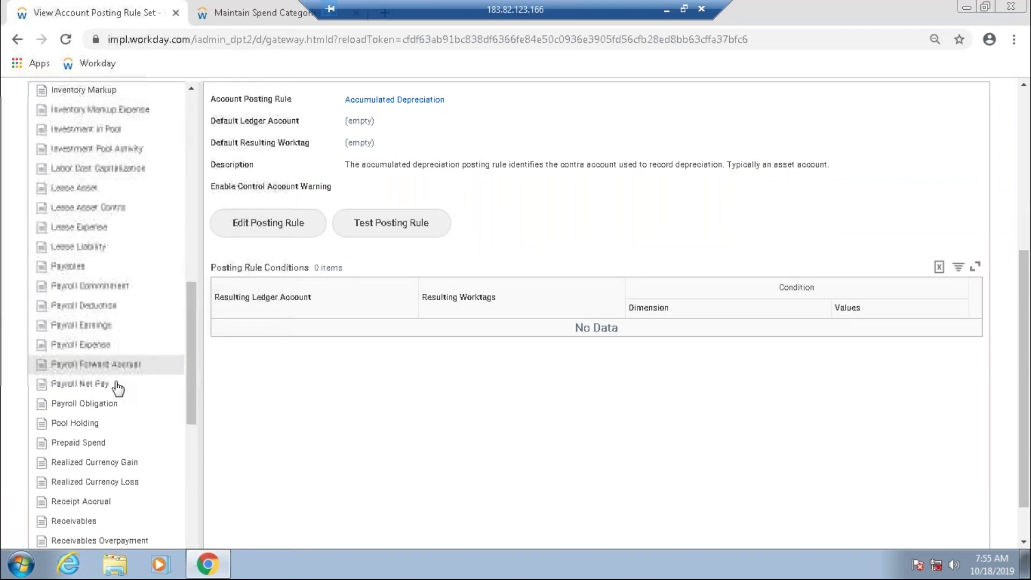
{"action": "scroll", "coordinate": [117, 386], "scroll_direction": "down", "scroll_amount": 3}
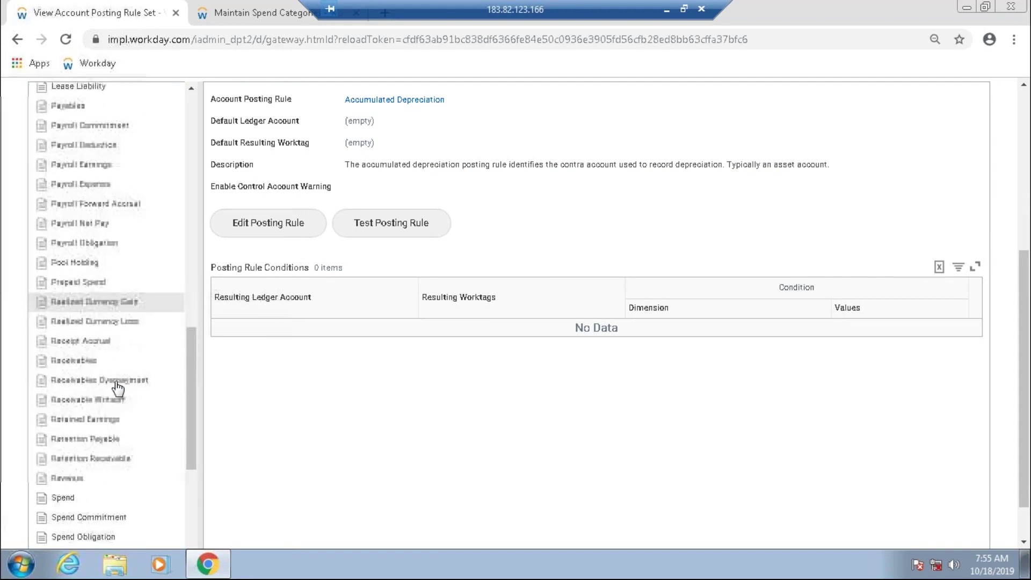
{"action": "left_click", "coordinate": [63, 468]}
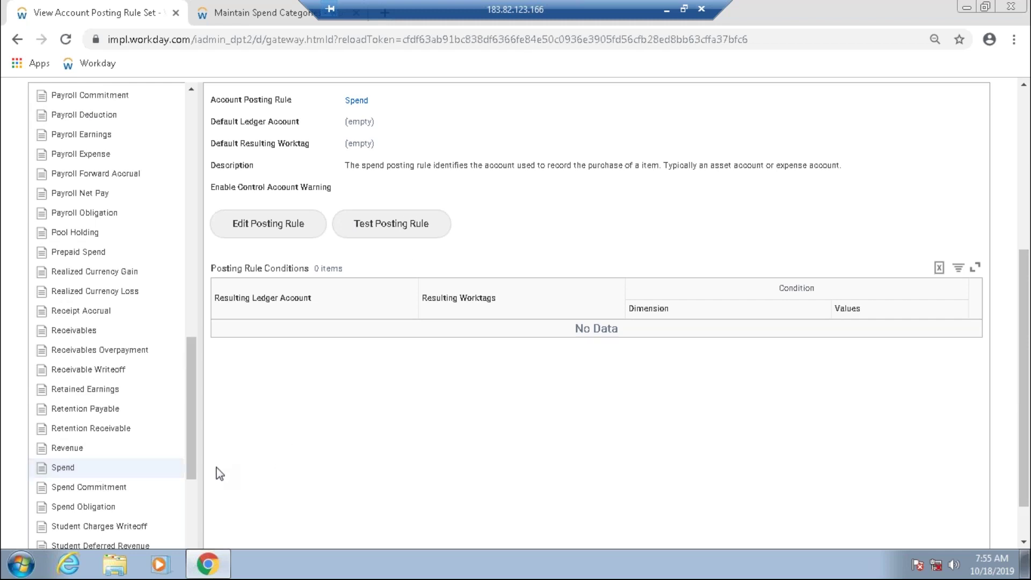
{"action": "left_click", "coordinate": [285, 238]}
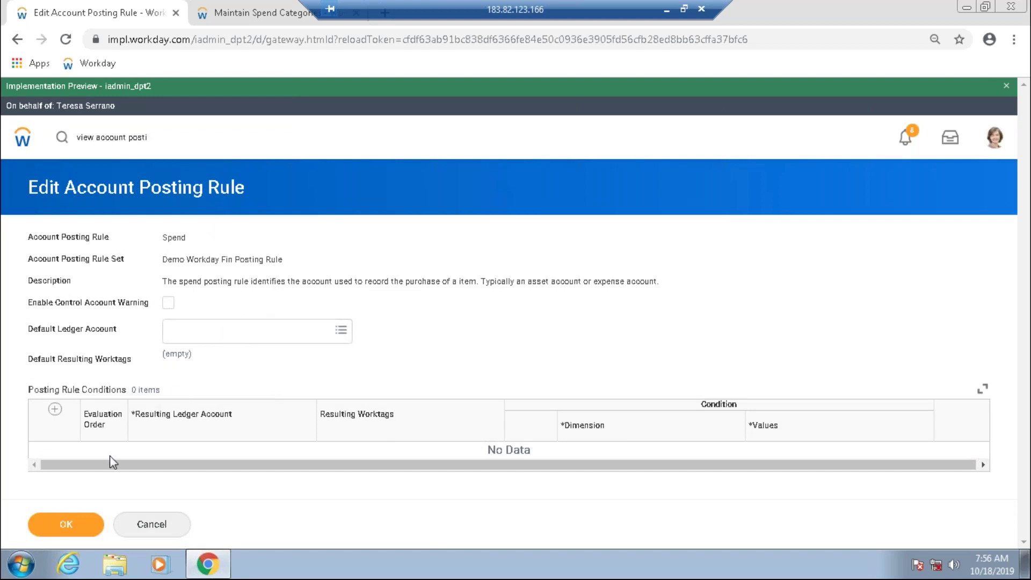
Add a posting rule condition row with Demo 7275:Course Cost as its resulting ledger account, searching "Demo" to find it.
{"action": "left_click", "coordinate": [312, 323]}
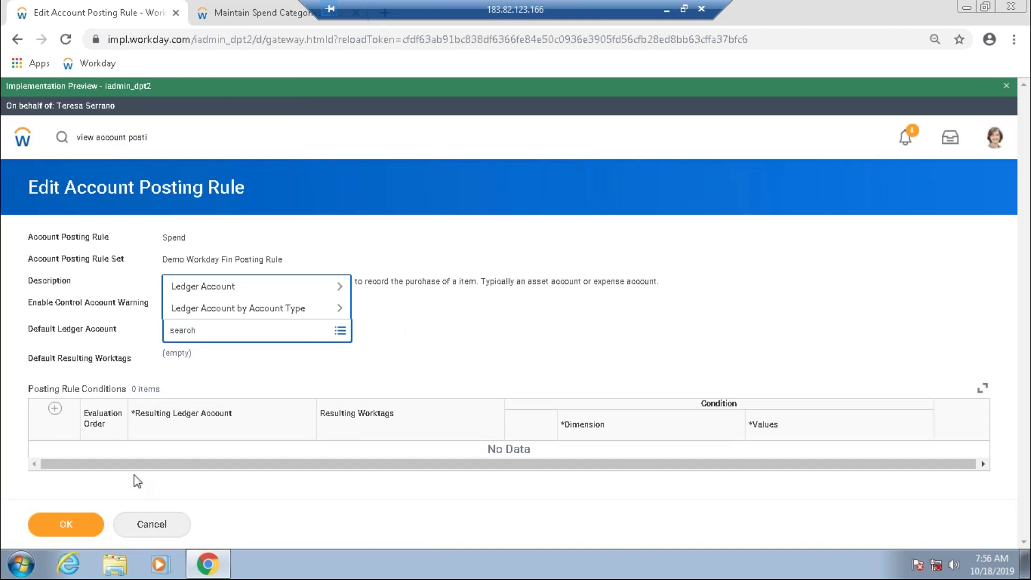
{"action": "left_click", "coordinate": [55, 413]}
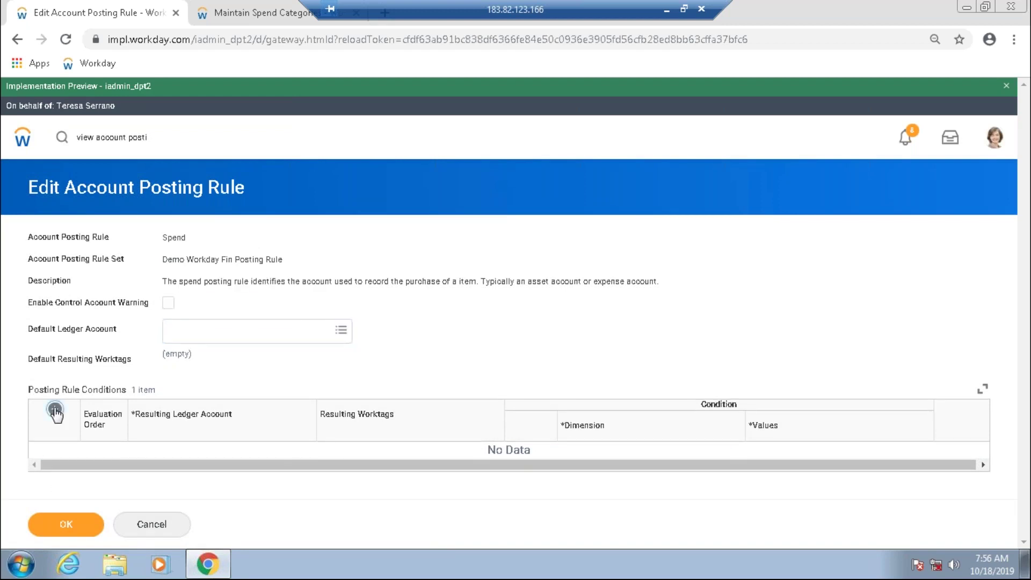
{"action": "left_click", "coordinate": [55, 411]}
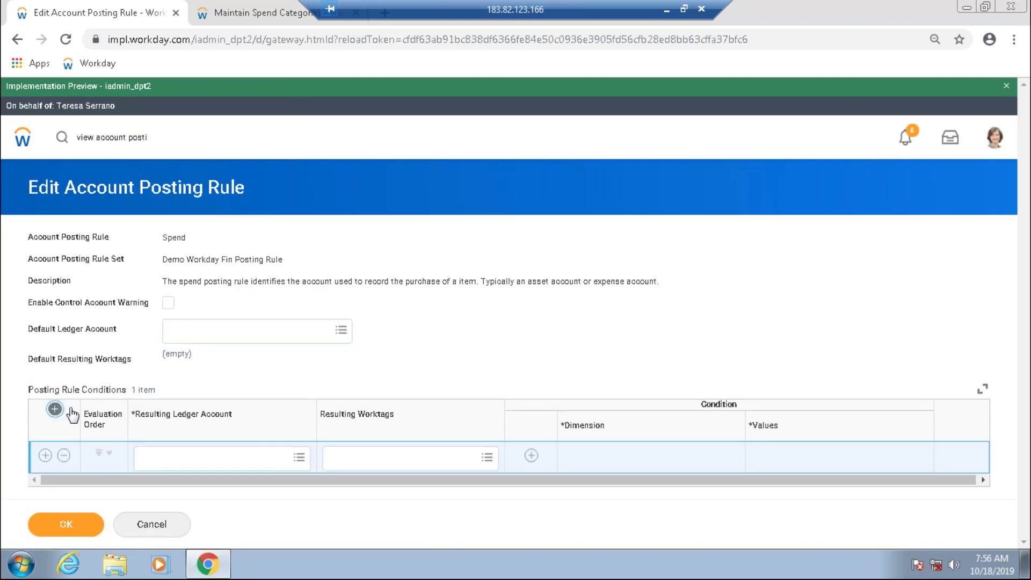
{"action": "left_click", "coordinate": [227, 467]}
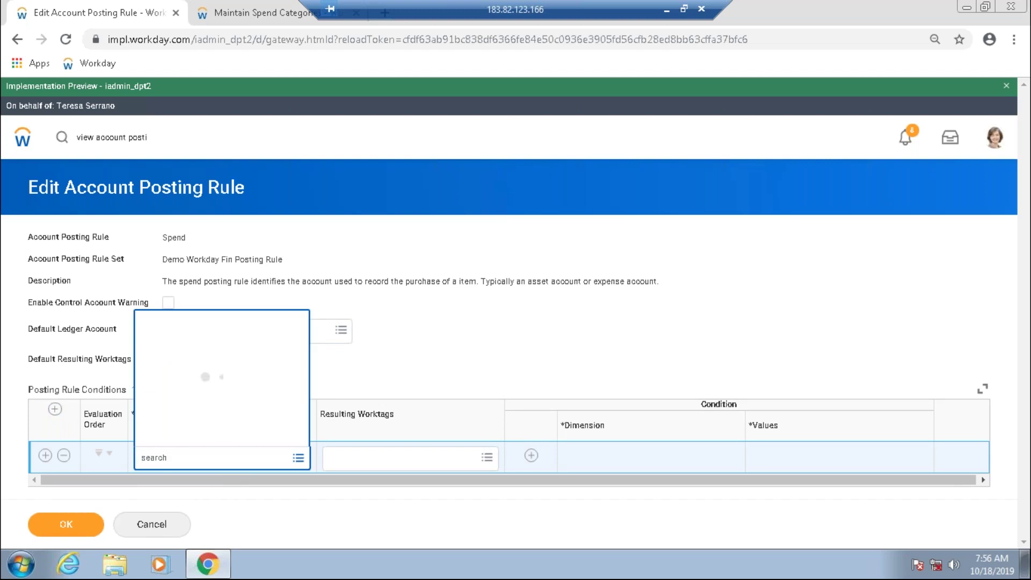
{"action": "type", "text": "Demo"}
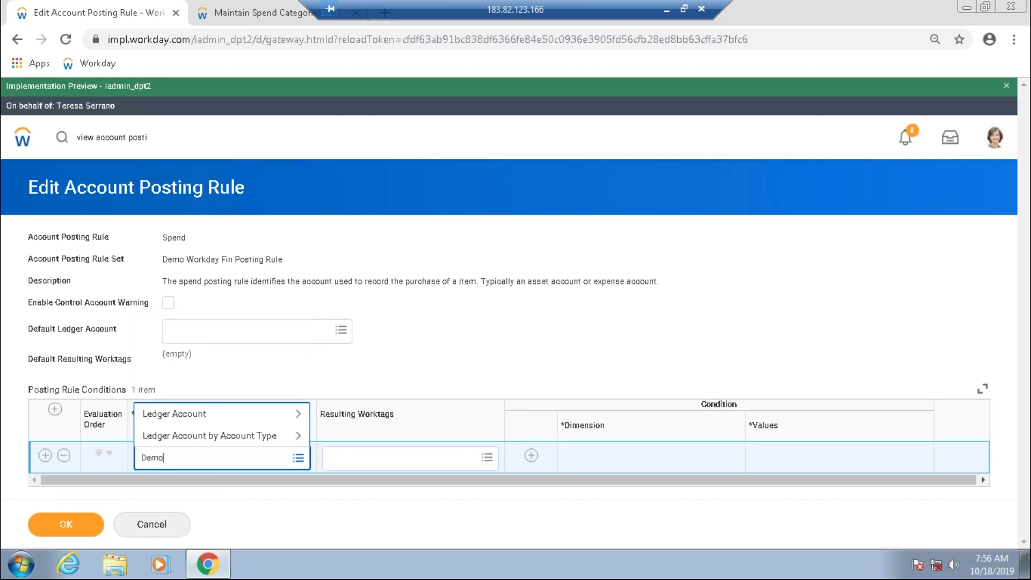
{"action": "key", "text": "Return"}
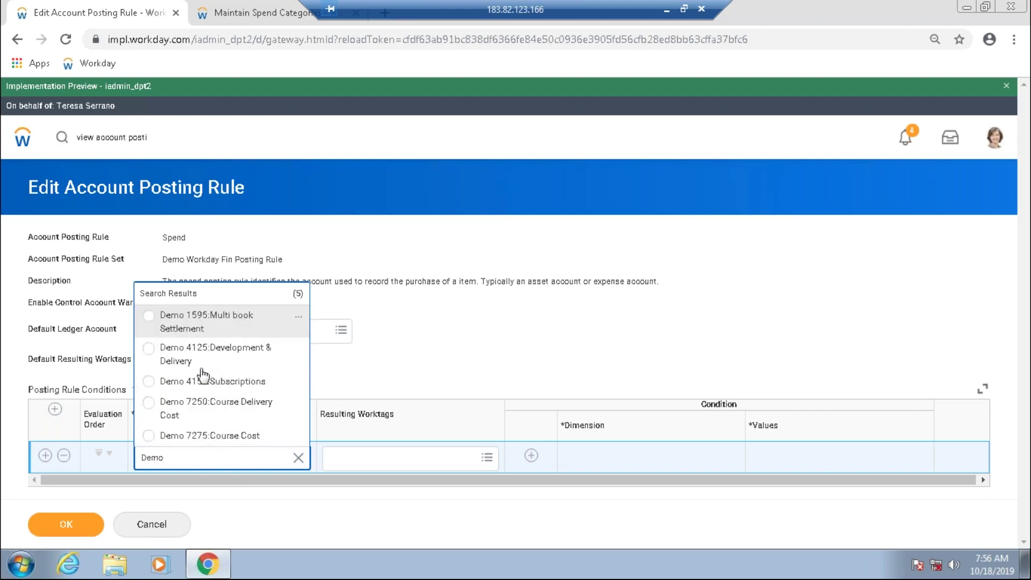
{"action": "left_click", "coordinate": [185, 330]}
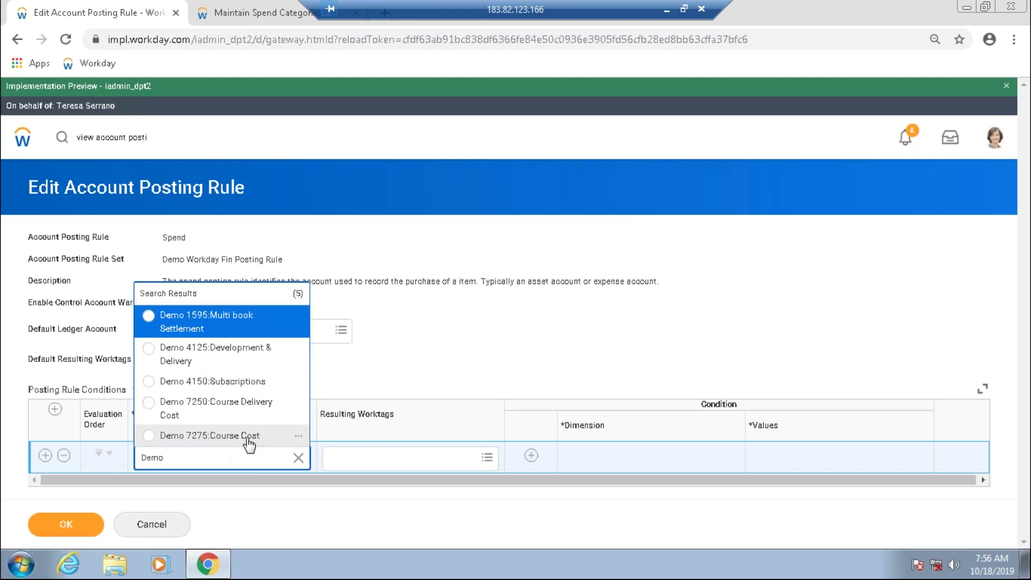
{"action": "left_click", "coordinate": [299, 436]}
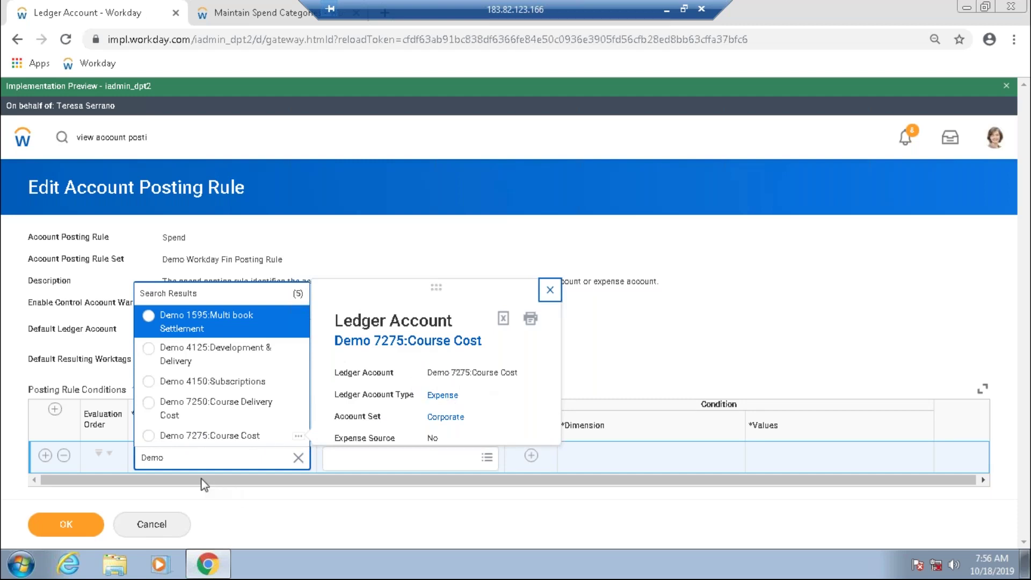
{"action": "left_click", "coordinate": [167, 440]}
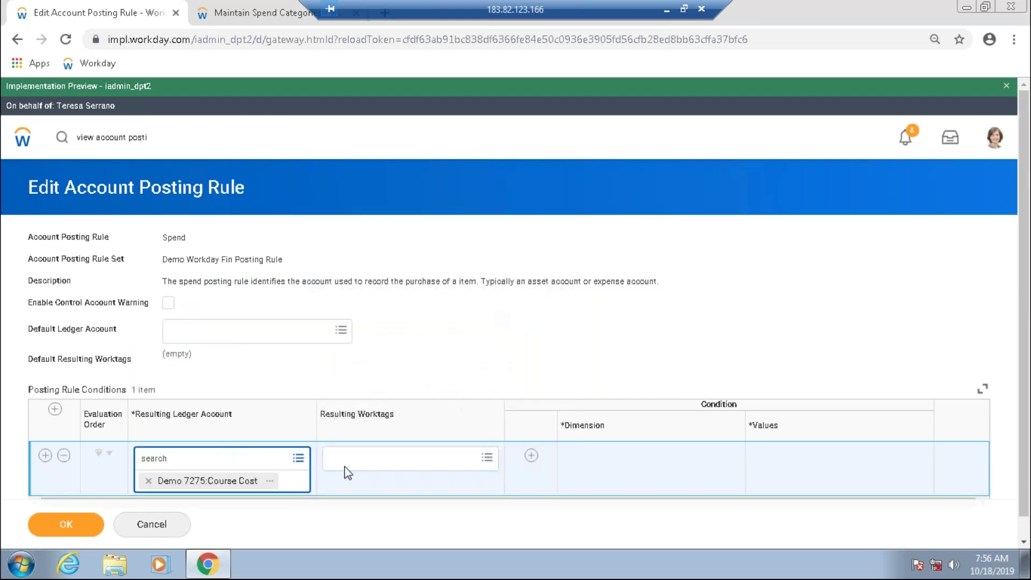
{"action": "left_click", "coordinate": [610, 481]}
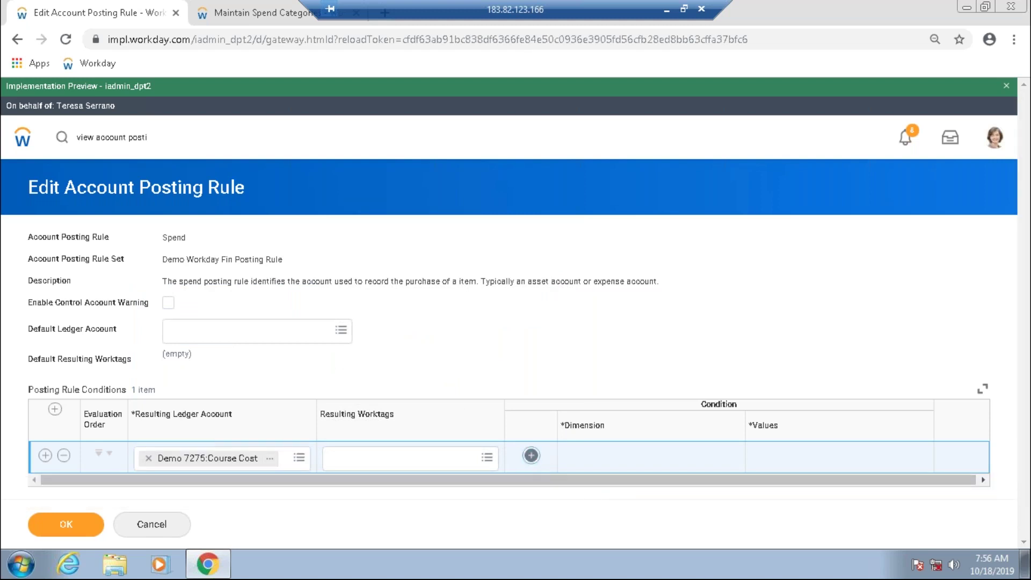
Add a condition to the Demo 7275:Course Cost row and set its dimension to Company.
{"action": "left_click", "coordinate": [532, 455]}
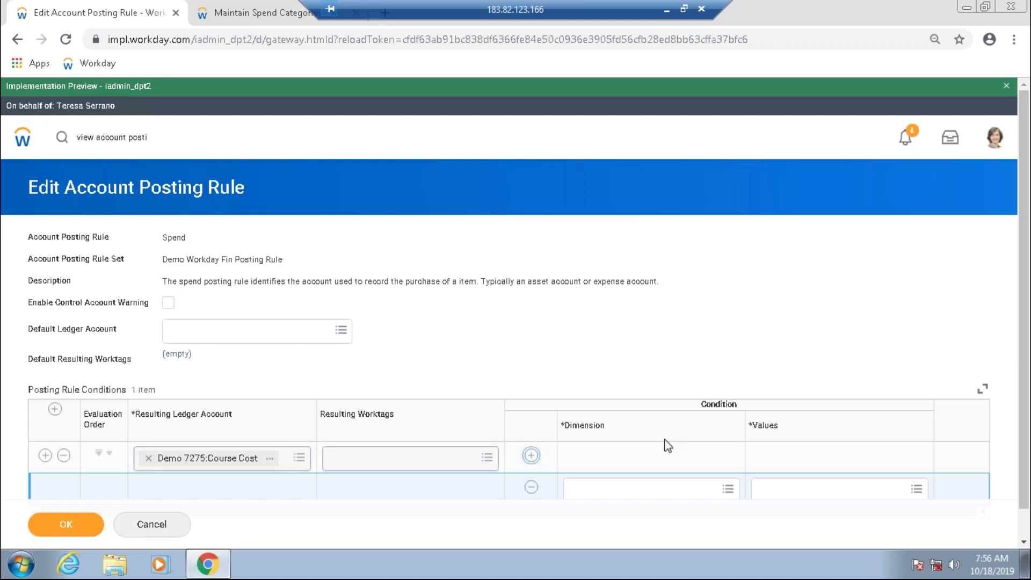
{"action": "scroll", "coordinate": [667, 446], "scroll_direction": "down", "scroll_amount": 1}
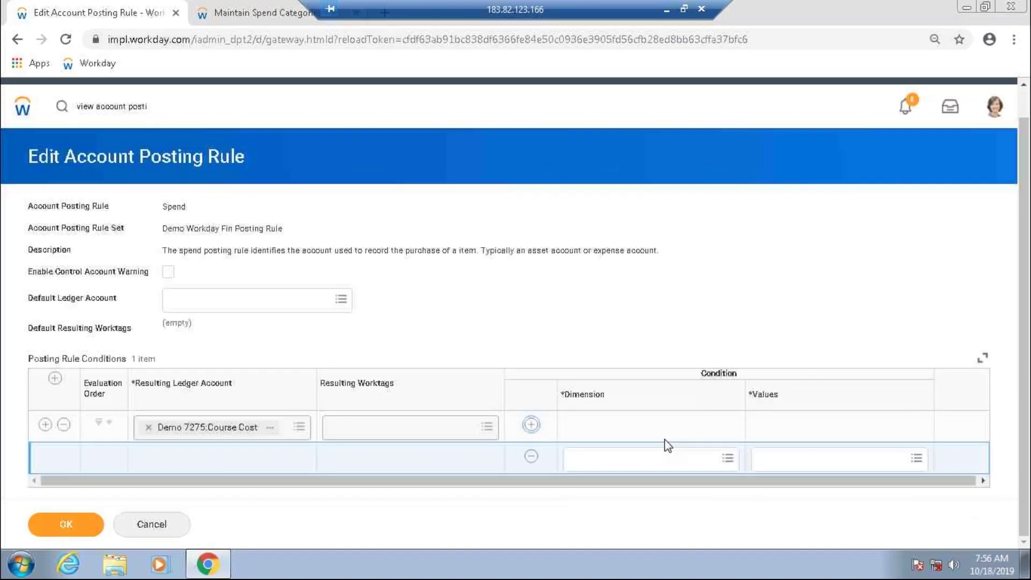
{"action": "left_click", "coordinate": [569, 457]}
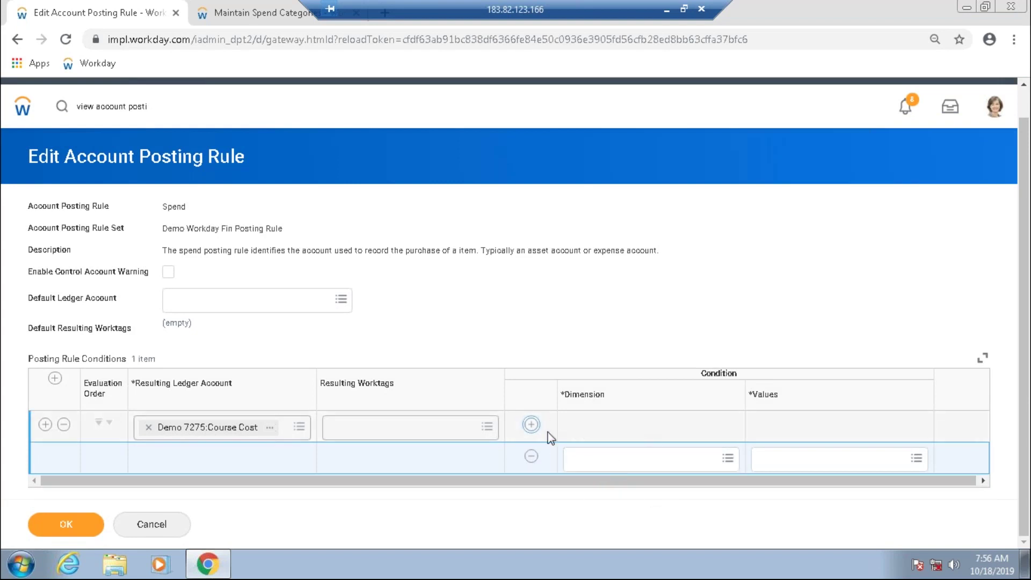
{"action": "left_click", "coordinate": [596, 456]}
{"action": "type", "text": "compa"}
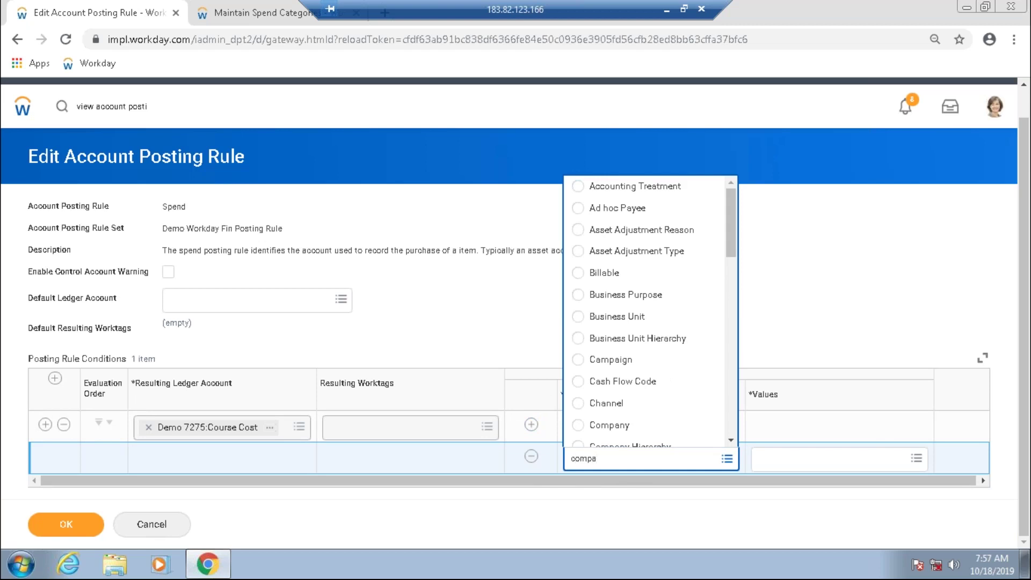
{"action": "key", "text": "Return"}
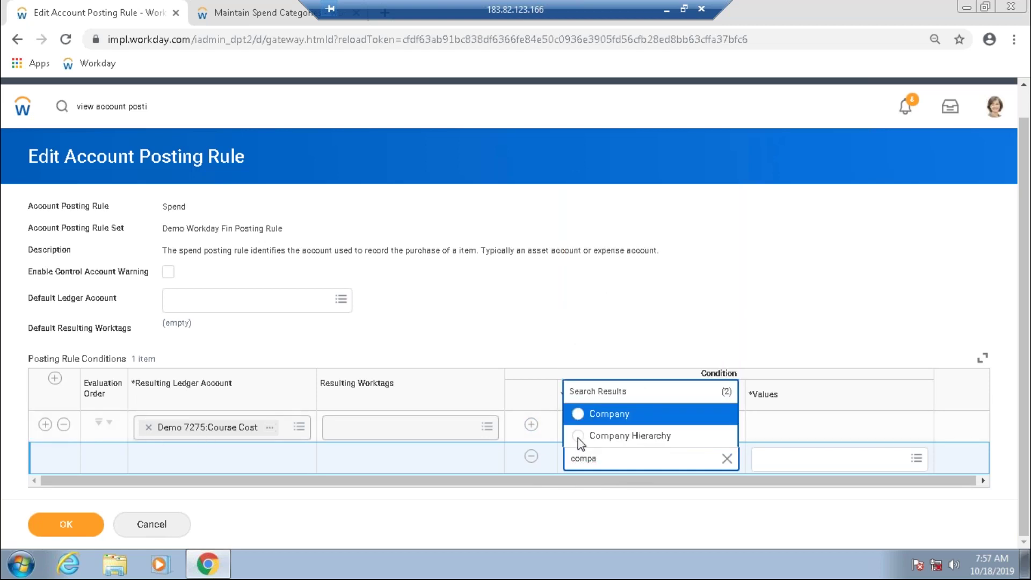
{"action": "left_click", "coordinate": [628, 426]}
Set the Company condition's value to DCS Demo Company Finance Sept, searching "demo" to find it.
{"action": "left_click", "coordinate": [827, 463]}
{"action": "type", "text": "demo"}
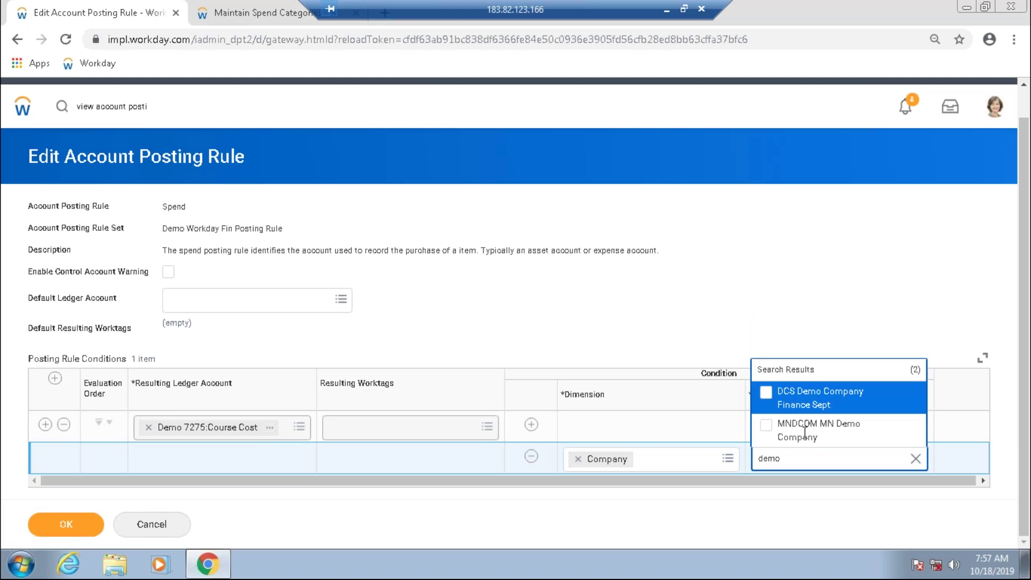
{"action": "left_click", "coordinate": [768, 397]}
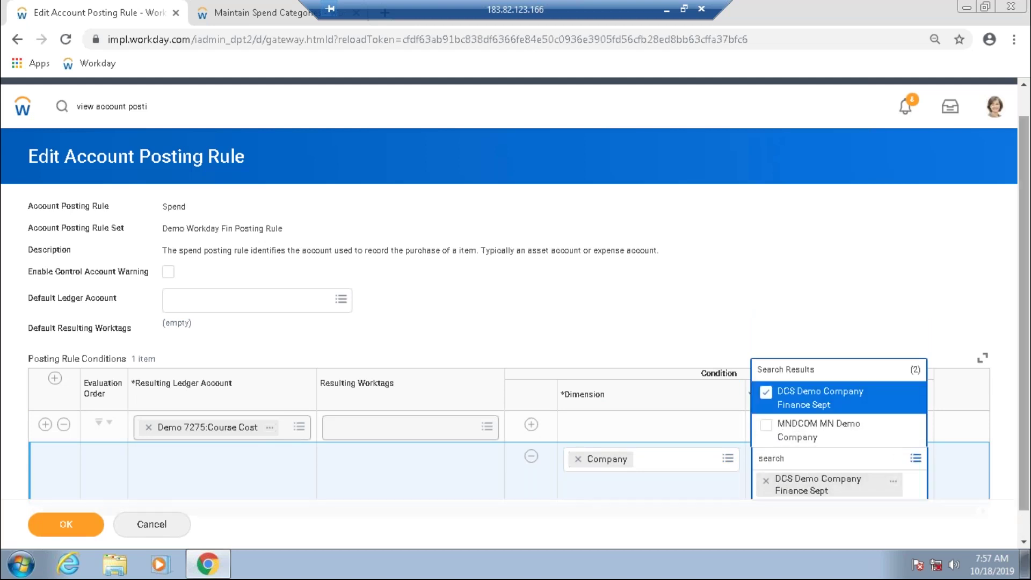
{"action": "left_click_drag", "start_coordinate": [1023, 301], "coordinate": [1023, 469]}
{"action": "left_click", "coordinate": [604, 286]}
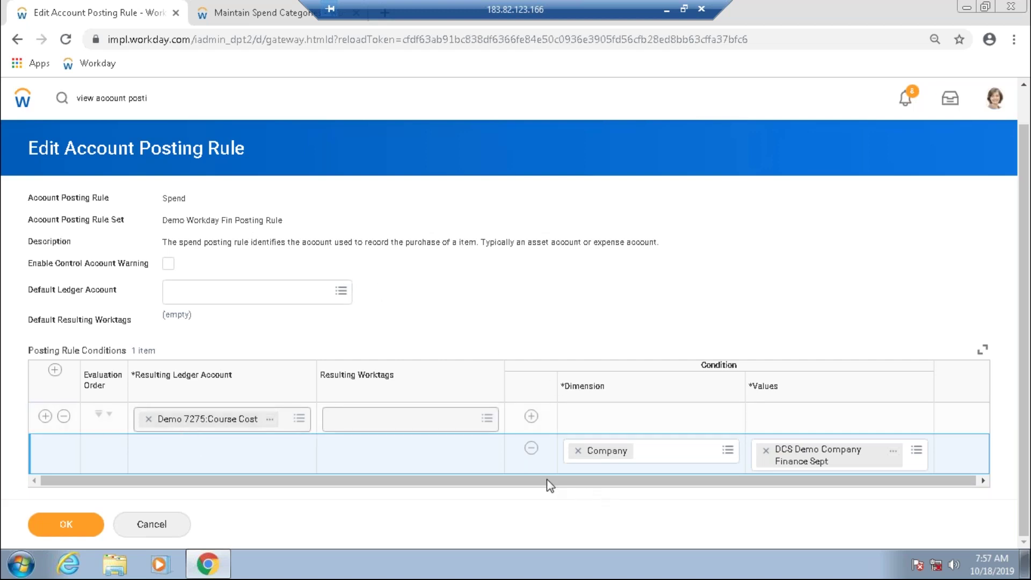
Add a second condition and try Purchase Item Group as its dimension, searching "purch group", and clear that dimension again.
{"action": "left_click", "coordinate": [532, 418]}
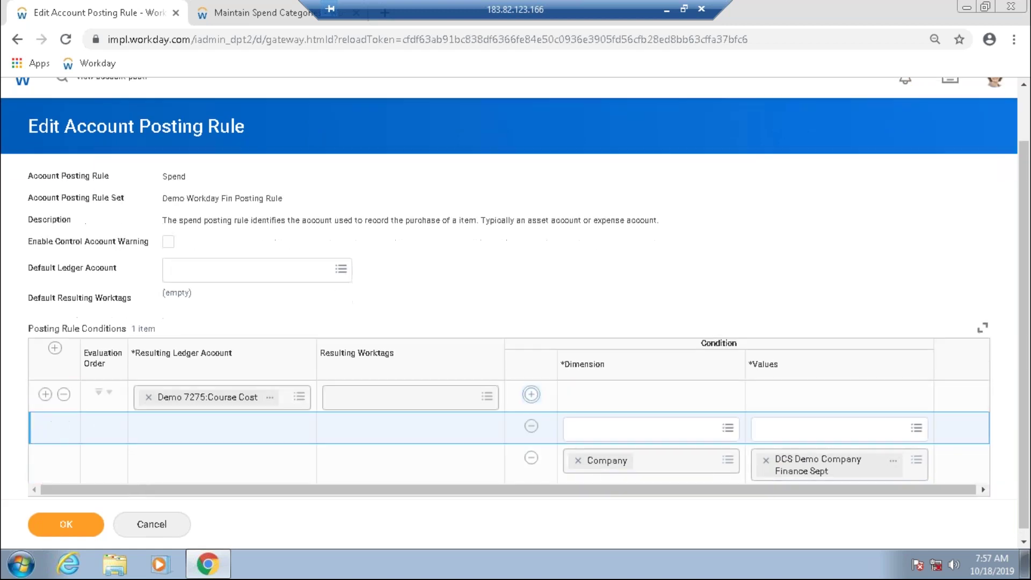
{"action": "left_click", "coordinate": [596, 429]}
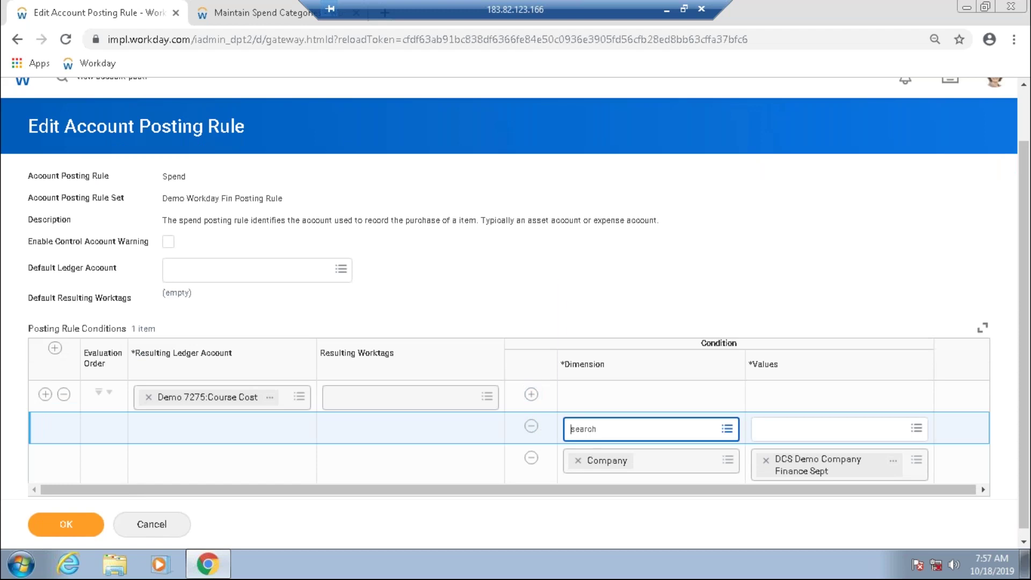
{"action": "type", "text": "spend"}
{"action": "key", "text": "Return"}
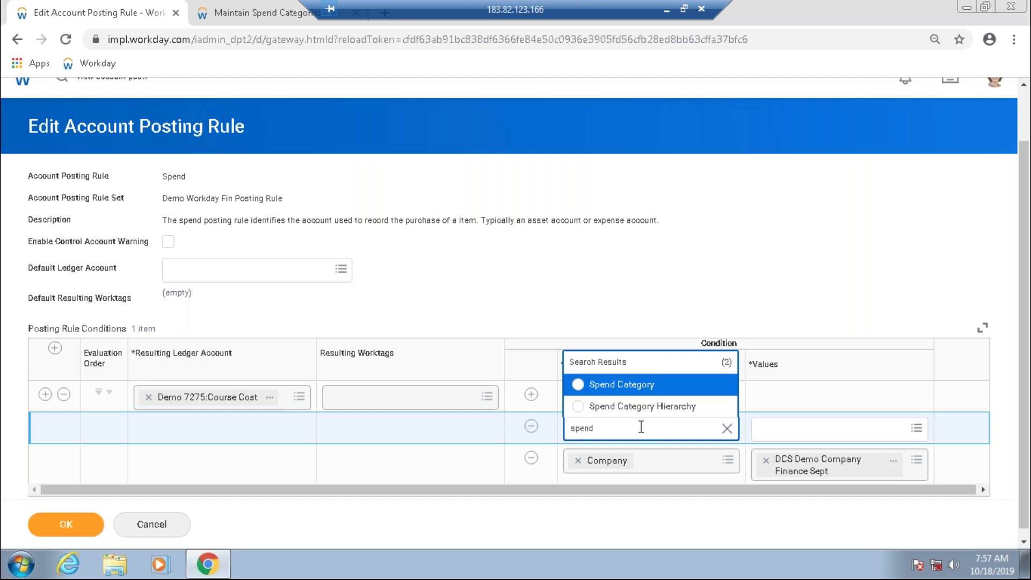
{"action": "key", "text": "BackSpace"}
{"action": "key", "text": "BackSpace"}
{"action": "key", "text": "BackSpace"}
{"action": "key", "text": "BackSpace"}
{"action": "key", "text": "BackSpace"}
{"action": "type", "text": "purch group"}
{"action": "key", "text": "Return"}
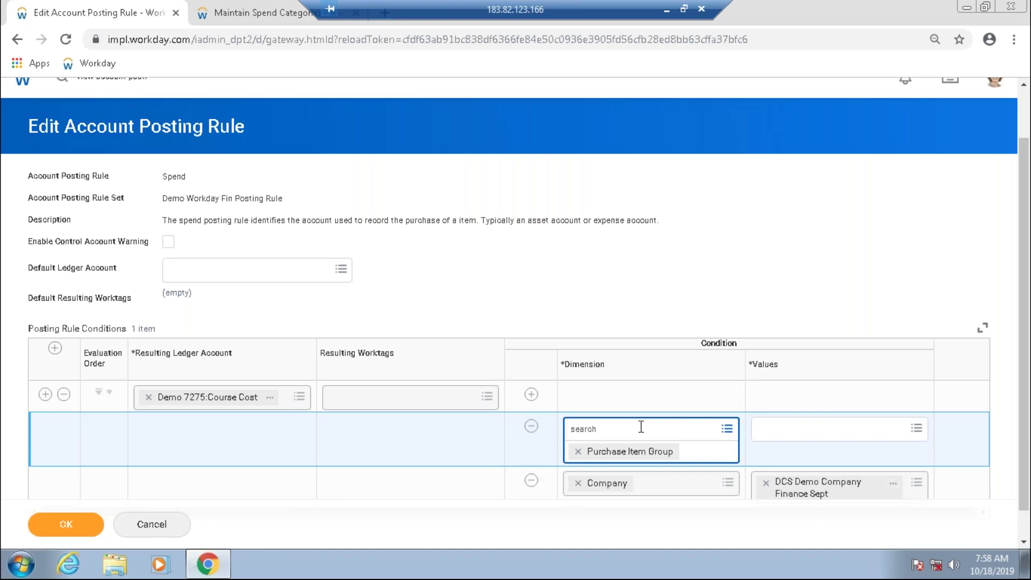
{"action": "left_click", "coordinate": [578, 451]}
Set the new condition's dimension to Spend Category Hierarchy and its value to Demo Training SC.
{"action": "left_click", "coordinate": [582, 430]}
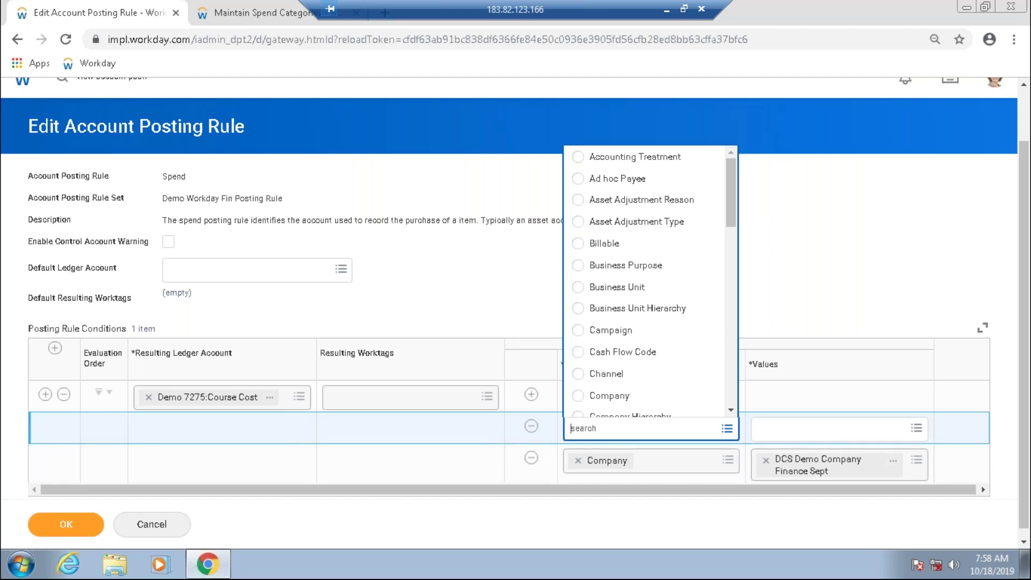
{"action": "type", "text": "spen cate h"}
{"action": "key", "text": "Return"}
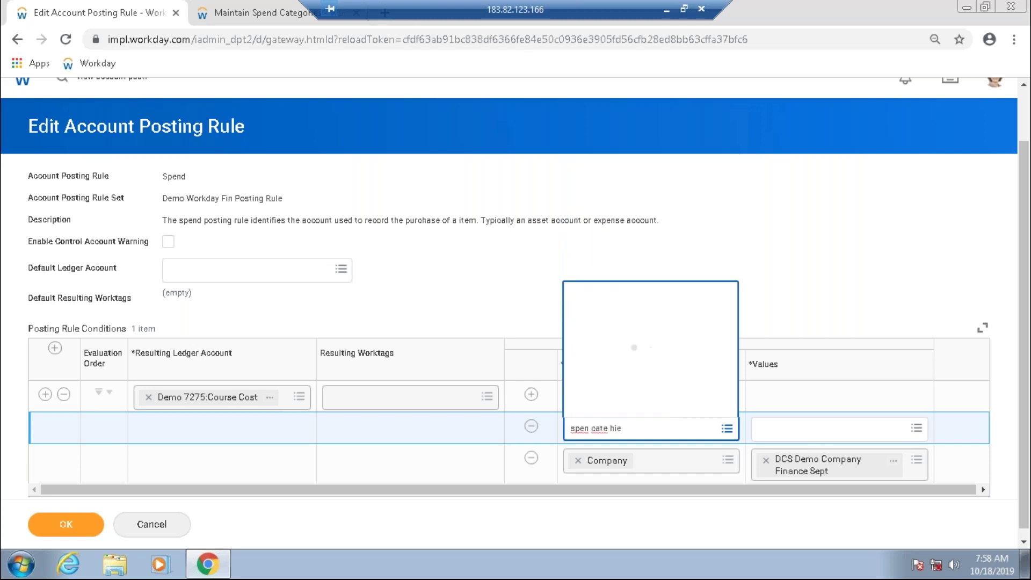
{"action": "left_click", "coordinate": [804, 429]}
{"action": "type", "text": "demo"}
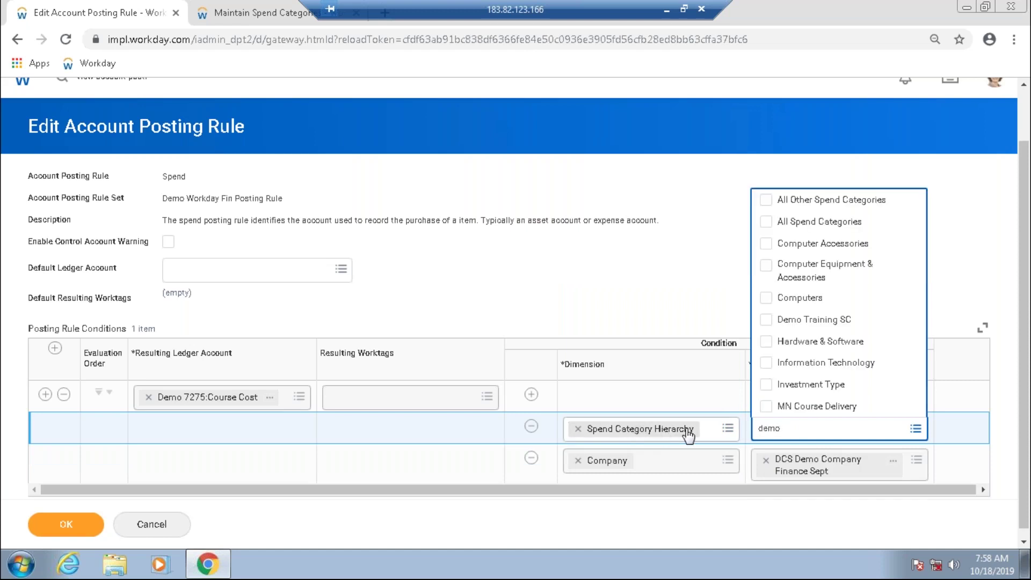
{"action": "key", "text": "Return"}
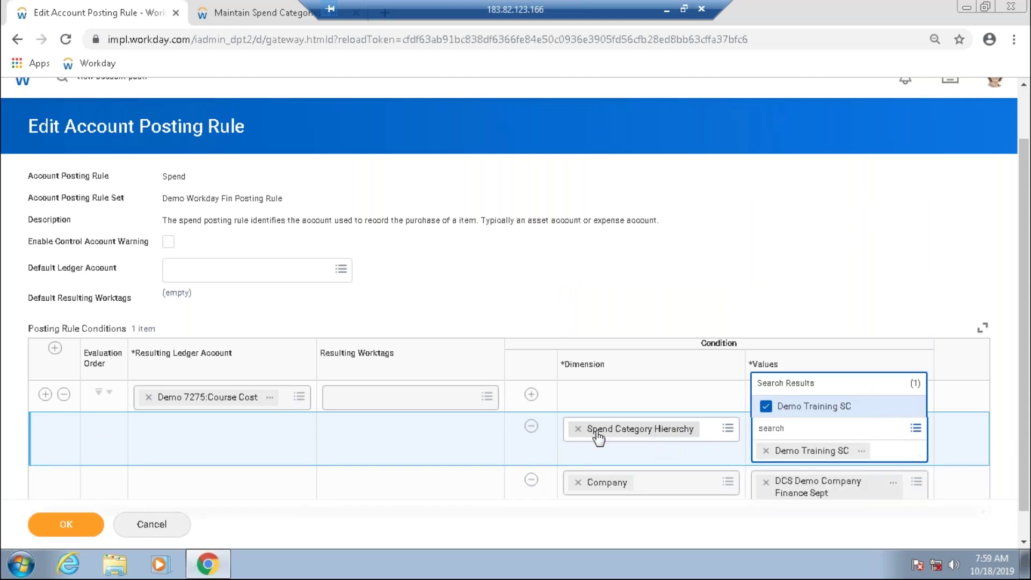
{"action": "left_click", "coordinate": [668, 301]}
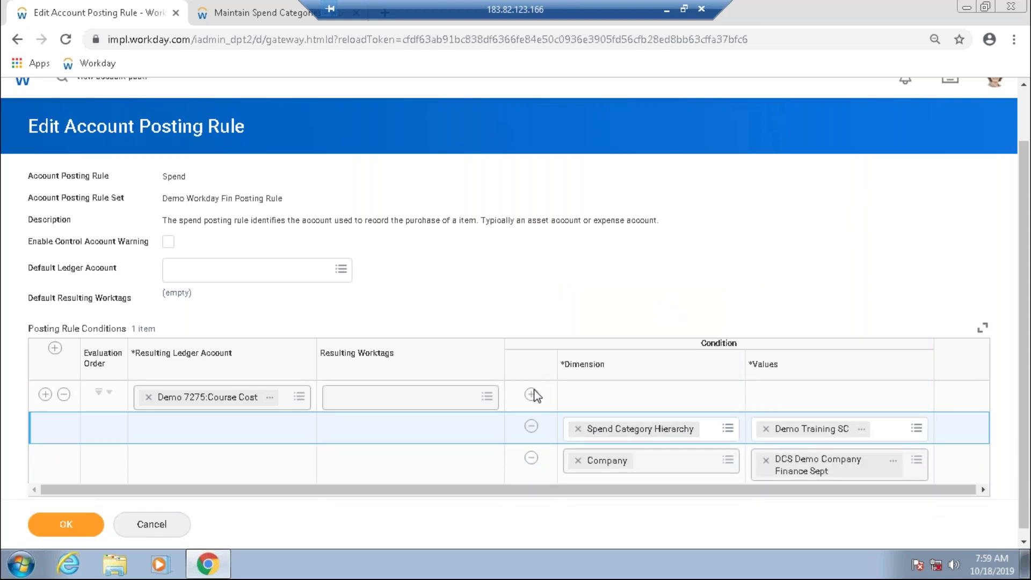
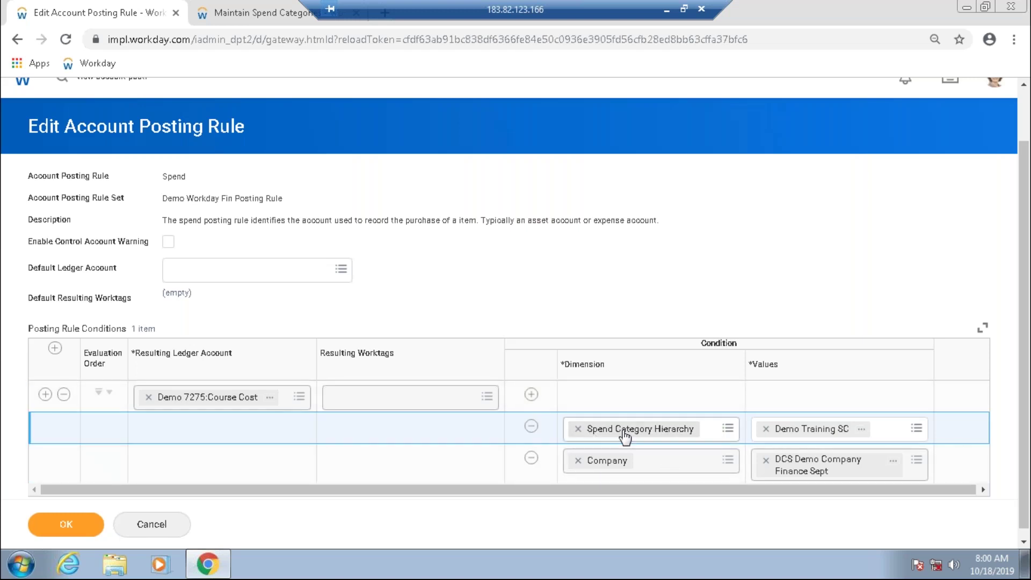
Add another condition to the posting rule row and set its dimension to Spend Category.
{"action": "left_click", "coordinate": [532, 394]}
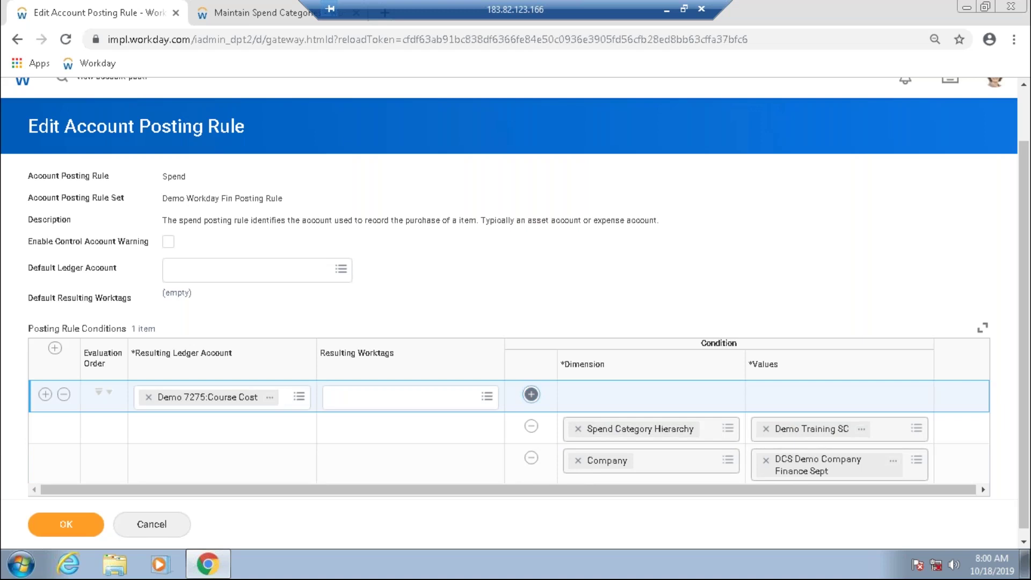
{"action": "left_click", "coordinate": [598, 438]}
{"action": "type", "text": "spe"}
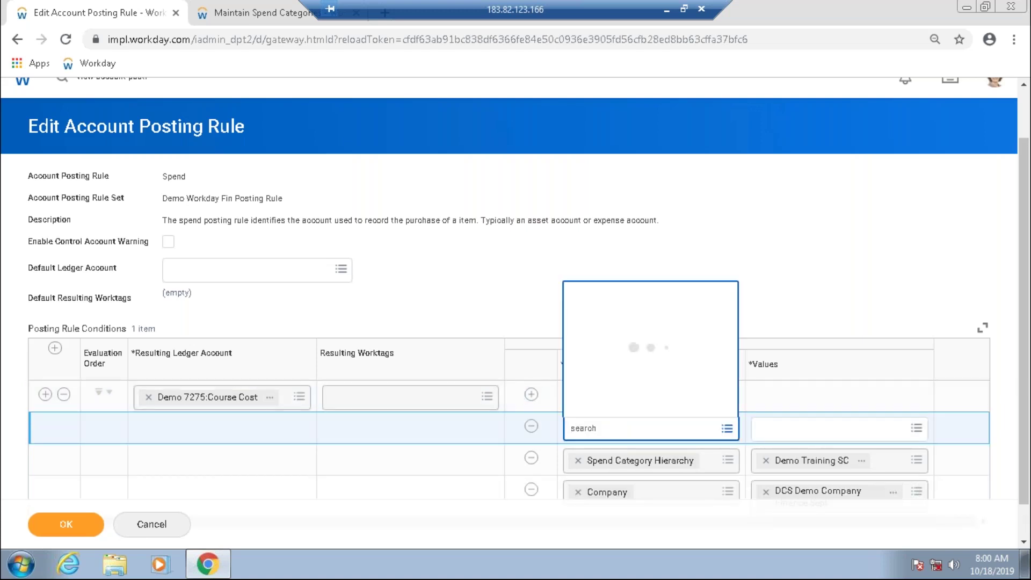
{"action": "type", "text": "nd categ"}
{"action": "key", "text": "Return"}
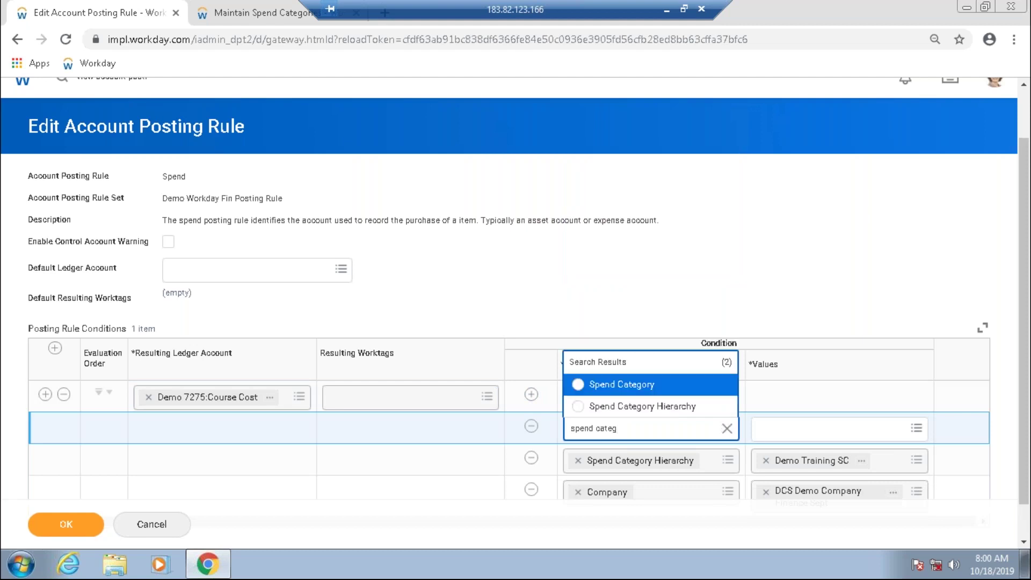
{"action": "left_click", "coordinate": [625, 385]}
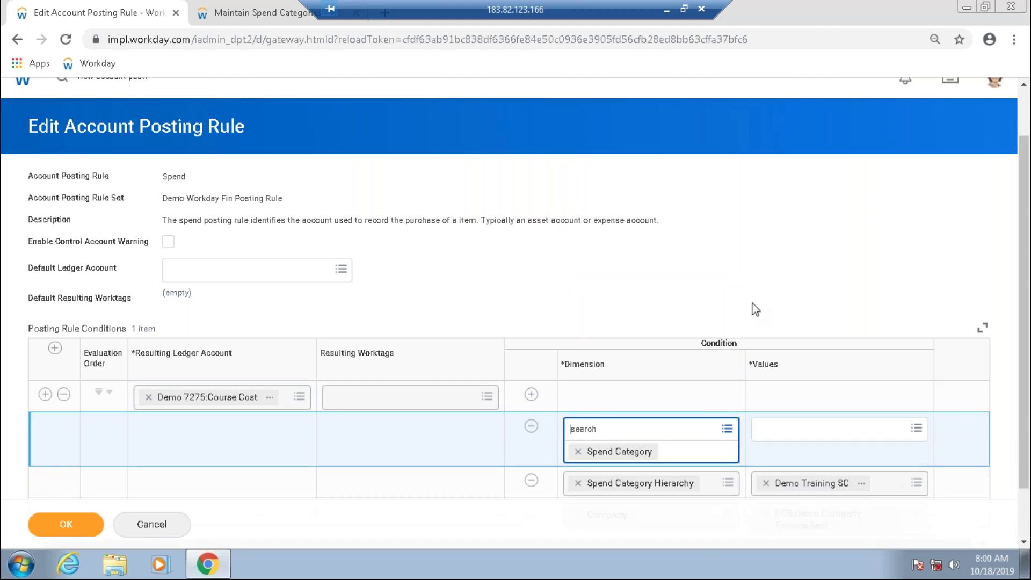
{"action": "scroll", "coordinate": [758, 299], "scroll_direction": "down", "scroll_amount": 2}
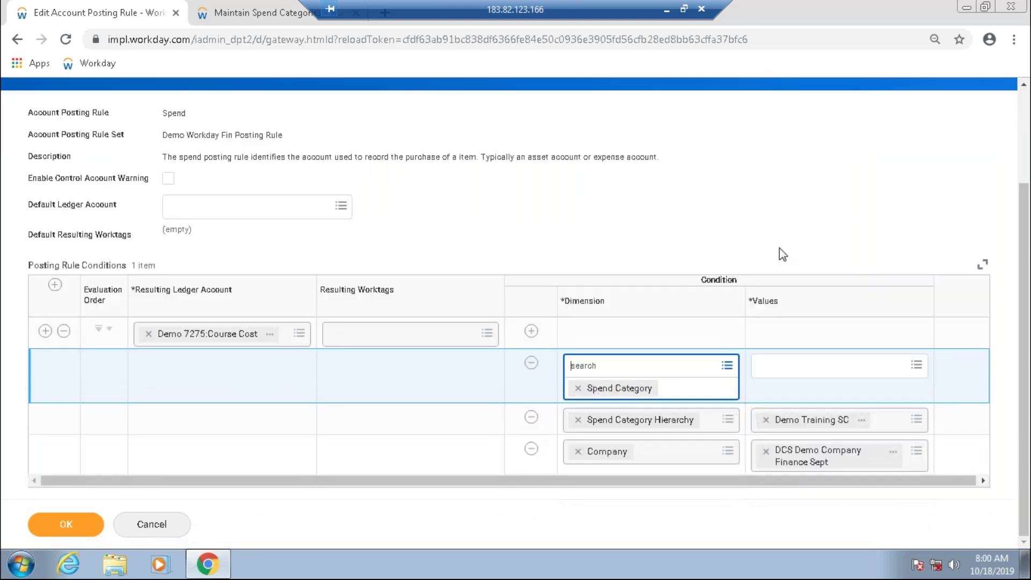
{"action": "left_click", "coordinate": [779, 247]}
Remove the Spend Category Hierarchy condition from the posting rule row.
{"action": "left_click", "coordinate": [629, 425]}
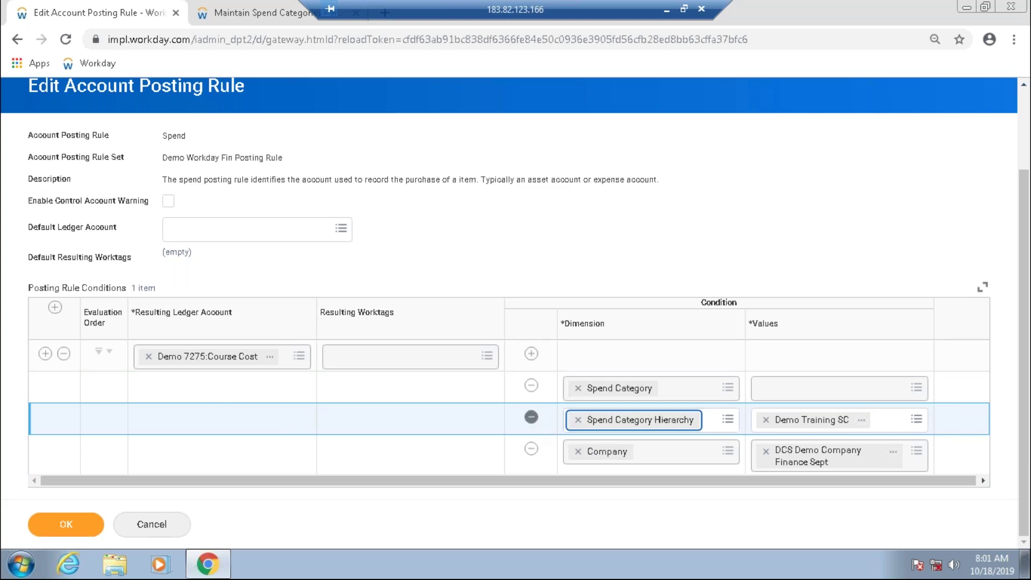
{"action": "left_click", "coordinate": [531, 417]}
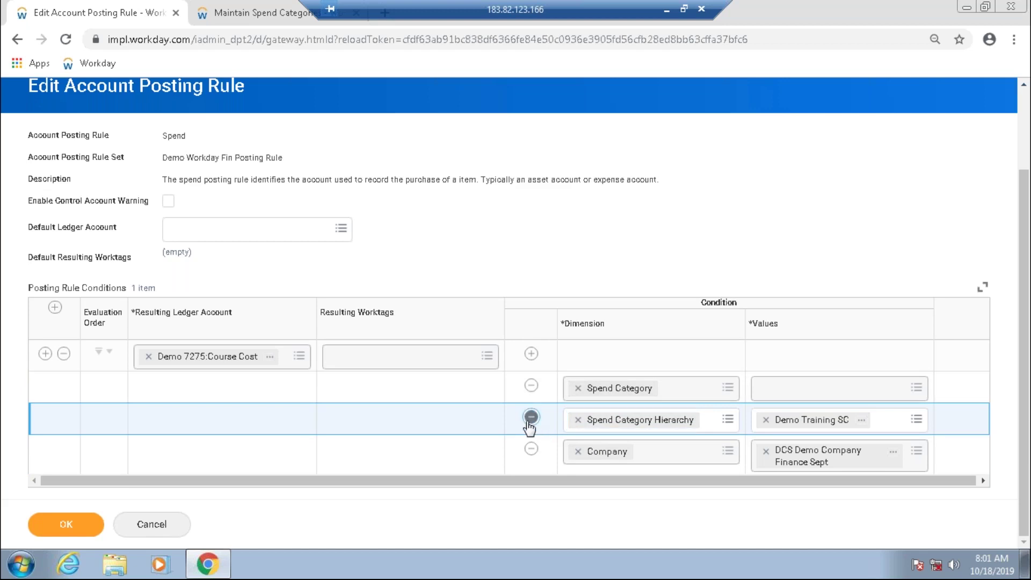
{"action": "left_click", "coordinate": [531, 417]}
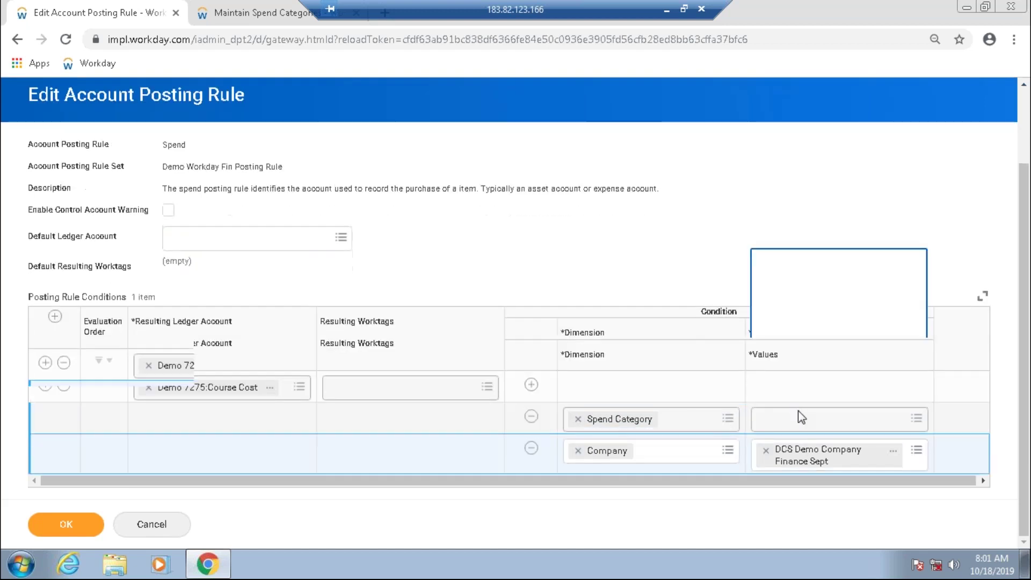
Set the Spend Category condition's value to Demo Training Lunches, searching "demo" to find it.
{"action": "left_click", "coordinate": [798, 411]}
{"action": "type", "text": "demo"}
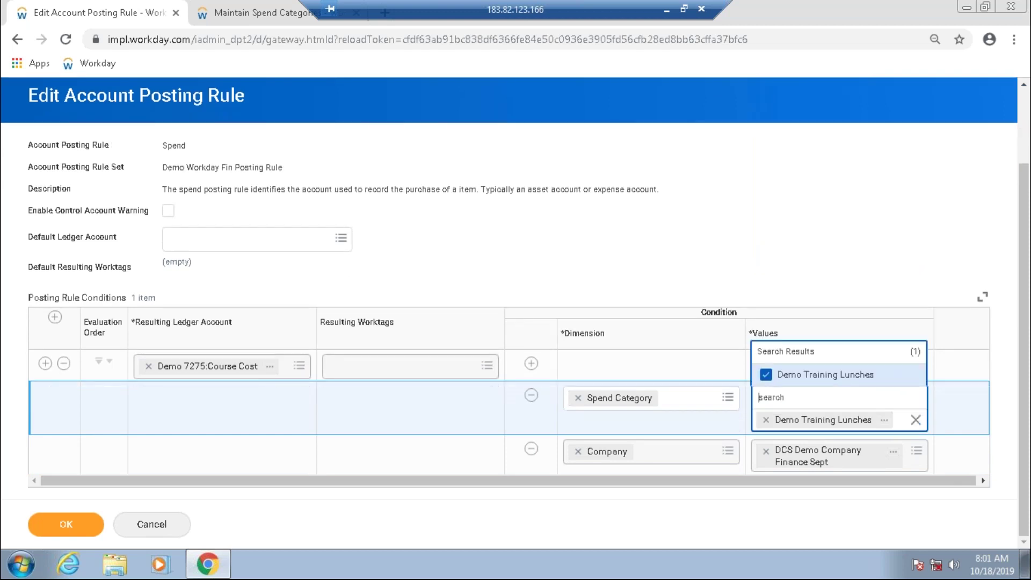
{"action": "left_click", "coordinate": [718, 366]}
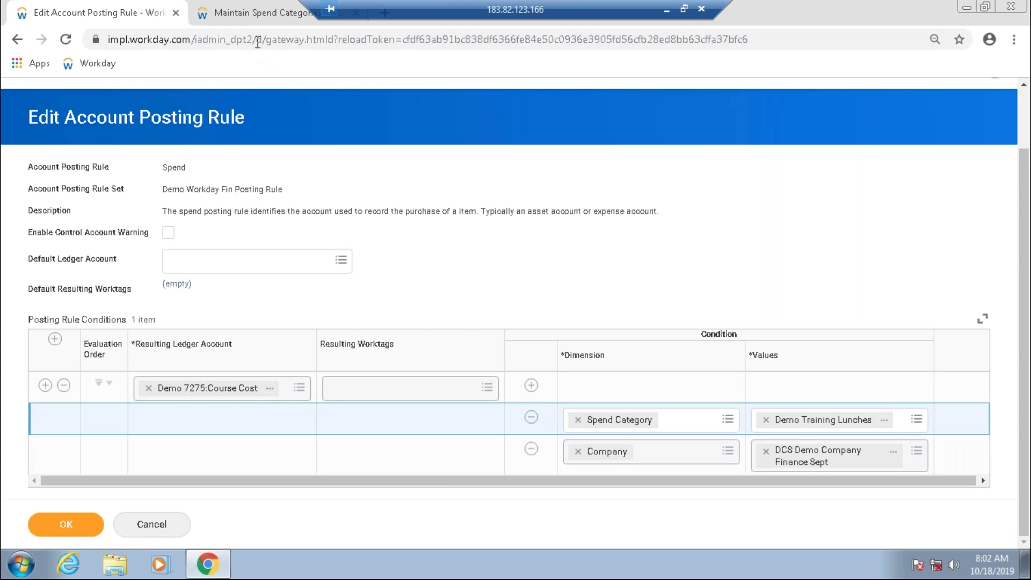
Switch to the browser page showing Maintain Spend Categories and start that task afresh by searching "main spend cate".
{"action": "left_click", "coordinate": [252, 13]}
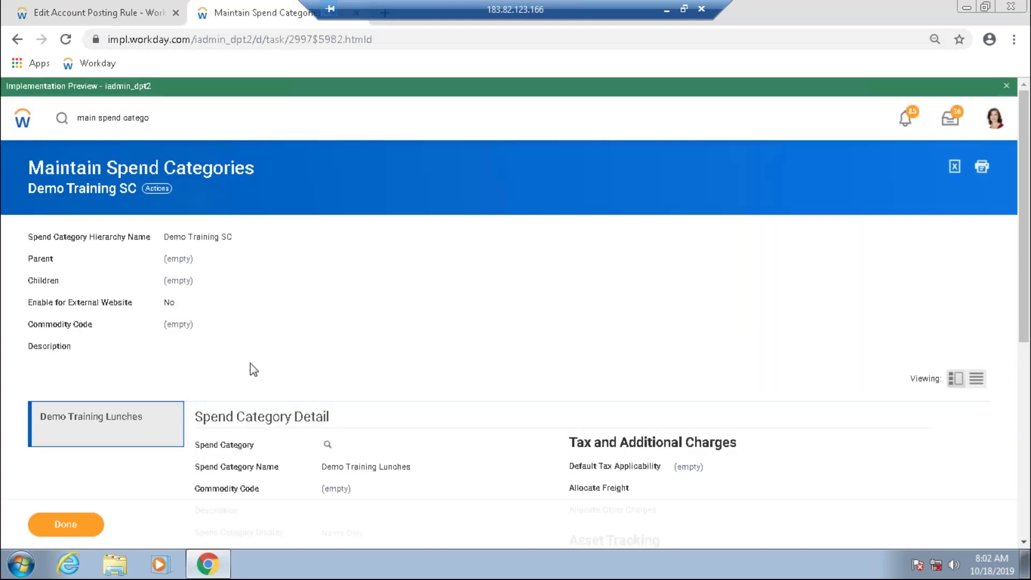
{"action": "scroll", "coordinate": [254, 370], "scroll_direction": "down", "scroll_amount": 5}
{"action": "scroll", "coordinate": [254, 370], "scroll_direction": "up", "scroll_amount": 5}
{"action": "double_click", "coordinate": [140, 114]}
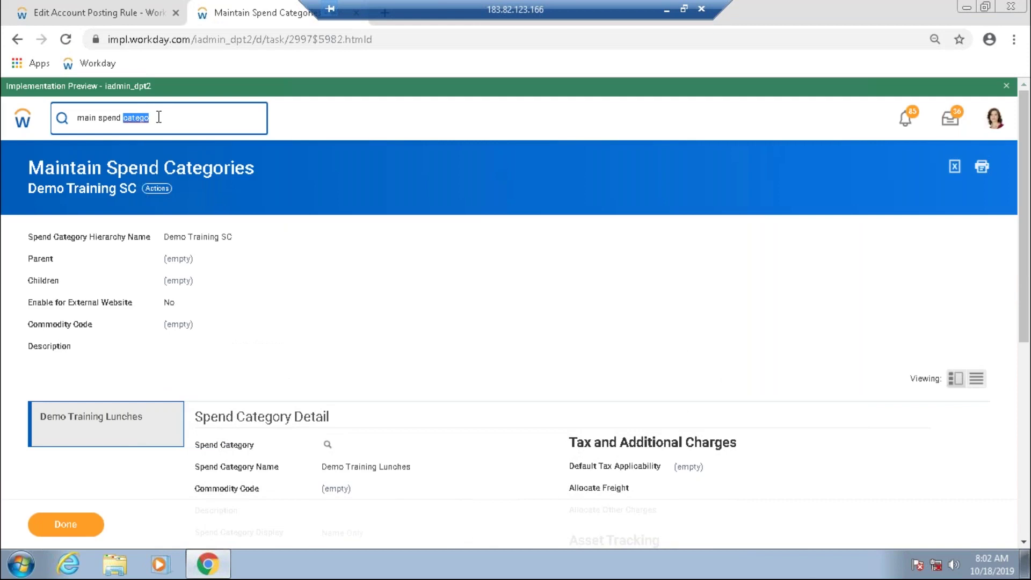
{"action": "key", "text": "ctrl+a"}
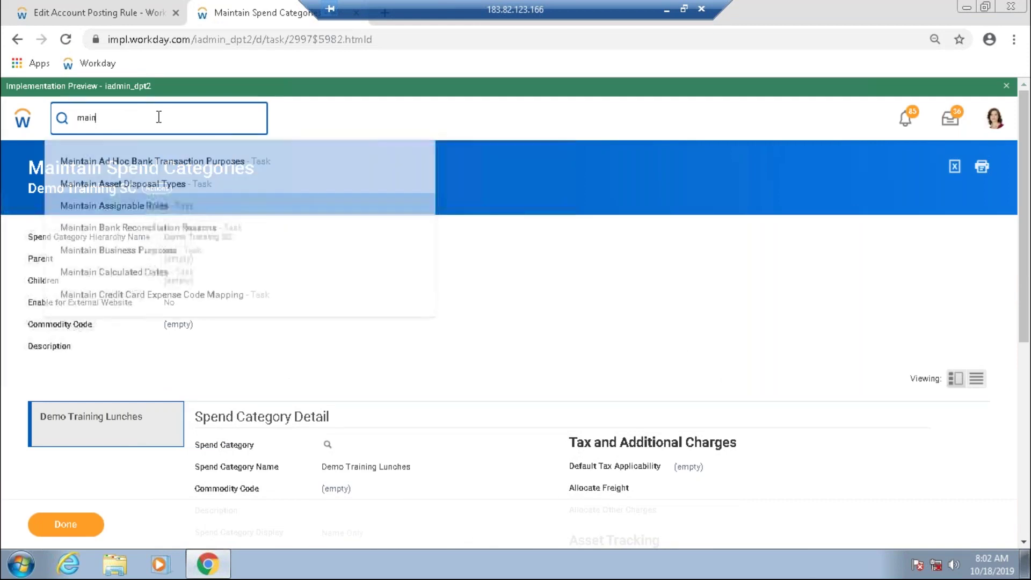
{"action": "type", "text": "spend"}
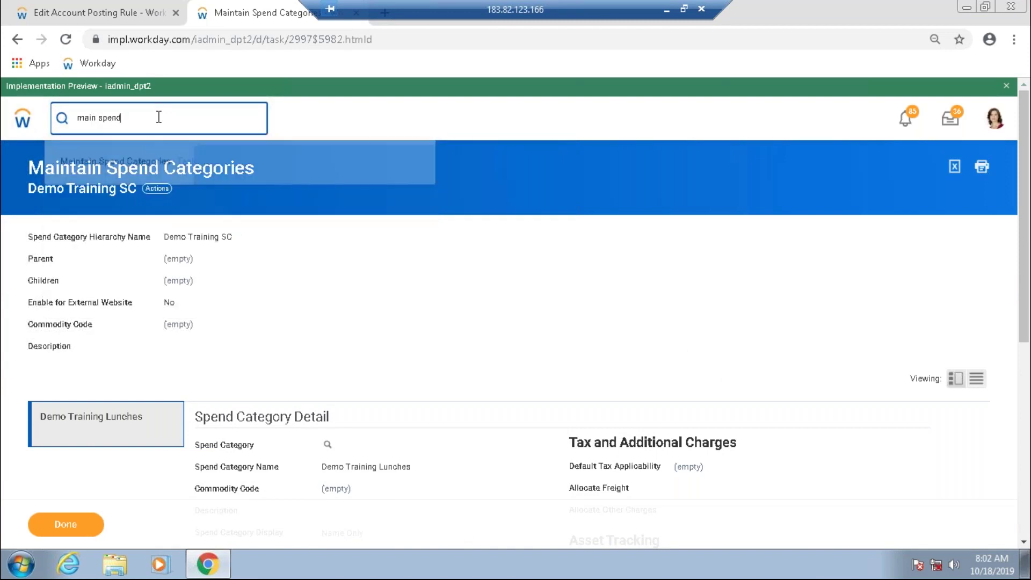
{"action": "type", "text": "main"}
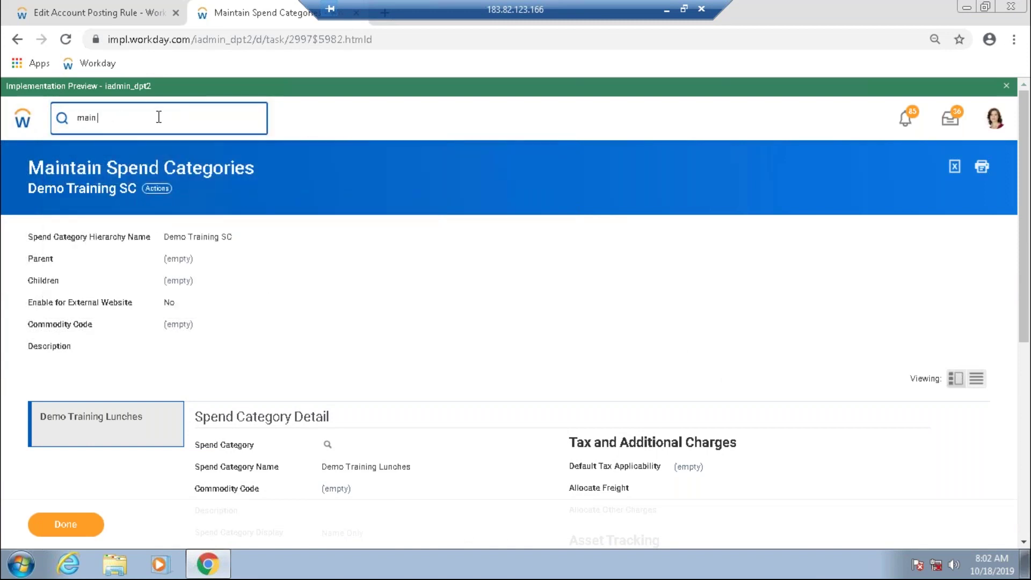
{"action": "type", "text": " spend cate"}
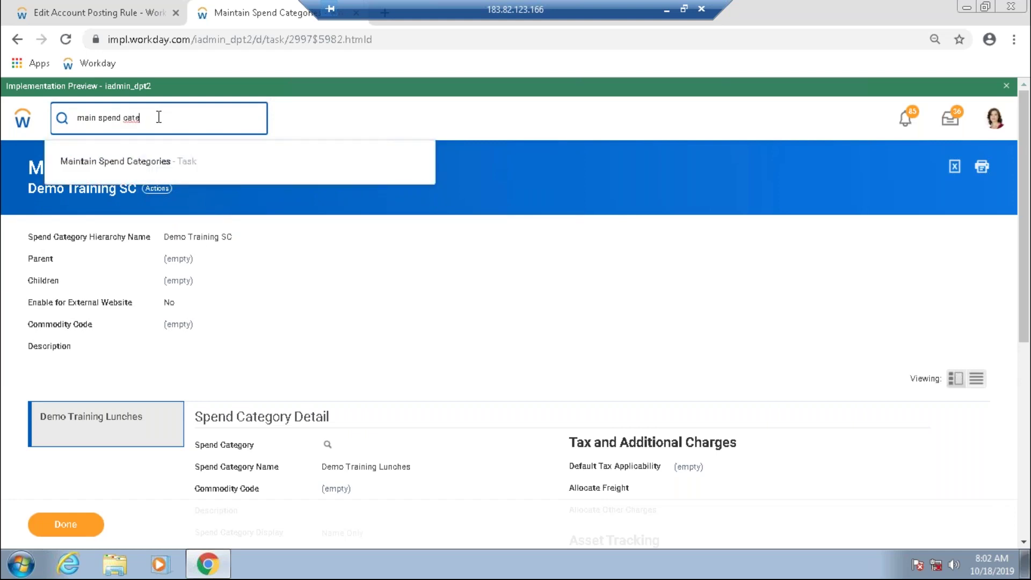
{"action": "left_click", "coordinate": [161, 161]}
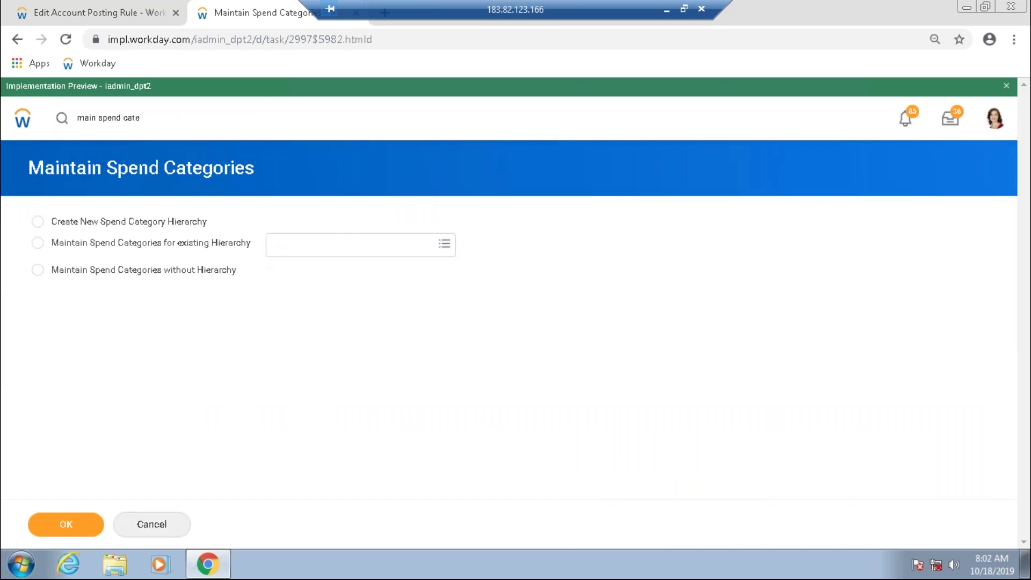
Search for "spend cate hie" and start the Edit Spend Category Hierarchy task.
{"action": "double_click", "coordinate": [93, 118]}
{"action": "key", "text": "BackSpace"}
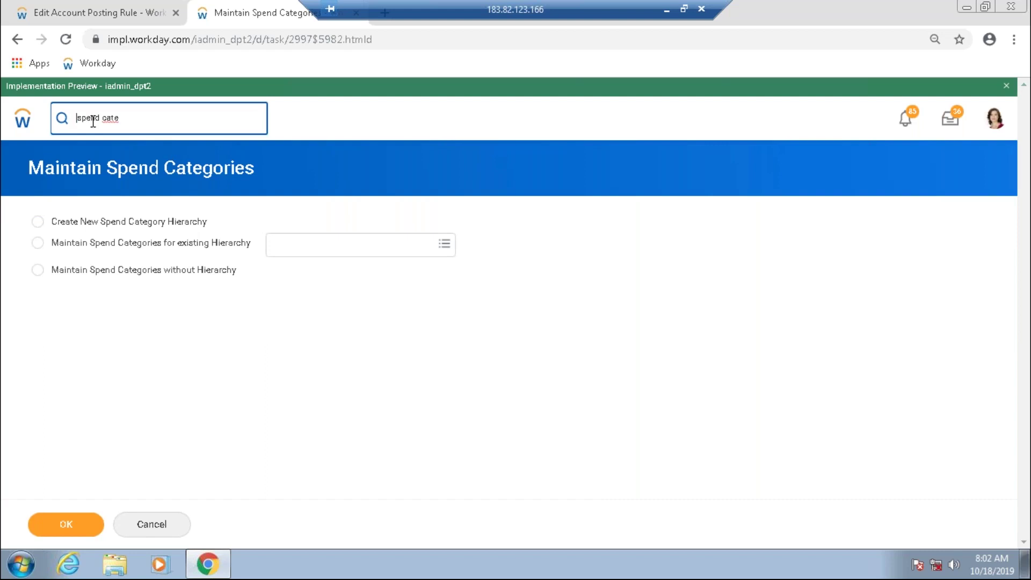
{"action": "type", "text": "hie"}
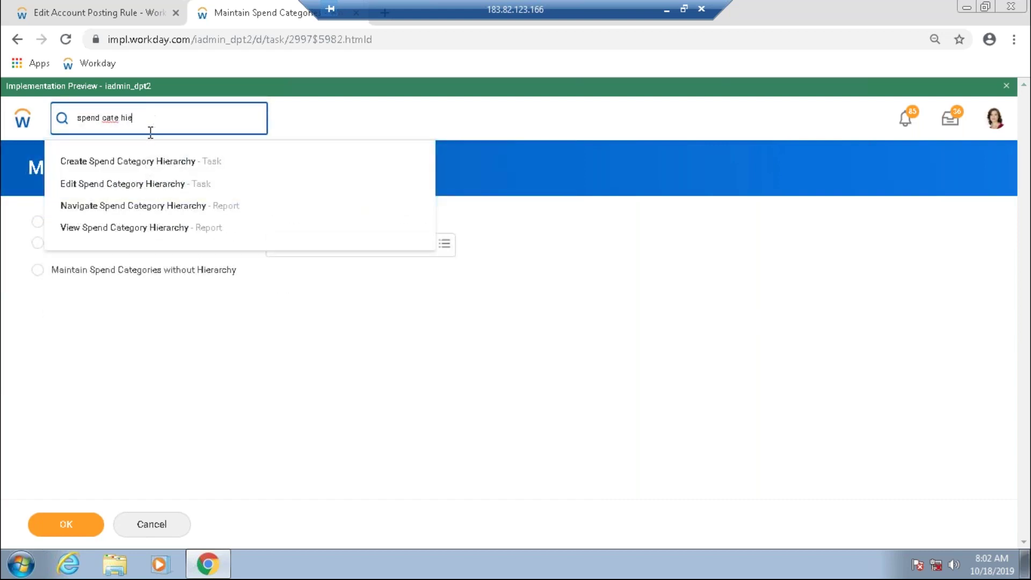
{"action": "left_click", "coordinate": [157, 194]}
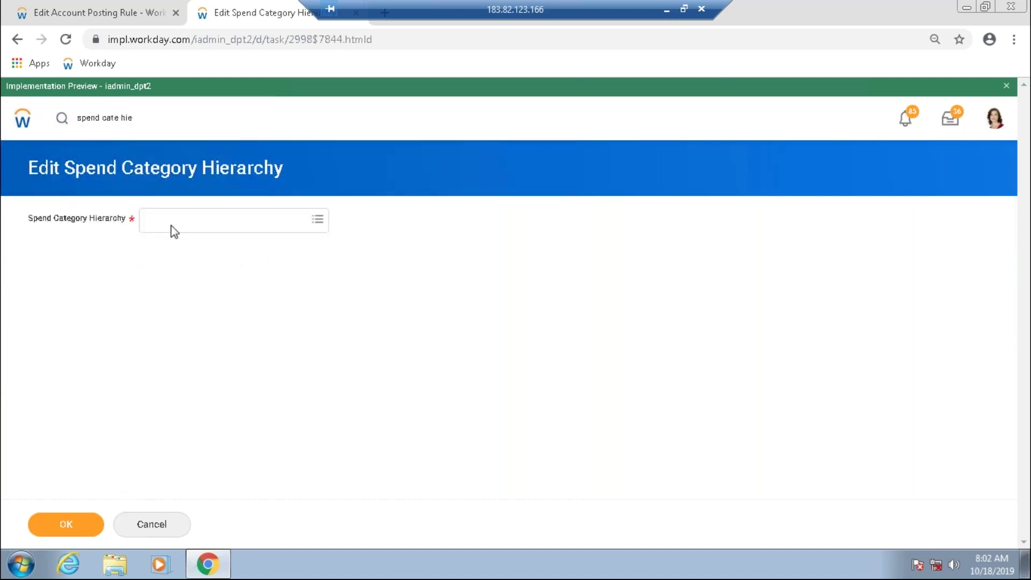
Find the Demo Training SC hierarchy by searching "demo" and open it for editing.
{"action": "left_click", "coordinate": [174, 232]}
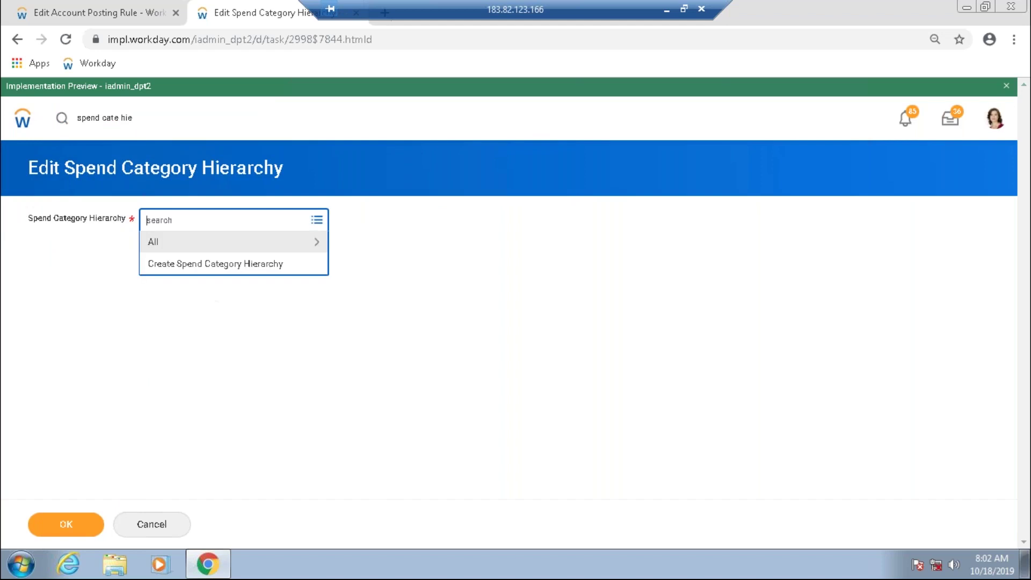
{"action": "type", "text": "demp"}
{"action": "key", "text": "Return"}
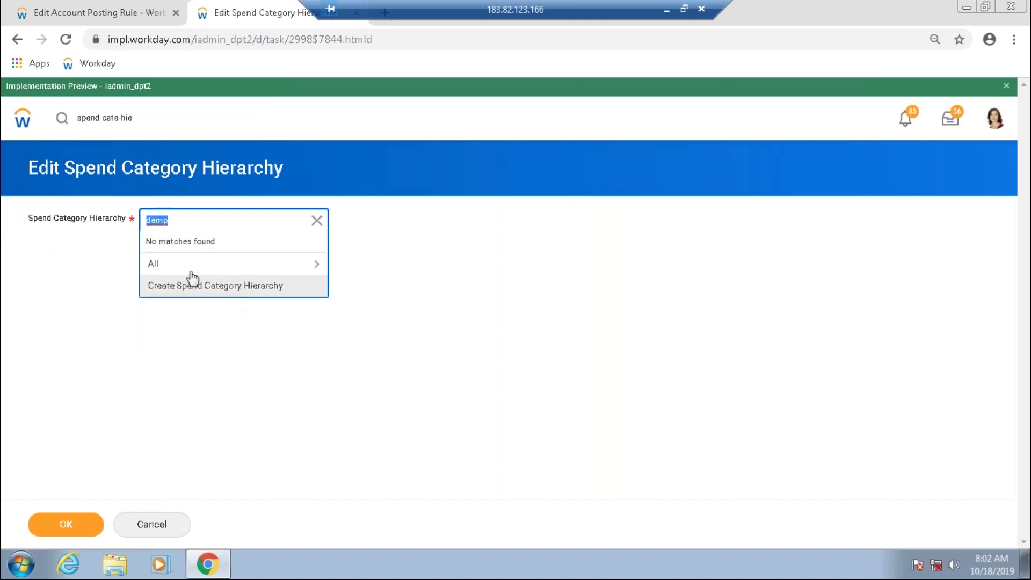
{"action": "left_click", "coordinate": [202, 225]}
{"action": "key", "text": "BackSpace"}
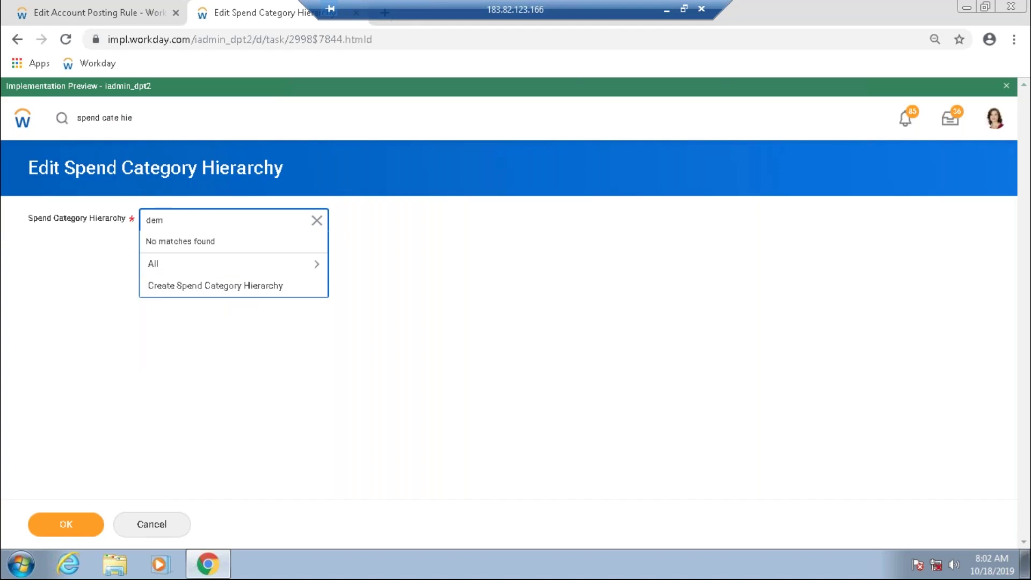
{"action": "type", "text": "o"}
{"action": "key", "text": "Return"}
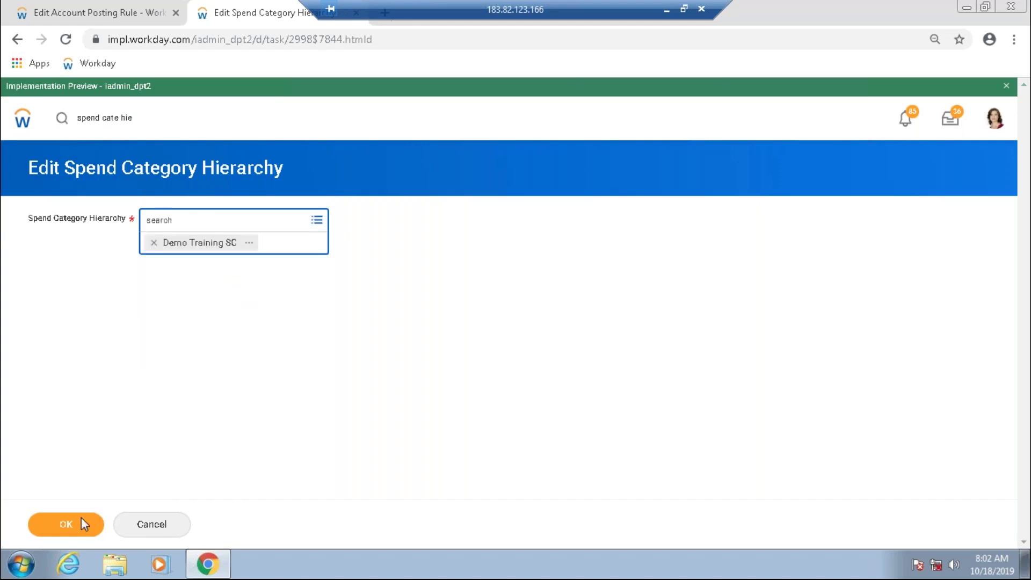
{"action": "left_click", "coordinate": [82, 524]}
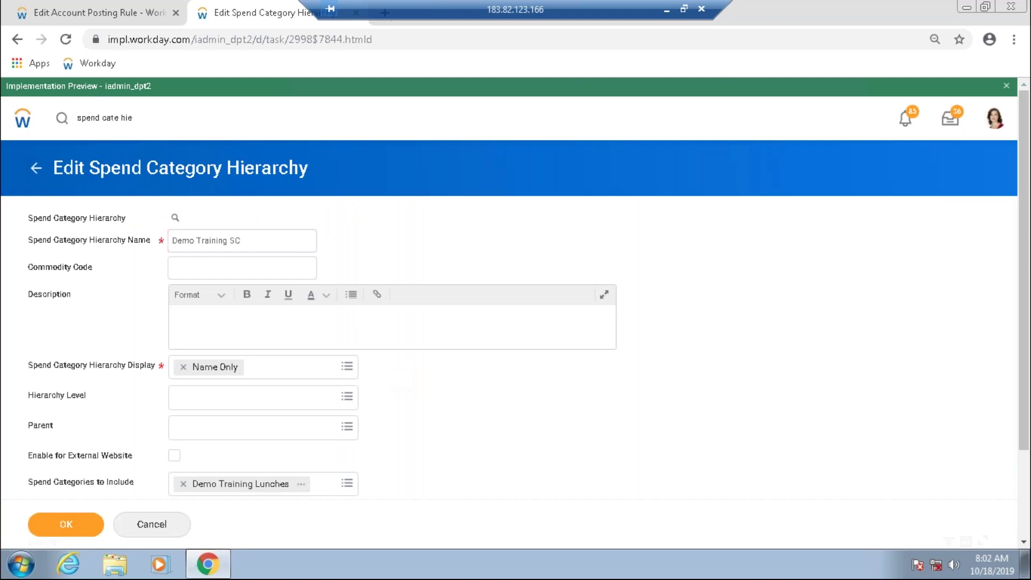
Add Software from the Hardware & Software hierarchy to the spend categories to include in Demo Training SC and submit the hierarchy.
{"action": "scroll", "coordinate": [391, 378], "scroll_direction": "down", "scroll_amount": 2}
{"action": "left_click", "coordinate": [346, 370]}
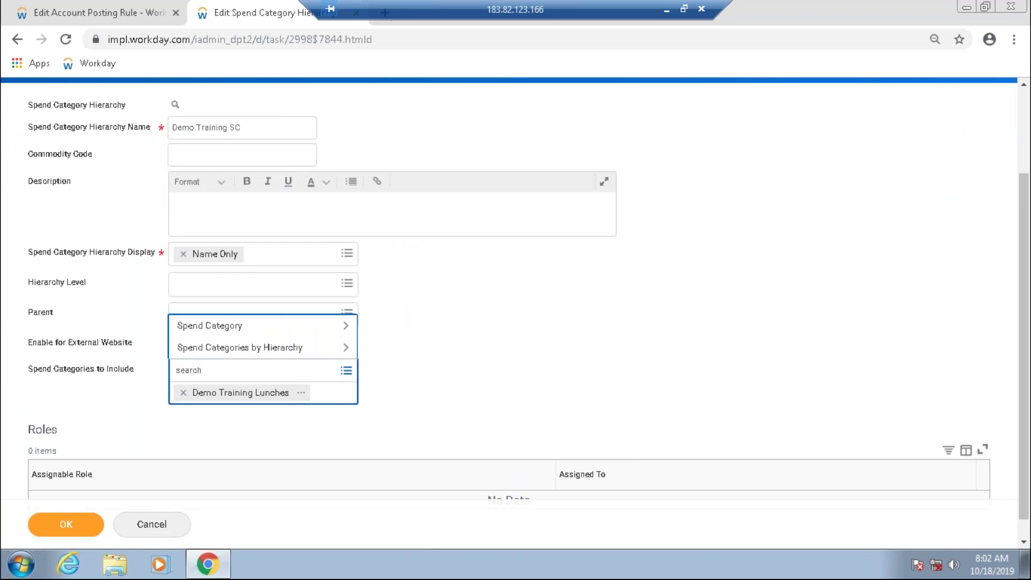
{"action": "left_click", "coordinate": [305, 348]}
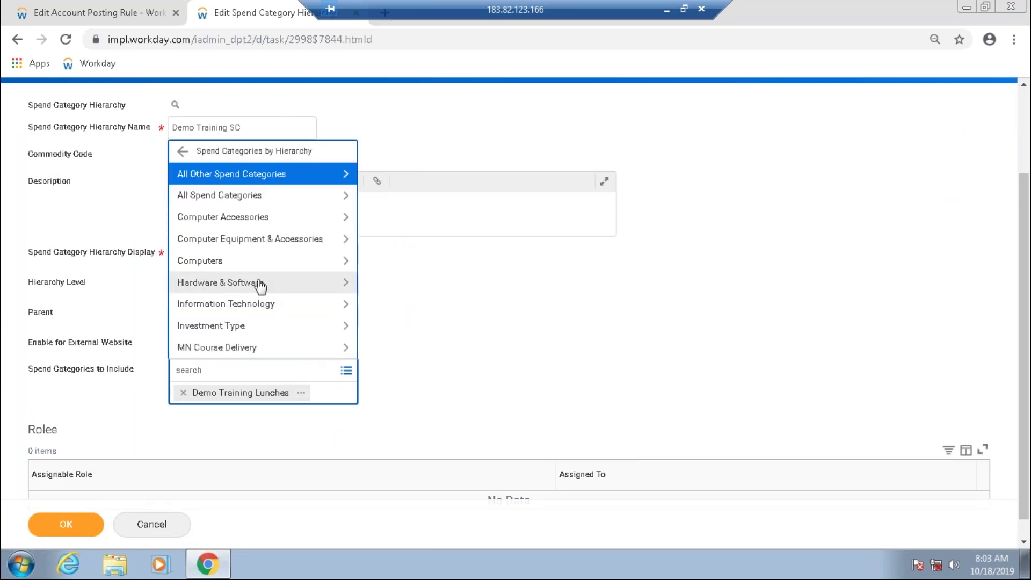
{"action": "left_click", "coordinate": [261, 283]}
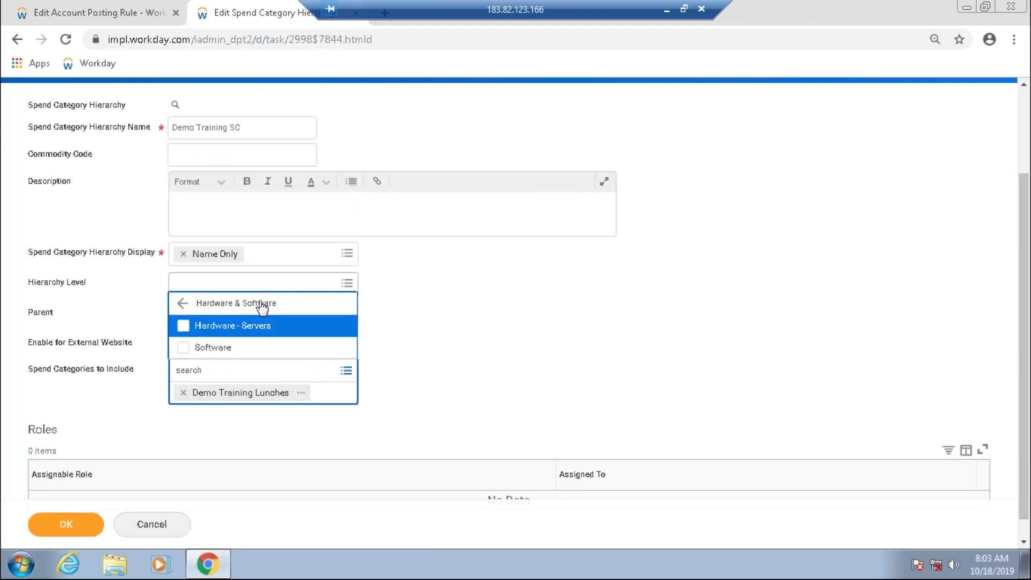
{"action": "left_click", "coordinate": [189, 325]}
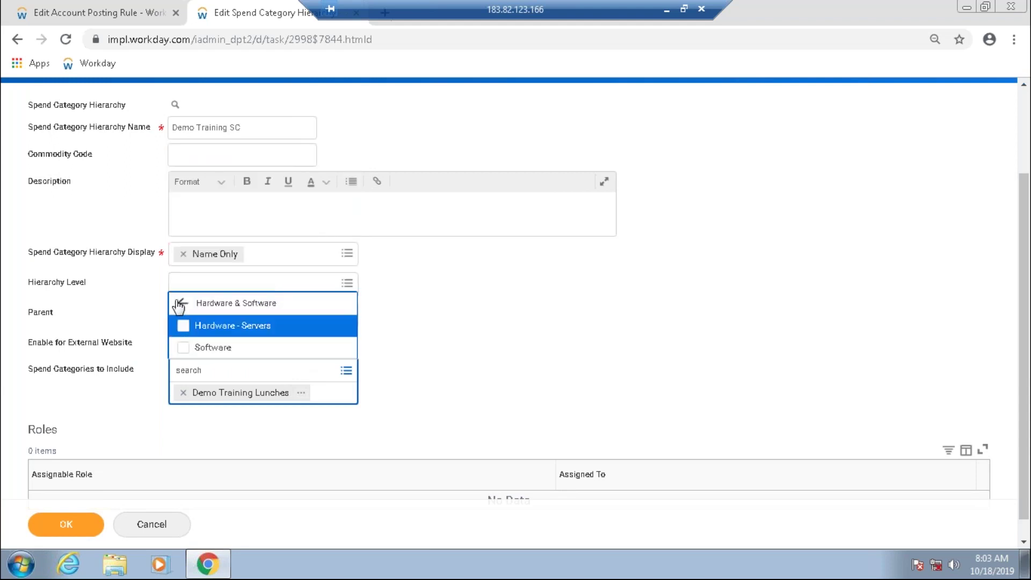
{"action": "left_click", "coordinate": [183, 350]}
{"action": "left_click", "coordinate": [442, 372]}
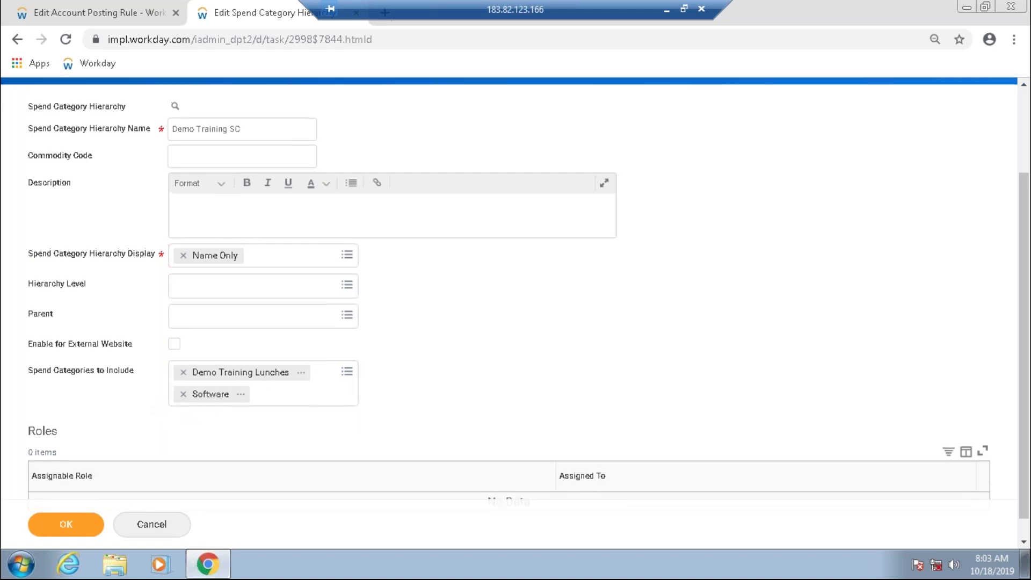
{"action": "scroll", "coordinate": [315, 350], "scroll_direction": "up", "scroll_amount": 1}
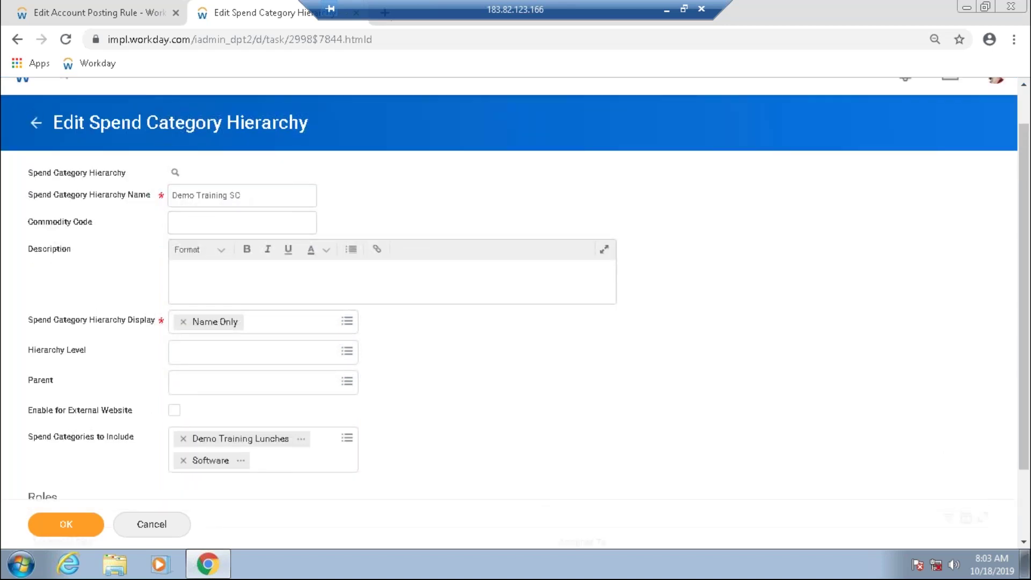
{"action": "scroll", "coordinate": [329, 392], "scroll_direction": "down", "scroll_amount": 2}
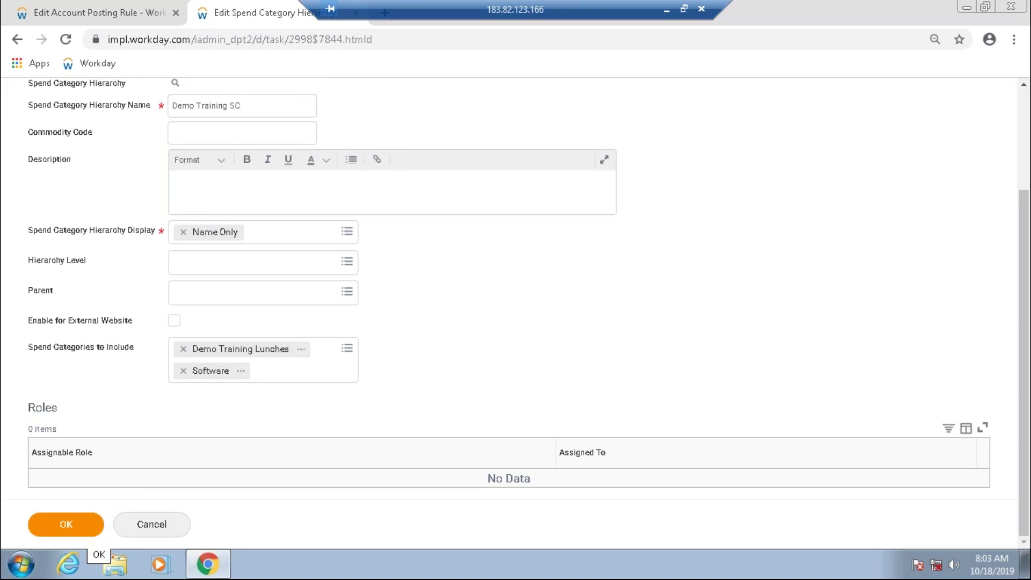
{"action": "left_click", "coordinate": [83, 528]}
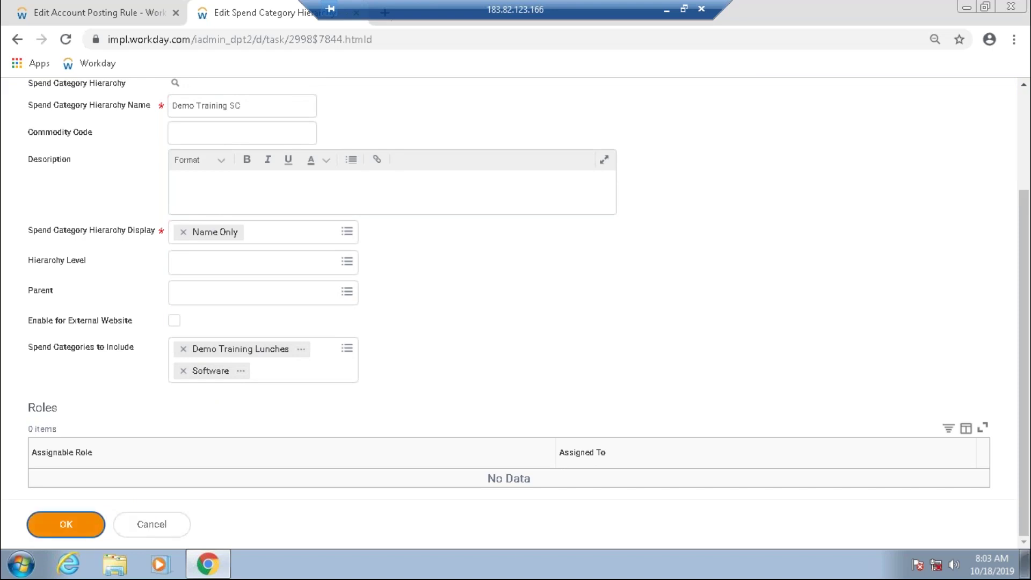
Return to the Edit Account Posting Rule page and change the Spend Category condition's dimension to Spend Category Hierarchy, searching "spend cate".
{"action": "left_click", "coordinate": [66, 11]}
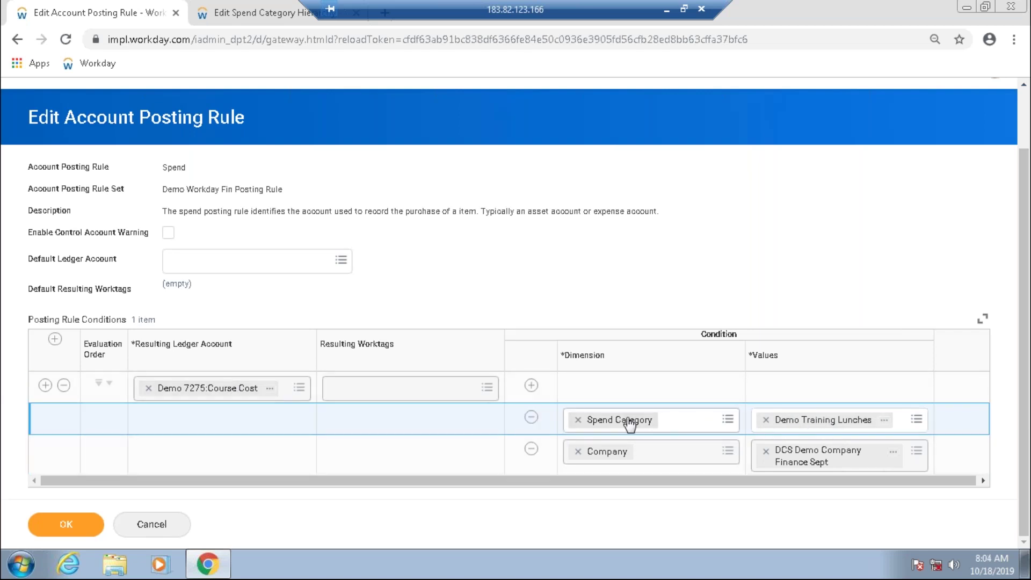
{"action": "left_click", "coordinate": [578, 420]}
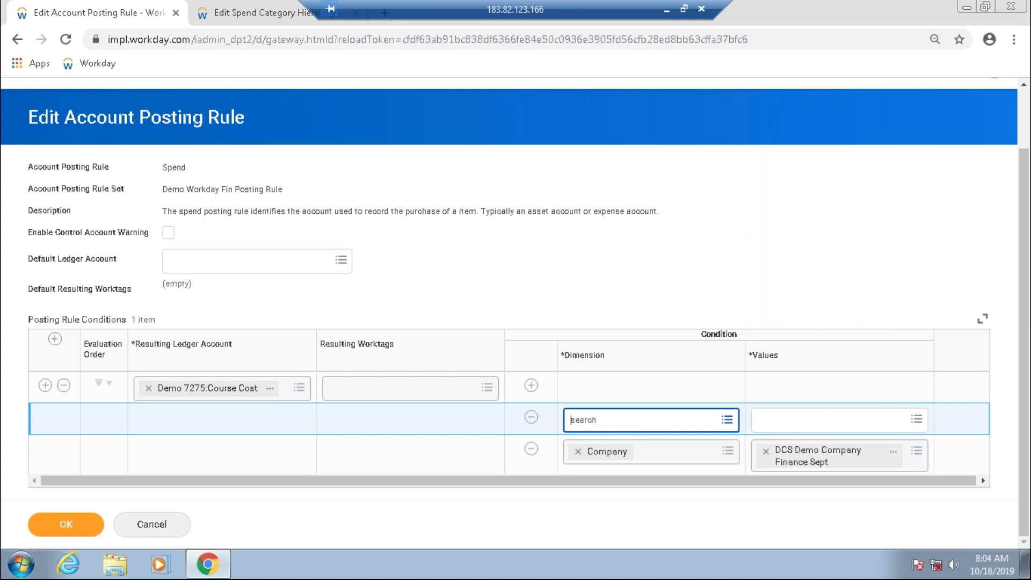
{"action": "type", "text": "spend"}
{"action": "type", "text": " a"}
{"action": "type", "text": "ate"}
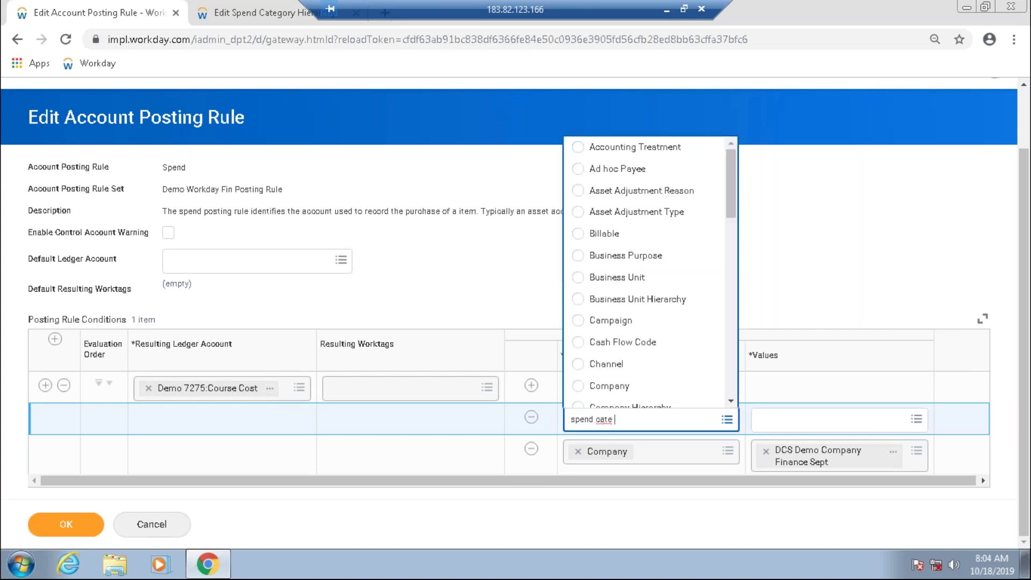
{"action": "key", "text": "Return"}
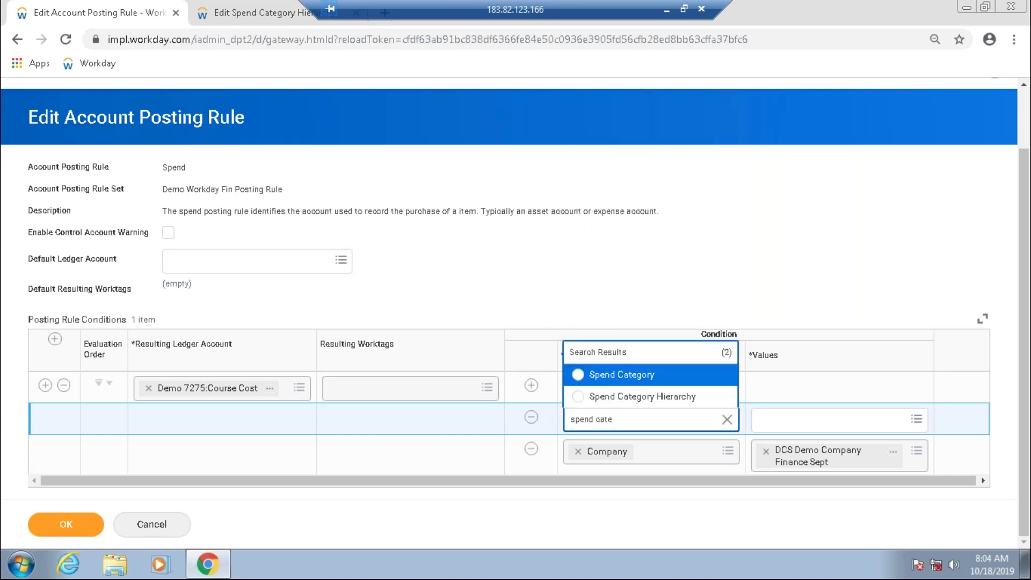
{"action": "left_click", "coordinate": [642, 397]}
Set the Spend Category Hierarchy condition's value to Demo Training SC, searching "demo" to find it.
{"action": "left_click", "coordinate": [827, 419]}
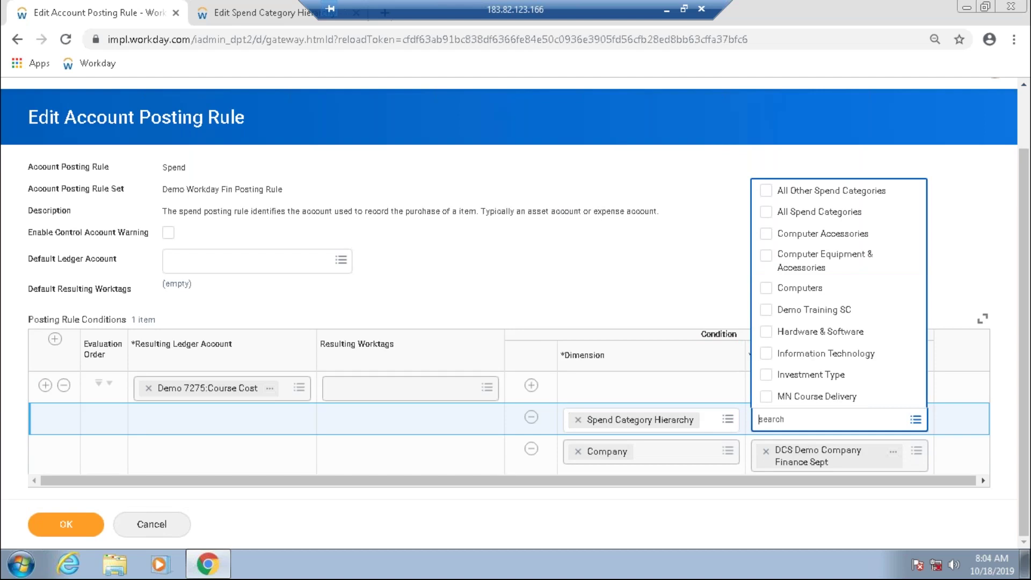
{"action": "type", "text": "demo"}
{"action": "key", "text": "Return"}
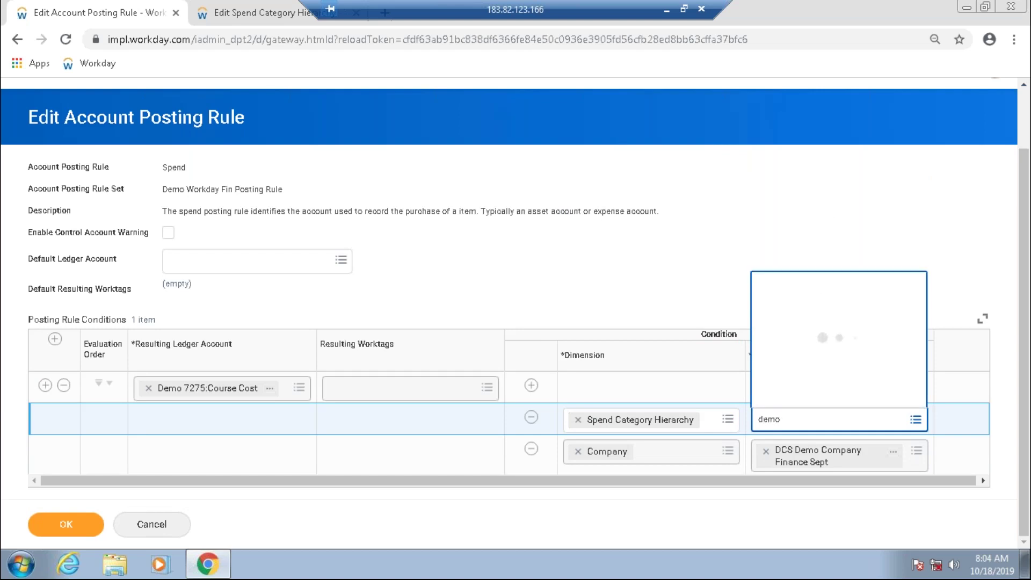
{"action": "left_click", "coordinate": [841, 324]}
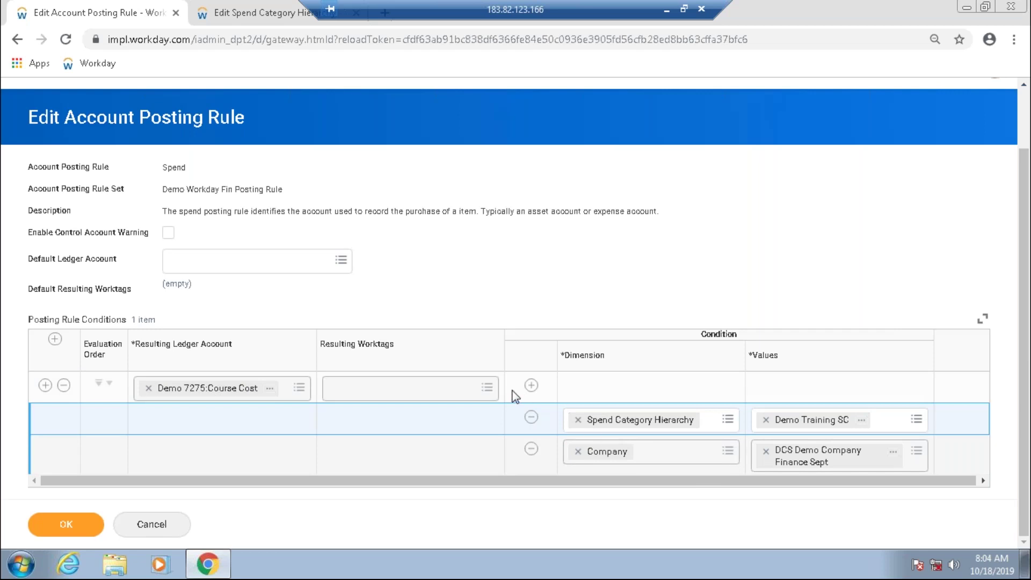
Add another condition to the posting rule row and look through the dimensions available for it.
{"action": "left_click", "coordinate": [532, 385]}
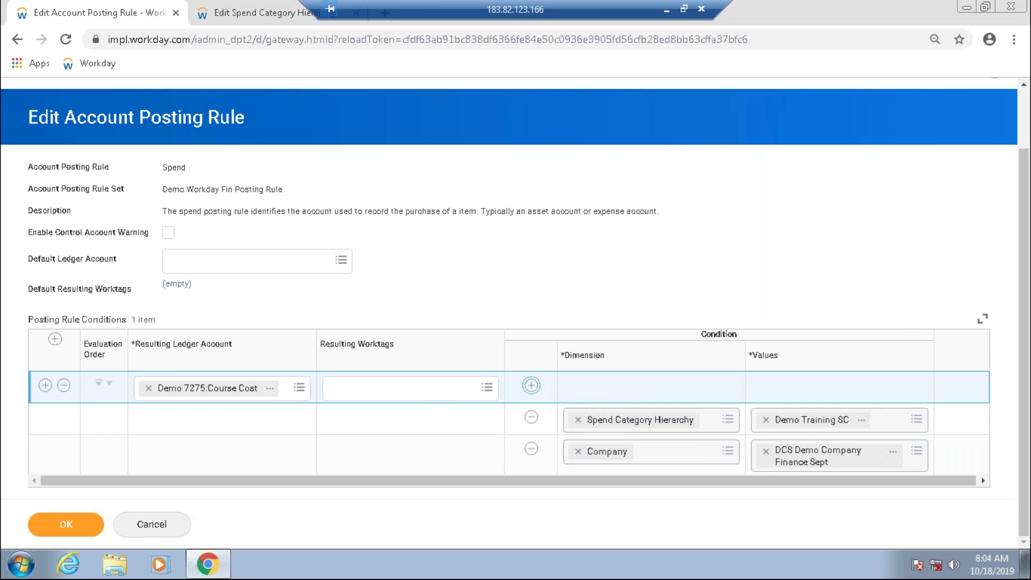
{"action": "left_click", "coordinate": [686, 423]}
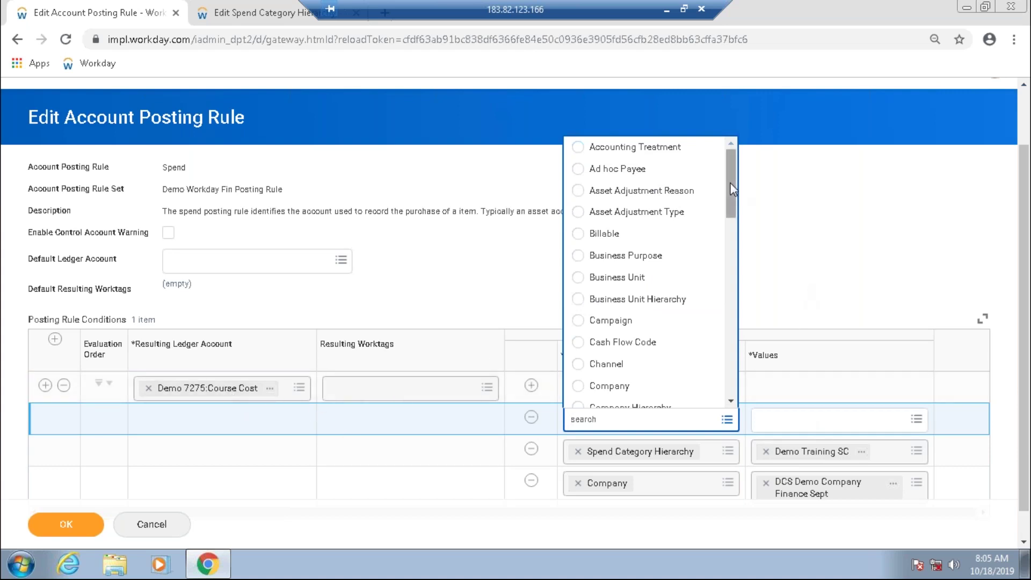
{"action": "scroll", "coordinate": [729, 197], "scroll_direction": "down", "scroll_amount": 1}
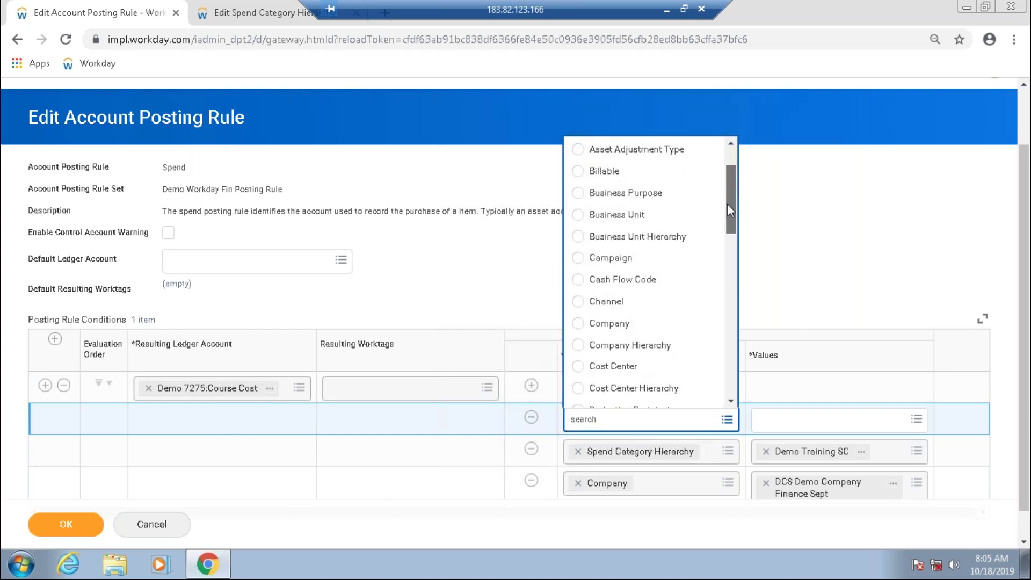
{"action": "scroll", "coordinate": [726, 209], "scroll_direction": "down", "scroll_amount": 1}
{"action": "scroll", "coordinate": [725, 224], "scroll_direction": "down", "scroll_amount": 1}
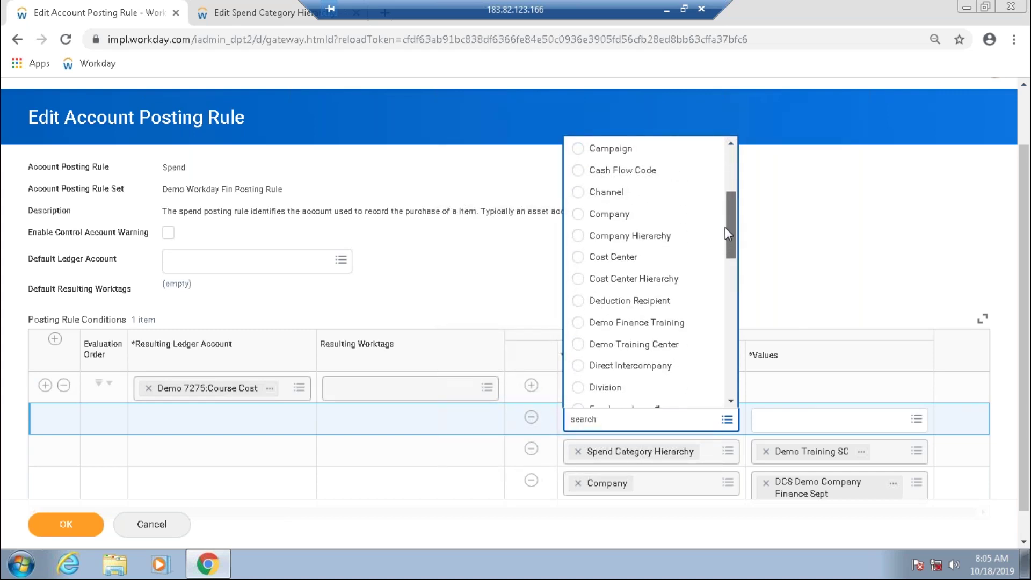
{"action": "left_click_drag", "start_coordinate": [725, 227], "coordinate": [725, 230]}
{"action": "scroll", "coordinate": [727, 218], "scroll_direction": "up", "scroll_amount": 2}
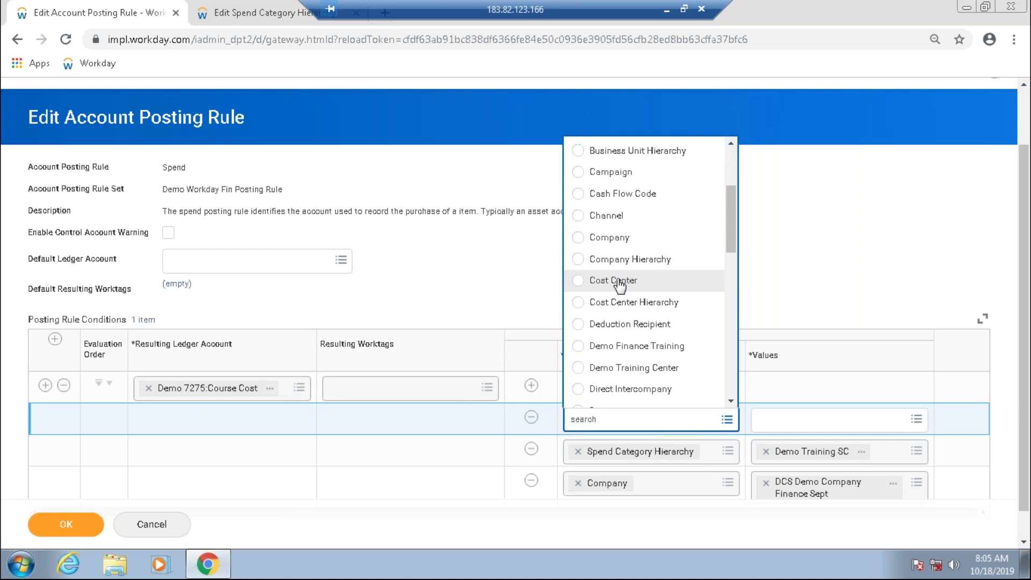
{"action": "left_click_drag", "start_coordinate": [732, 232], "coordinate": [715, 379]}
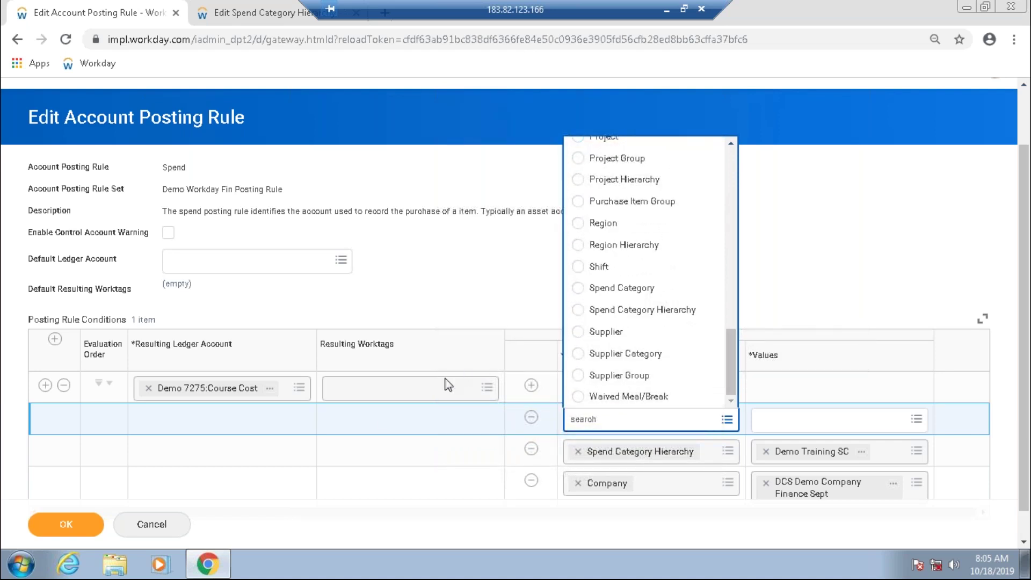
{"action": "left_click", "coordinate": [479, 285]}
Set the new condition's dimension to Purchase Item Group by searching for "purchase".
{"action": "left_click", "coordinate": [671, 421]}
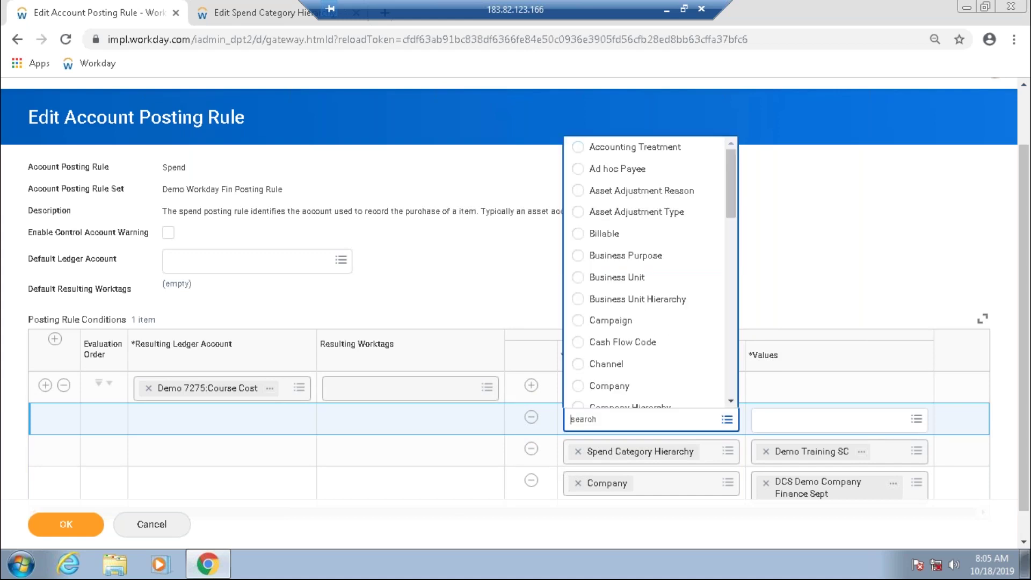
{"action": "type", "text": "purchage"}
{"action": "key", "text": "BackSpace"}
{"action": "key", "text": "BackSpace"}
{"action": "key", "text": "BackSpace"}
{"action": "type", "text": "ase"}
{"action": "key", "text": "Return"}
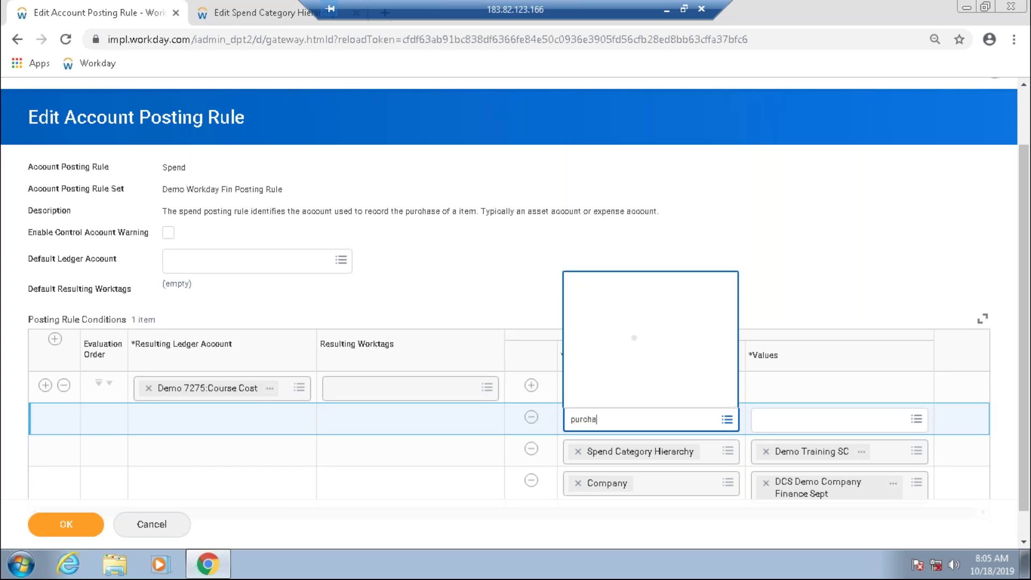
Set the Purchase Item Group condition's value to hardware.
{"action": "left_click", "coordinate": [818, 427]}
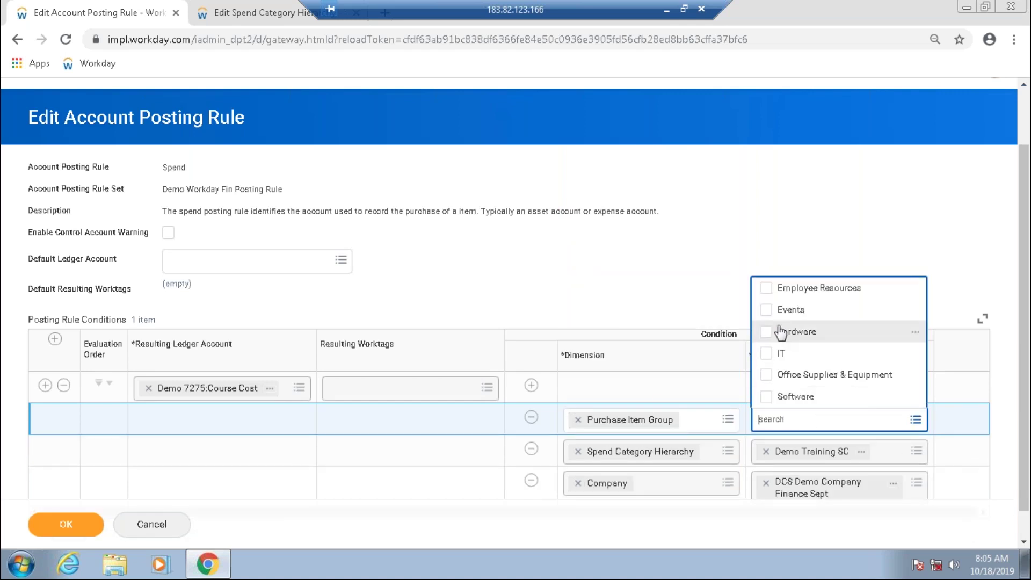
{"action": "left_click", "coordinate": [780, 333]}
{"action": "left_click", "coordinate": [826, 249]}
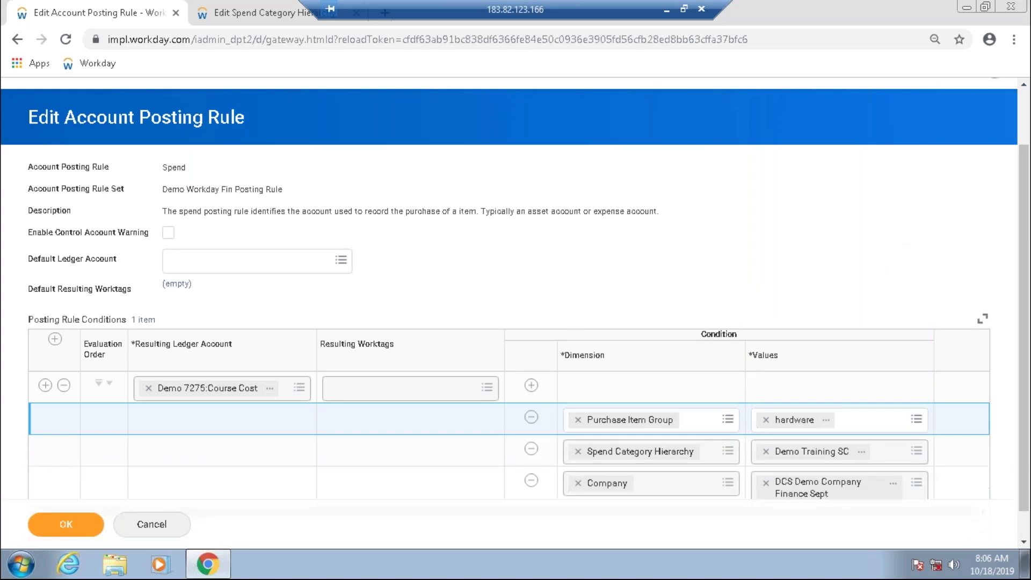
Remove the Purchase Item Group condition from the posting rule row and save the Spend posting rule.
{"action": "scroll", "coordinate": [826, 249], "scroll_direction": "down", "scroll_amount": 1}
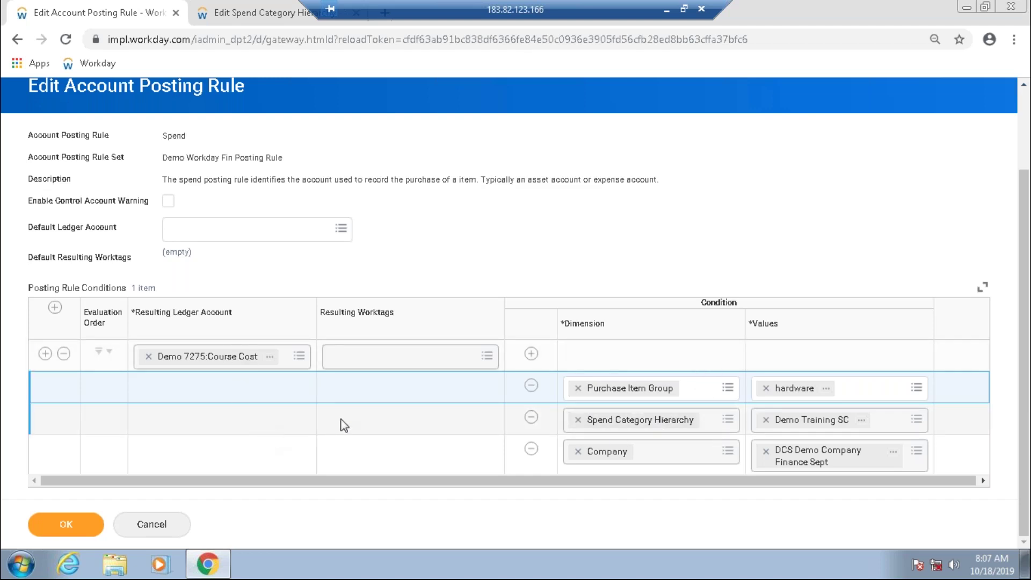
{"action": "left_click", "coordinate": [290, 229]}
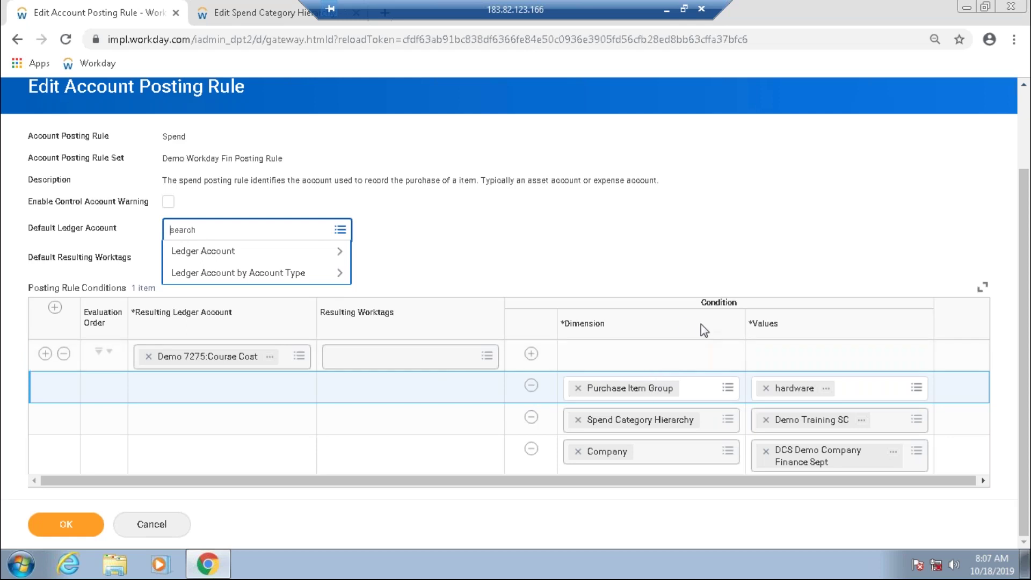
{"action": "left_click", "coordinate": [479, 395]}
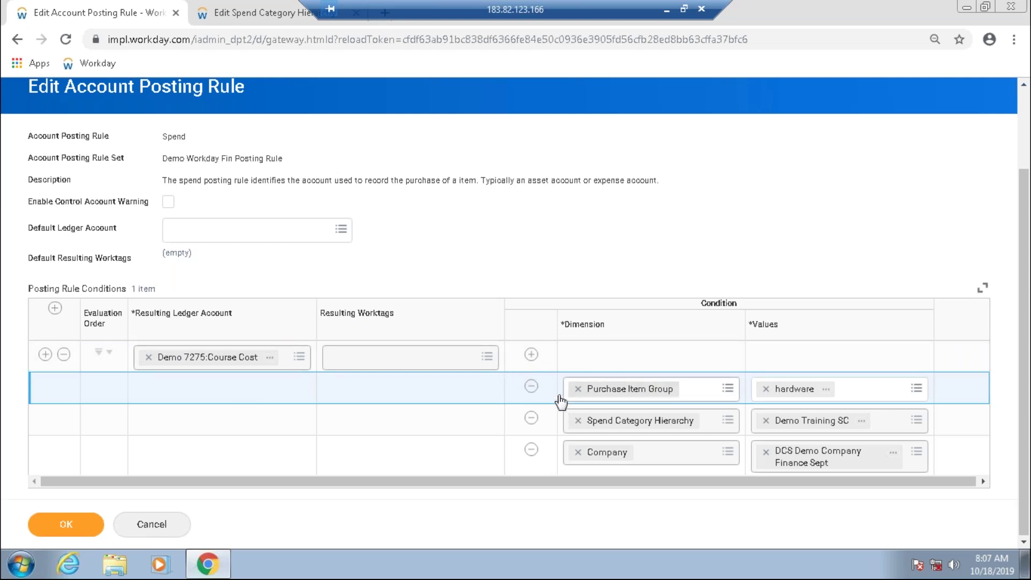
{"action": "left_click", "coordinate": [531, 386]}
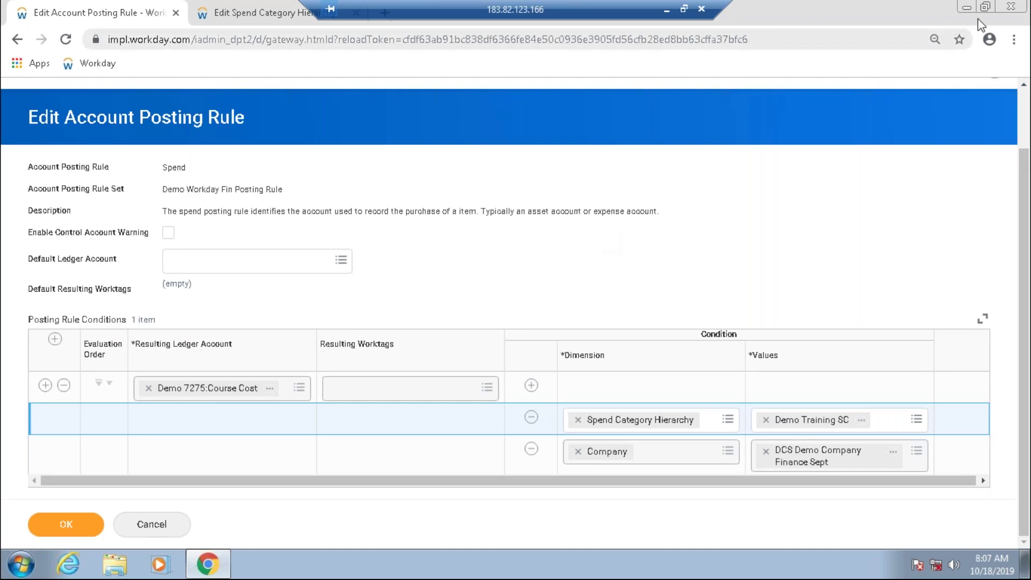
{"action": "left_click", "coordinate": [65, 525]}
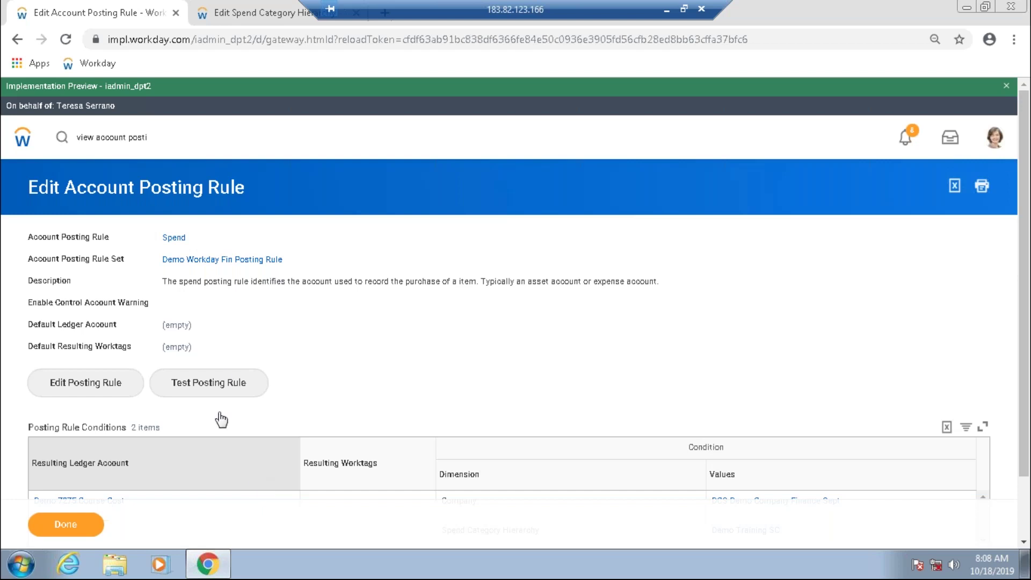
{"action": "scroll", "coordinate": [290, 385], "scroll_direction": "down", "scroll_amount": 2}
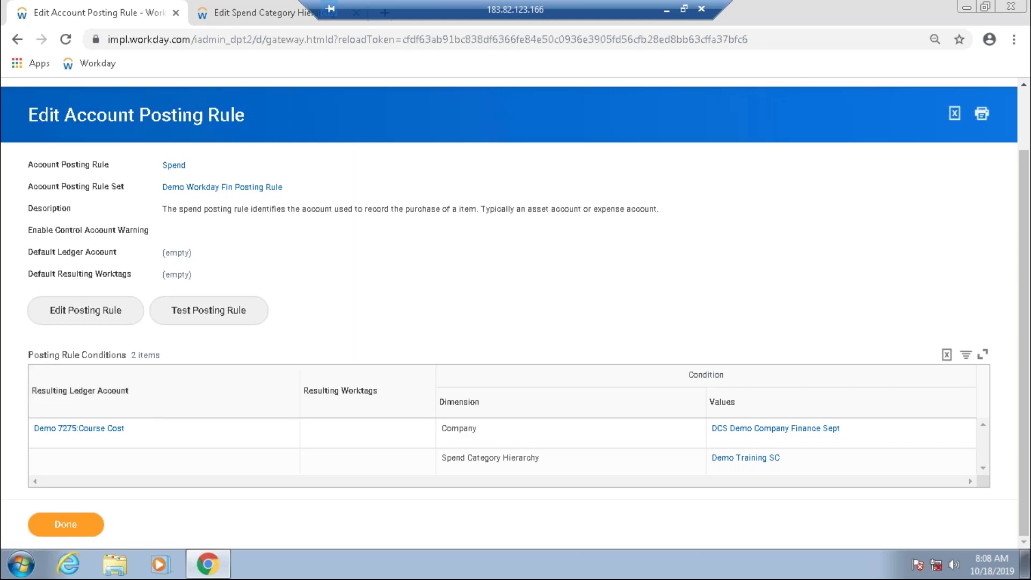
Find and open the Create Supplier Invoice task by searching for "create supplier invoice".
{"action": "scroll", "coordinate": [253, 338], "scroll_direction": "up", "scroll_amount": 2}
{"action": "left_click_drag", "start_coordinate": [177, 142], "coordinate": [70, 141]}
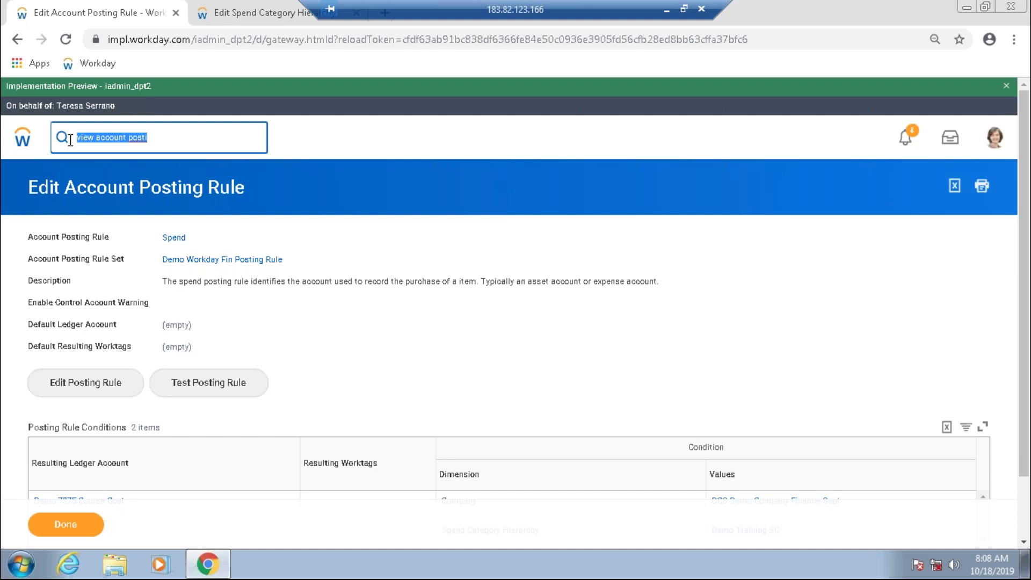
{"action": "type", "text": "cr"}
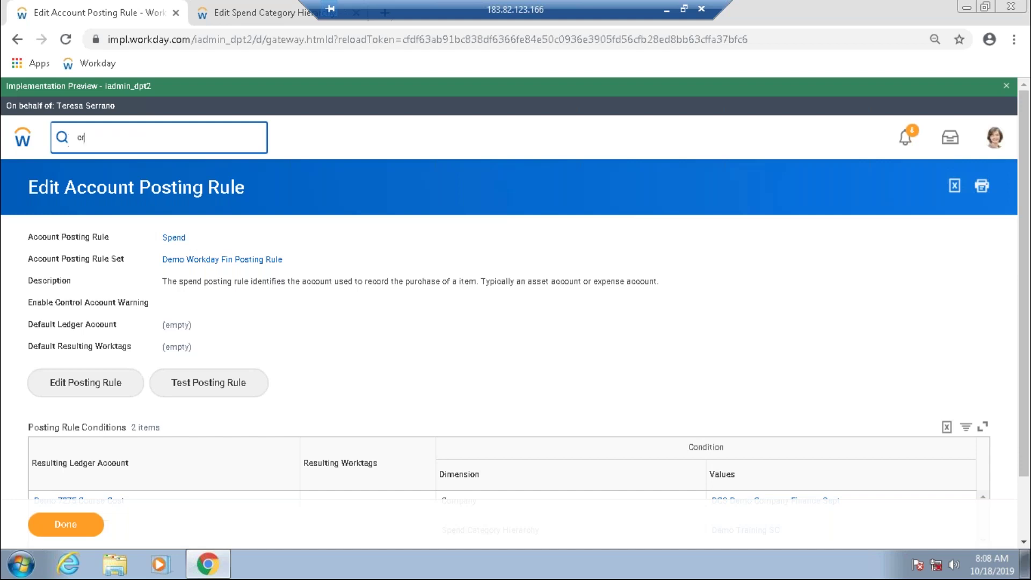
{"action": "type", "text": "eate supplier invoice"}
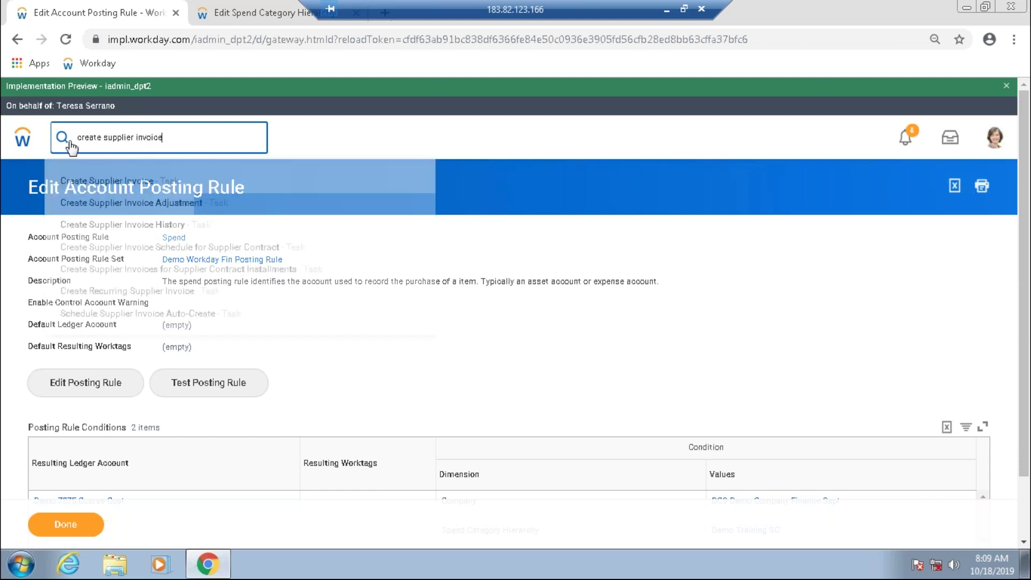
{"action": "key", "text": "Down"}
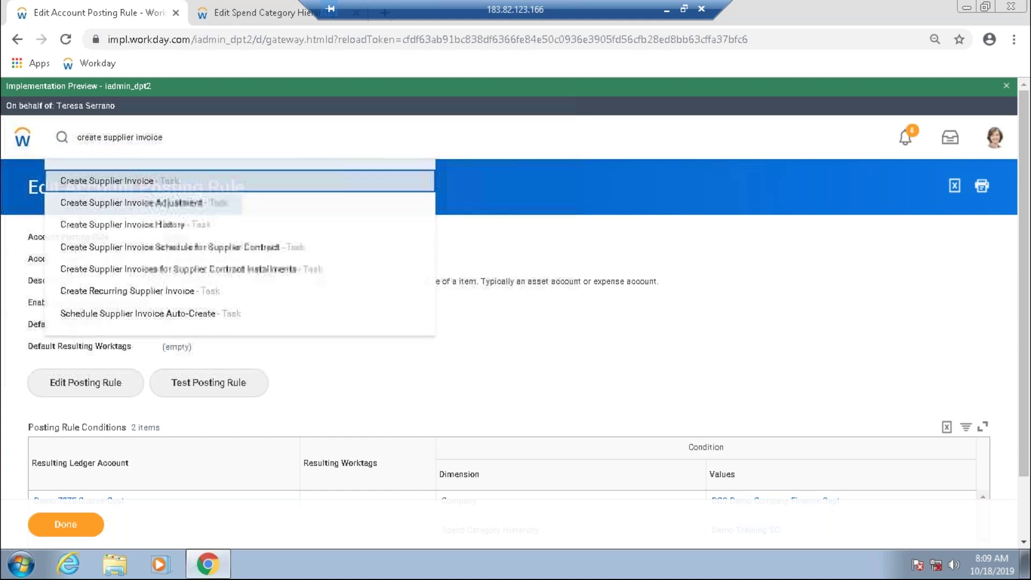
{"action": "key", "text": "Return"}
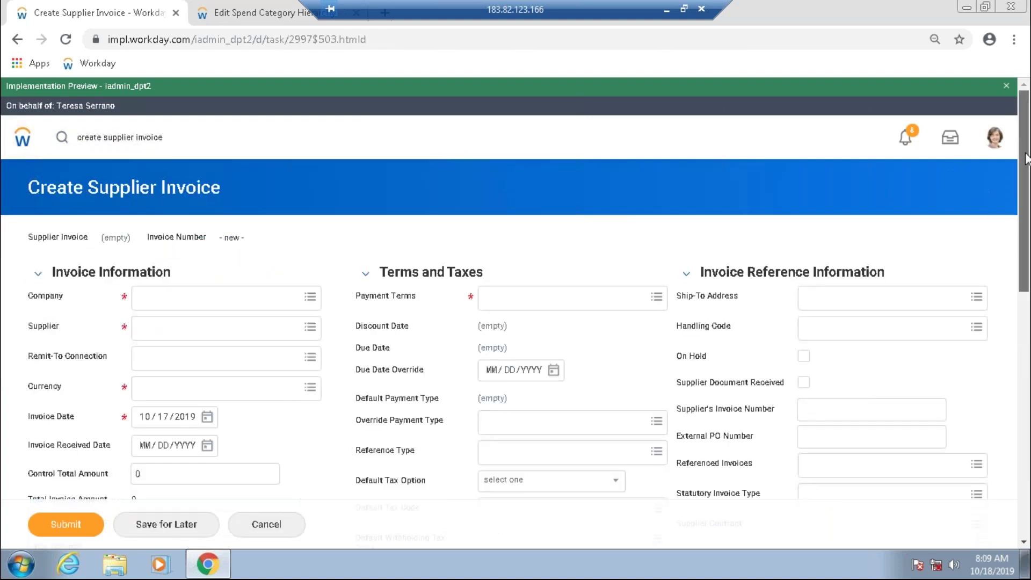
Examine the supplier invoice form, from invoice information, terms and taxes and reference information down to the invoice lines and comment.
{"action": "scroll", "coordinate": [1027, 182], "scroll_direction": "down", "scroll_amount": 1}
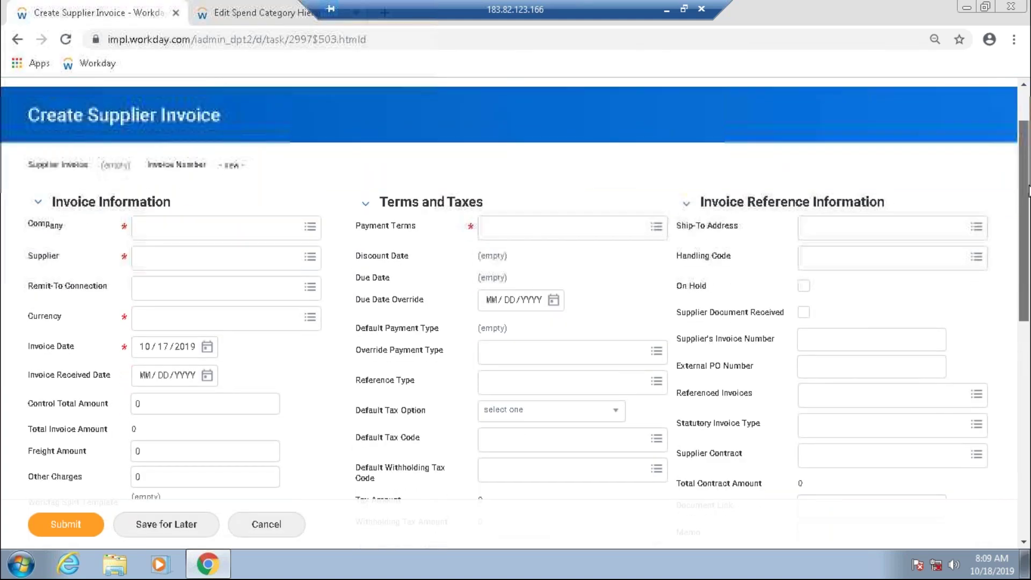
{"action": "scroll", "coordinate": [1027, 189], "scroll_direction": "down", "scroll_amount": 1}
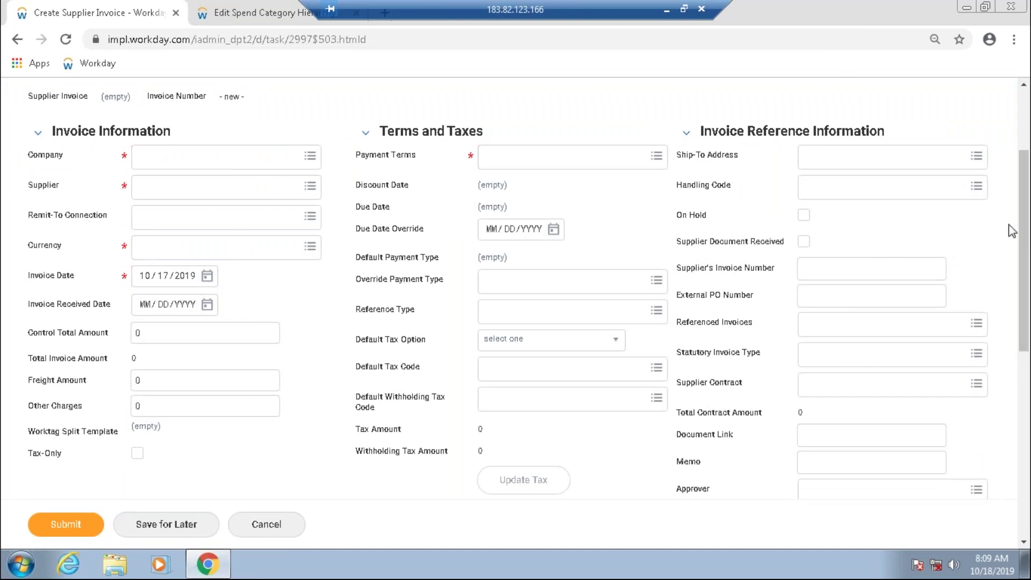
{"action": "scroll", "coordinate": [1025, 247], "scroll_direction": "down", "scroll_amount": 1}
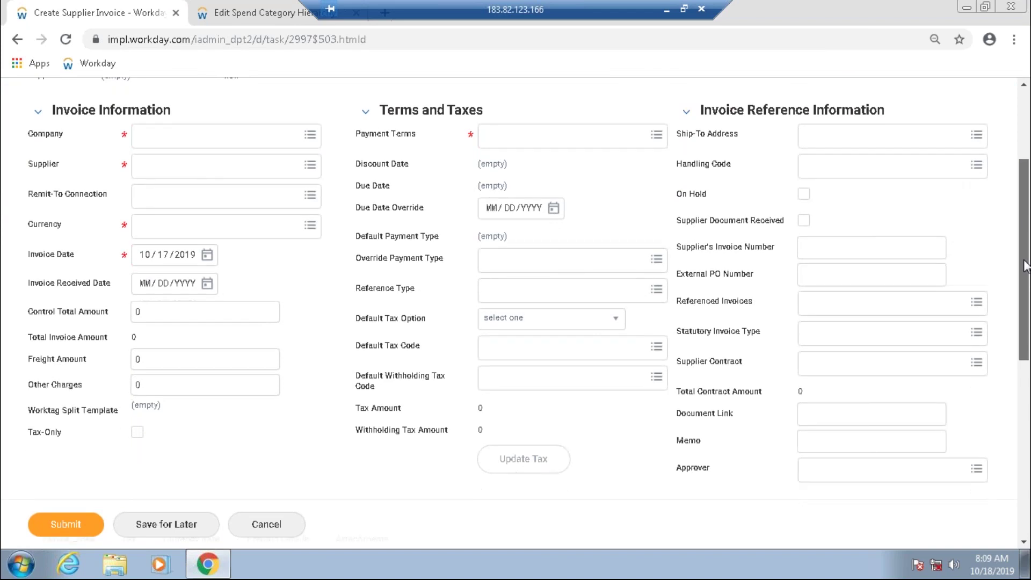
{"action": "scroll", "coordinate": [1026, 266], "scroll_direction": "down", "scroll_amount": 4}
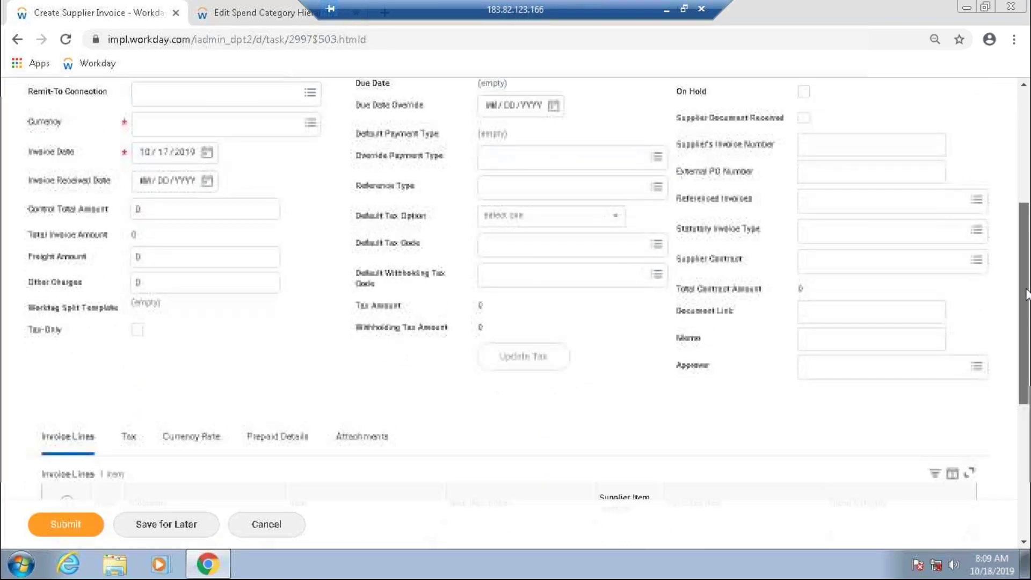
{"action": "scroll", "coordinate": [1025, 294], "scroll_direction": "down", "scroll_amount": 1}
{"action": "scroll", "coordinate": [1026, 297], "scroll_direction": "down", "scroll_amount": 3}
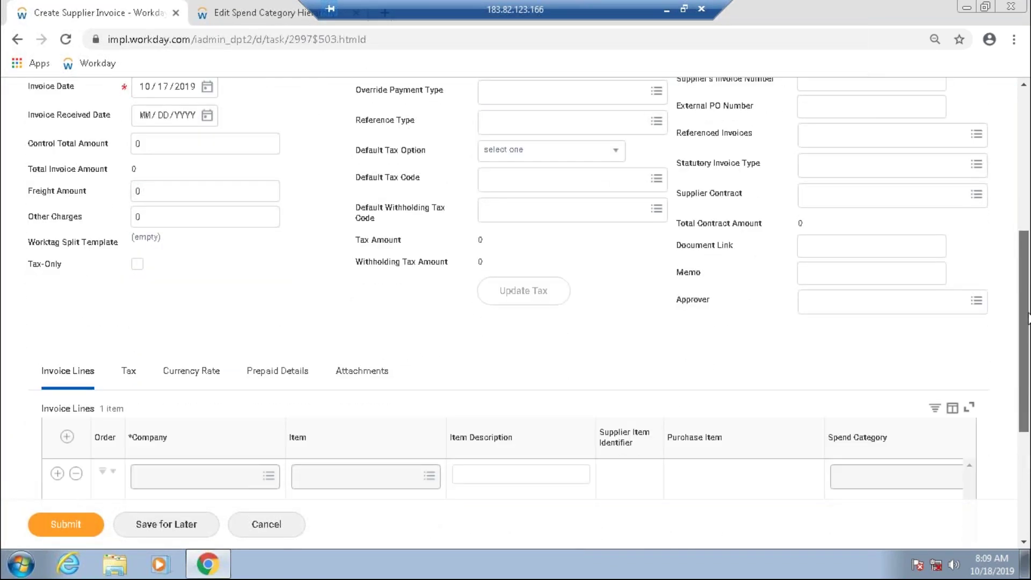
{"action": "scroll", "coordinate": [515, 285], "scroll_direction": "down", "scroll_amount": 4}
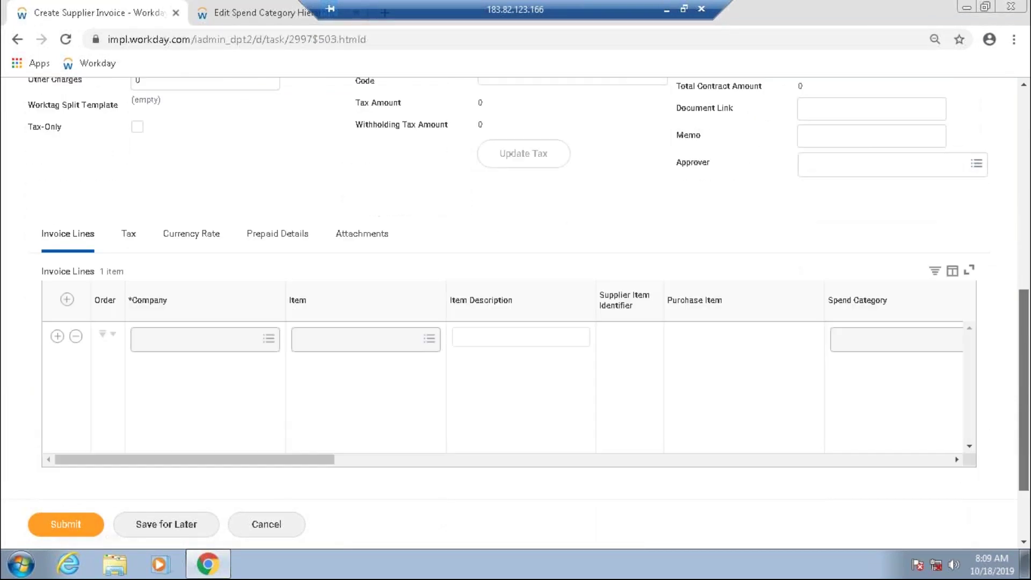
{"action": "scroll", "coordinate": [1028, 354], "scroll_direction": "up", "scroll_amount": 1}
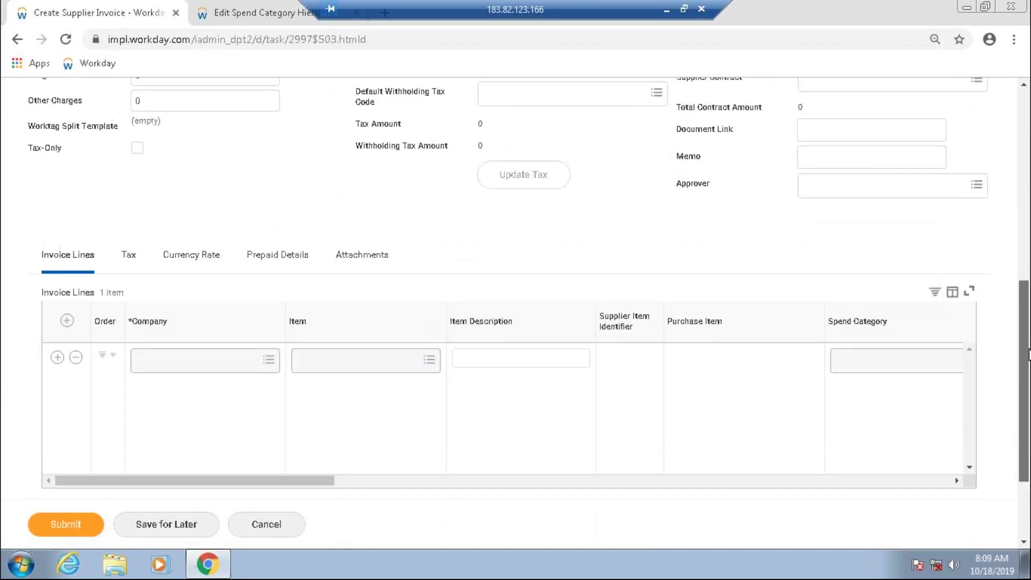
{"action": "scroll", "coordinate": [1029, 354], "scroll_direction": "up", "scroll_amount": 3}
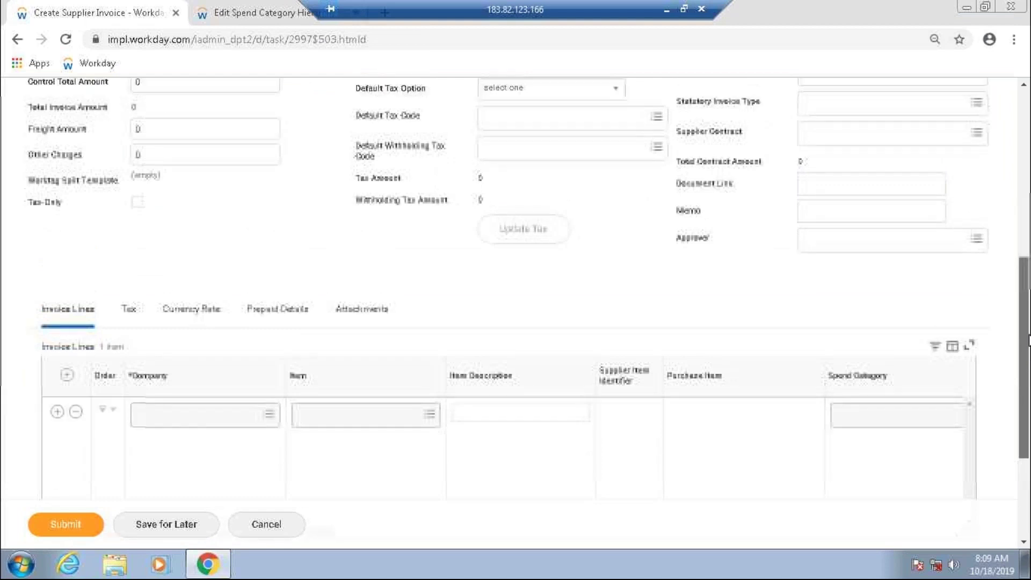
{"action": "left_click_drag", "start_coordinate": [1027, 340], "coordinate": [1028, 362]}
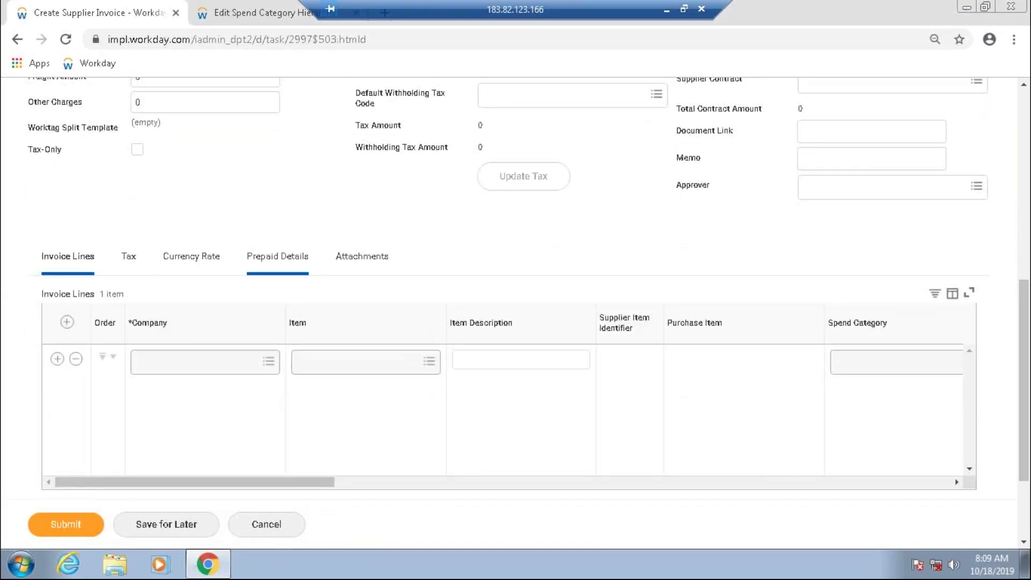
{"action": "scroll", "coordinate": [529, 289], "scroll_direction": "up", "scroll_amount": 5}
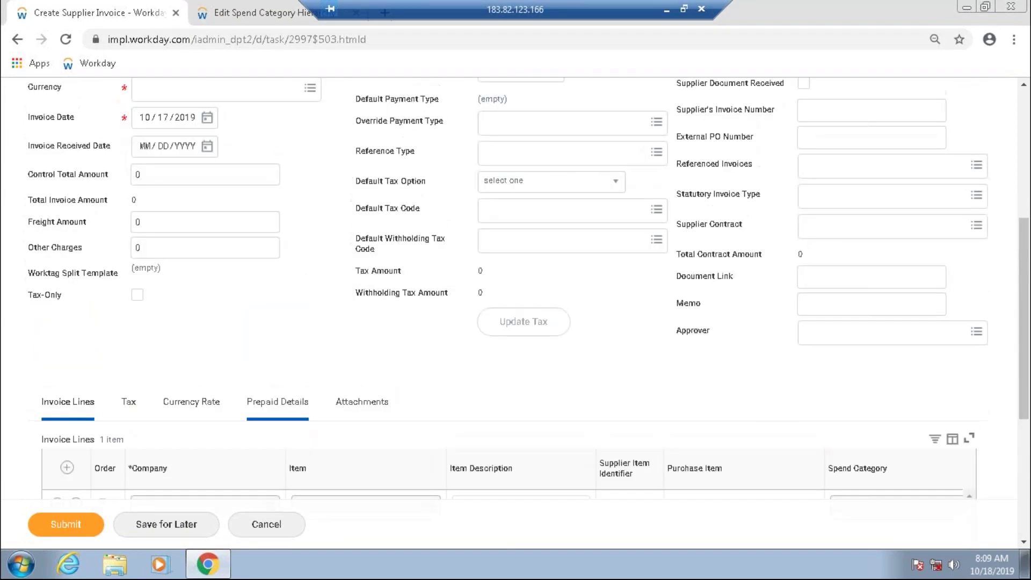
{"action": "scroll", "coordinate": [219, 373], "scroll_direction": "up", "scroll_amount": 8}
{"action": "scroll", "coordinate": [193, 265], "scroll_direction": "down", "scroll_amount": 4}
{"action": "scroll", "coordinate": [250, 369], "scroll_direction": "down", "scroll_amount": 10}
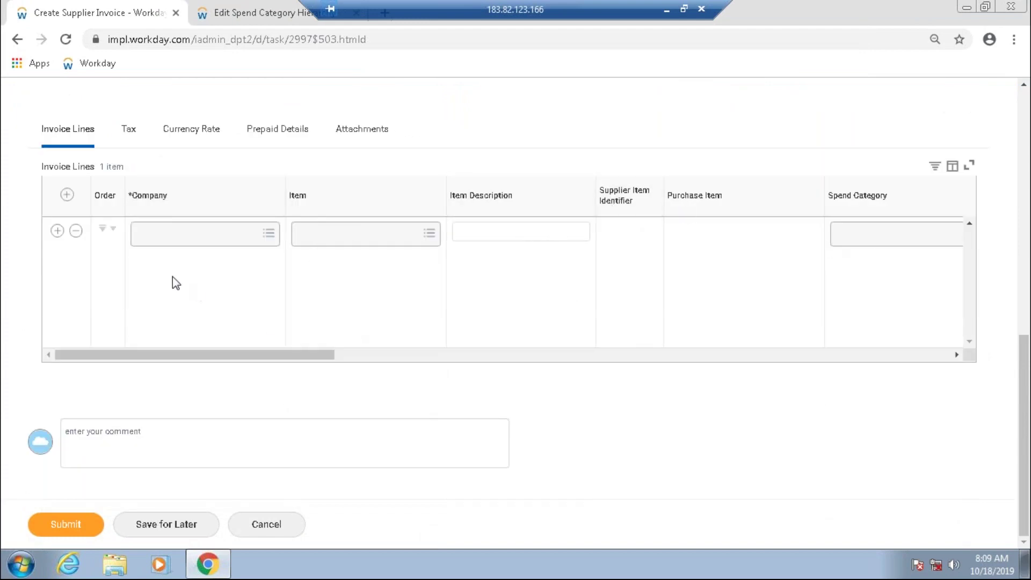
Look through the invoice line columns from quantity, unit of measure and unit cost to memo and worktags.
{"action": "left_click_drag", "start_coordinate": [148, 357], "coordinate": [605, 364]}
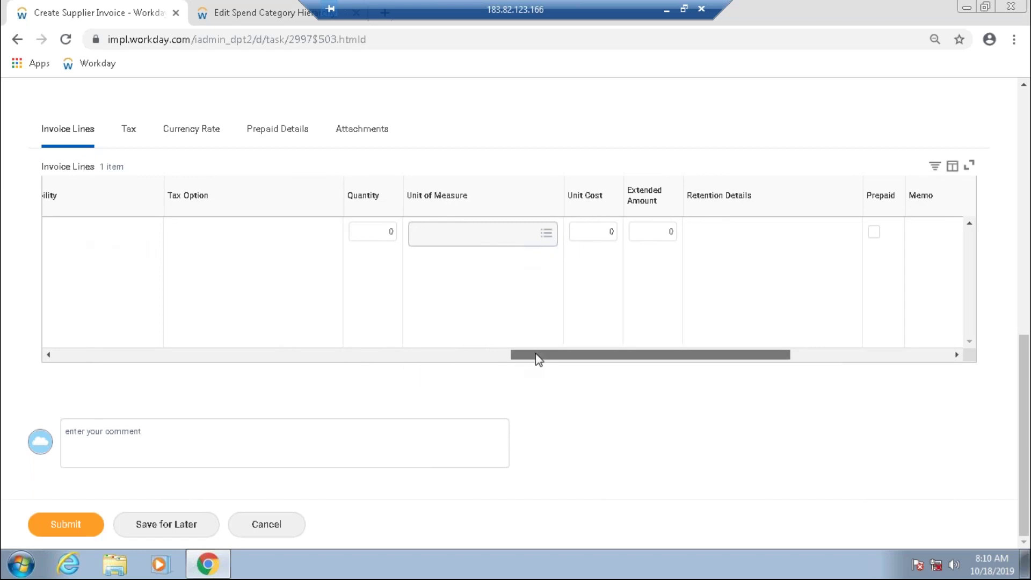
{"action": "left_click_drag", "start_coordinate": [539, 359], "coordinate": [540, 359]}
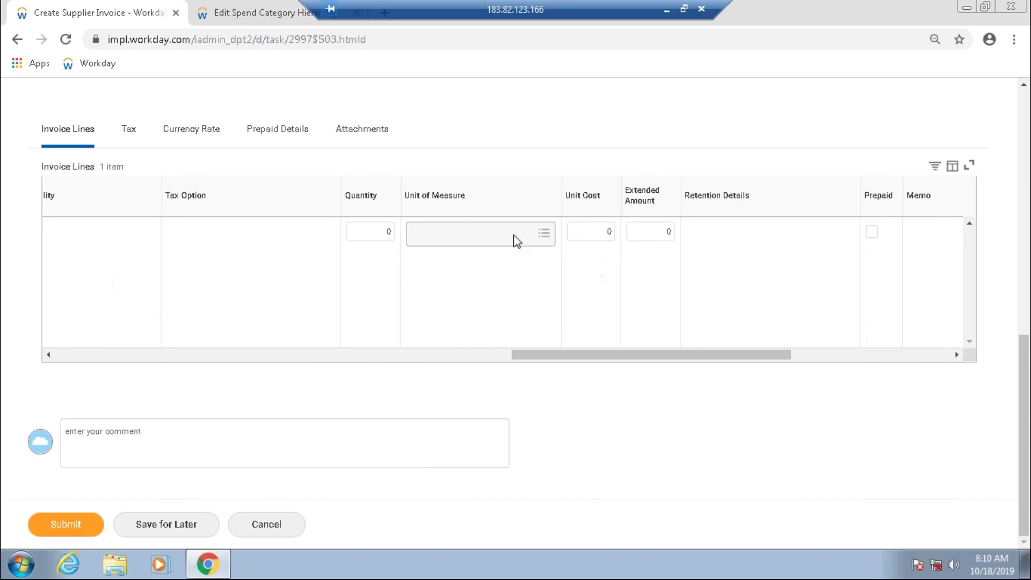
{"action": "left_click_drag", "start_coordinate": [555, 360], "coordinate": [688, 363]}
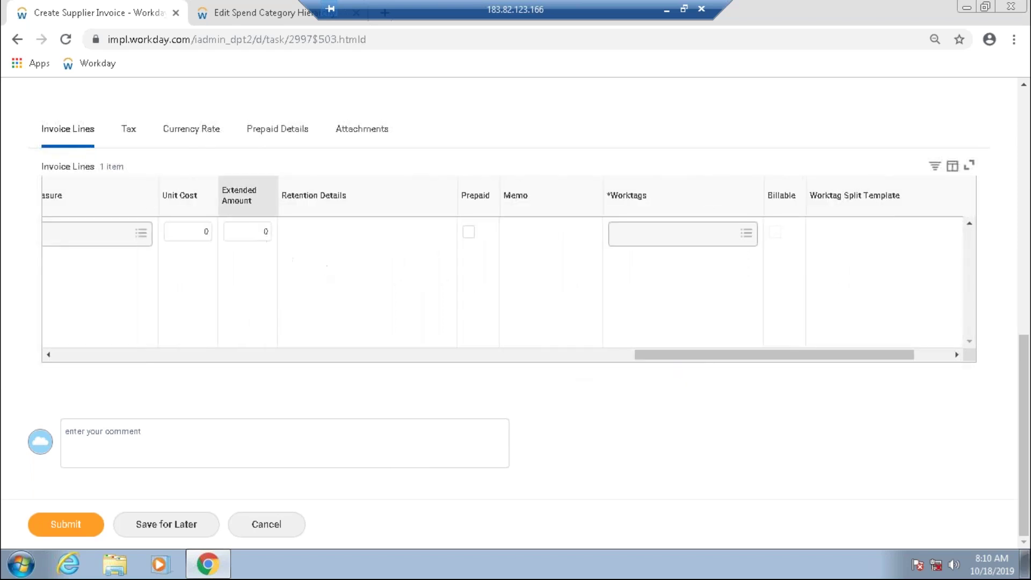
{"action": "mouse_move", "coordinate": [691, 354]}
{"action": "left_mouse_down"}
{"action": "mouse_move", "coordinate": [778, 363]}
{"action": "mouse_move", "coordinate": [692, 367]}
{"action": "left_mouse_up"}
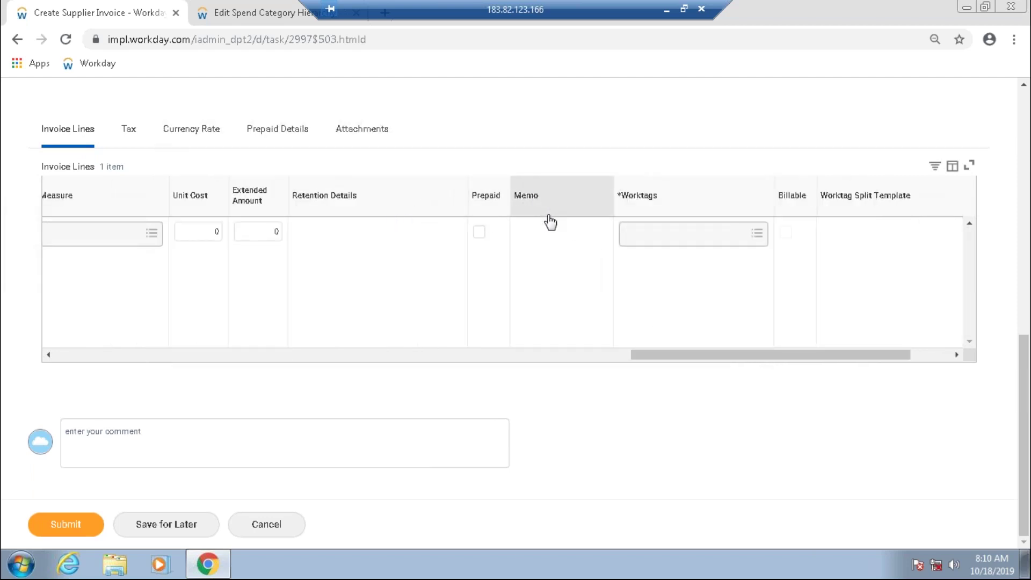
Review the worktag types available for the invoice line, including Cost Center and the custom demo worktags.
{"action": "left_click", "coordinate": [642, 240]}
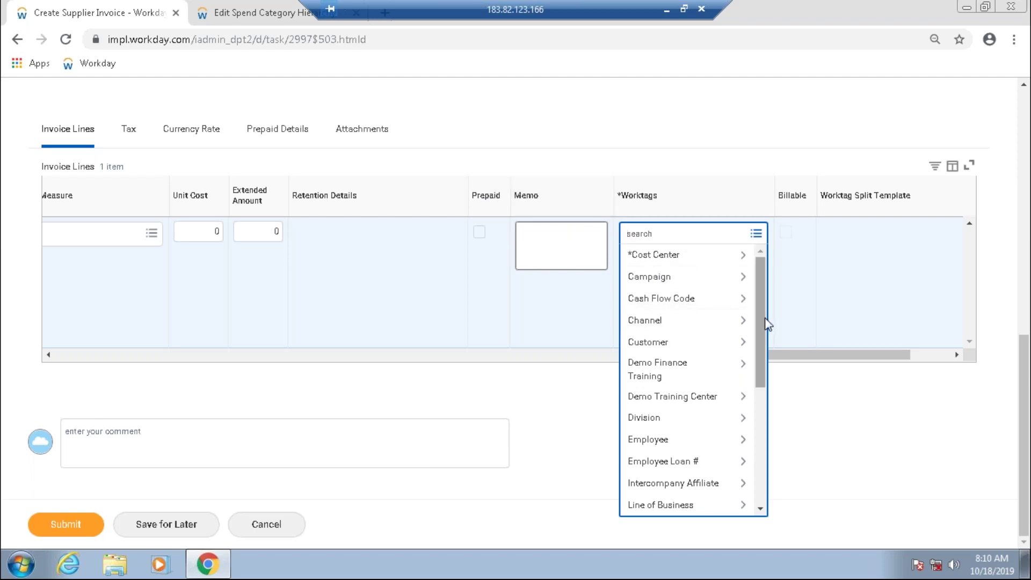
{"action": "left_click_drag", "start_coordinate": [765, 325], "coordinate": [773, 491]}
{"action": "left_click_drag", "start_coordinate": [784, 419], "coordinate": [773, 296]}
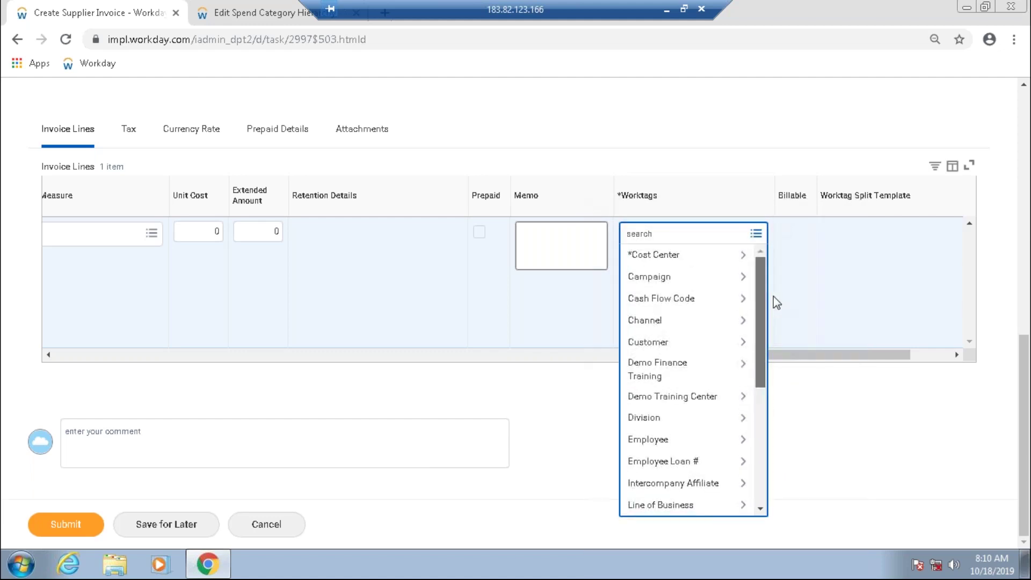
{"action": "left_click", "coordinate": [549, 144]}
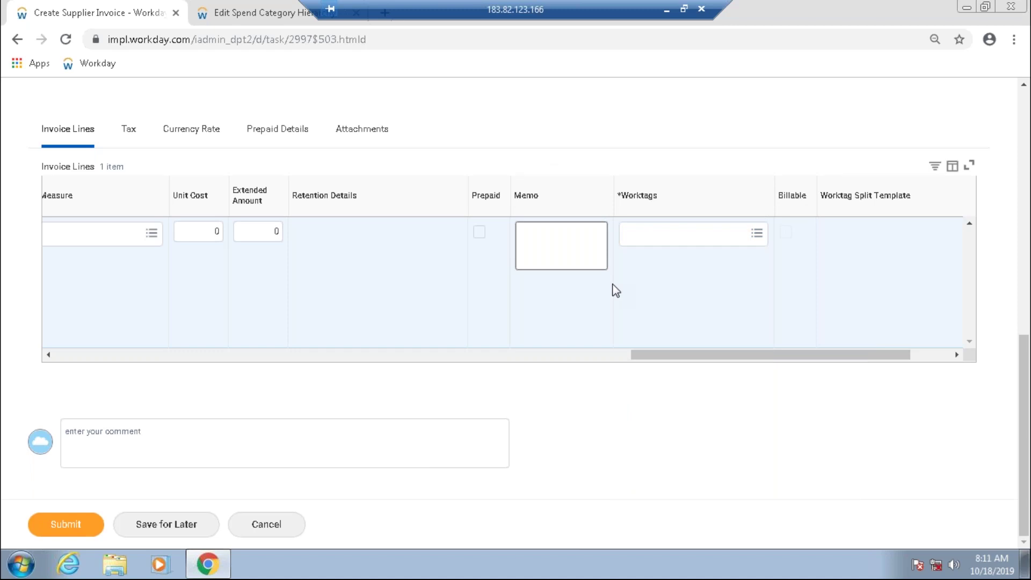
{"action": "left_click", "coordinate": [672, 238]}
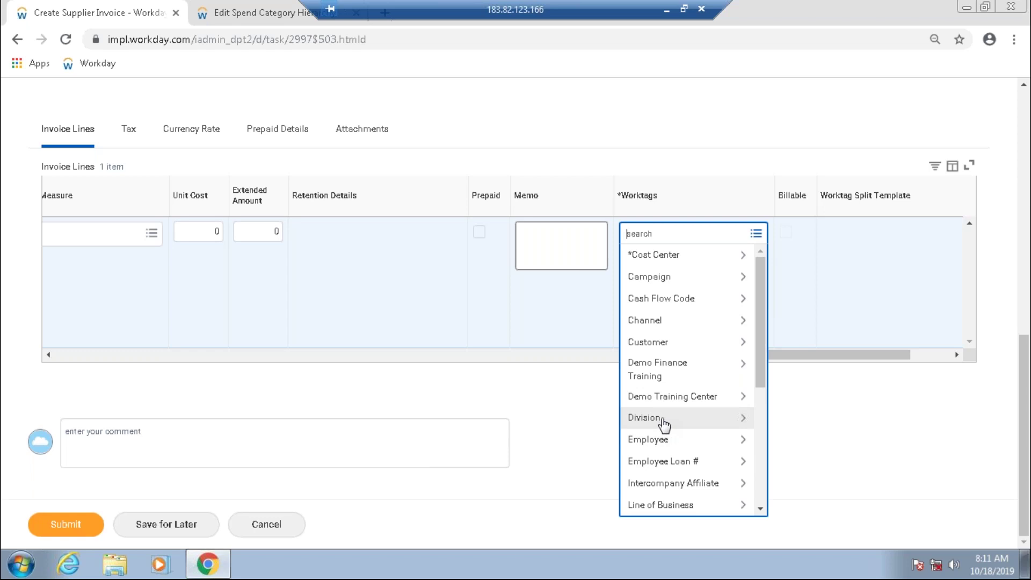
{"action": "left_click", "coordinate": [504, 422]}
{"action": "left_click", "coordinate": [581, 397]}
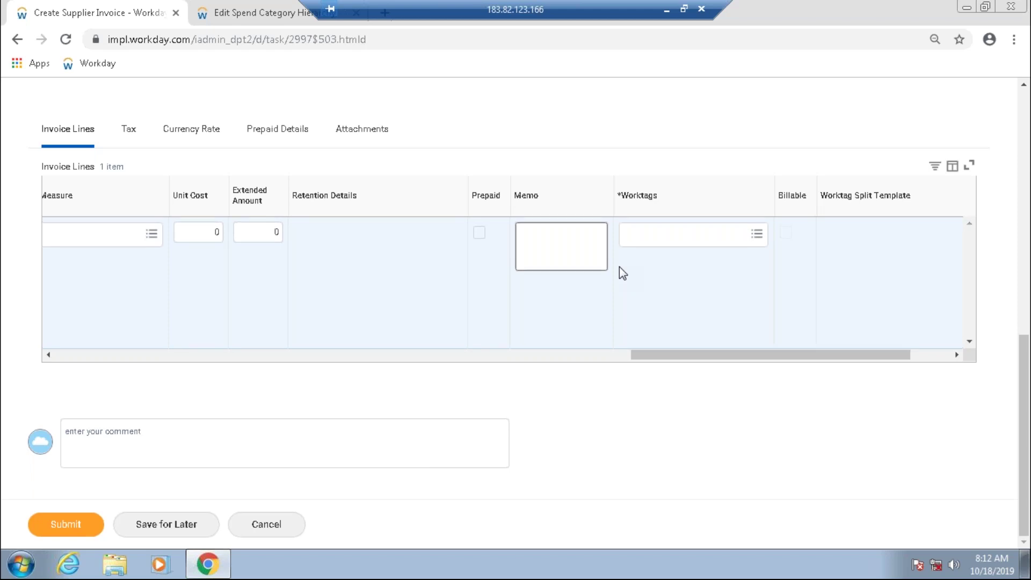
In the Edit Spend Category Hierarchy browser tab, find and open the View Account Posting Rule Set task by searching for "view account post".
{"action": "left_click_drag", "start_coordinate": [1023, 386], "coordinate": [1027, 277]}
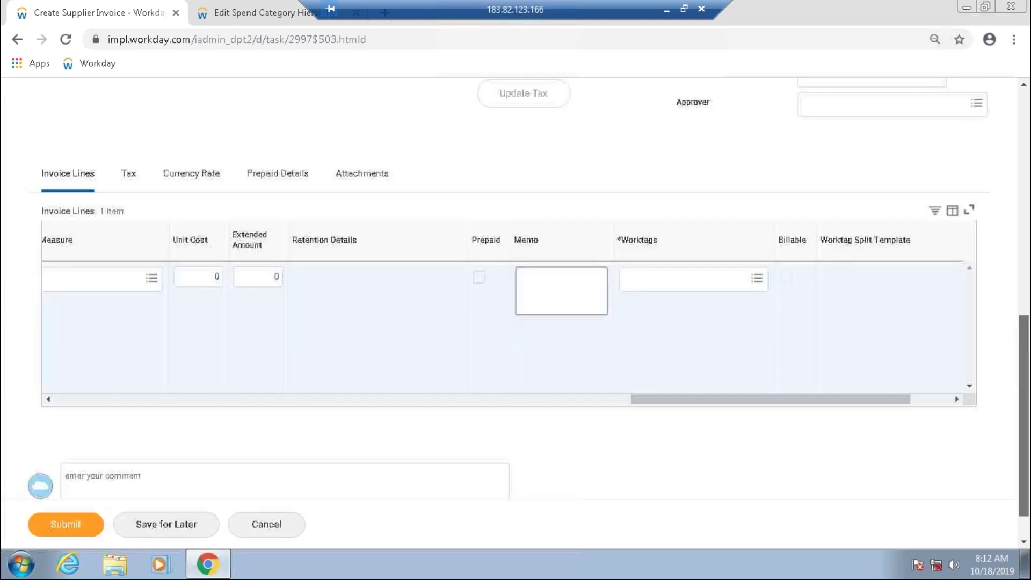
{"action": "left_click_drag", "start_coordinate": [1027, 322], "coordinate": [1027, 128]}
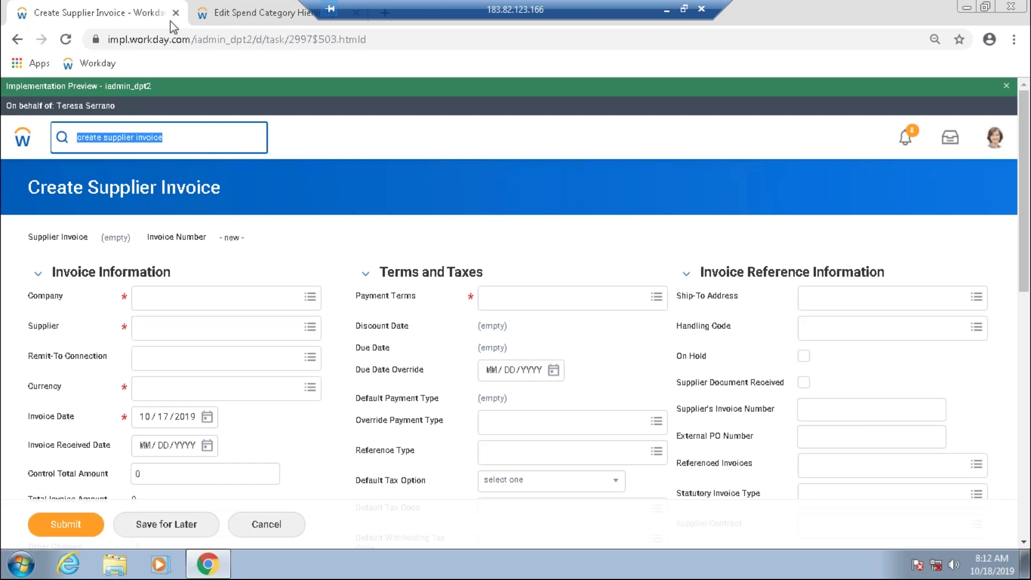
{"action": "left_click", "coordinate": [217, 14]}
{"action": "left_click", "coordinate": [152, 116]}
{"action": "type", "text": "v"}
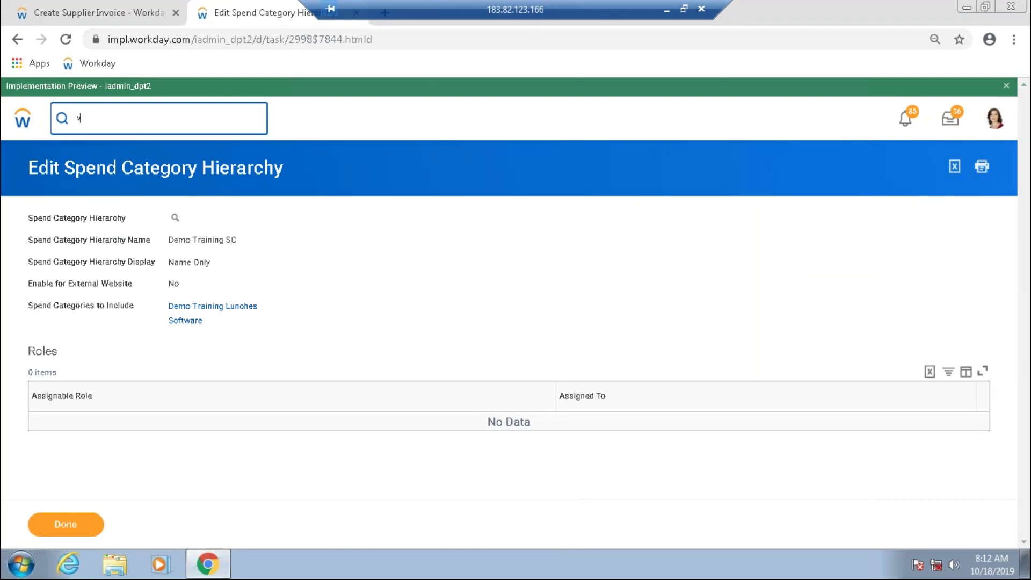
{"action": "type", "text": "iew adcount pos"}
{"action": "left_click", "coordinate": [60, 135]}
{"action": "left_click", "coordinate": [174, 123]}
{"action": "type", "text": "t"}
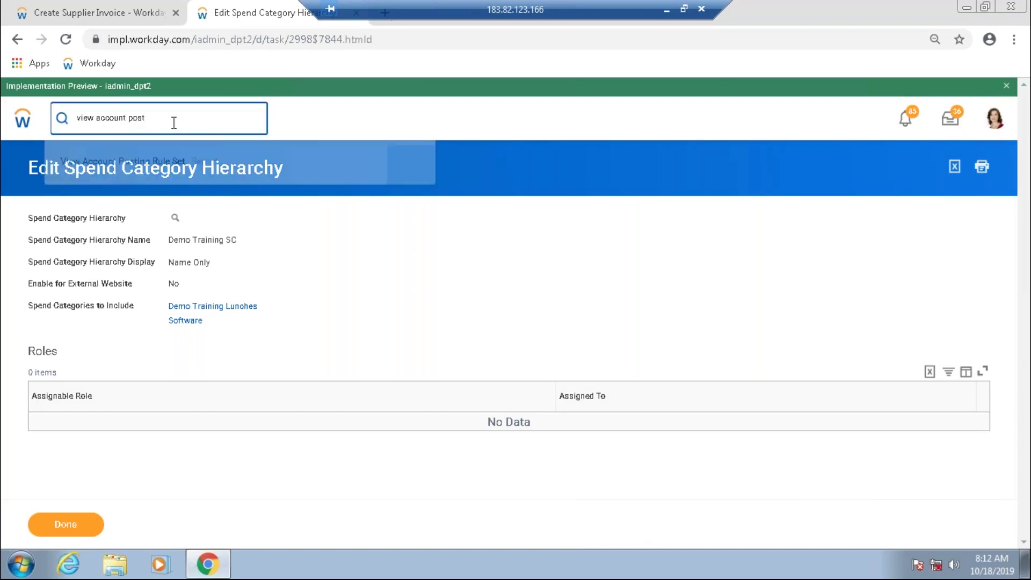
{"action": "left_click", "coordinate": [156, 164]}
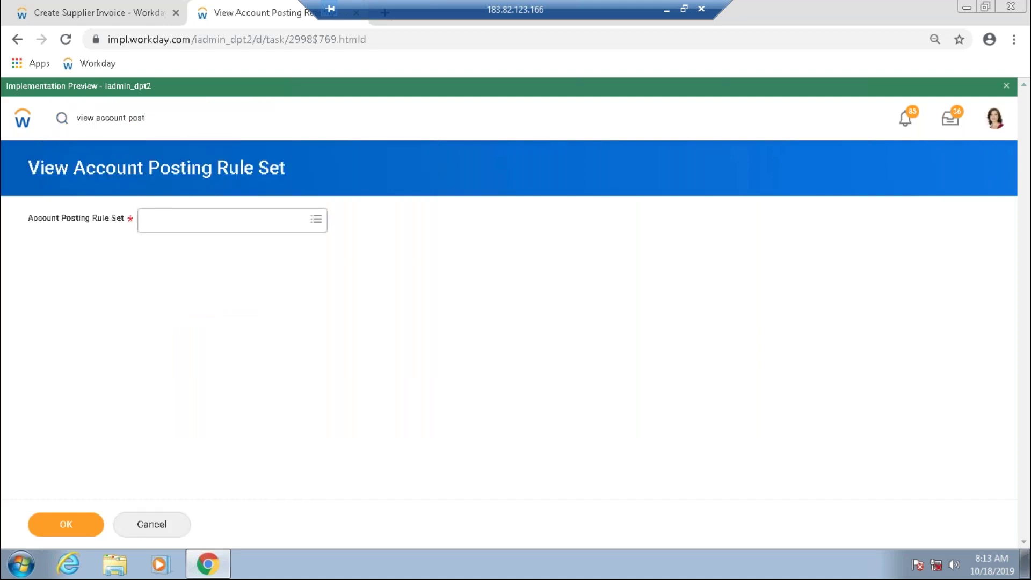
Search for "demo" and display the Demo Workday Fin Posting Rule account posting rule set.
{"action": "left_click", "coordinate": [226, 220]}
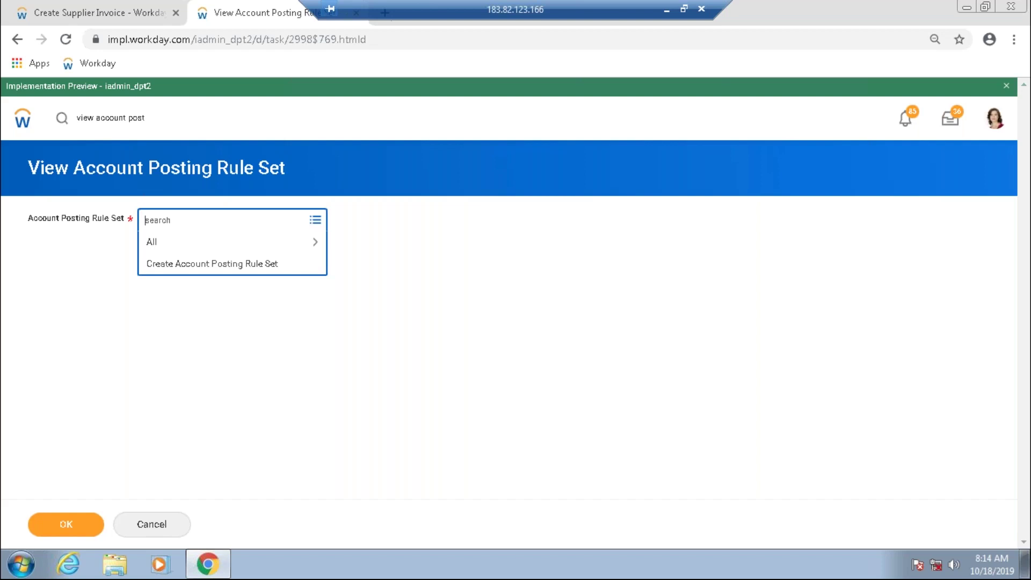
{"action": "type", "text": "demo"}
{"action": "key", "text": "Return"}
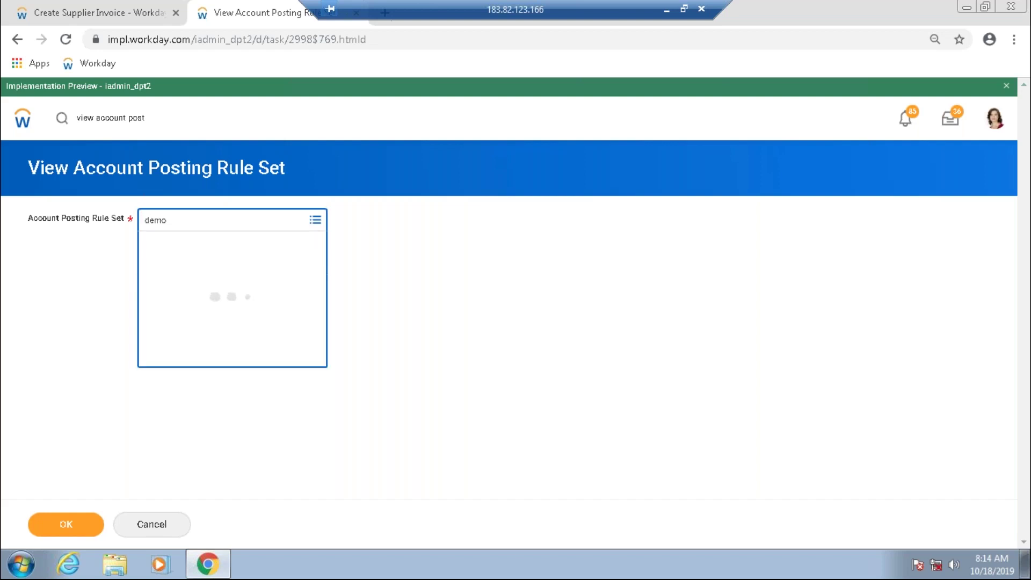
{"action": "left_click", "coordinate": [172, 295]}
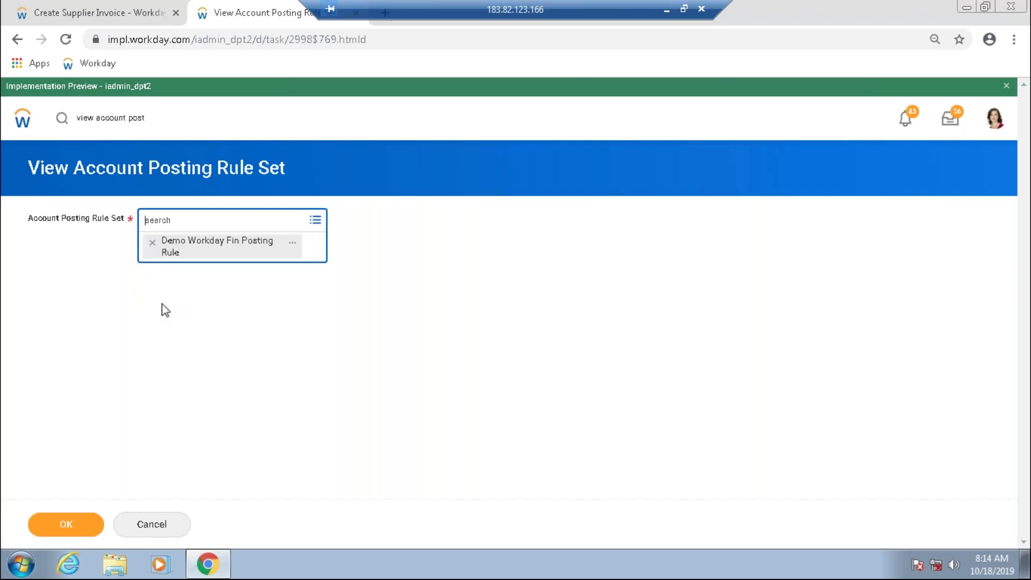
{"action": "left_click", "coordinate": [66, 523]}
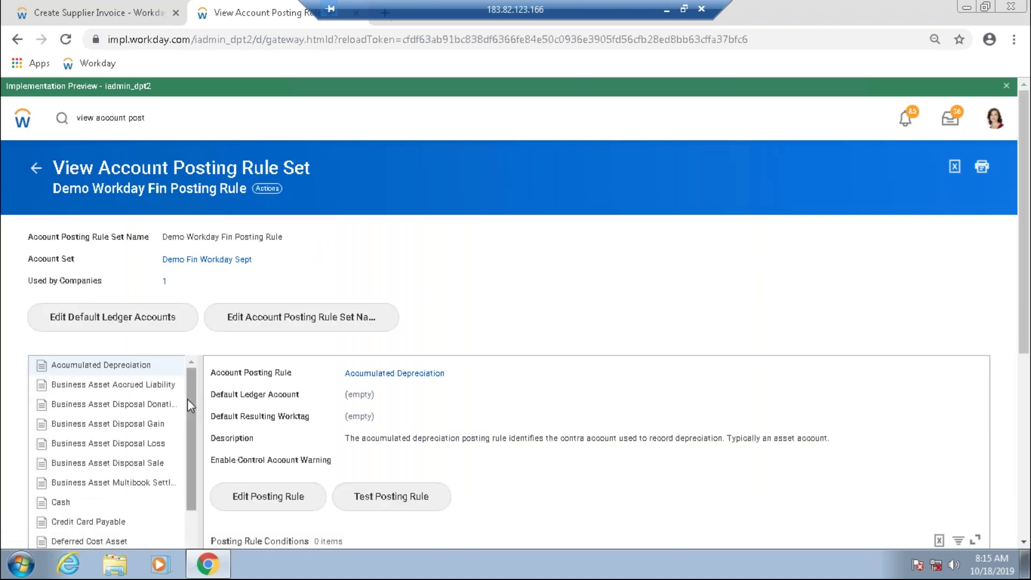
Select the Spend rule in the account posting rule set and open it for editing.
{"action": "scroll", "coordinate": [188, 399], "scroll_direction": "down", "scroll_amount": 15}
{"action": "scroll", "coordinate": [188, 398], "scroll_direction": "down", "scroll_amount": 3}
{"action": "left_click_drag", "start_coordinate": [588, 451], "coordinate": [74, 395]}
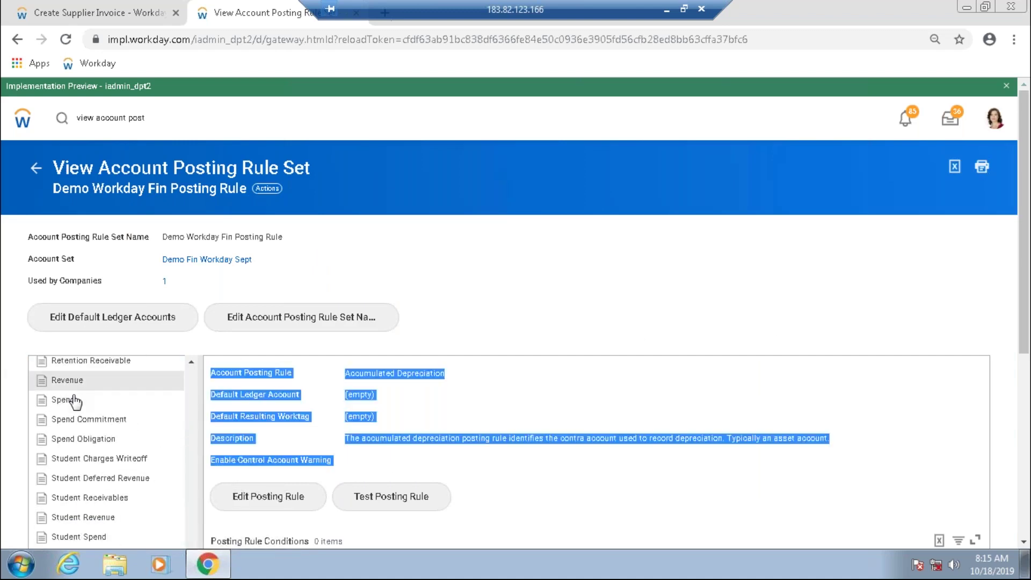
{"action": "right_click", "coordinate": [73, 406]}
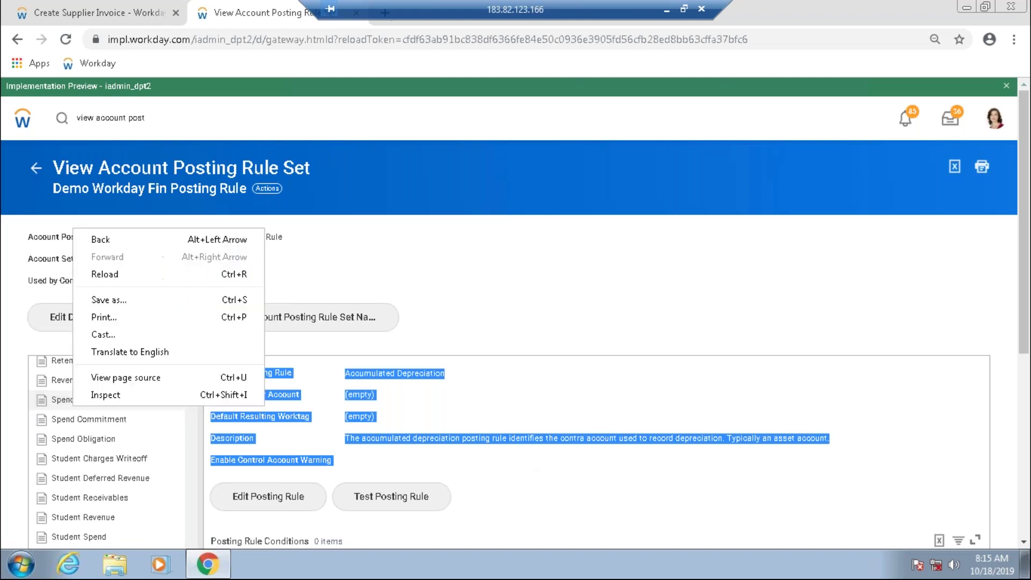
{"action": "left_click", "coordinate": [59, 400]}
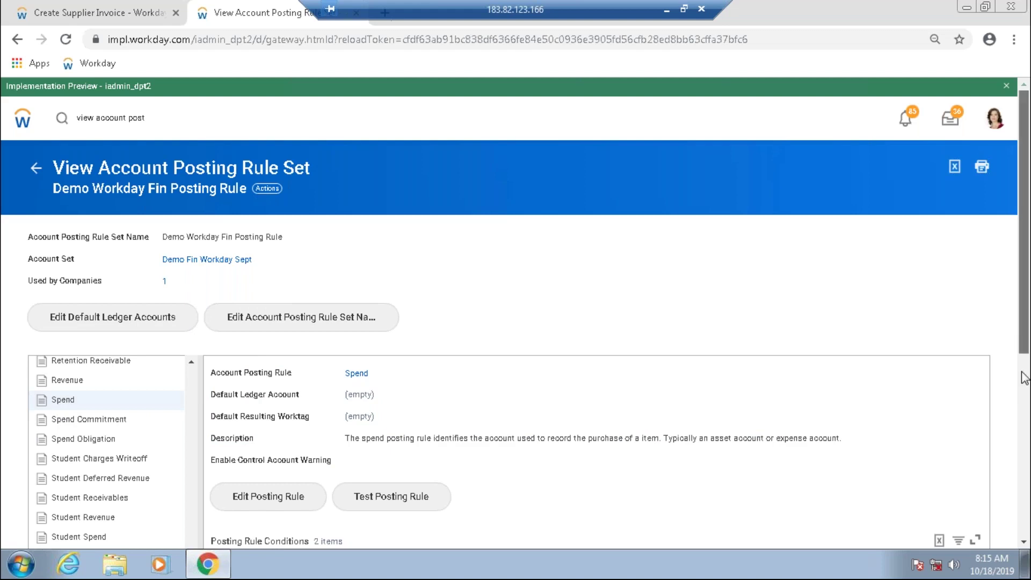
{"action": "scroll", "coordinate": [618, 411], "scroll_direction": "down", "scroll_amount": 4}
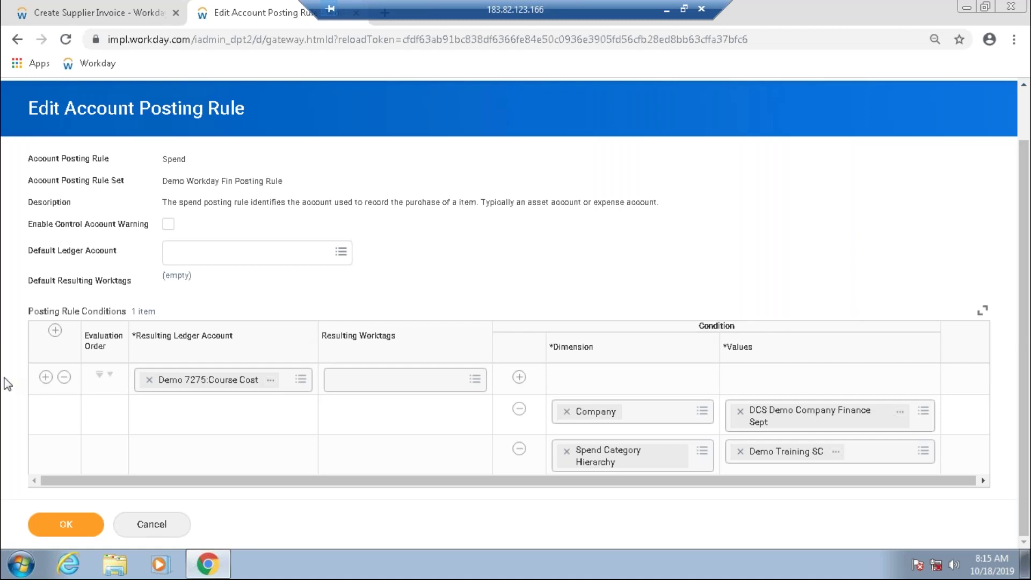
Add a second posting rule condition row with Demo 7275:Course Cost as its resulting ledger account.
{"action": "left_click", "coordinate": [46, 377]}
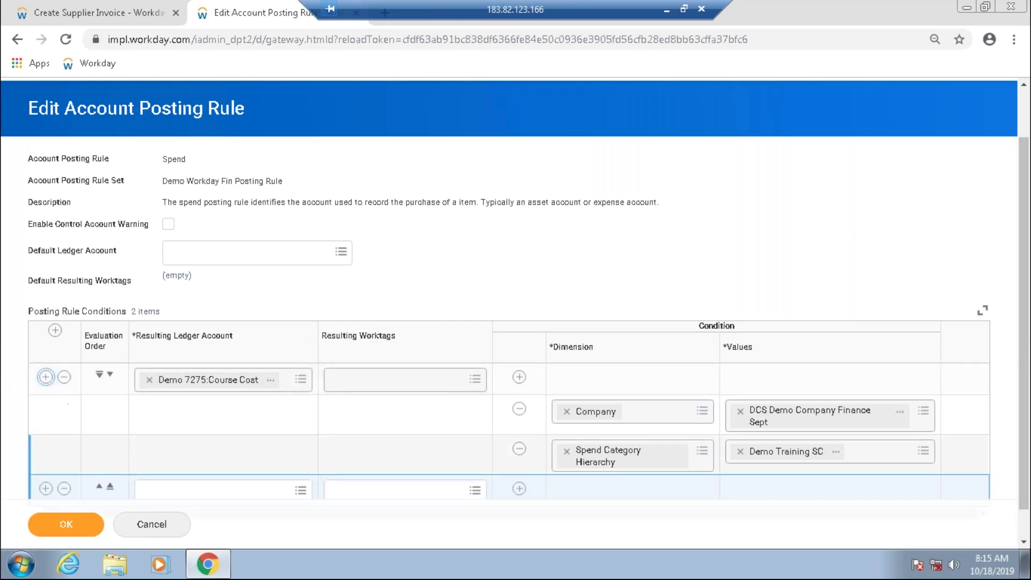
{"action": "left_click", "coordinate": [190, 468]}
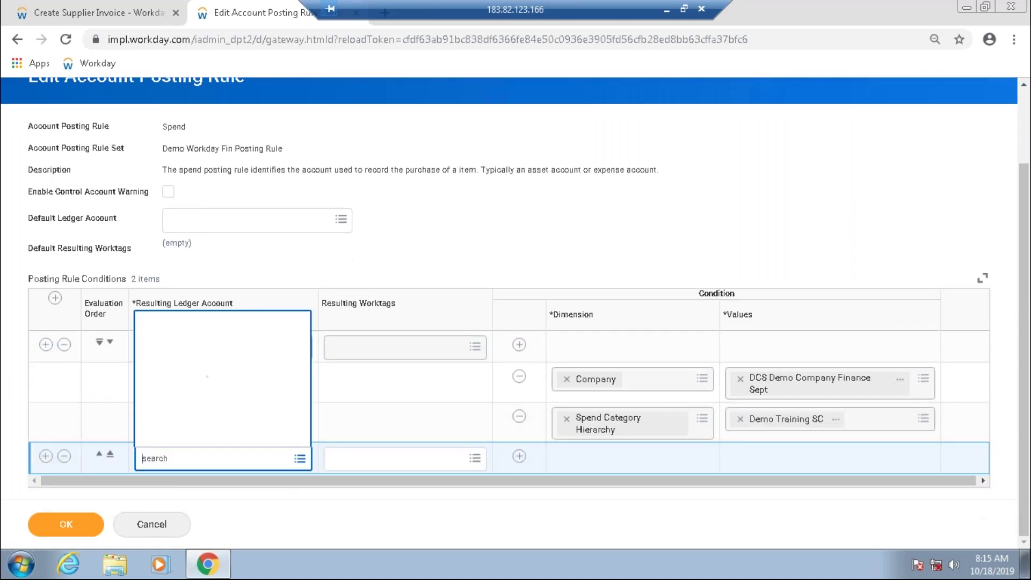
{"action": "type", "text": "Demo"}
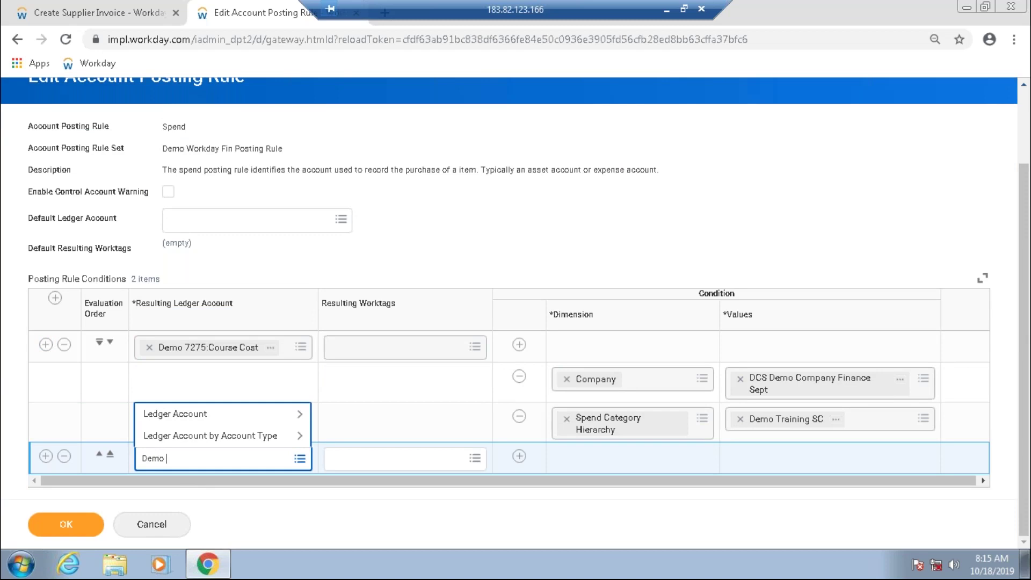
{"action": "type", "text": " 7275:Course Cost"}
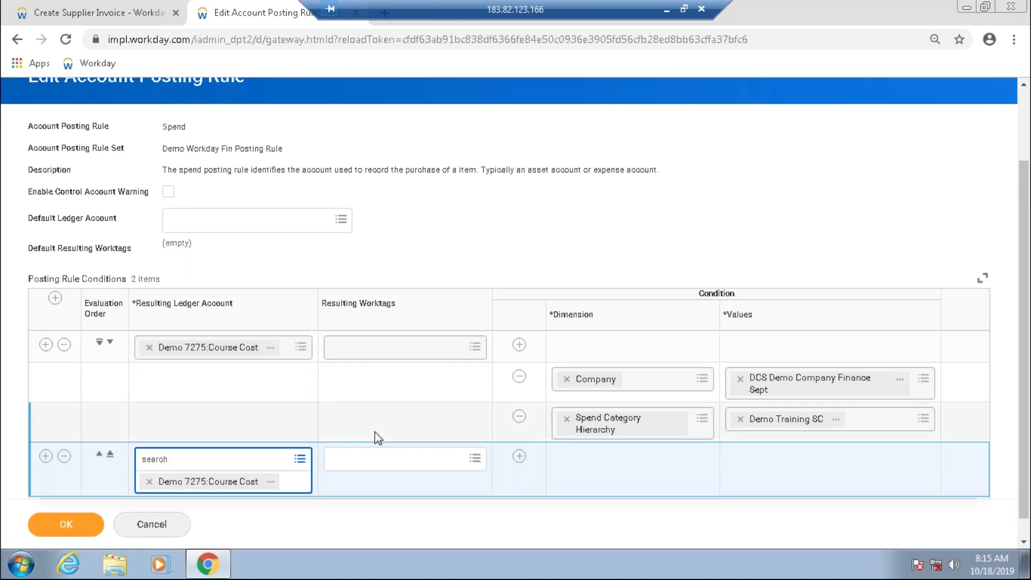
{"action": "left_click", "coordinate": [382, 436]}
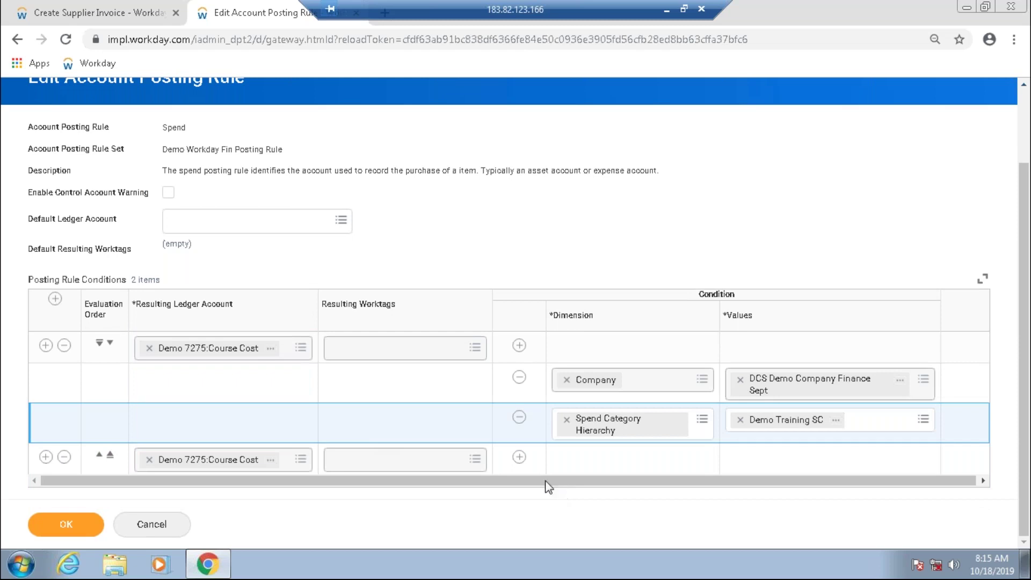
Add a Company dimension to the second posting rule condition with the value DCS Demo Company Finance Sept.
{"action": "left_click", "coordinate": [519, 457]}
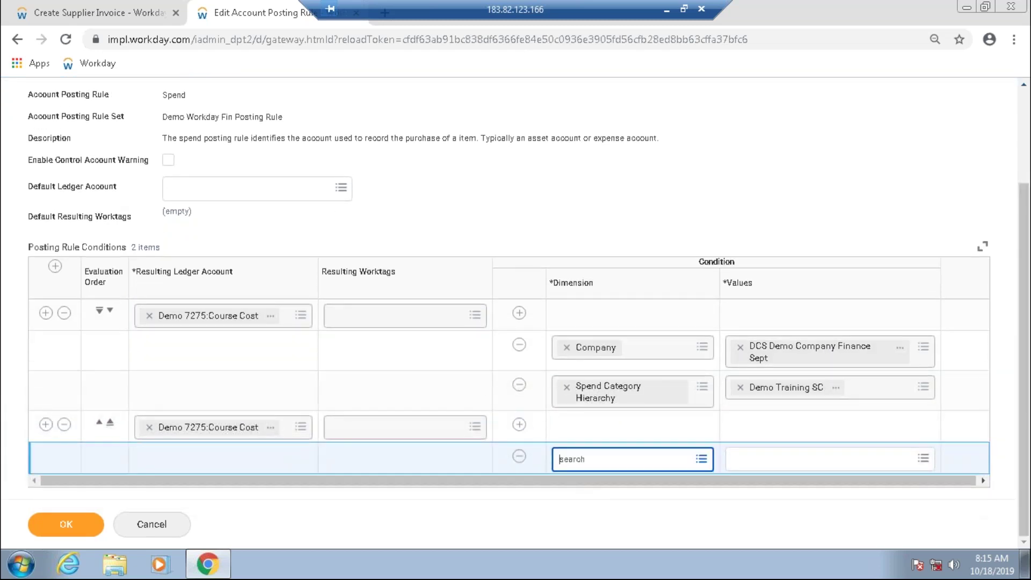
{"action": "type", "text": "c"}
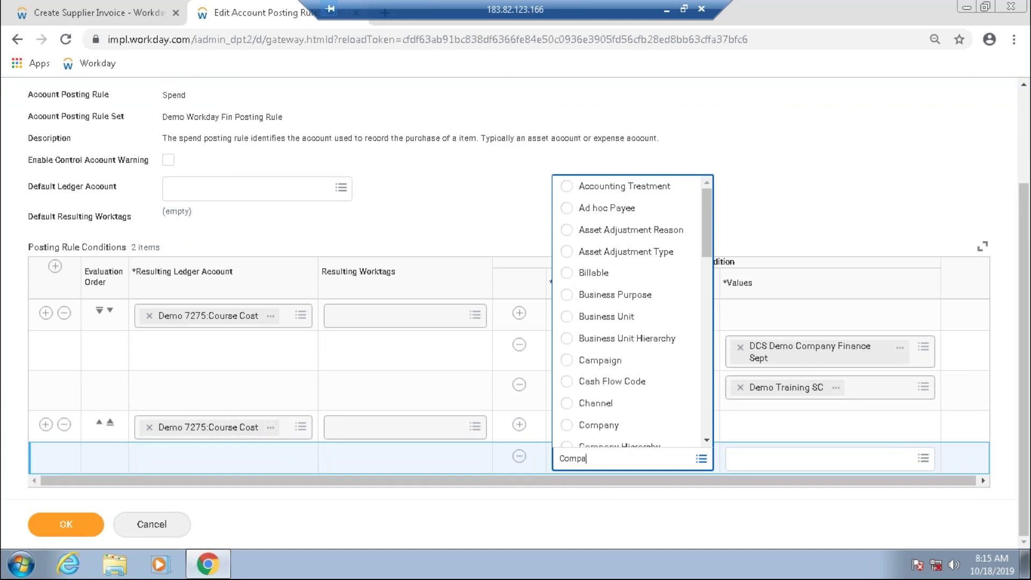
{"action": "left_click", "coordinate": [615, 421]}
{"action": "left_click", "coordinate": [778, 461]}
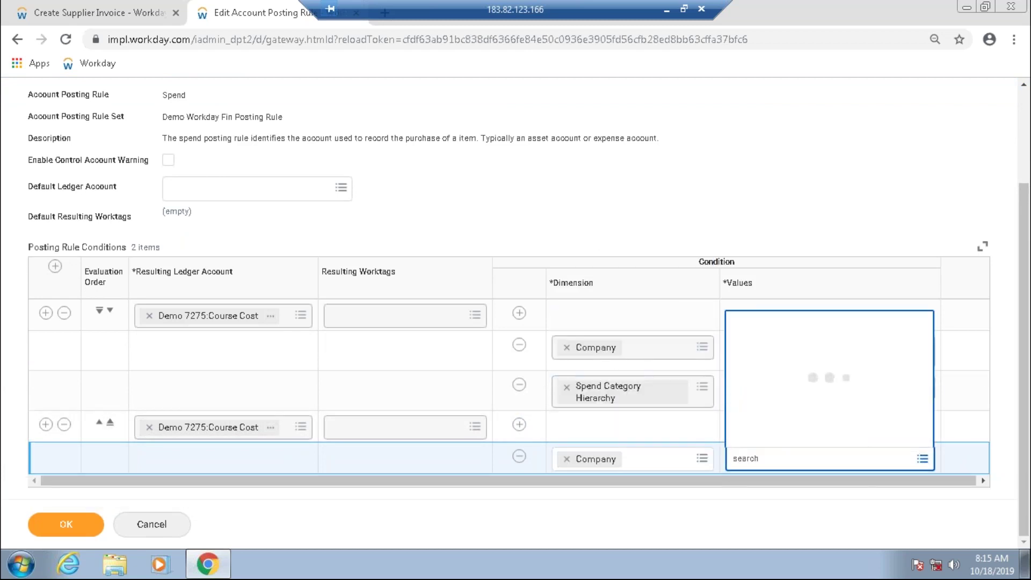
{"action": "type", "text": "demo"}
{"action": "key", "text": "Return"}
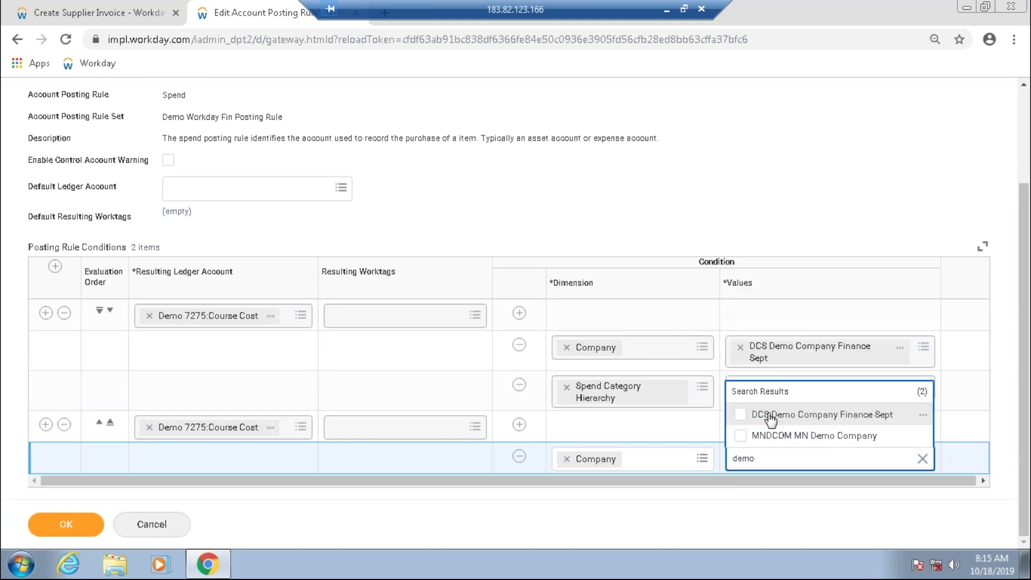
{"action": "left_click", "coordinate": [771, 414]}
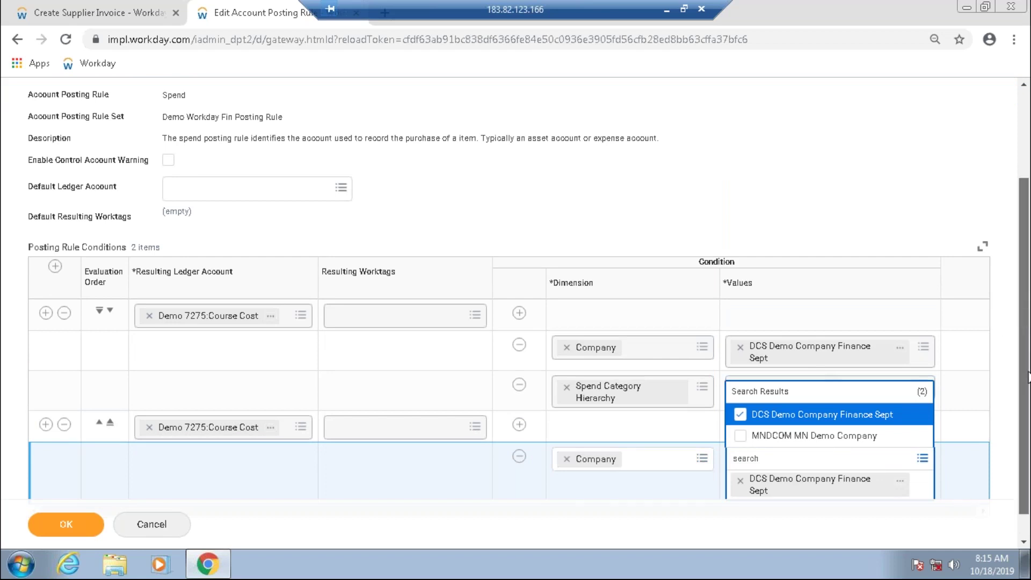
{"action": "scroll", "coordinate": [486, 414], "scroll_direction": "down", "scroll_amount": 1}
{"action": "scroll", "coordinate": [518, 395], "scroll_direction": "up", "scroll_amount": 1}
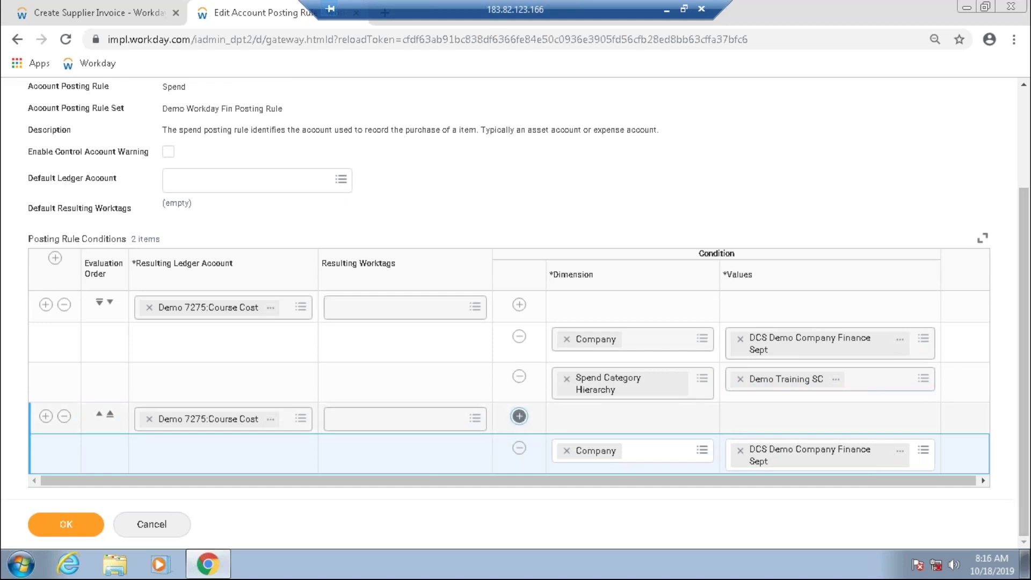
Add a Cost Center dimension to the second posting rule condition with the value DFCCS Demo Finance CC Training.
{"action": "left_click", "coordinate": [519, 416]}
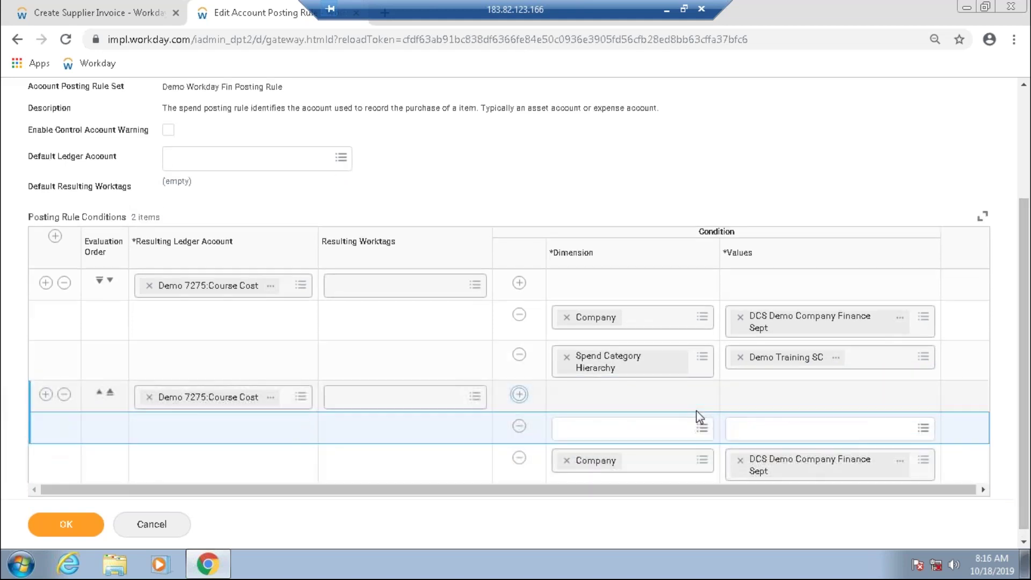
{"action": "left_click", "coordinate": [633, 422]}
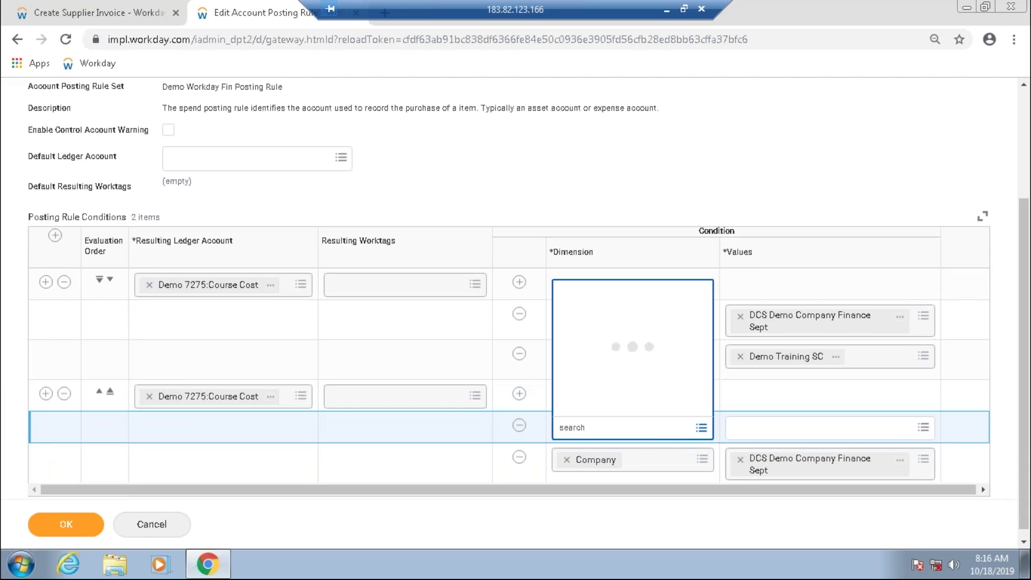
{"action": "type", "text": "Cost"}
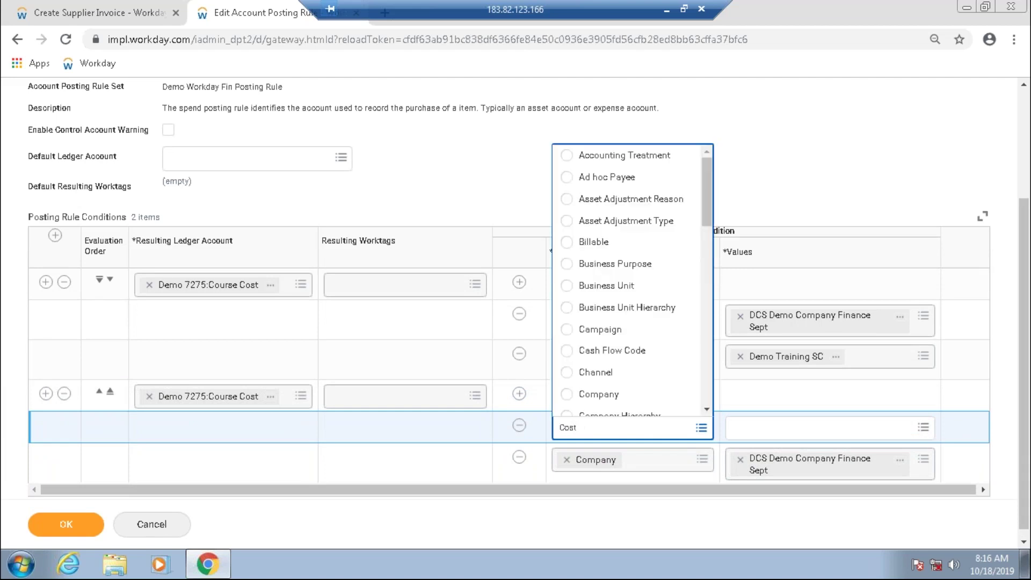
{"action": "type", "text": " center"}
{"action": "key", "text": "Return"}
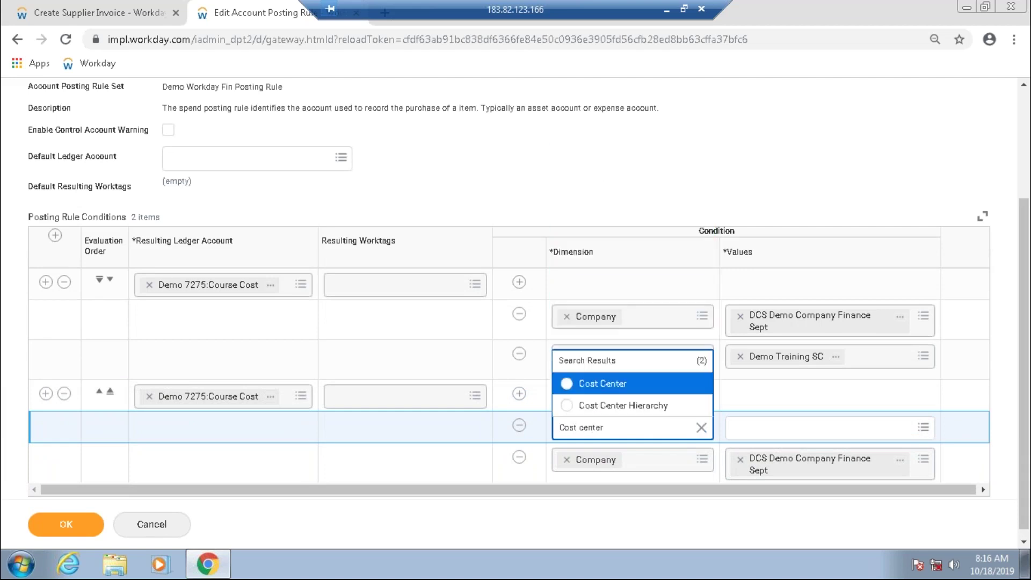
{"action": "left_click", "coordinate": [618, 395]}
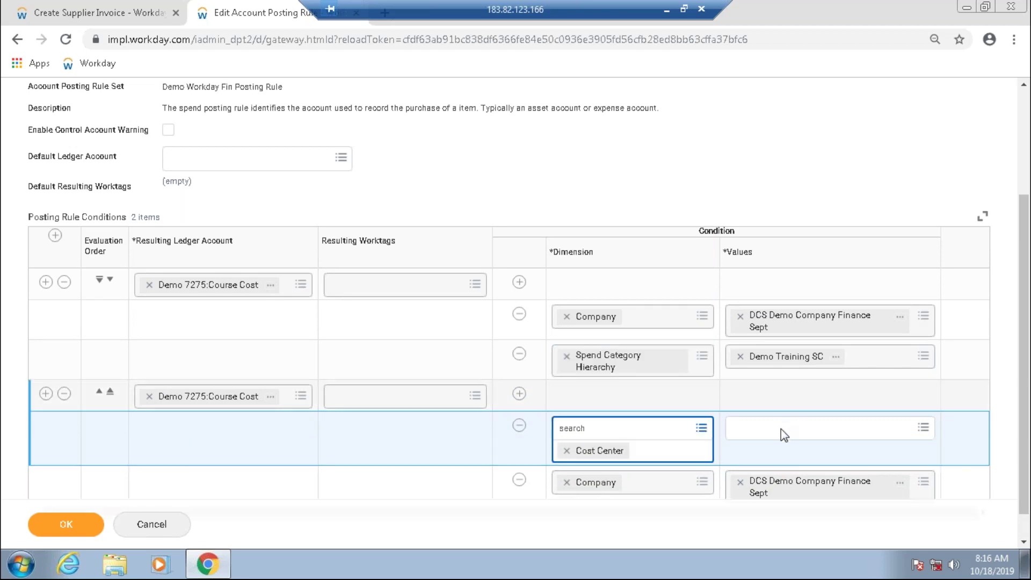
{"action": "type", "text": "demo"}
{"action": "key", "text": "Return"}
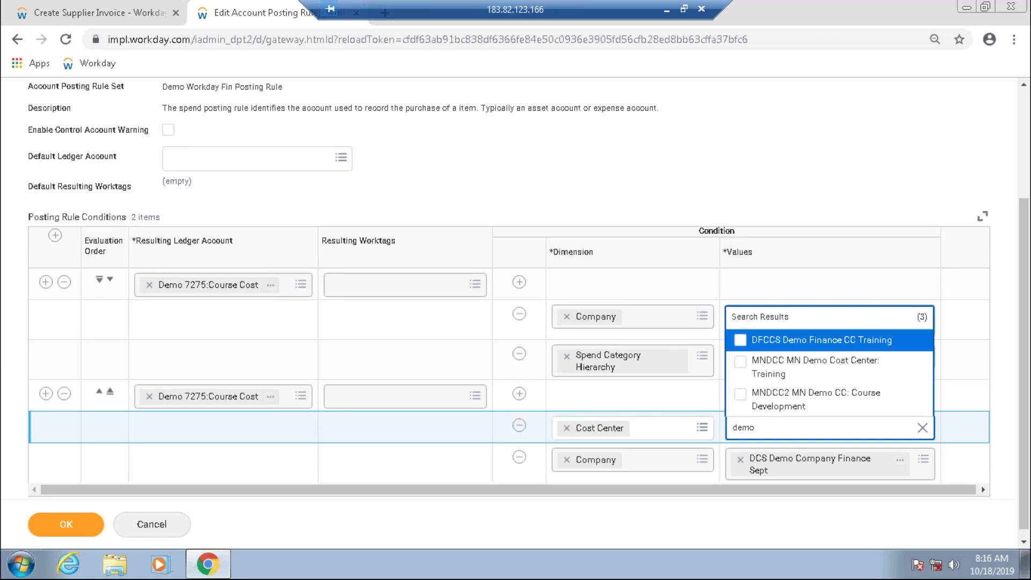
{"action": "left_click", "coordinate": [741, 342]}
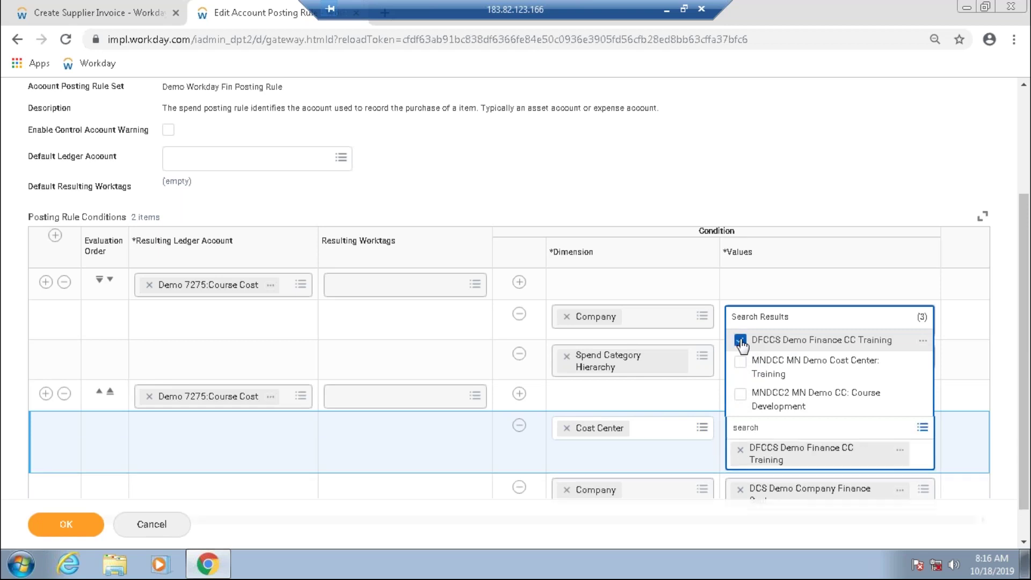
{"action": "left_click", "coordinate": [436, 203]}
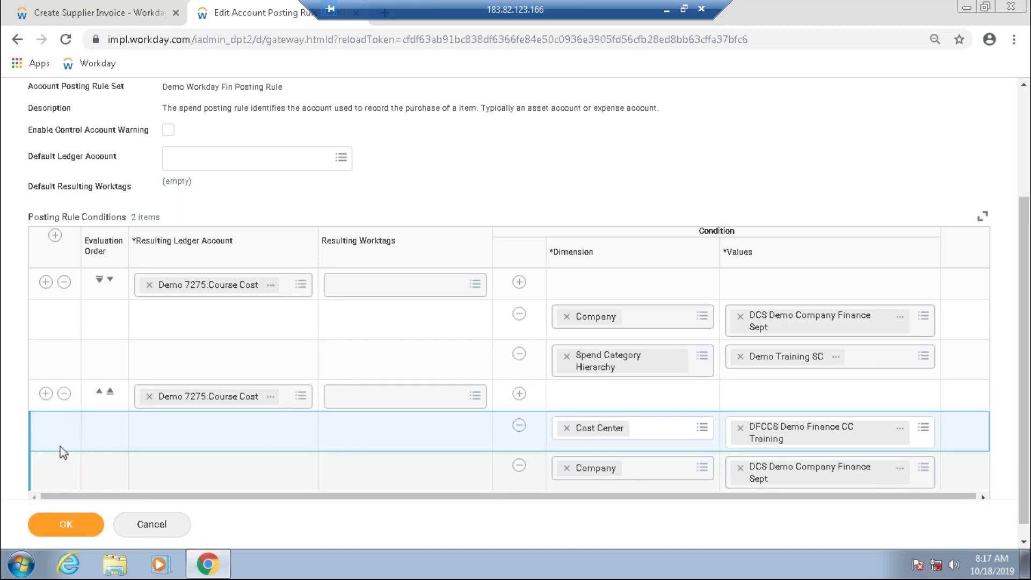
Add a third posting rule condition row and remove the Cost Center dimension from the second condition.
{"action": "left_click", "coordinate": [46, 393]}
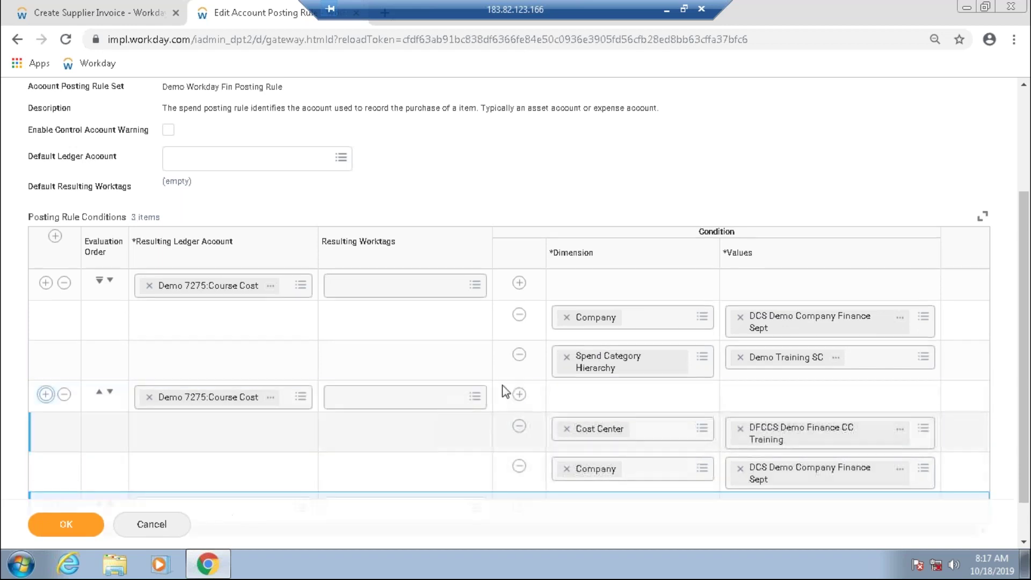
{"action": "scroll", "coordinate": [442, 428], "scroll_direction": "down", "scroll_amount": 1}
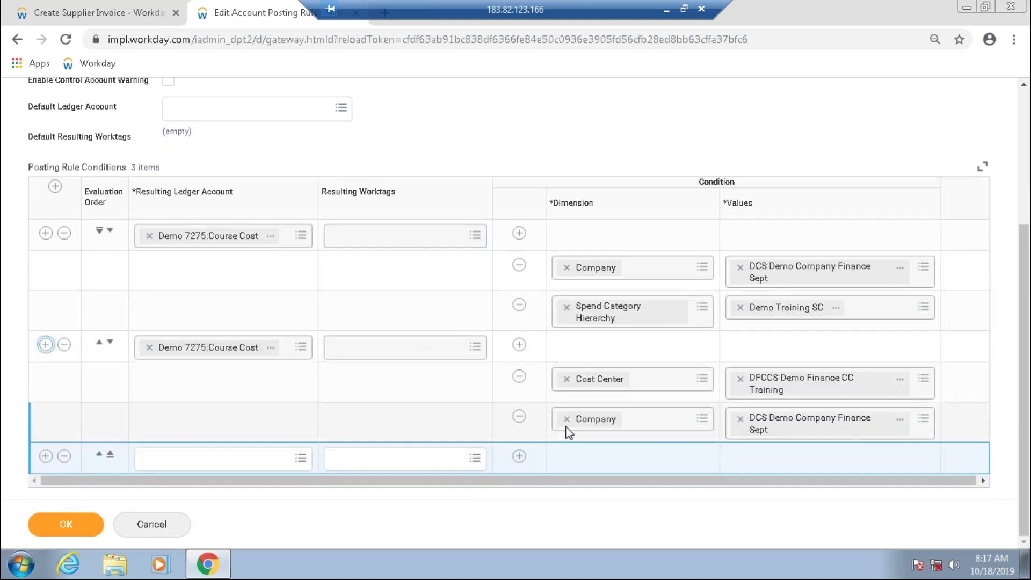
{"action": "left_click", "coordinate": [580, 424]}
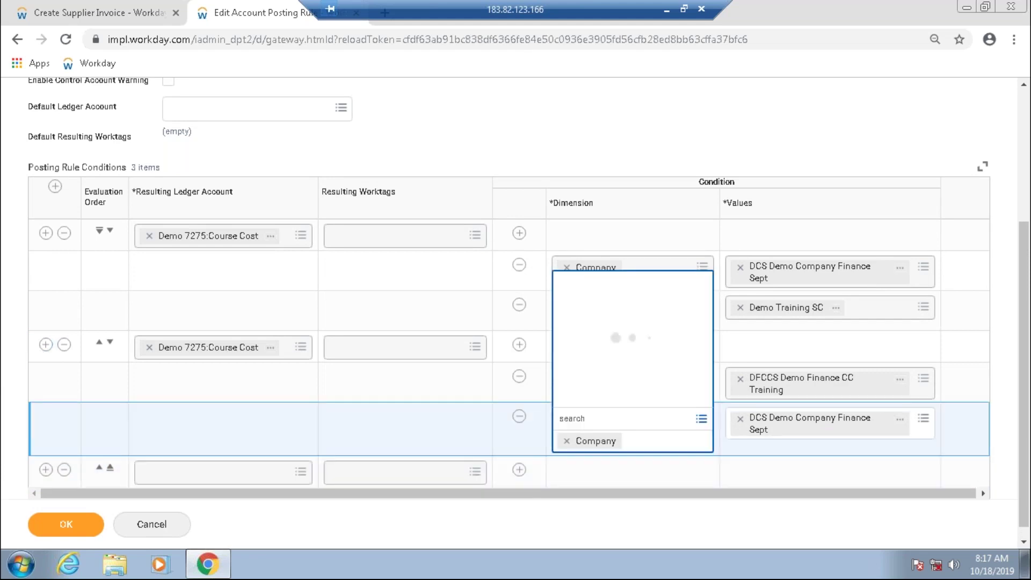
{"action": "left_click", "coordinate": [425, 391]}
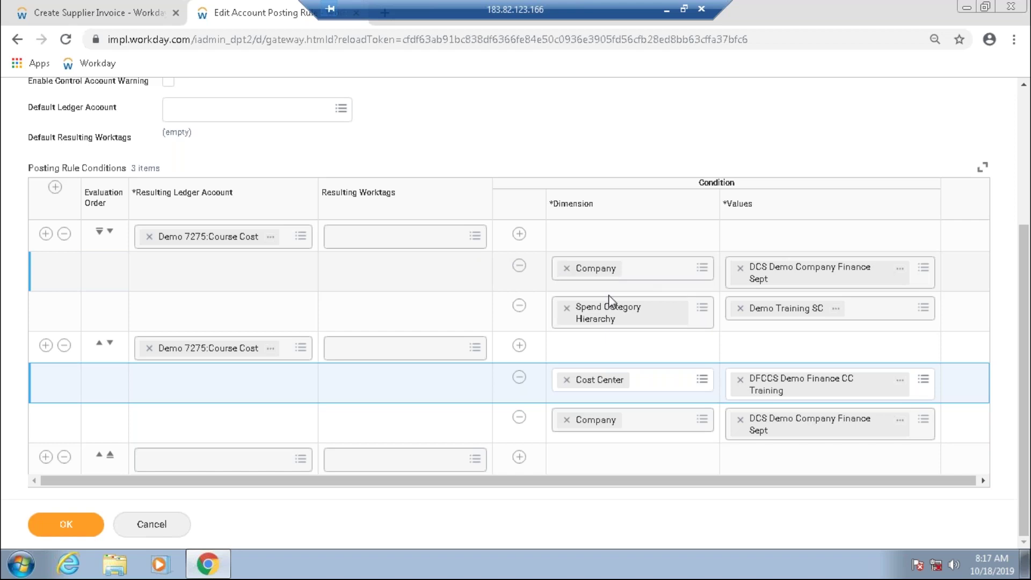
{"action": "left_click", "coordinate": [518, 377]}
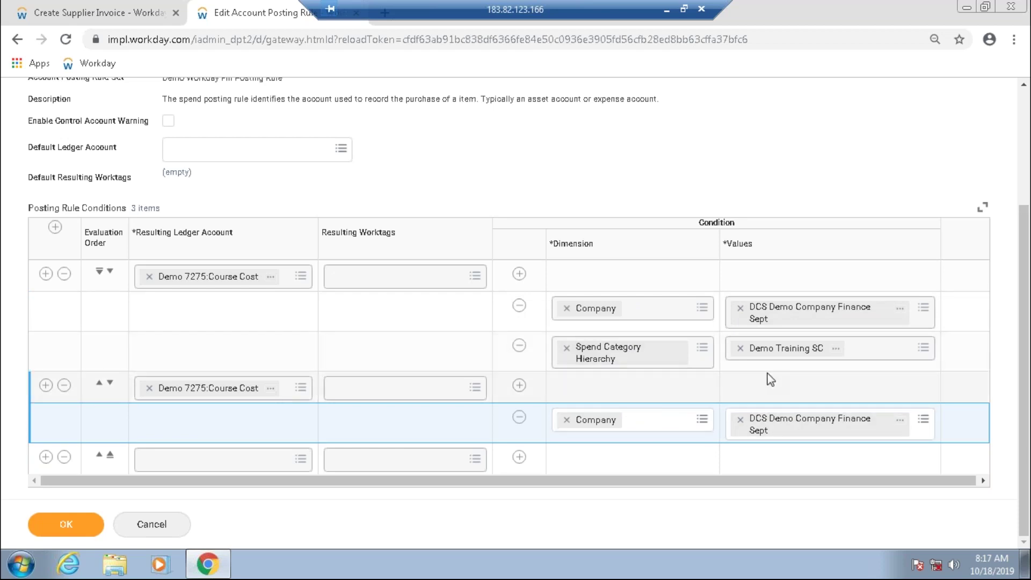
Move the company-only condition to the top of the evaluation order and set its resulting ledger account to 1100:Suspense.
{"action": "left_click", "coordinate": [100, 383]}
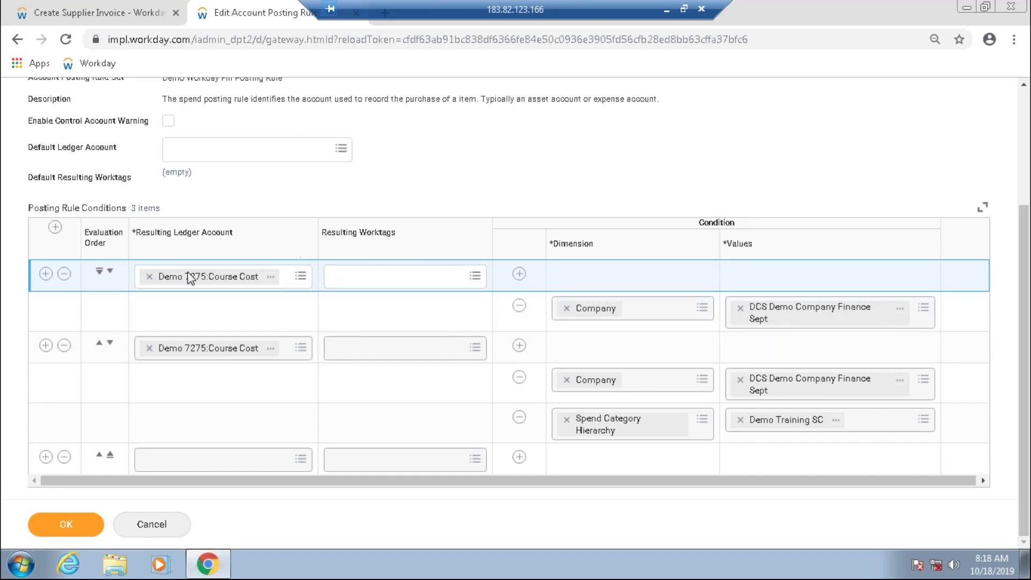
{"action": "left_click", "coordinate": [149, 277]}
{"action": "left_click", "coordinate": [153, 286]}
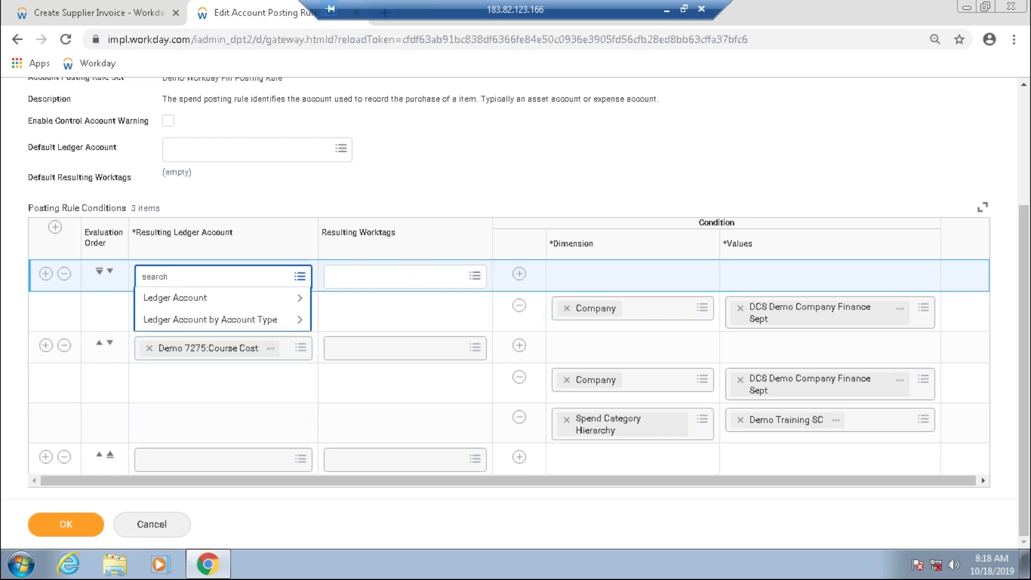
{"action": "type", "text": "1100"}
{"action": "key", "text": "Return"}
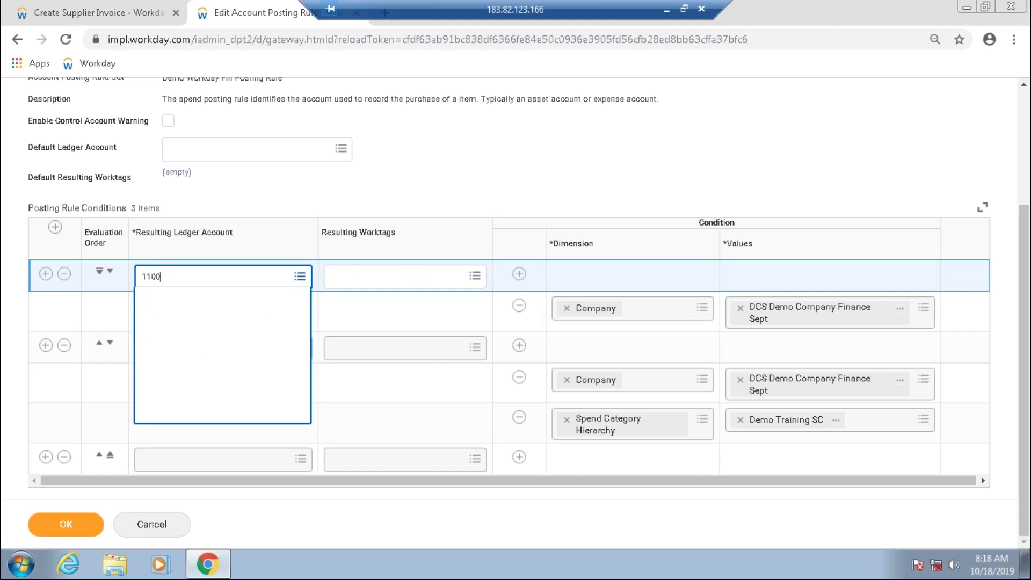
{"action": "left_click", "coordinate": [381, 311]}
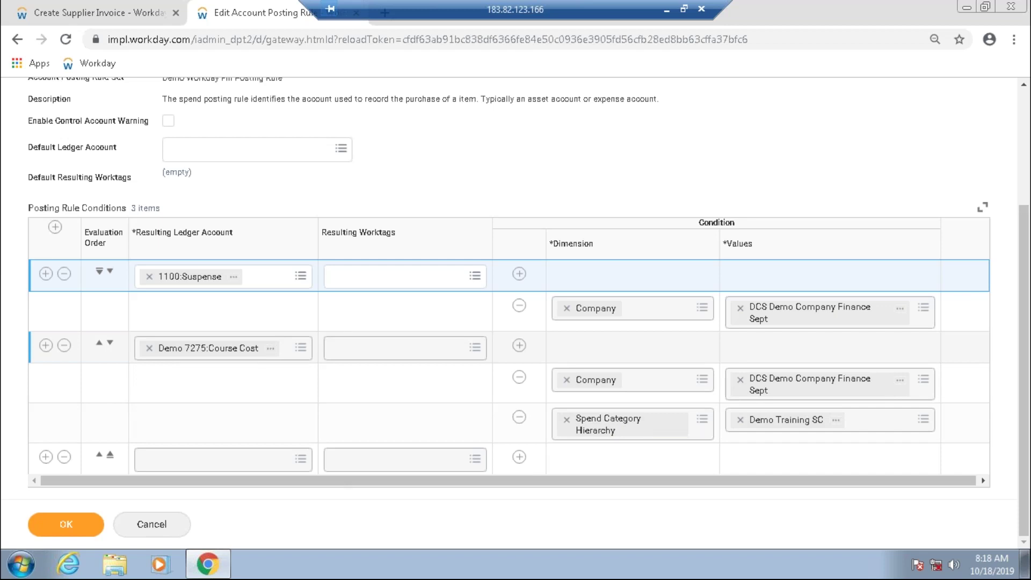
Put the Demo 7275:Course Cost condition back first, delete the other condition rows, and save the Spend posting rule.
{"action": "left_click", "coordinate": [97, 346]}
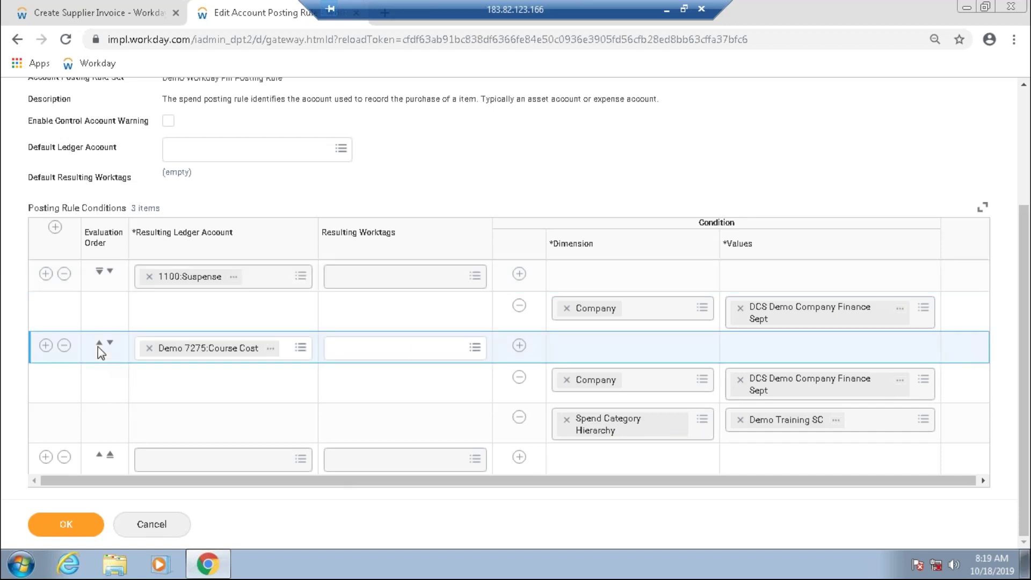
{"action": "left_click", "coordinate": [99, 344]}
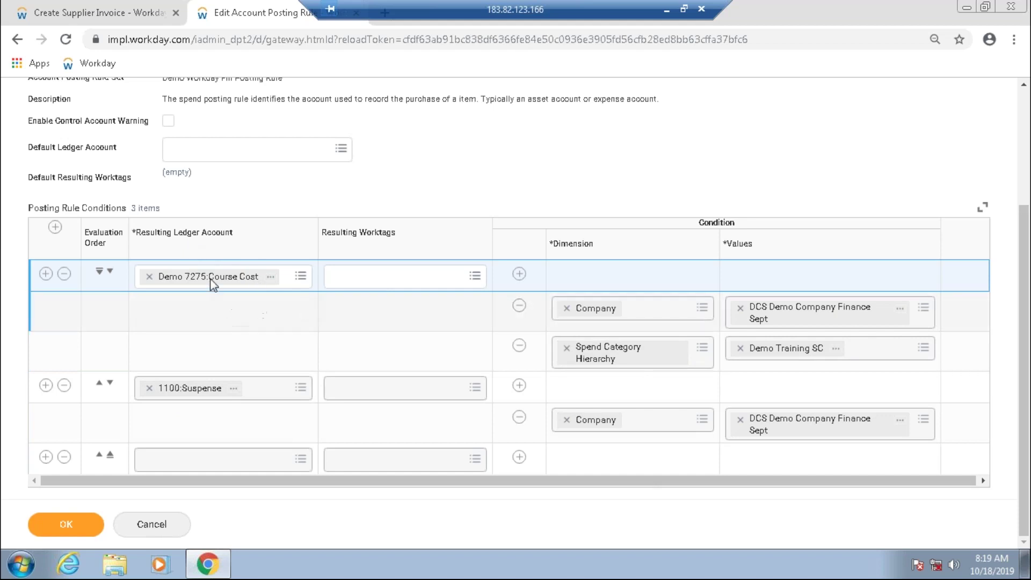
{"action": "left_click", "coordinate": [64, 386]}
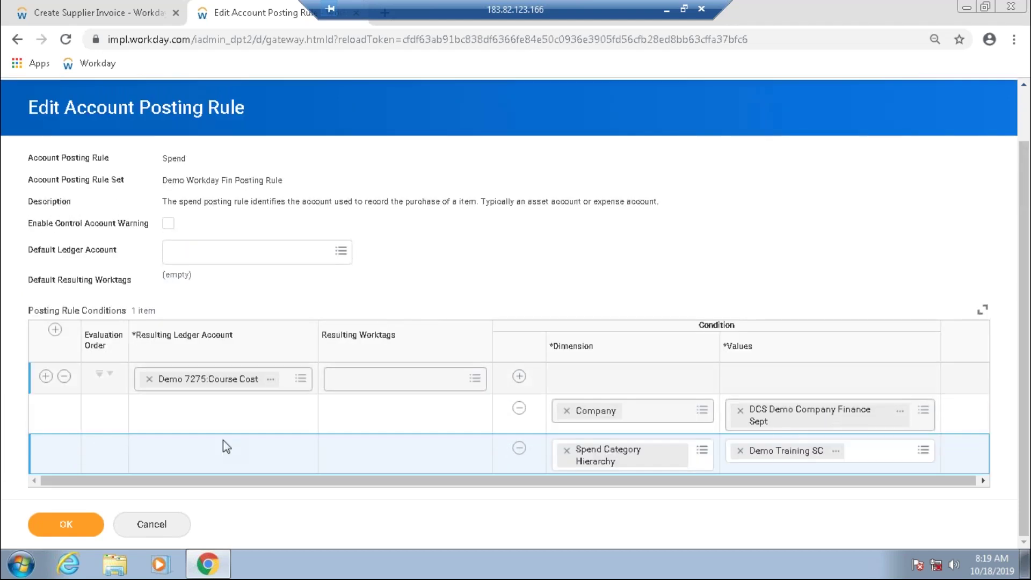
{"action": "left_click", "coordinate": [33, 533]}
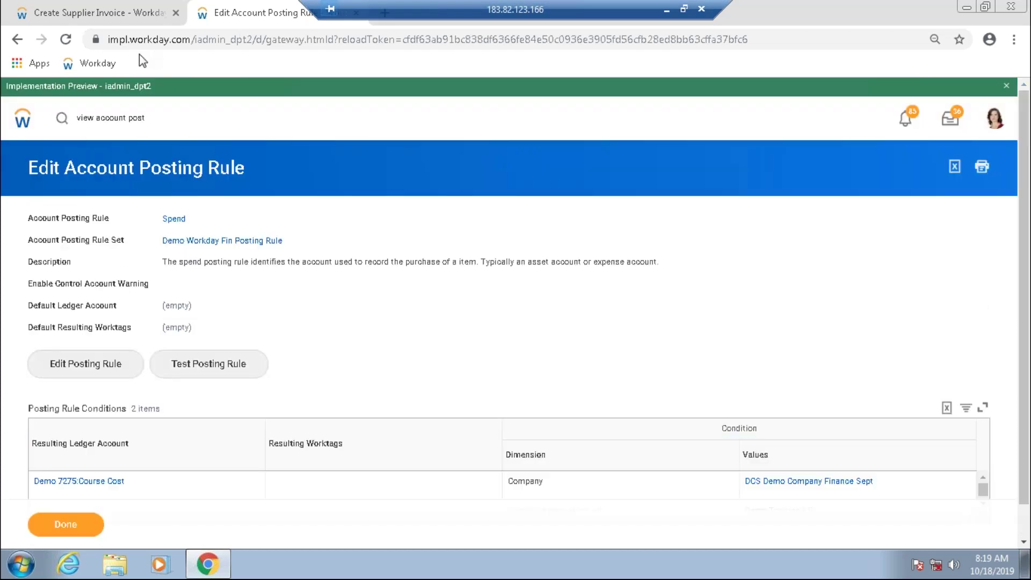
Review the invoice lines, including the Worktags column, on the already open Create Supplier Invoice form.
{"action": "key", "text": "ctrl+shift+Tab"}
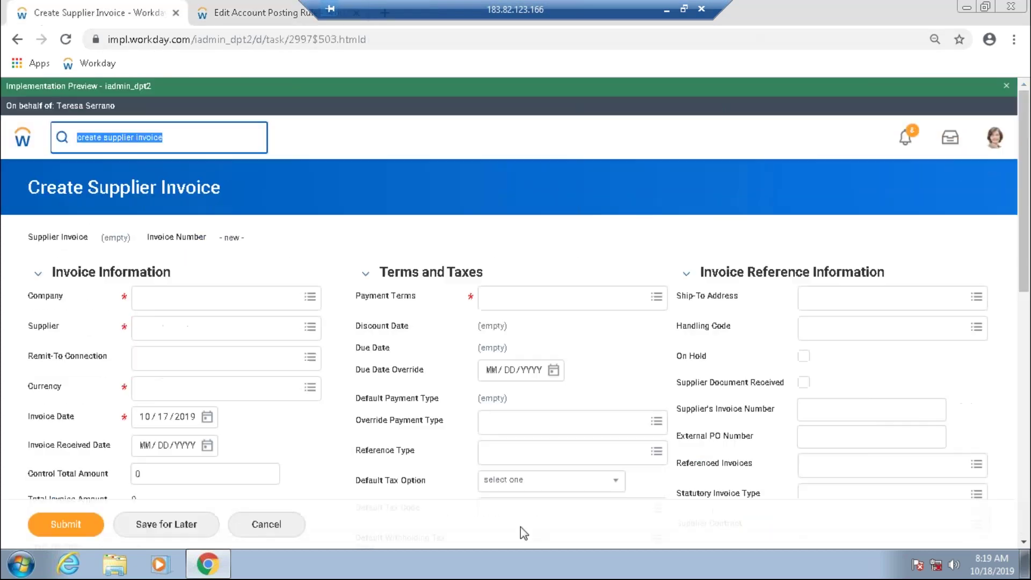
{"action": "scroll", "coordinate": [553, 428], "scroll_direction": "down", "scroll_amount": 1}
{"action": "scroll", "coordinate": [515, 311], "scroll_direction": "down", "scroll_amount": 10}
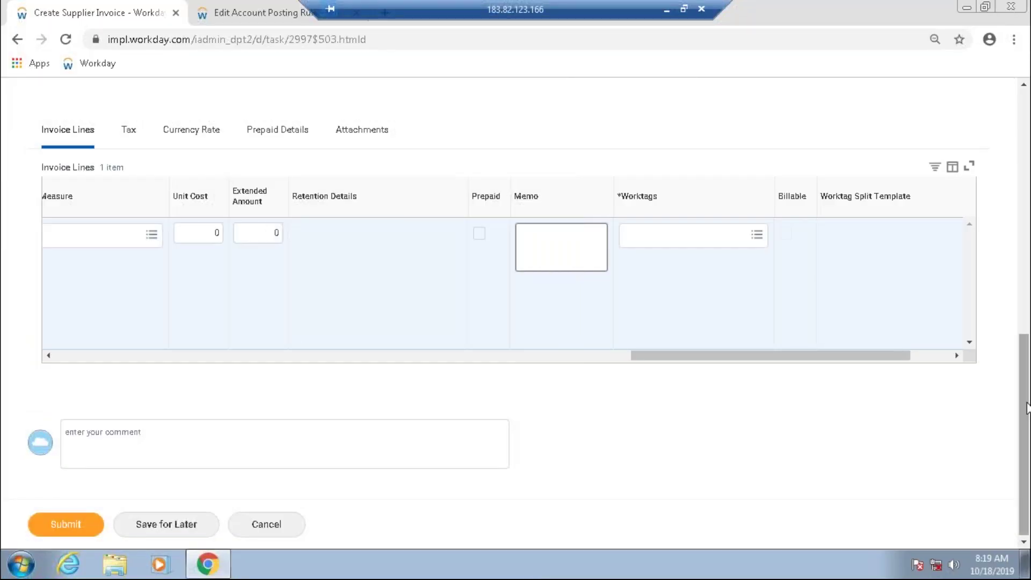
{"action": "left_click_drag", "start_coordinate": [1027, 408], "coordinate": [1020, 113]}
Open the Maintain Worktag Usage report and display the worktag types for the Supplier Invoice taggable type.
{"action": "left_click", "coordinate": [53, 137]}
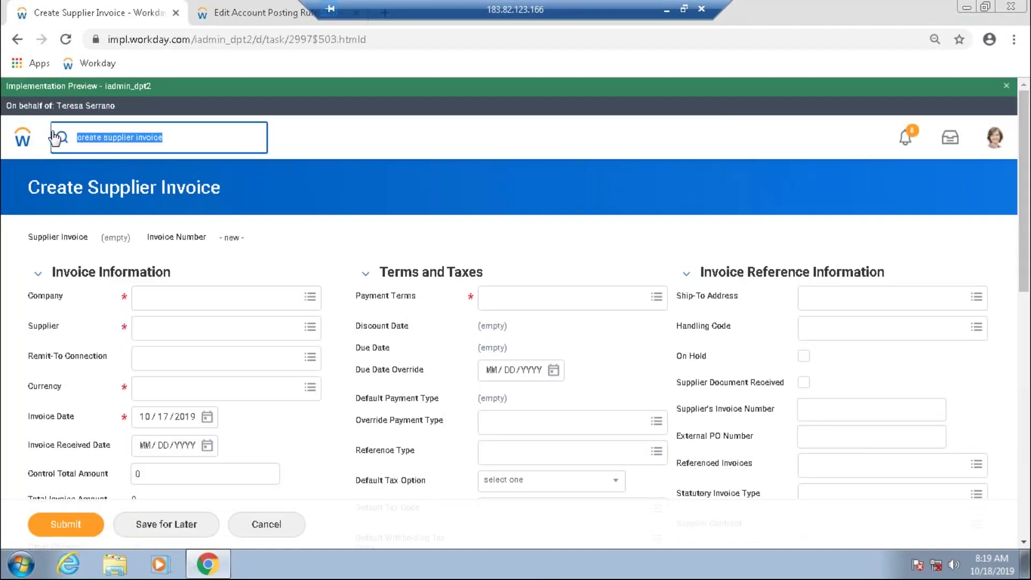
{"action": "type", "text": "main worktag usa"}
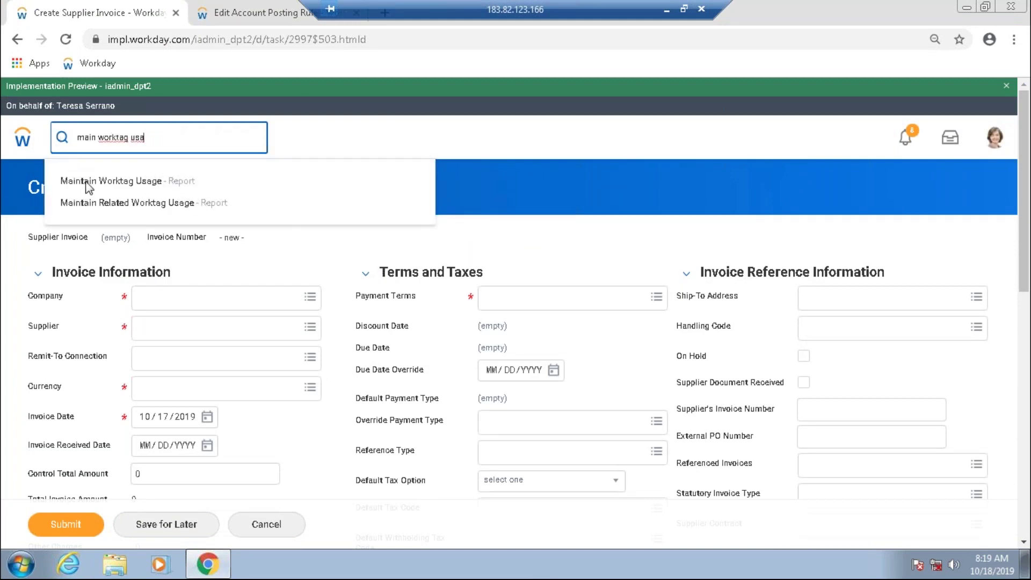
{"action": "left_click", "coordinate": [88, 183]}
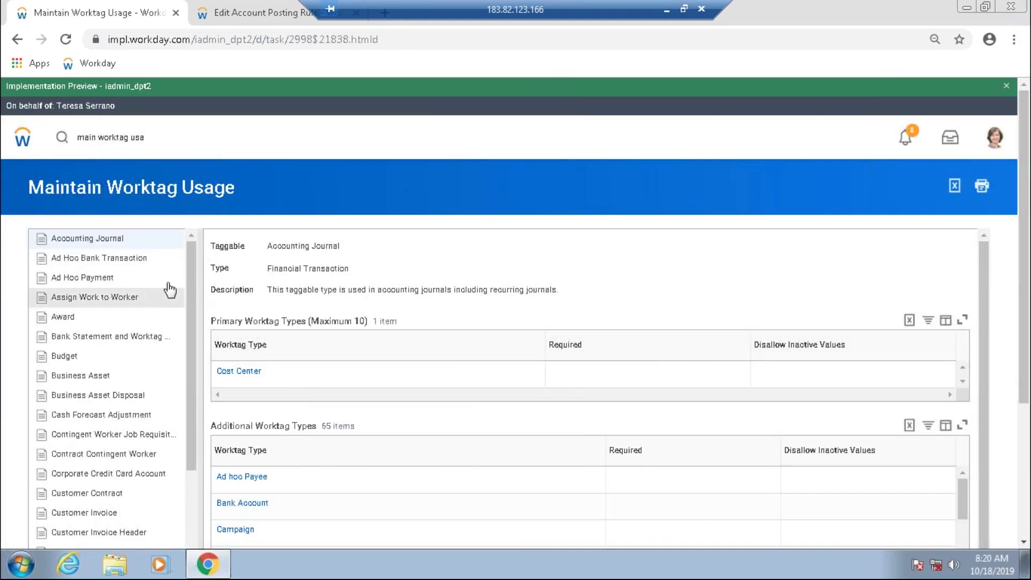
{"action": "left_click_drag", "start_coordinate": [193, 402], "coordinate": [204, 573]}
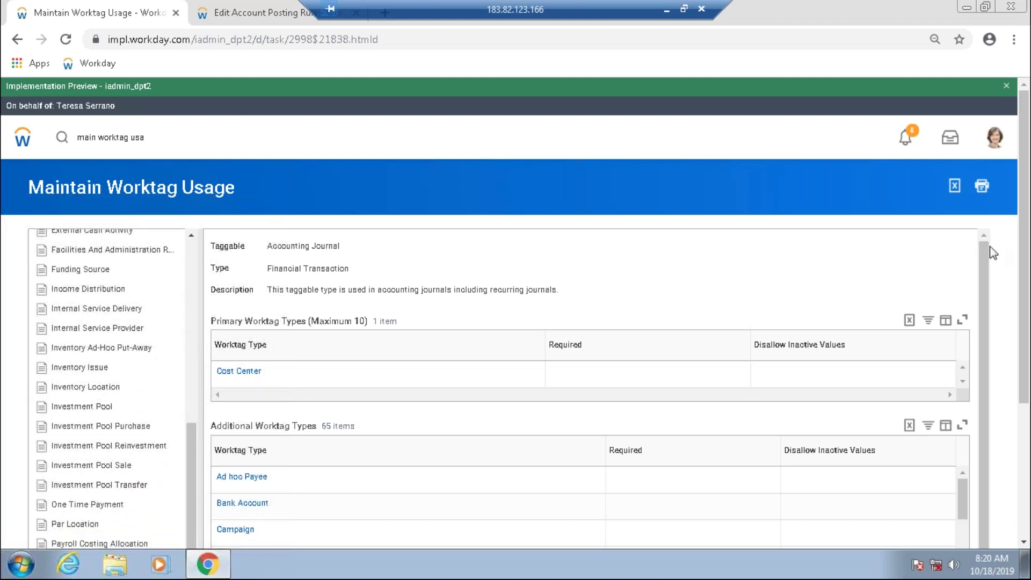
{"action": "left_click_drag", "start_coordinate": [1021, 259], "coordinate": [1022, 401]}
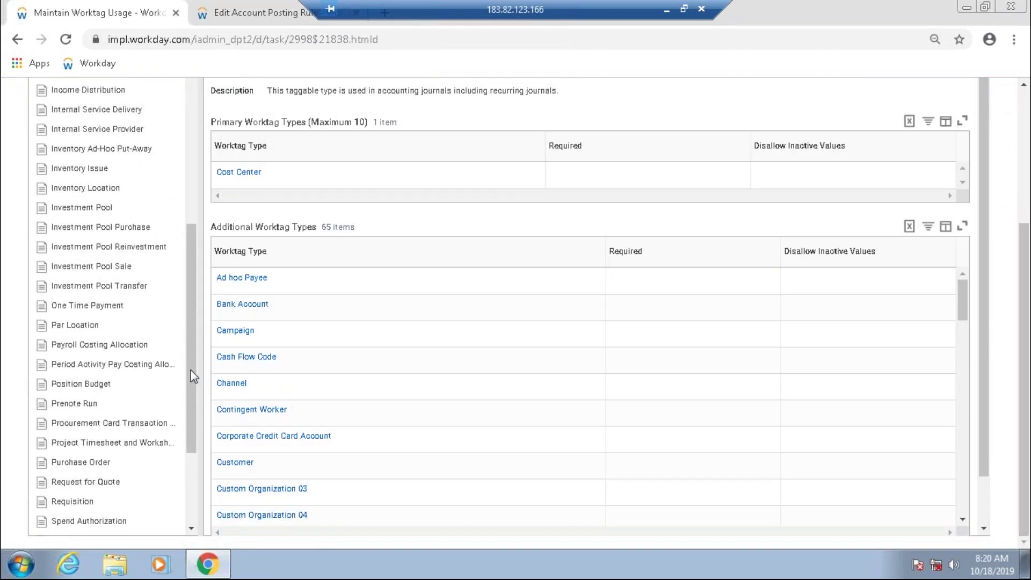
{"action": "scroll", "coordinate": [192, 387], "scroll_direction": "down", "scroll_amount": 3}
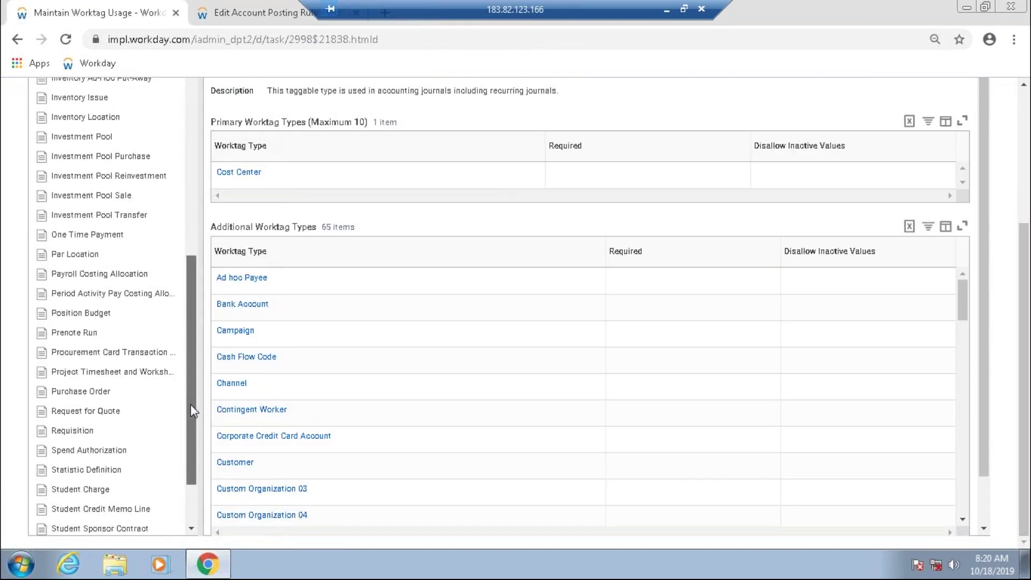
{"action": "scroll", "coordinate": [188, 430], "scroll_direction": "down", "scroll_amount": 2}
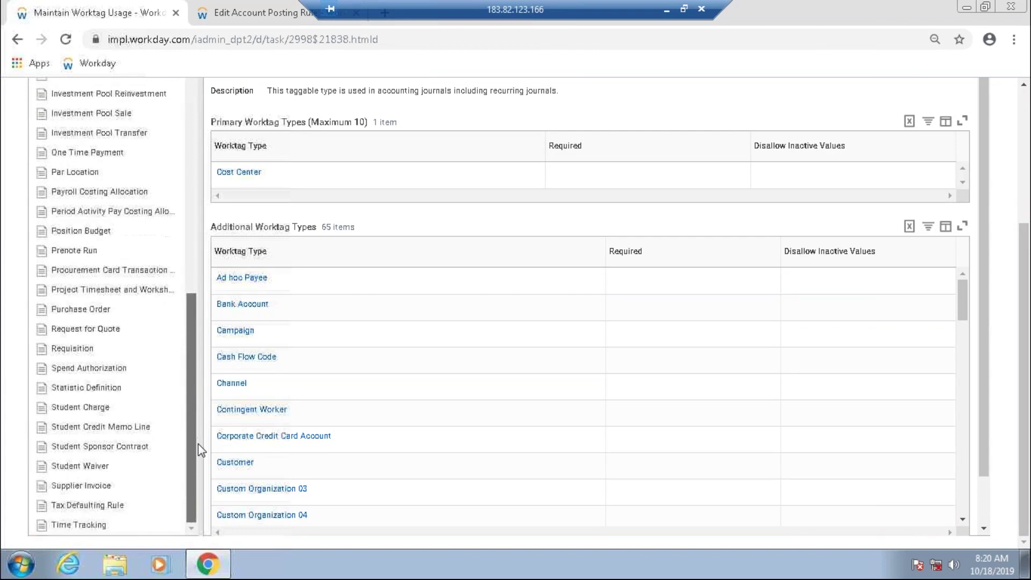
{"action": "left_click", "coordinate": [94, 492]}
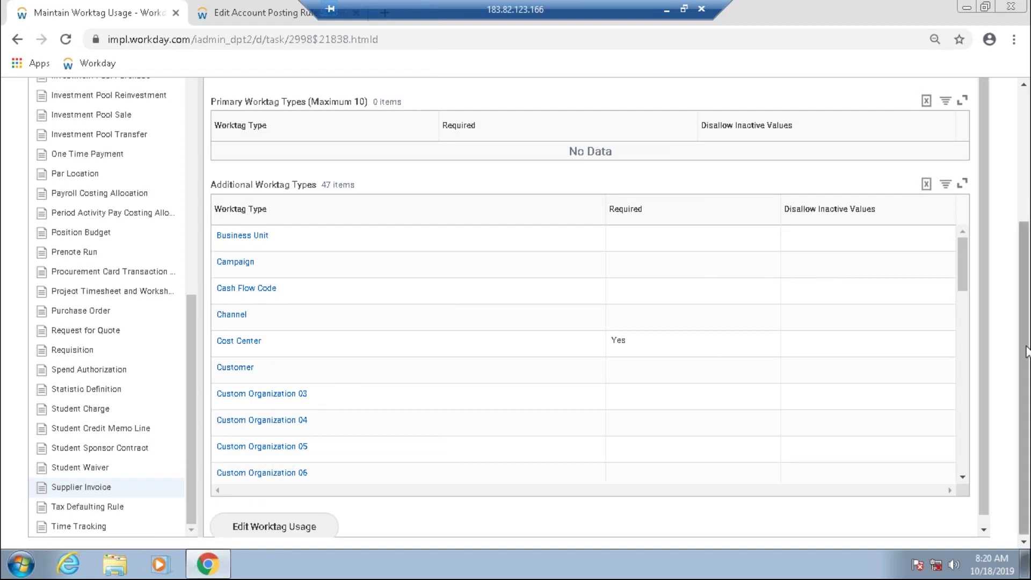
{"action": "scroll", "coordinate": [428, 309], "scroll_direction": "up", "scroll_amount": 2}
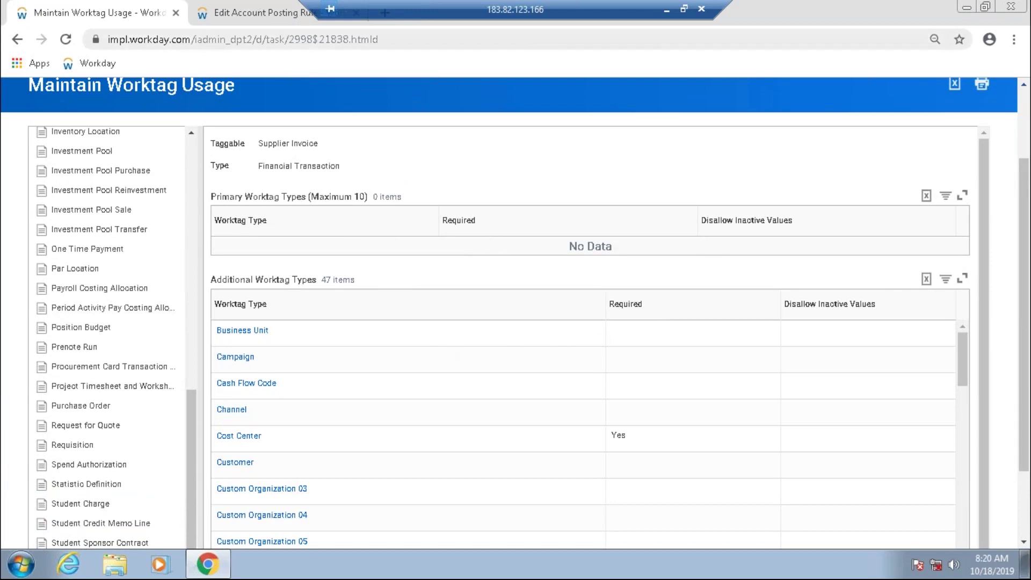
Open a new Create Supplier Invoice form in place of the posting rule and view the invoice lines' Worktags column.
{"action": "left_click", "coordinate": [259, 13]}
{"action": "left_click_drag", "start_coordinate": [153, 118], "coordinate": [41, 105]}
{"action": "type", "text": "create supplier invo"}
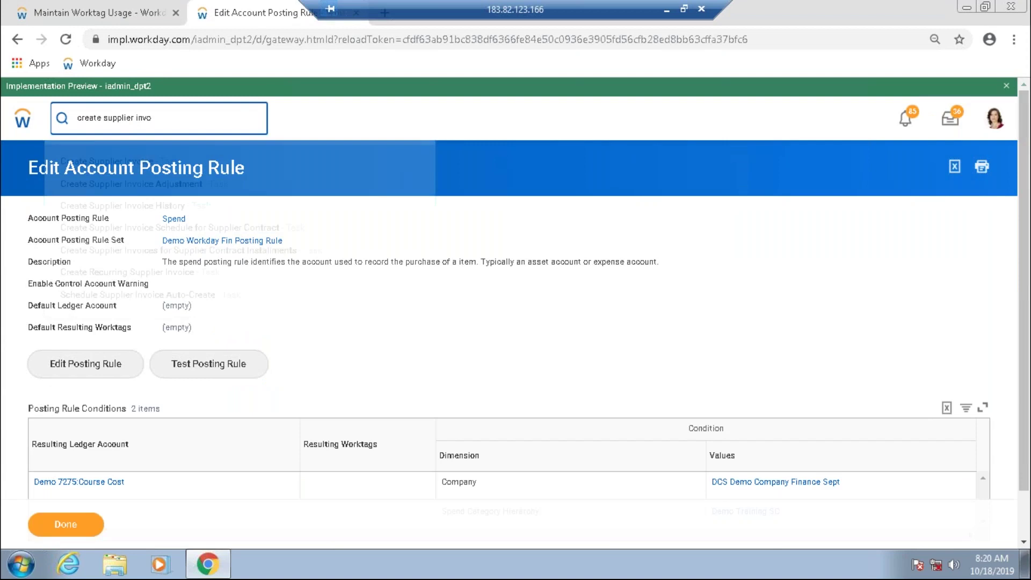
{"action": "left_click", "coordinate": [90, 170]}
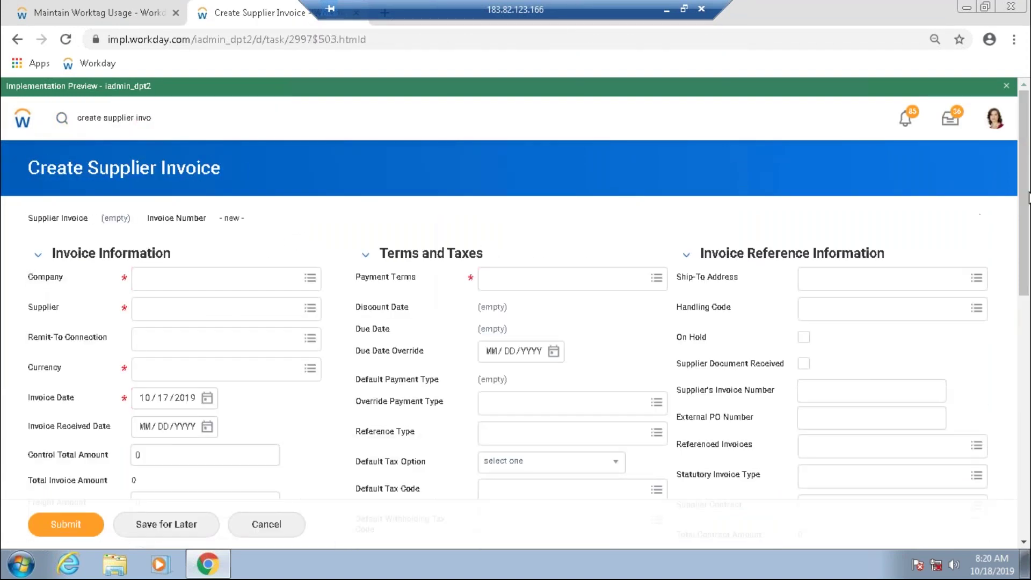
{"action": "left_click", "coordinate": [1023, 349]}
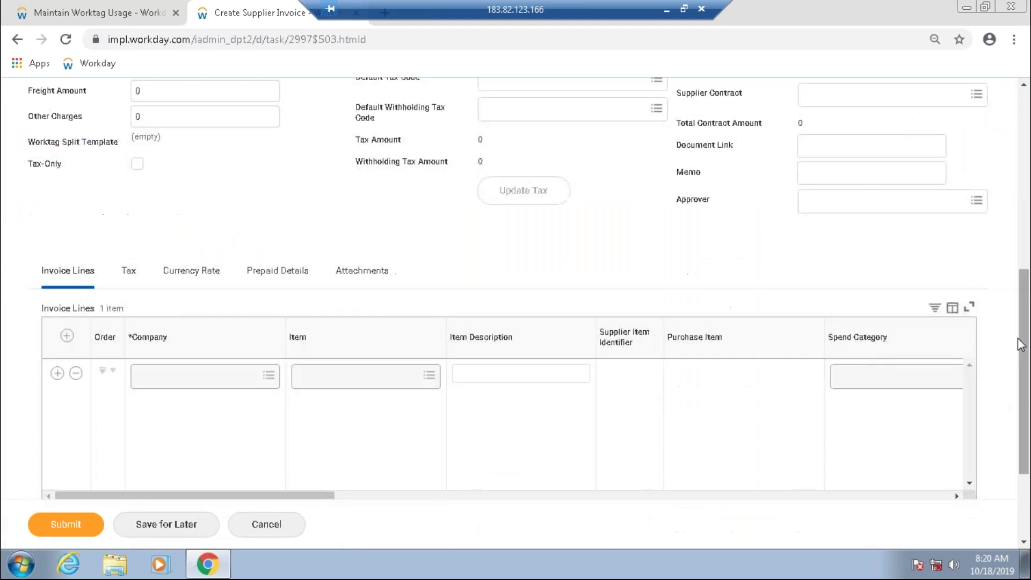
{"action": "left_click_drag", "start_coordinate": [294, 498], "coordinate": [835, 482]}
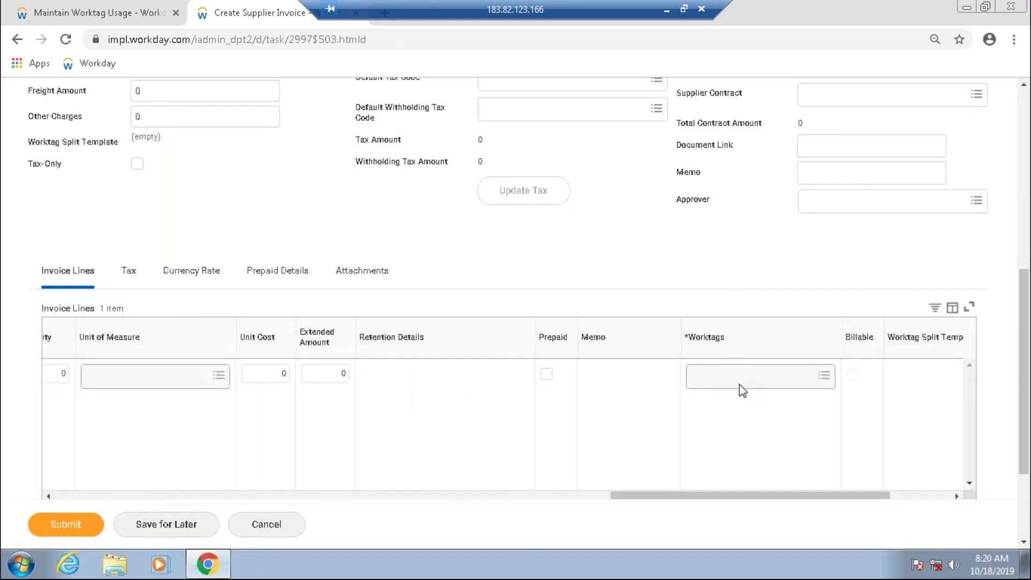
Return to Maintain Worktag Usage and open the Supplier Invoice worktag usage for editing.
{"action": "left_click", "coordinate": [92, 15]}
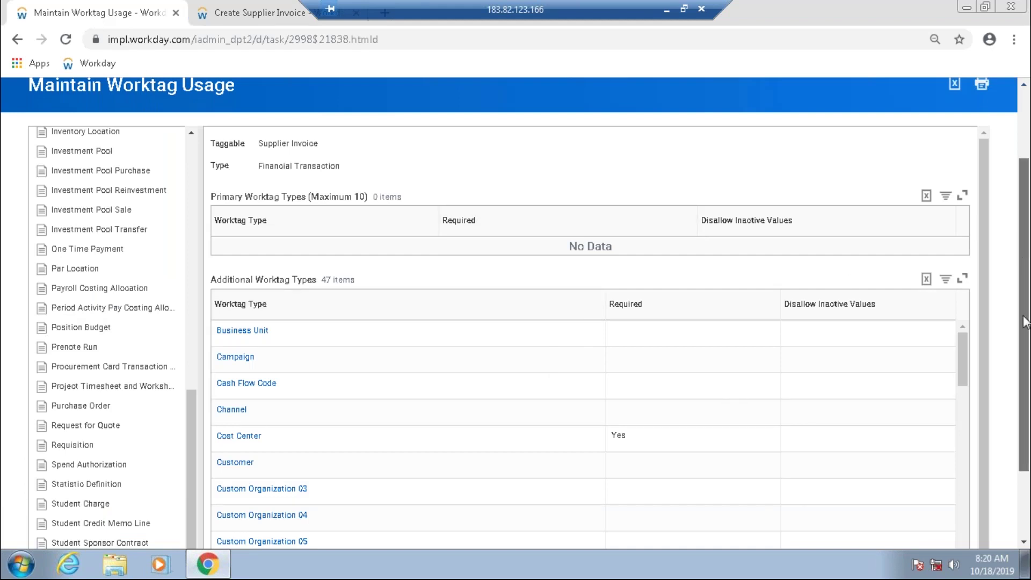
{"action": "scroll", "coordinate": [1025, 321], "scroll_direction": "down", "scroll_amount": 2}
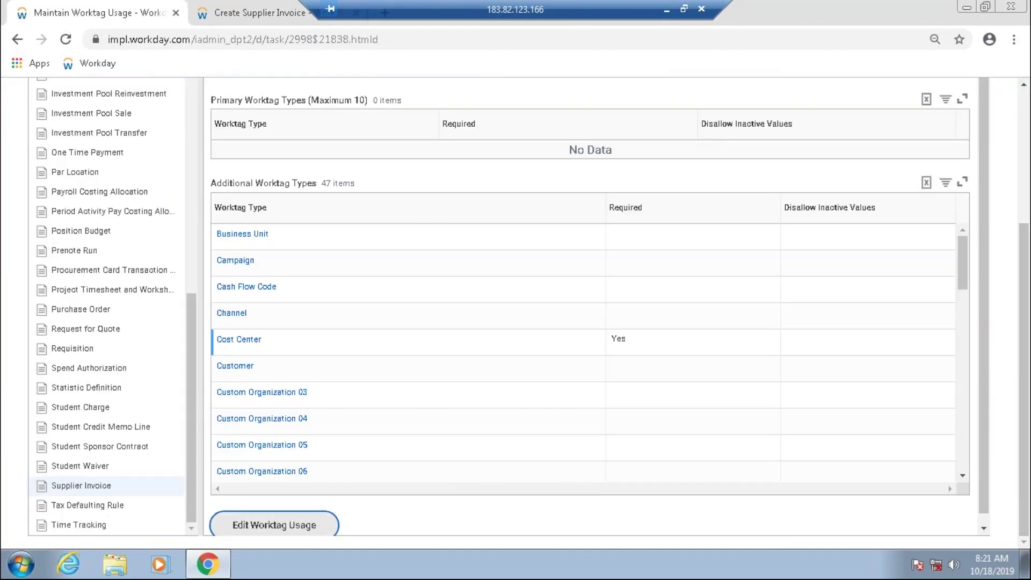
{"action": "left_click", "coordinate": [274, 525]}
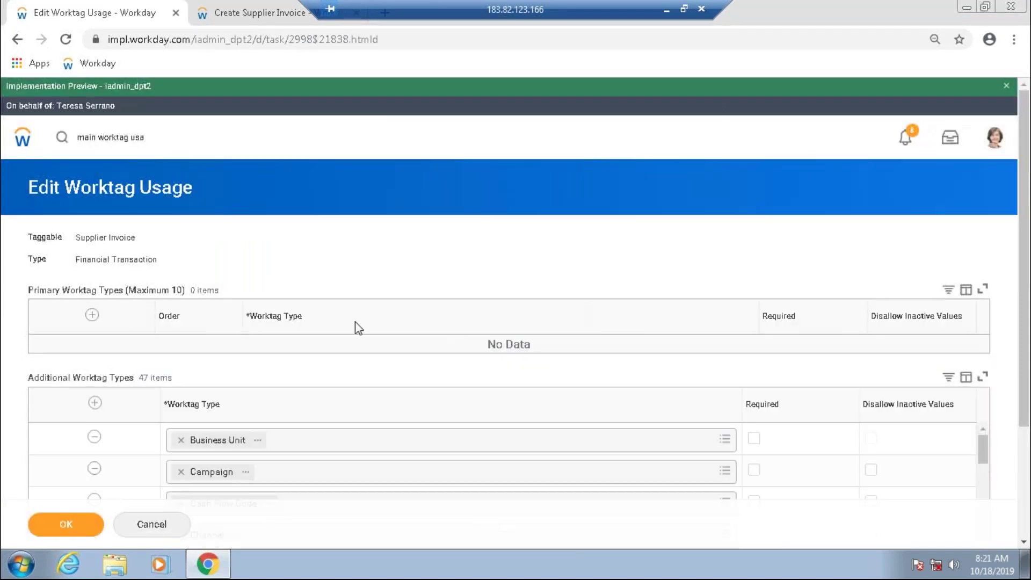
Add a primary worktag type row for Supplier Invoice and set its worktag type to Cost Center.
{"action": "left_click", "coordinate": [92, 315]}
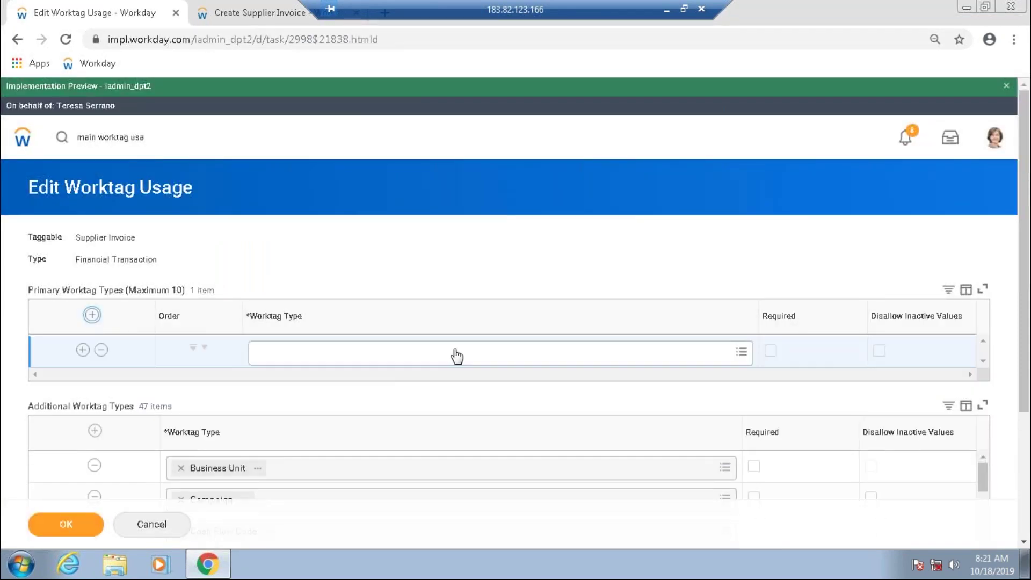
{"action": "left_click", "coordinate": [425, 364]}
{"action": "type", "text": "Cos"}
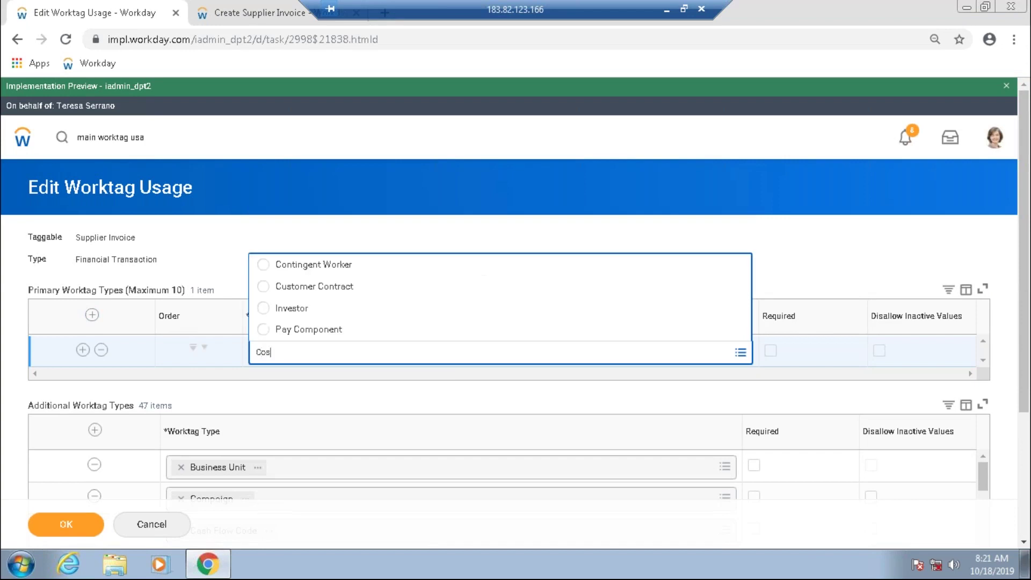
{"action": "type", "text": "t cen"}
{"action": "key", "text": "Return"}
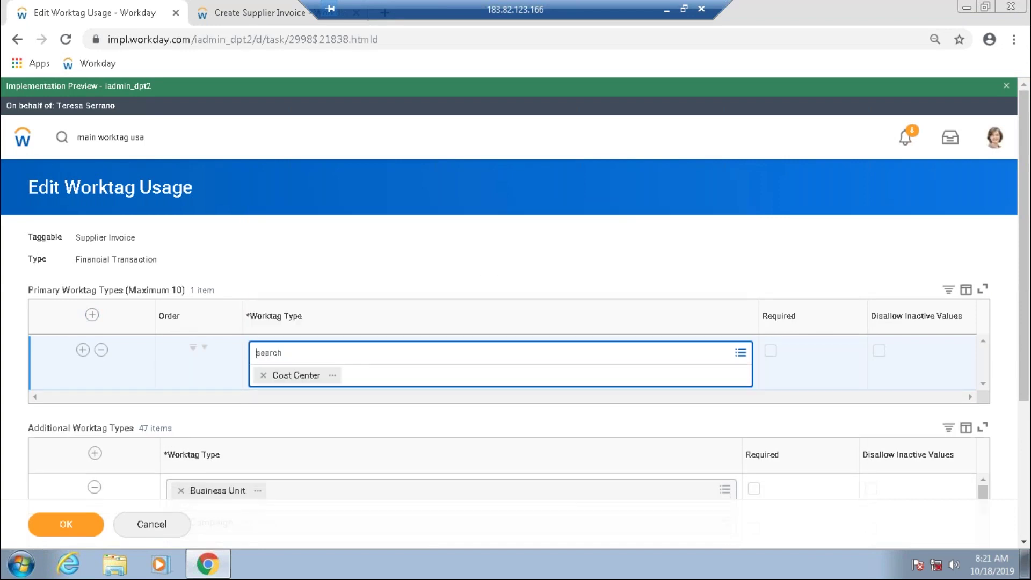
{"action": "left_click", "coordinate": [92, 346]}
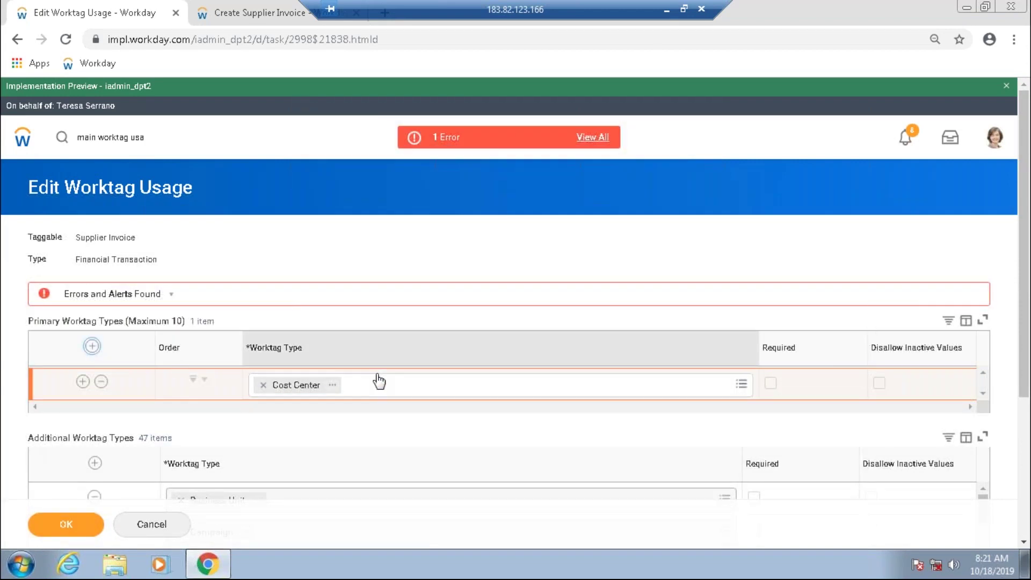
Add a second primary worktag type row for Supplier Invoice and set its worktag type to Division.
{"action": "left_click", "coordinate": [376, 386]}
{"action": "type", "text": "Div"}
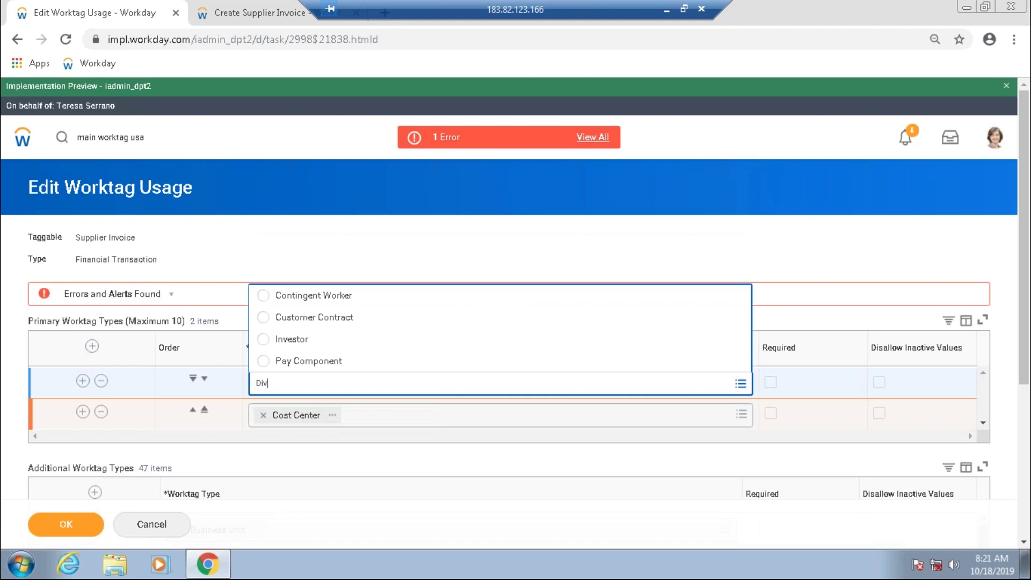
{"action": "type", "text": "i"}
{"action": "key", "text": "Return"}
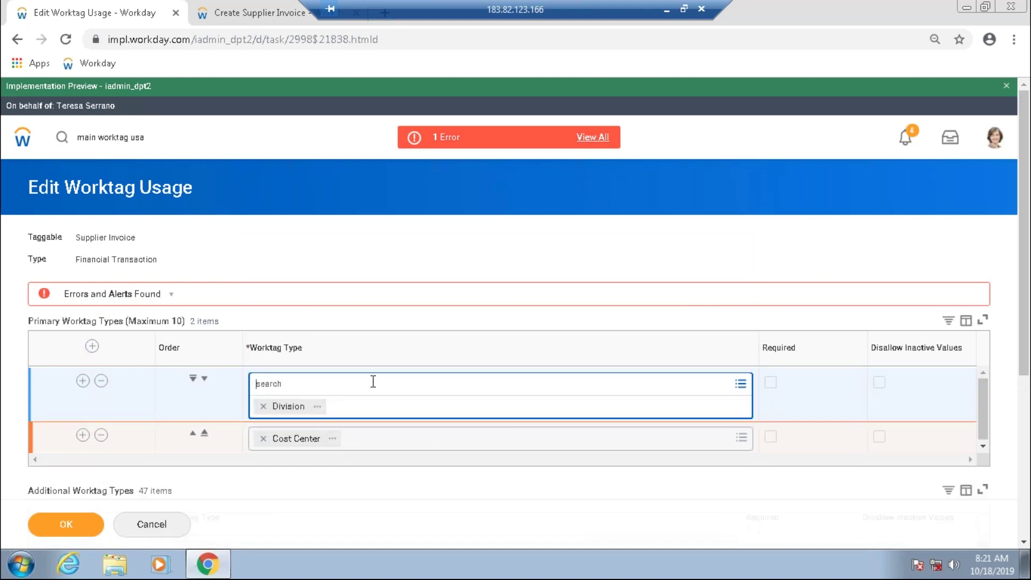
{"action": "left_click", "coordinate": [791, 397]}
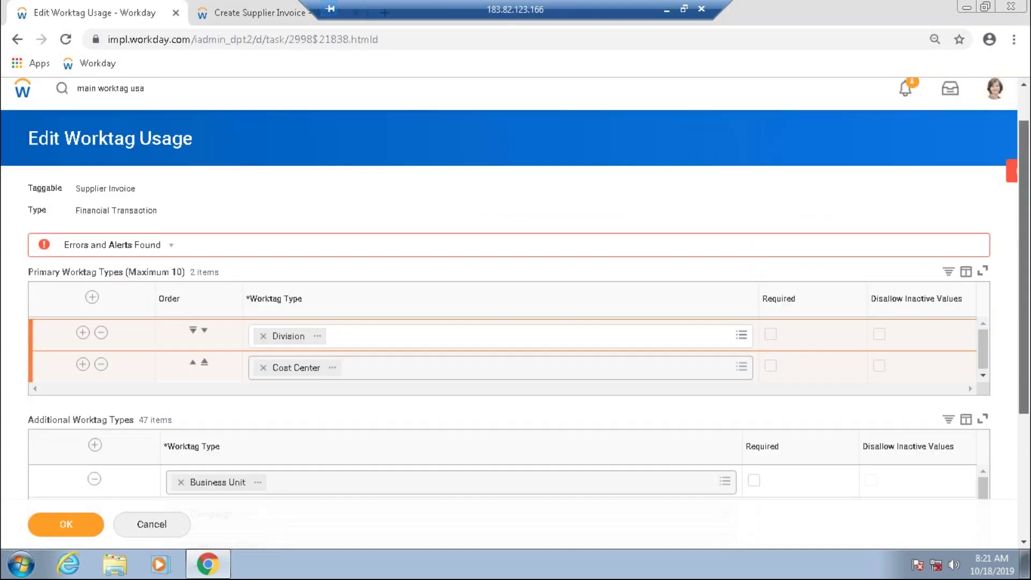
Remove the Cost Center and Division rows from Supplier Invoice's Additional Worktag Types.
{"action": "scroll", "coordinate": [277, 412], "scroll_direction": "down", "scroll_amount": 5}
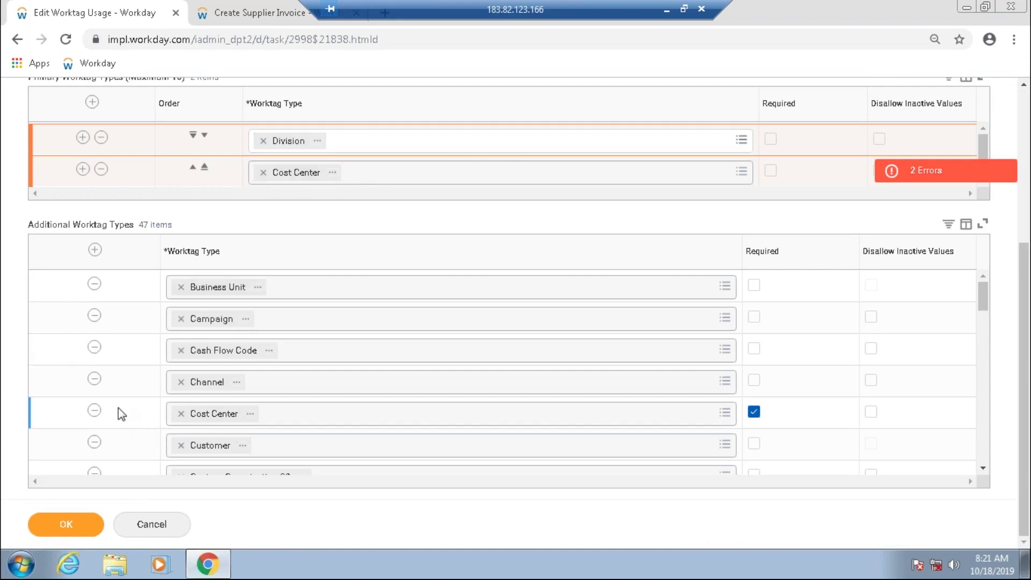
{"action": "left_click", "coordinate": [94, 411]}
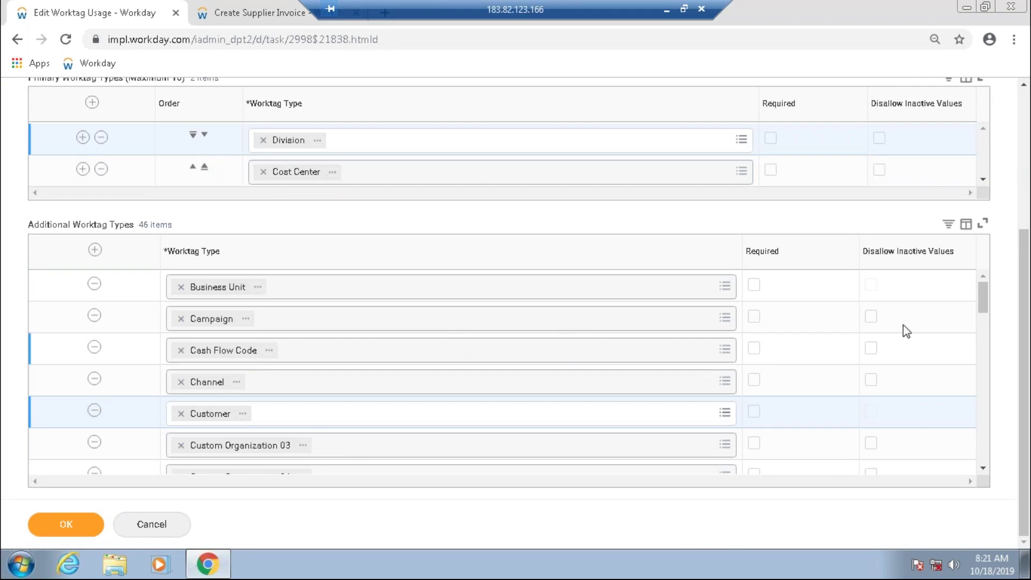
{"action": "left_click_drag", "start_coordinate": [985, 297], "coordinate": [982, 364]}
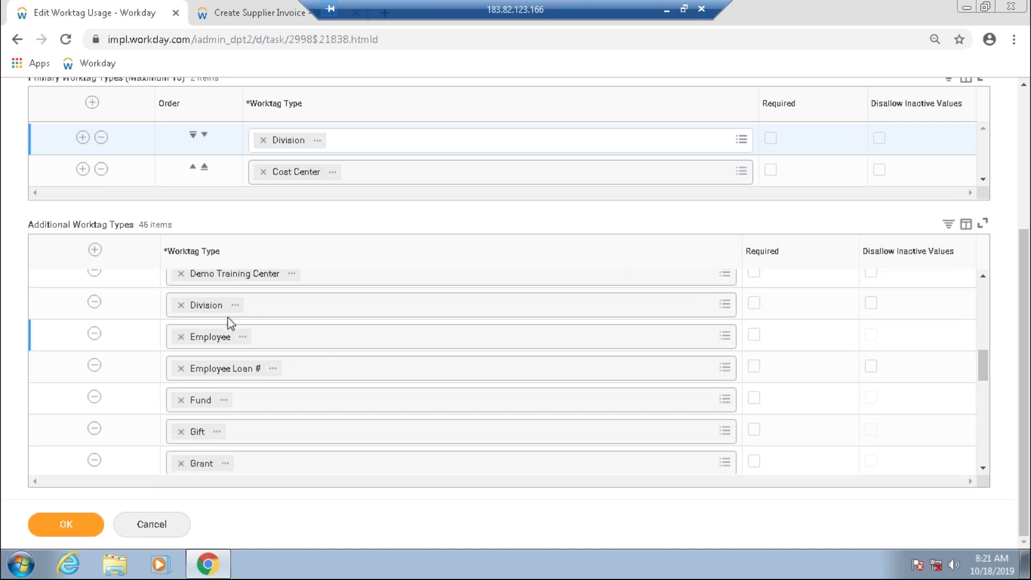
{"action": "left_click", "coordinate": [94, 303]}
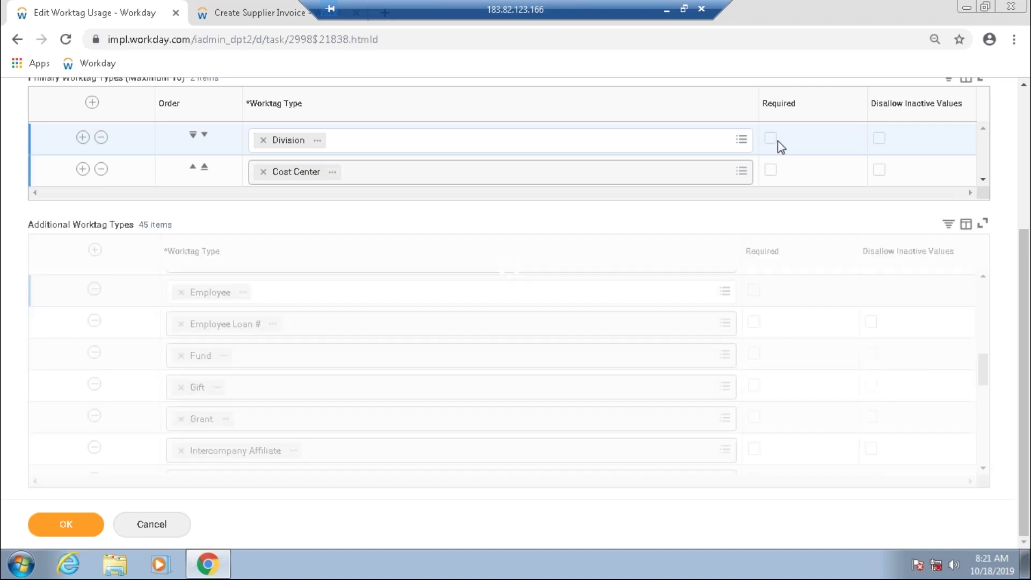
Mark the Division and Cost Center primary worktag types as required and save the Supplier Invoice worktag usage.
{"action": "left_click", "coordinate": [770, 139]}
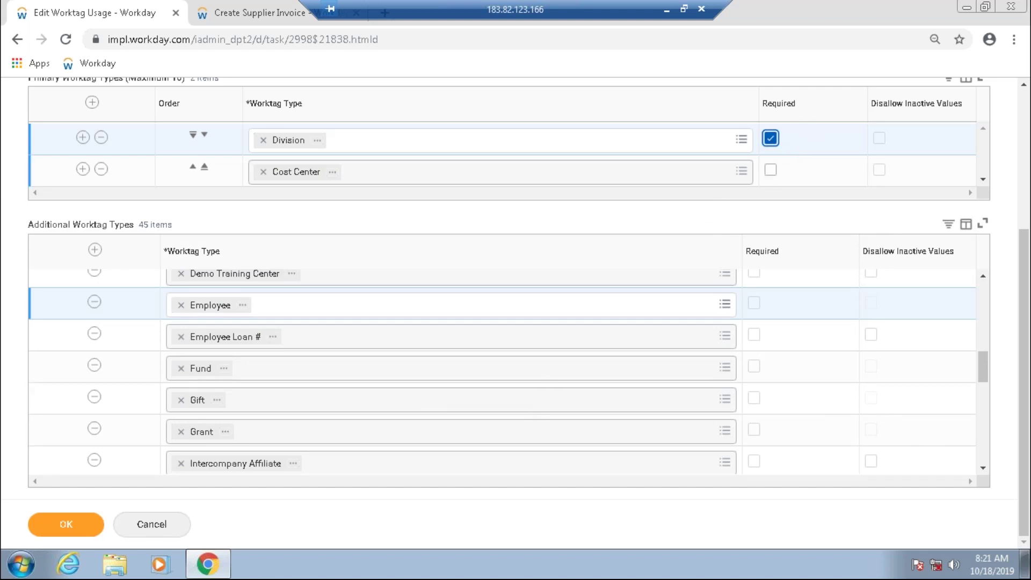
{"action": "left_click", "coordinate": [770, 170]}
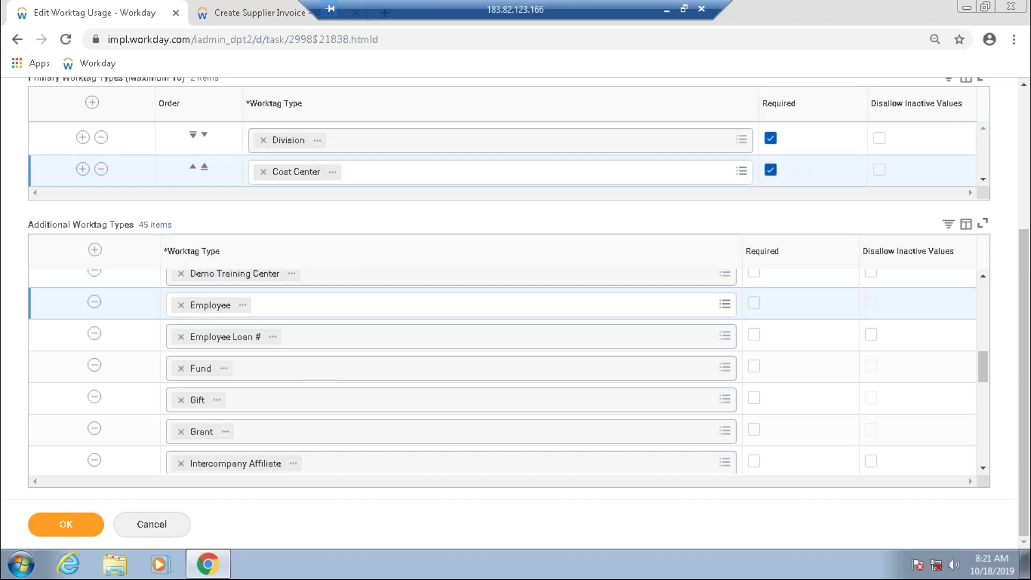
{"action": "scroll", "coordinate": [500, 161], "scroll_direction": "up", "scroll_amount": 4}
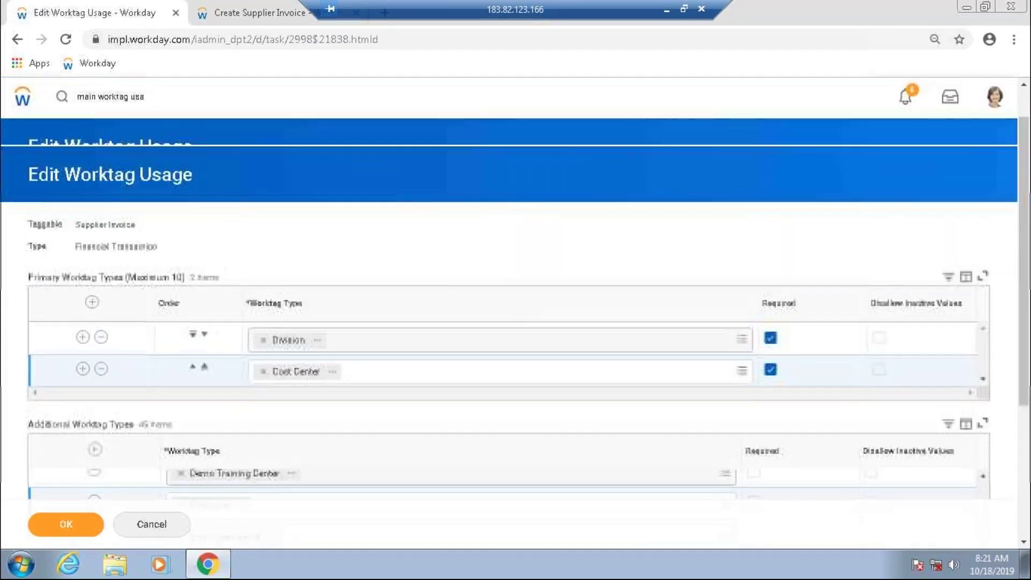
{"action": "left_click", "coordinate": [146, 103]}
{"action": "double_click", "coordinate": [145, 103]}
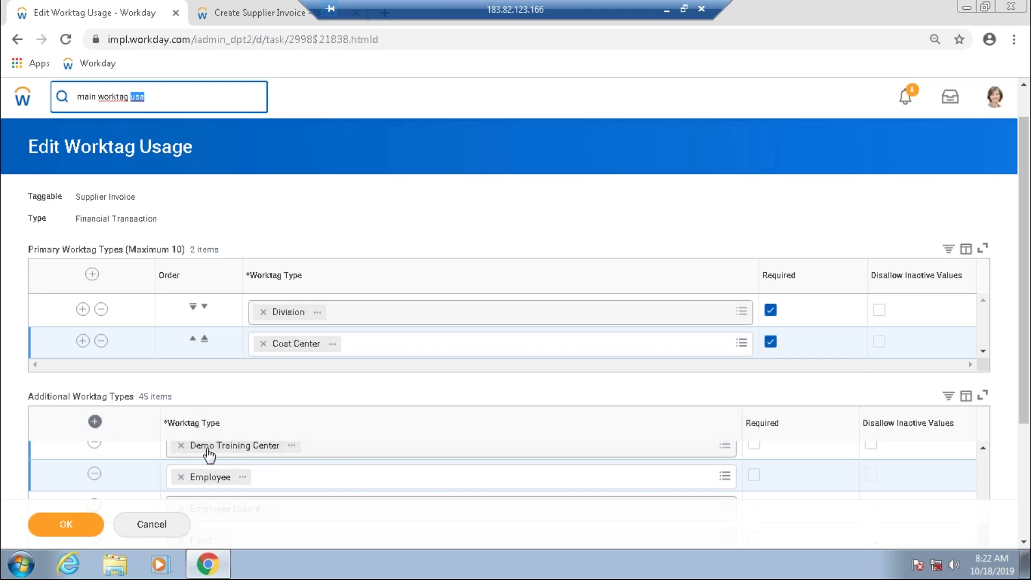
{"action": "left_click", "coordinate": [171, 149]}
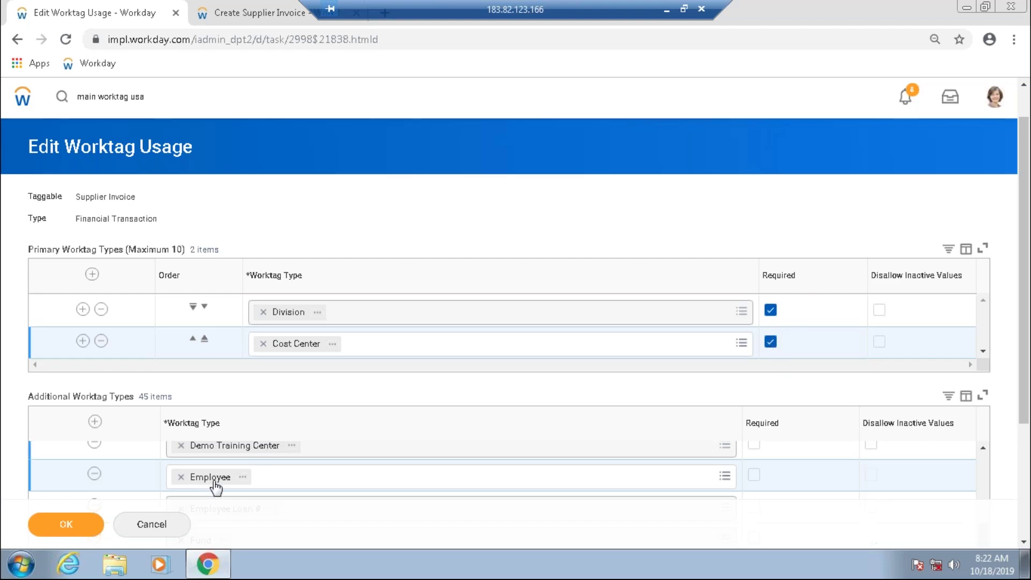
{"action": "left_click", "coordinate": [61, 524]}
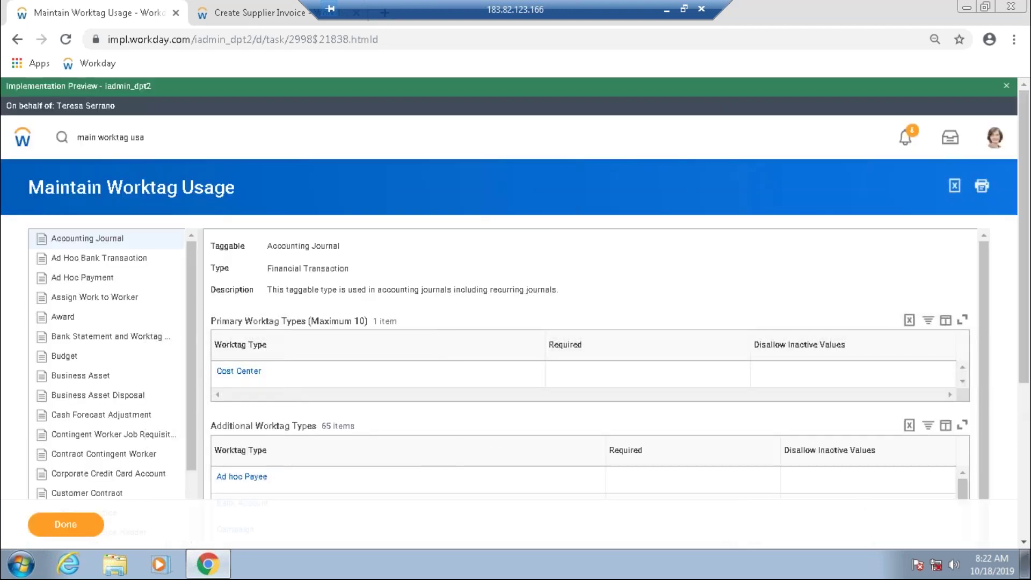
Reload the Create Supplier Invoice form and view the Division and Cost Center columns in the invoice lines.
{"action": "left_click", "coordinate": [218, 16]}
{"action": "left_click", "coordinate": [66, 43]}
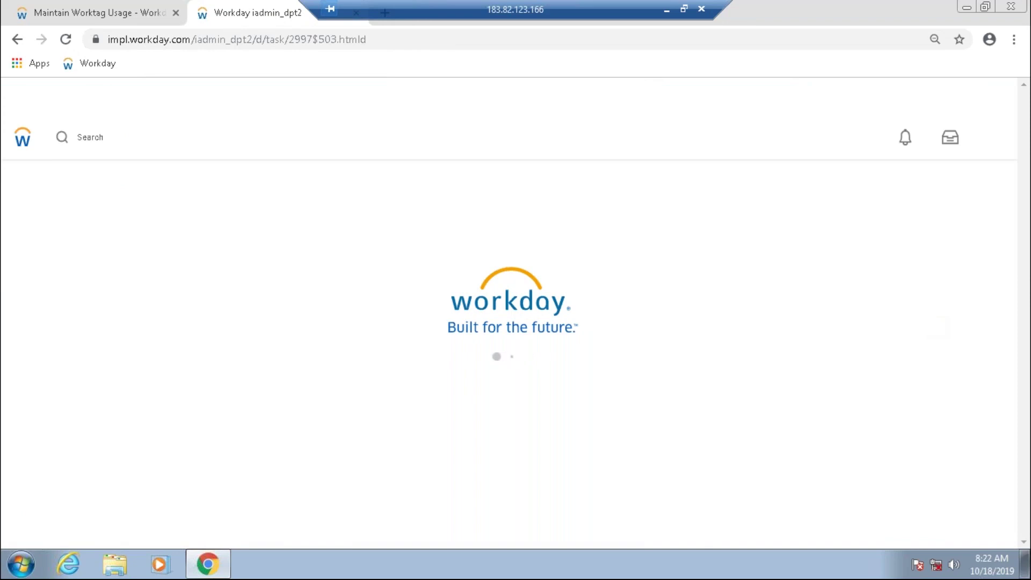
{"action": "left_click", "coordinate": [959, 281]}
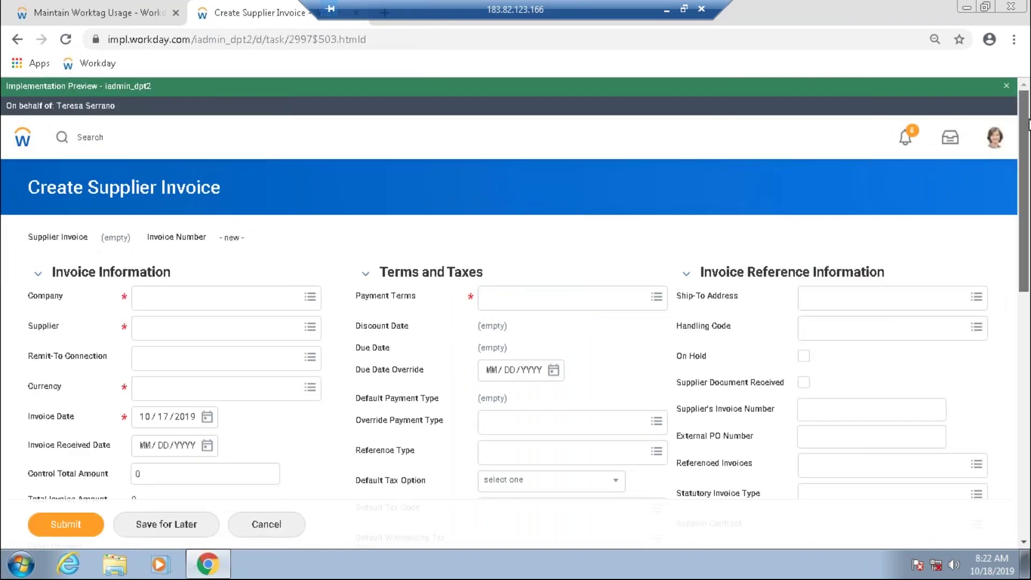
{"action": "scroll", "coordinate": [1029, 124], "scroll_direction": "down", "scroll_amount": 10}
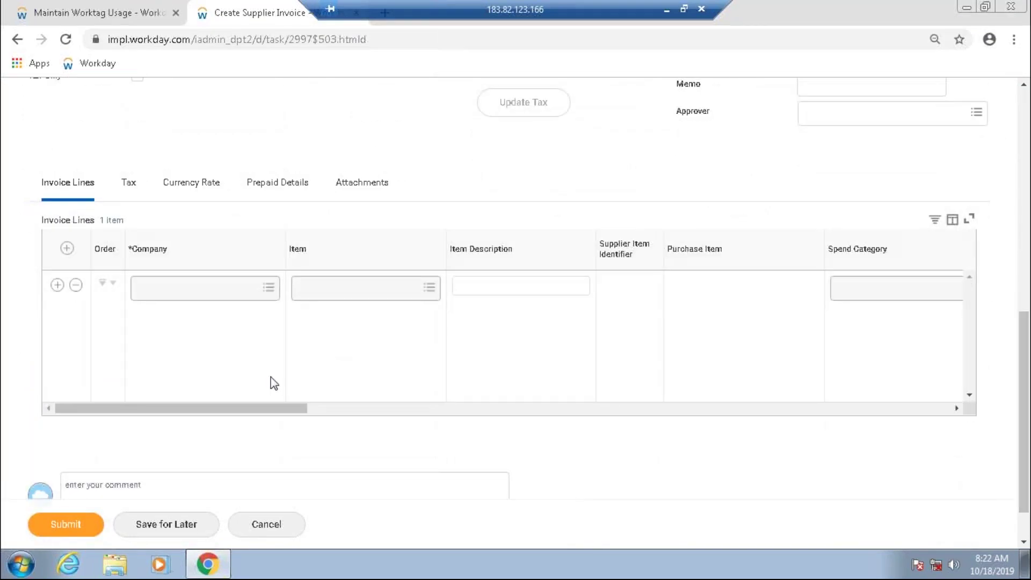
{"action": "left_click_drag", "start_coordinate": [227, 414], "coordinate": [785, 451]}
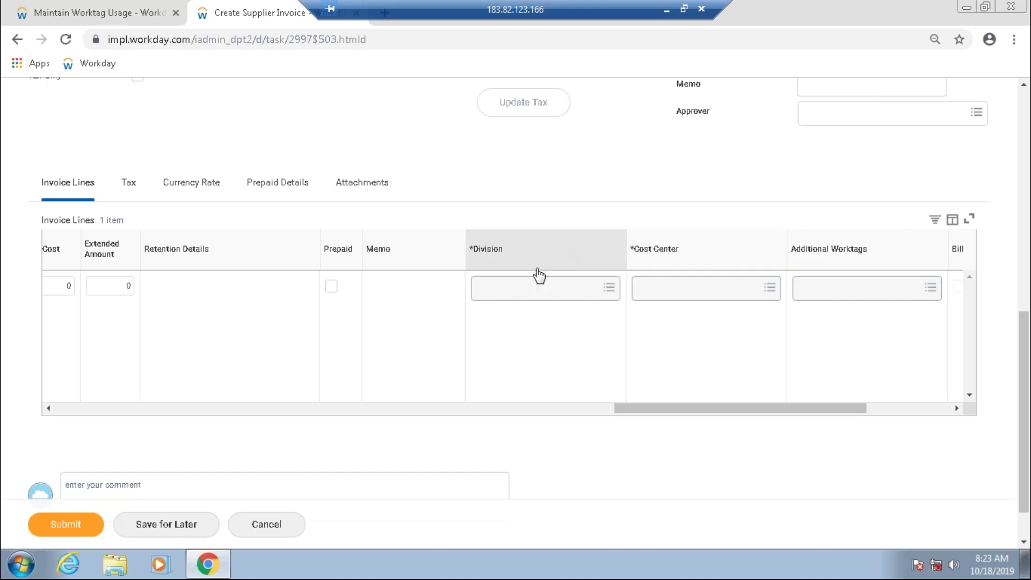
Examine the selection options of the invoice line's Division and Cost Center fields without choosing a value.
{"action": "left_click", "coordinate": [540, 286]}
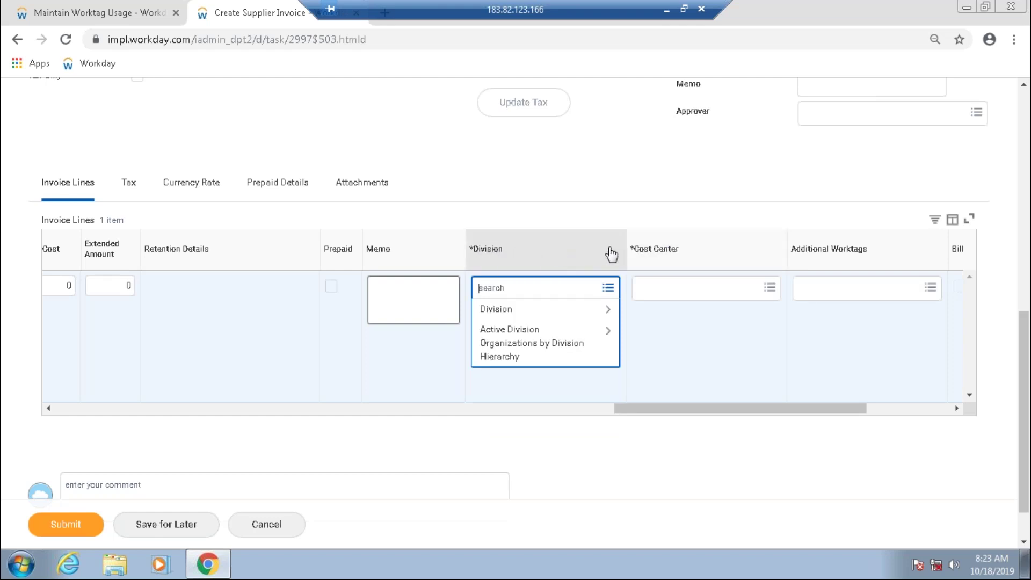
{"action": "left_click", "coordinate": [681, 201]}
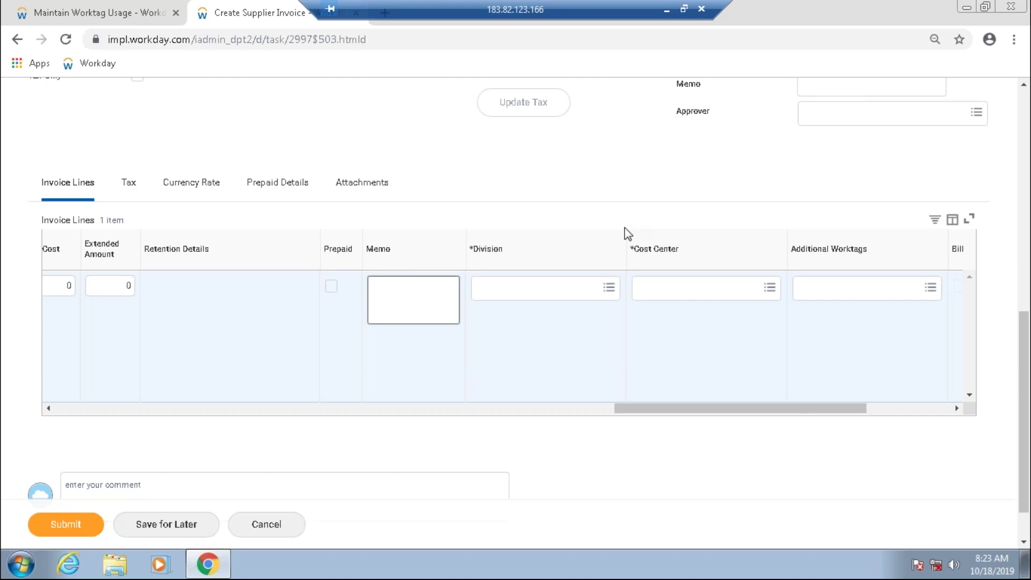
{"action": "left_click", "coordinate": [537, 286]}
{"action": "left_click", "coordinate": [605, 288]}
{"action": "left_click", "coordinate": [768, 288]}
{"action": "left_click", "coordinate": [608, 291]}
{"action": "left_click", "coordinate": [769, 288]}
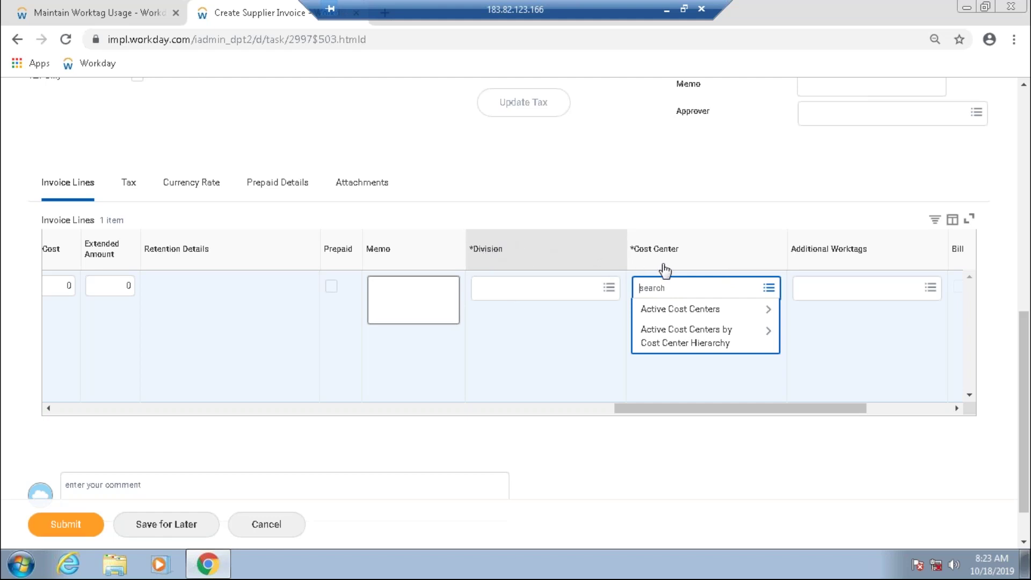
{"action": "scroll", "coordinate": [486, 269], "scroll_direction": "up", "scroll_amount": 1}
{"action": "scroll", "coordinate": [485, 269], "scroll_direction": "up", "scroll_amount": 4}
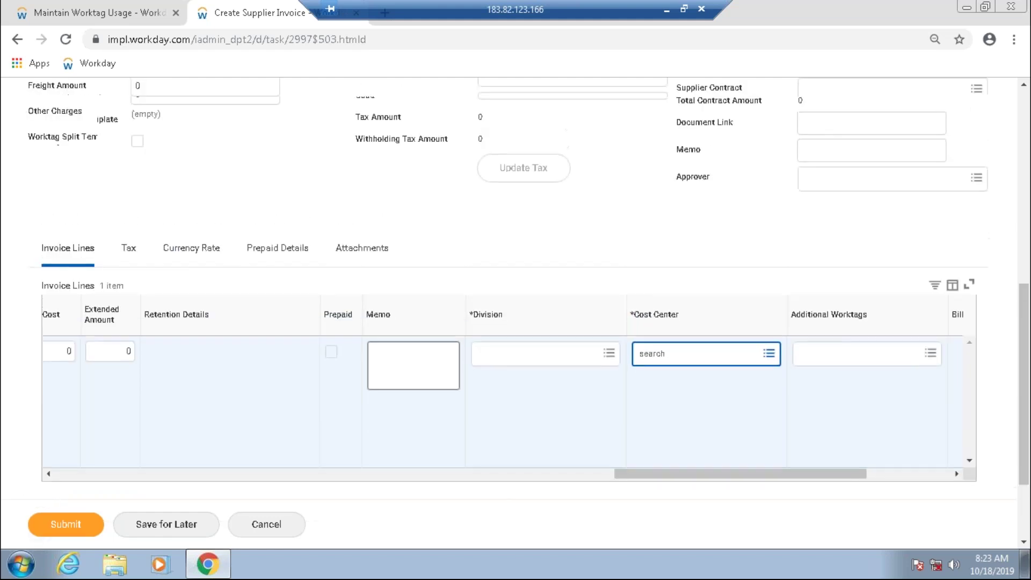
{"action": "scroll", "coordinate": [515, 318], "scroll_direction": "up", "scroll_amount": 4}
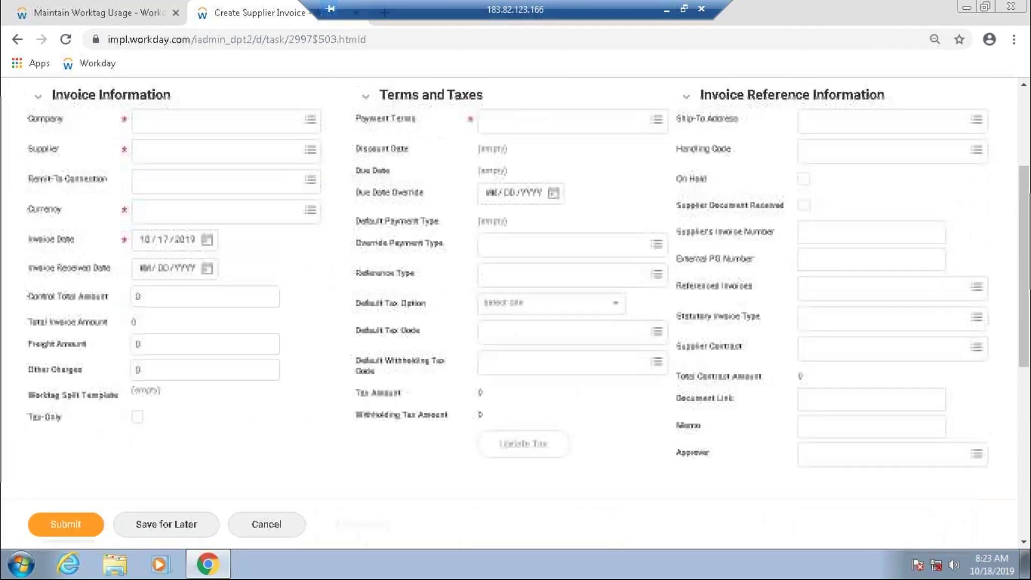
{"action": "scroll", "coordinate": [515, 317], "scroll_direction": "up", "scroll_amount": 2}
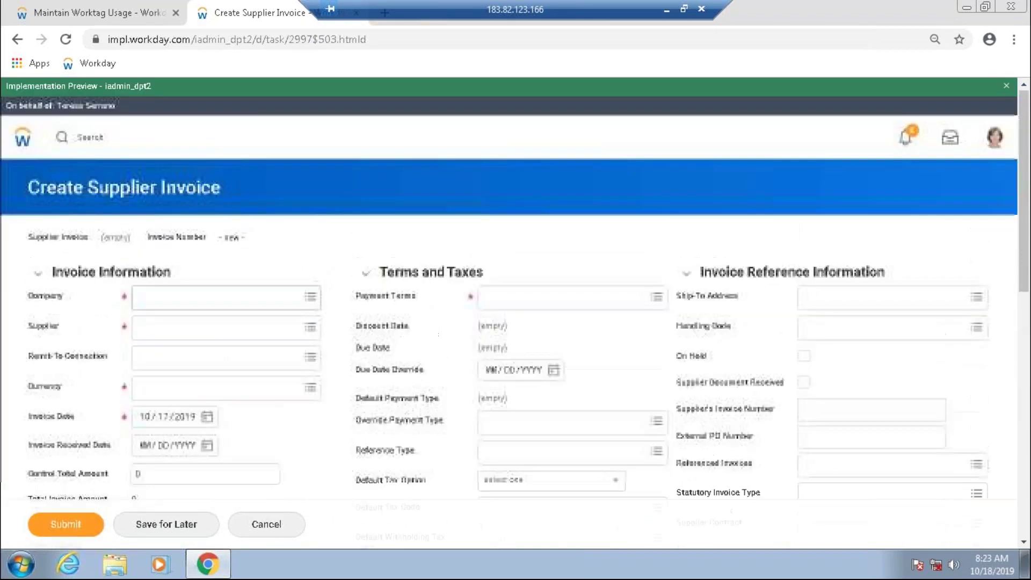
{"action": "left_click", "coordinate": [189, 135]}
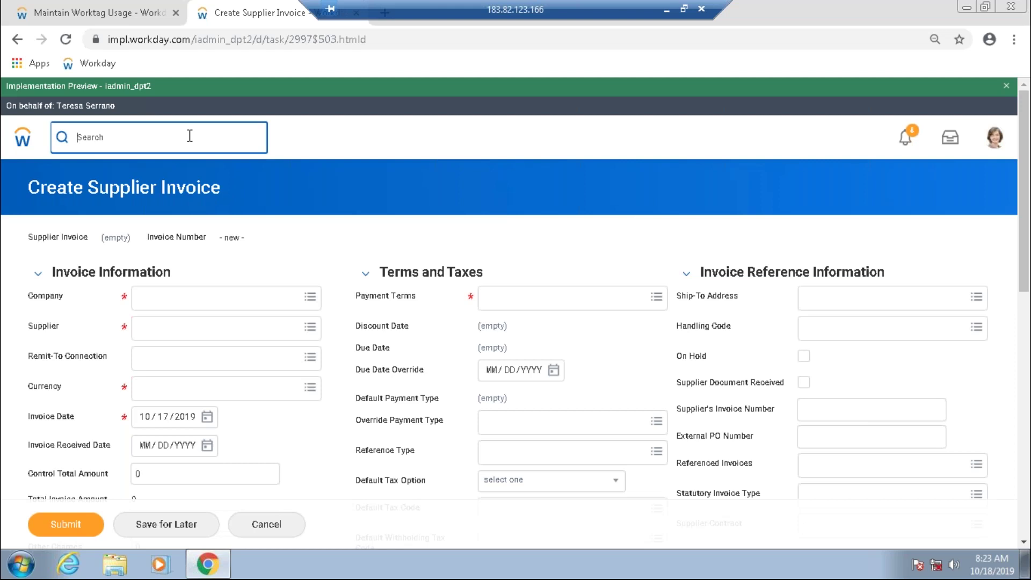
{"action": "type", "text": "main"}
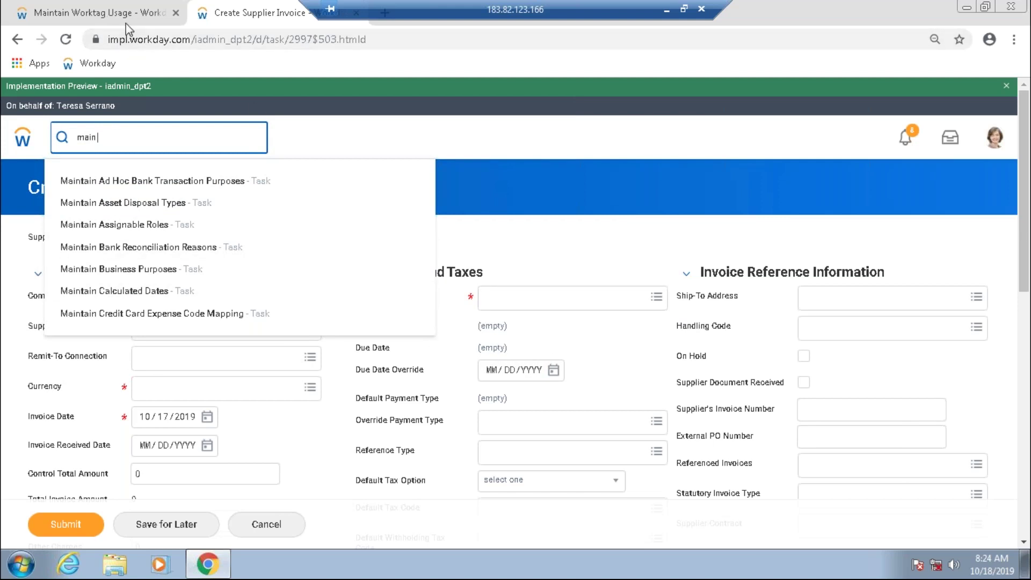
Return to the Maintain Worktag Usage page, search for "main cust valida" and open the Maintain Custom Validations report.
{"action": "left_click", "coordinate": [153, 3]}
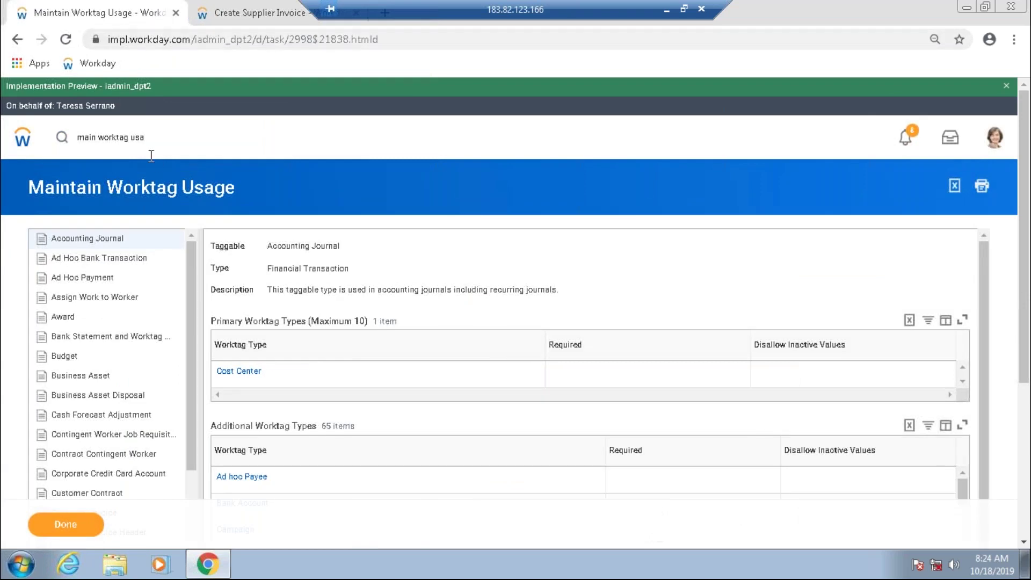
{"action": "left_click_drag", "start_coordinate": [172, 139], "coordinate": [72, 150]}
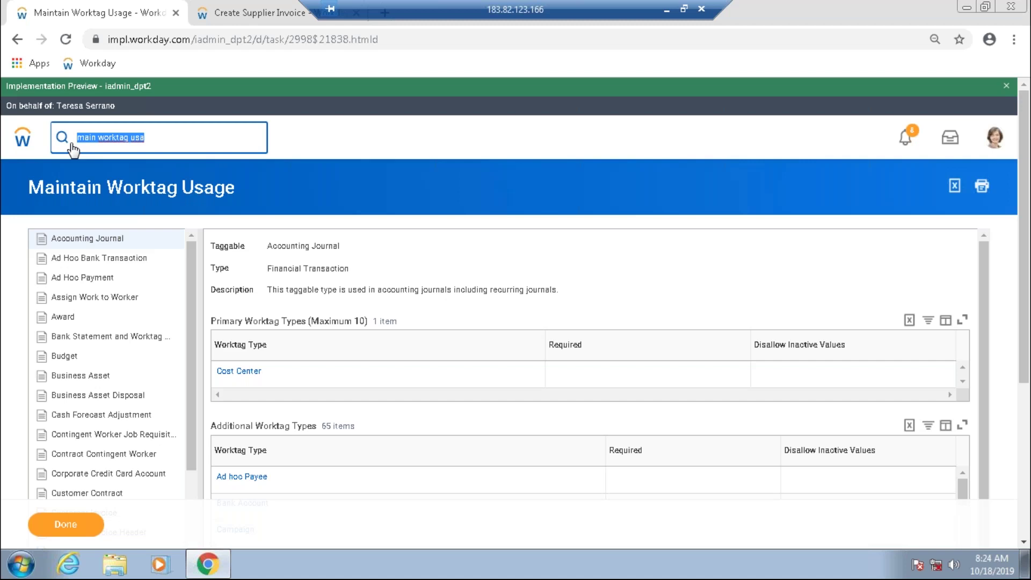
{"action": "left_click", "coordinate": [128, 111]}
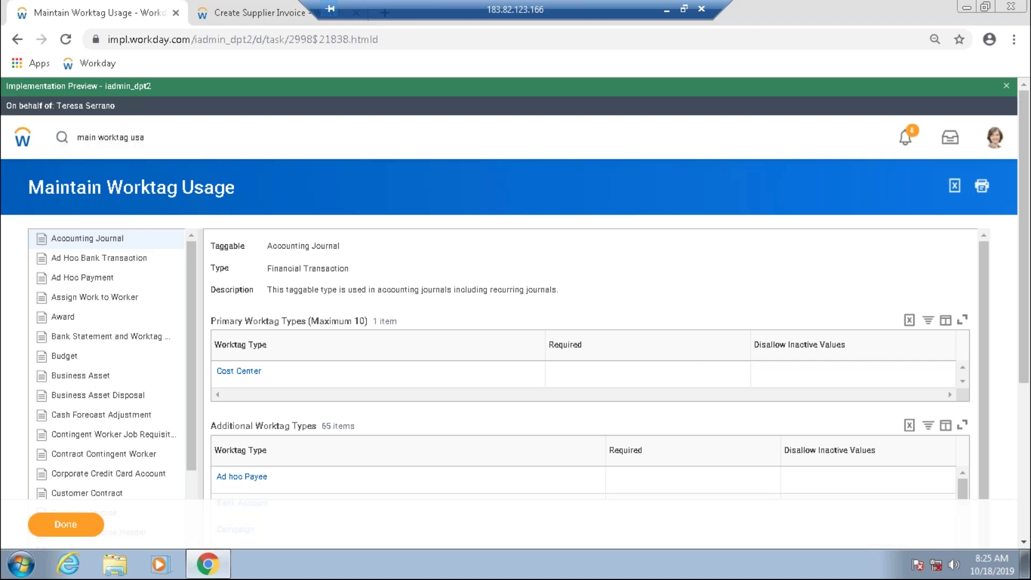
{"action": "left_click", "coordinate": [167, 136]}
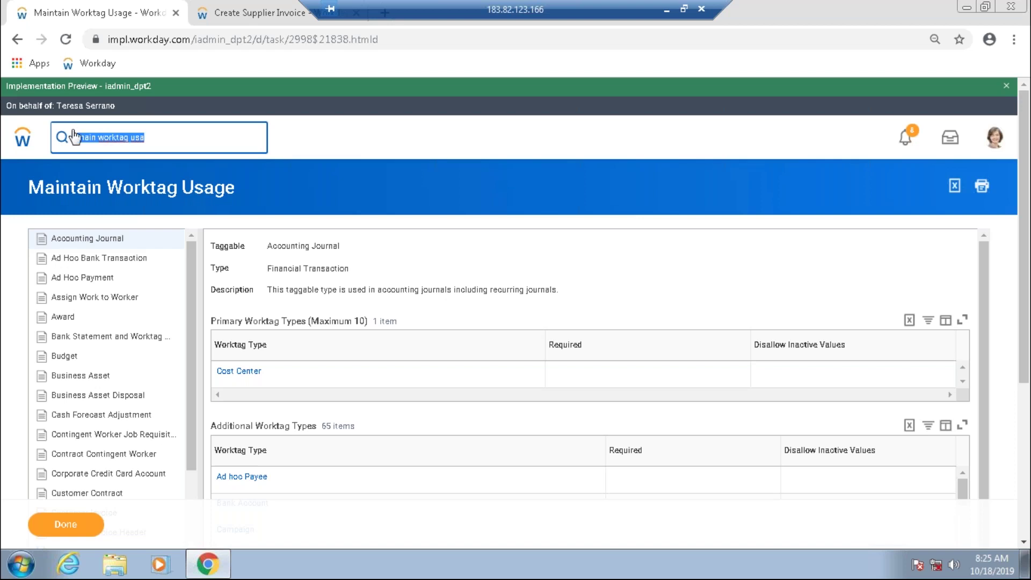
{"action": "type", "text": "main cust valida"}
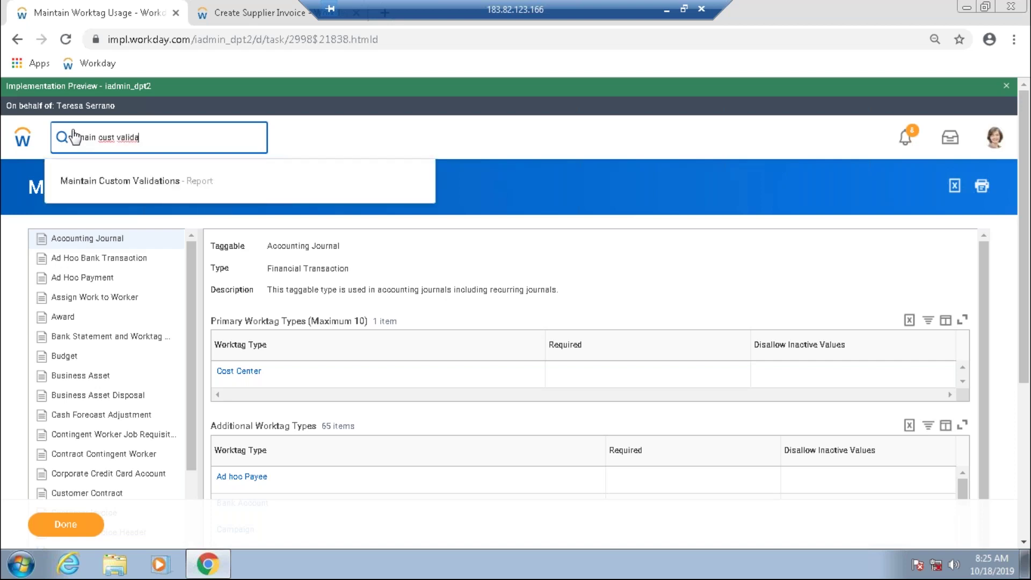
{"action": "left_click", "coordinate": [122, 182]}
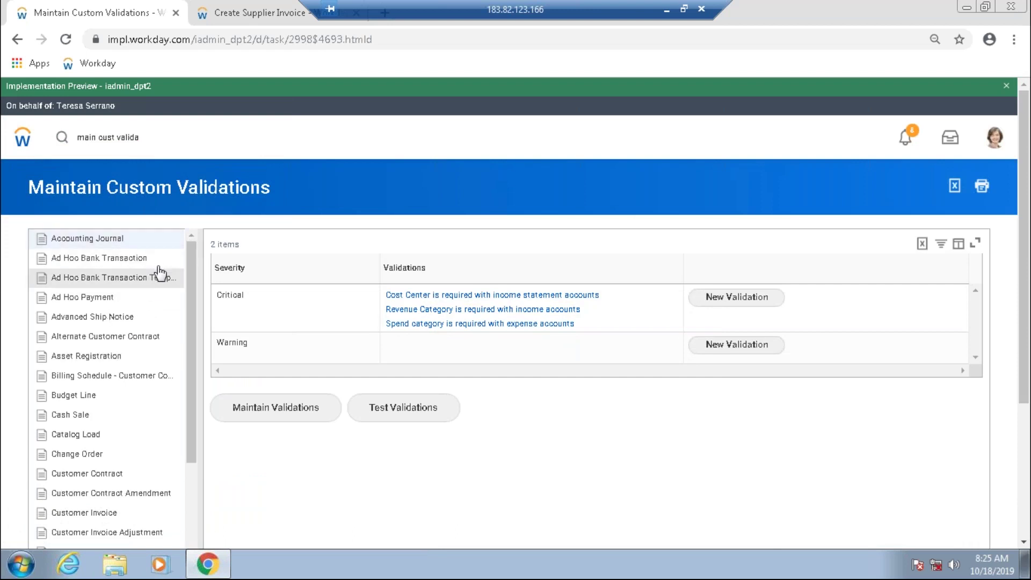
Display the custom validations defined for Supplier Invoice and review its Critical and Warning entries.
{"action": "left_click_drag", "start_coordinate": [194, 284], "coordinate": [216, 471]}
{"action": "scroll", "coordinate": [215, 472], "scroll_direction": "down", "scroll_amount": 4}
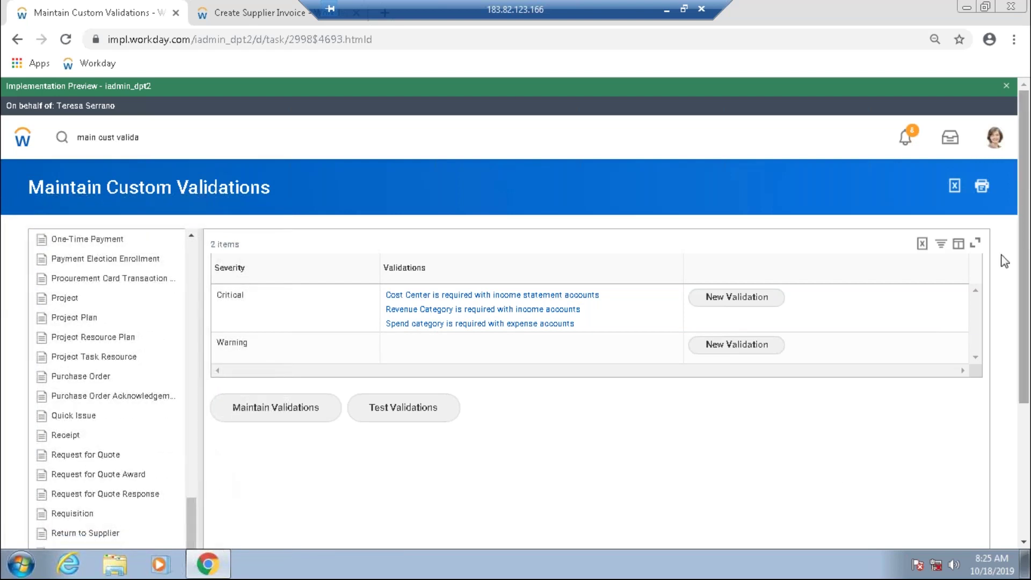
{"action": "scroll", "coordinate": [1004, 261], "scroll_direction": "down", "scroll_amount": 4}
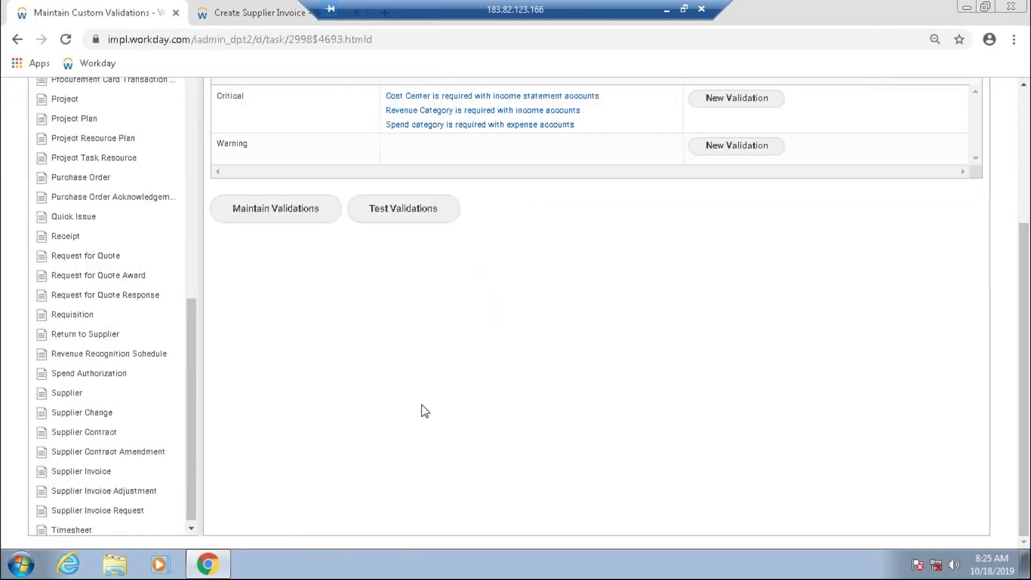
{"action": "left_click", "coordinate": [98, 476]}
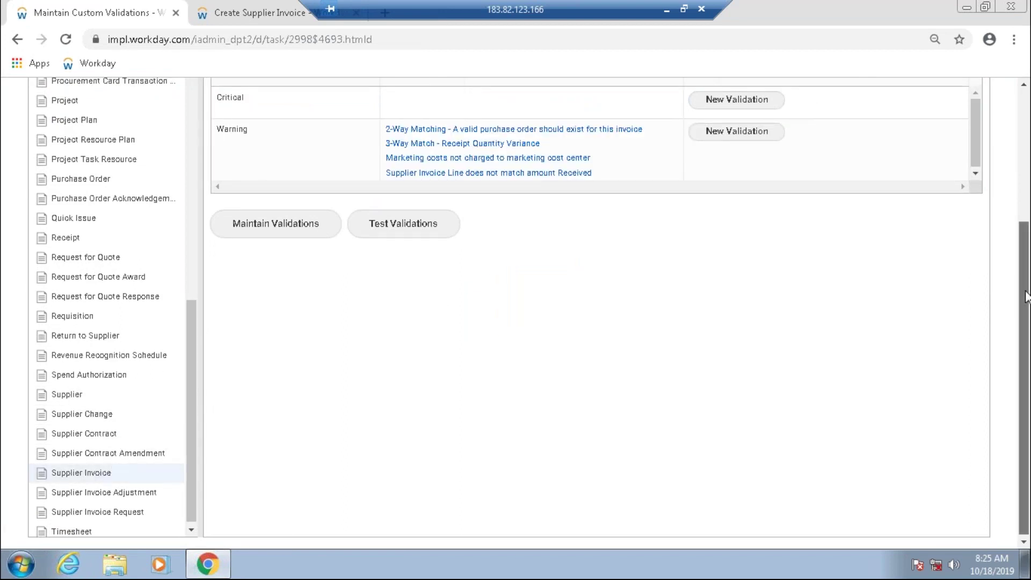
{"action": "left_click_drag", "start_coordinate": [1025, 297], "coordinate": [1021, 259]}
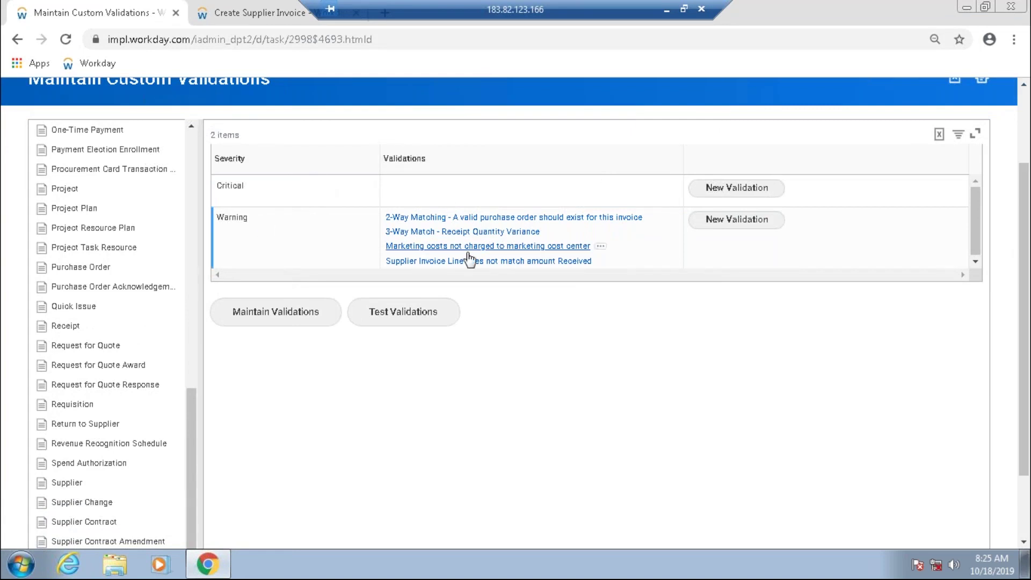
Start a new Critical custom validation for Supplier Invoice with the description "Business Unit is Mandatory for Training Courses".
{"action": "left_click", "coordinate": [717, 189]}
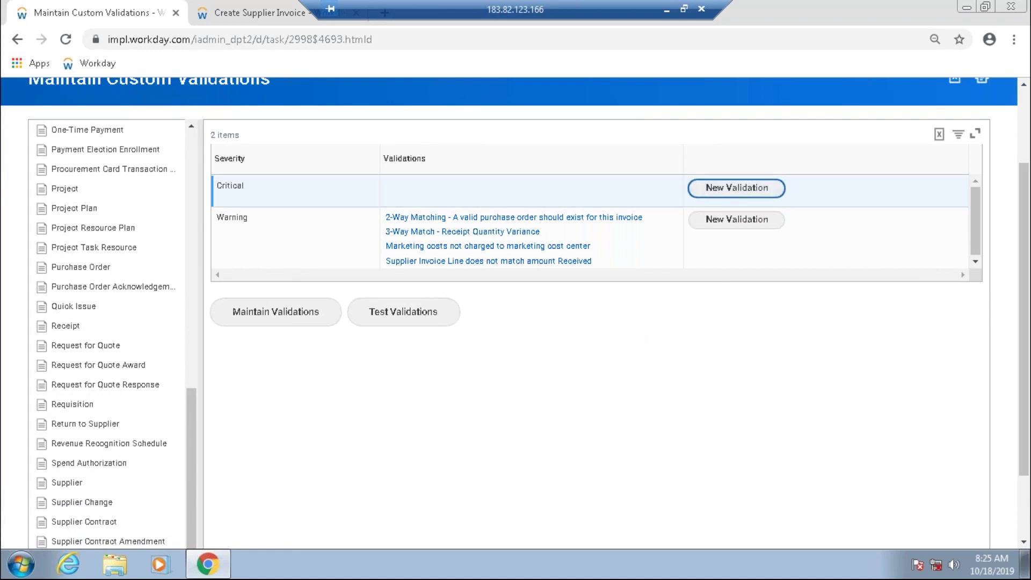
{"action": "left_click", "coordinate": [172, 299]}
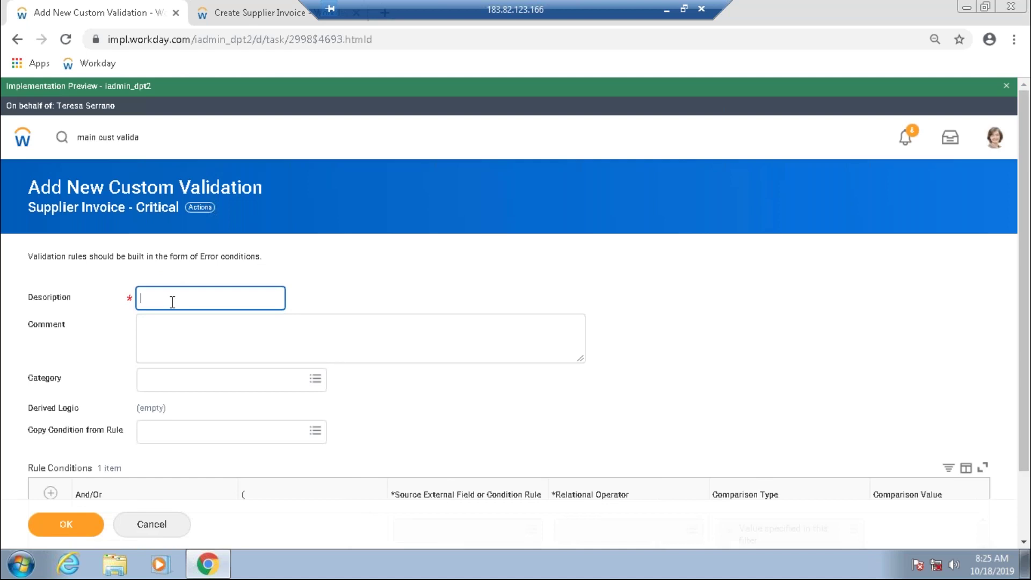
{"action": "type", "text": "Business Un"}
{"action": "type", "text": "it is "}
{"action": "type", "text": "Mandatory "}
{"action": "type", "text": "for "}
{"action": "type", "text": "Training C"}
{"action": "type", "text": "ourses"}
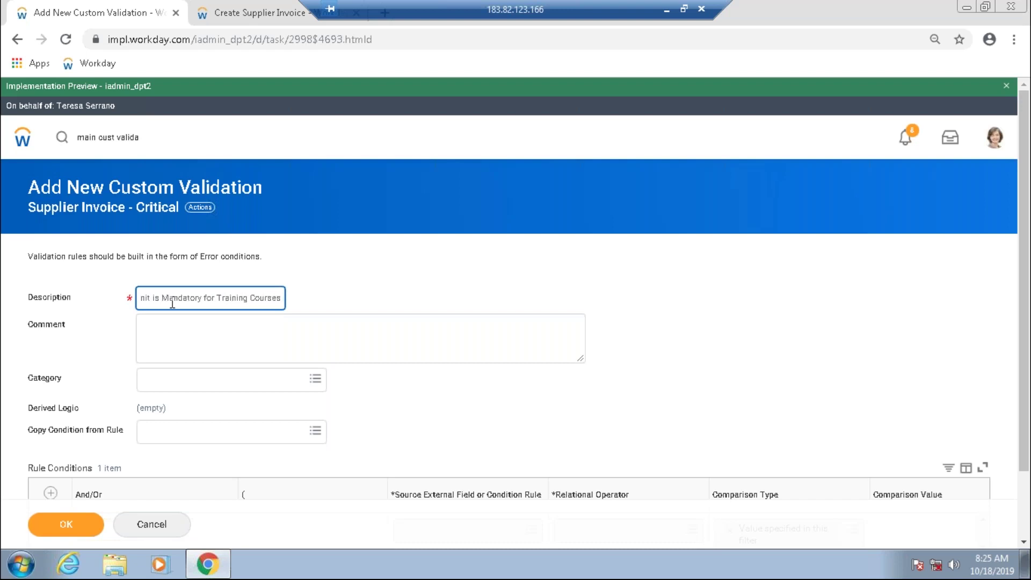
{"action": "left_click_drag", "start_coordinate": [219, 300], "coordinate": [299, 299]}
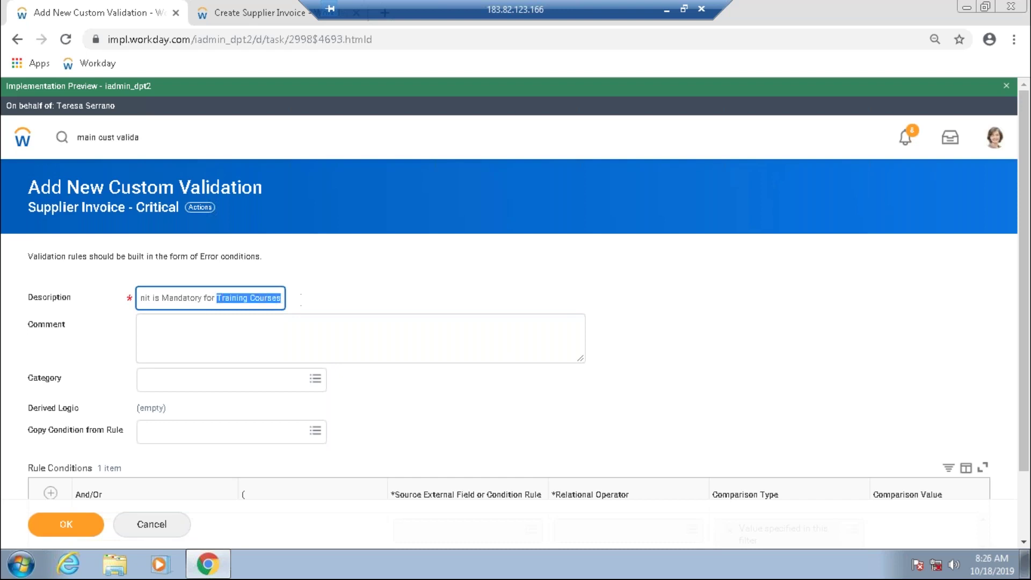
{"action": "left_click", "coordinate": [192, 296]}
{"action": "left_click_drag", "start_coordinate": [228, 297], "coordinate": [104, 295]}
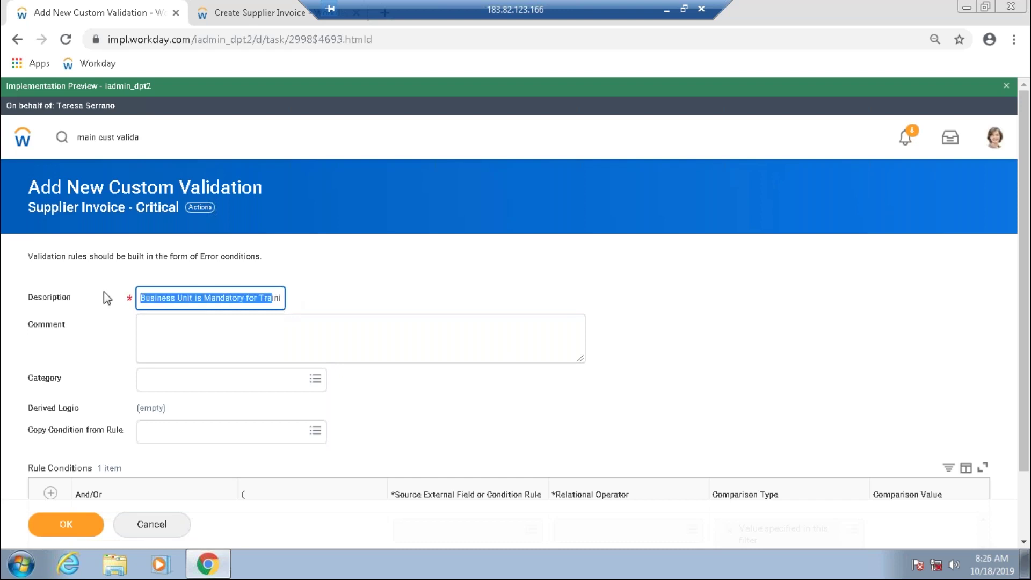
{"action": "left_click", "coordinate": [1012, 240]}
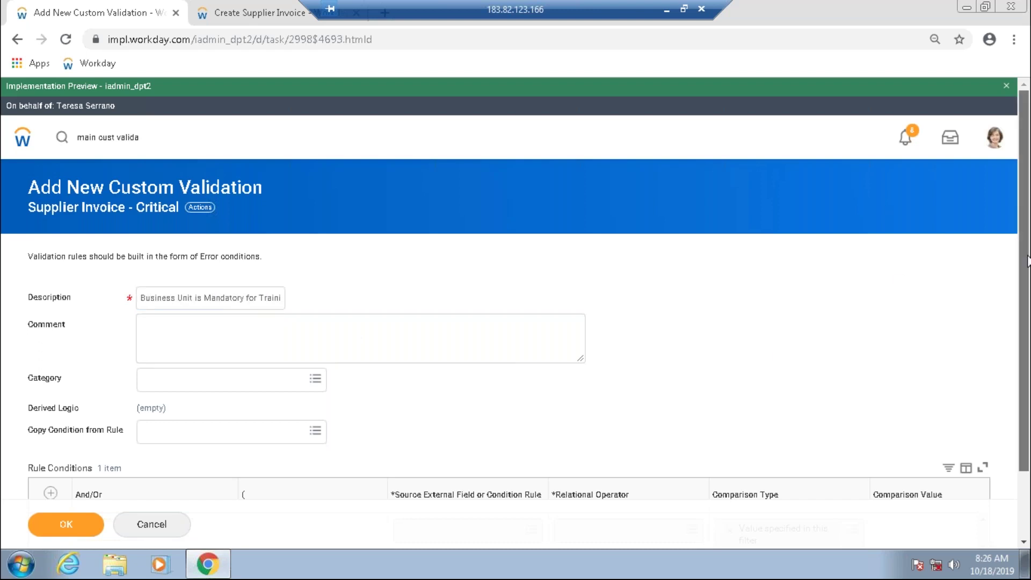
Compare the details of the two Company report fields and choose the Common Financial Line Dimensions one as the rule condition's source field.
{"action": "scroll", "coordinate": [1018, 267], "scroll_direction": "down", "scroll_amount": 2}
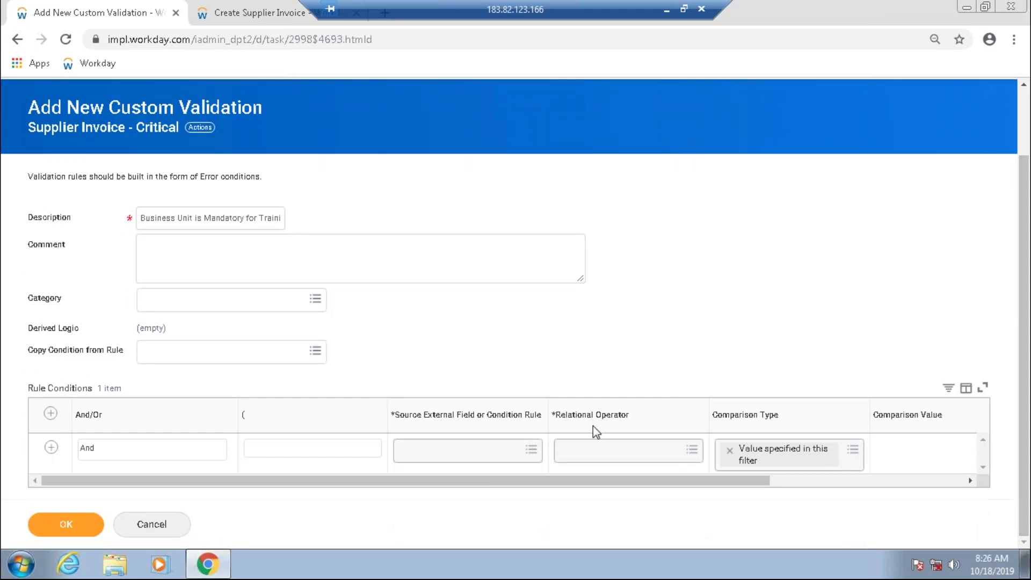
{"action": "left_click", "coordinate": [461, 454]}
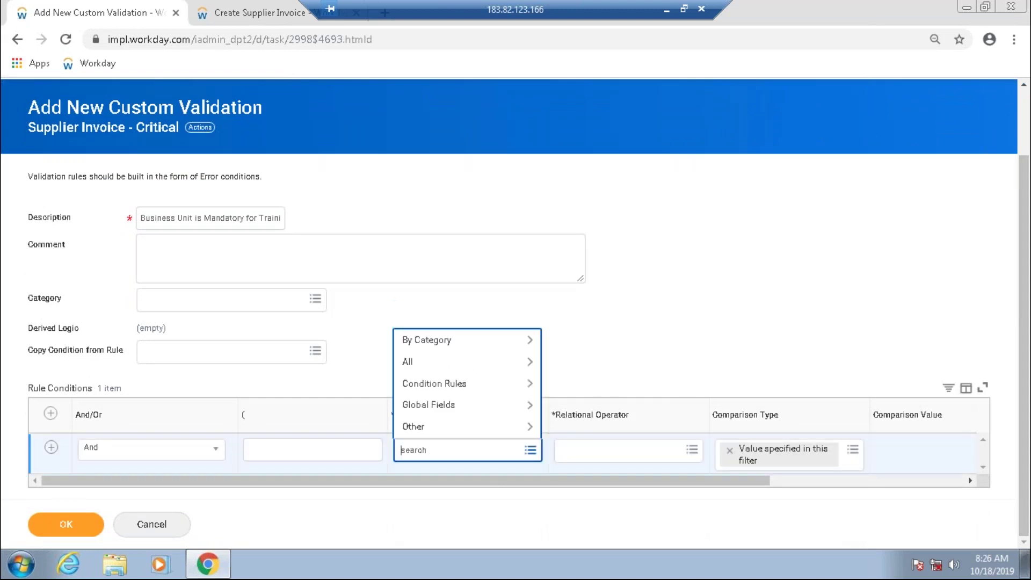
{"action": "type", "text": "compa"}
{"action": "key", "text": "Return"}
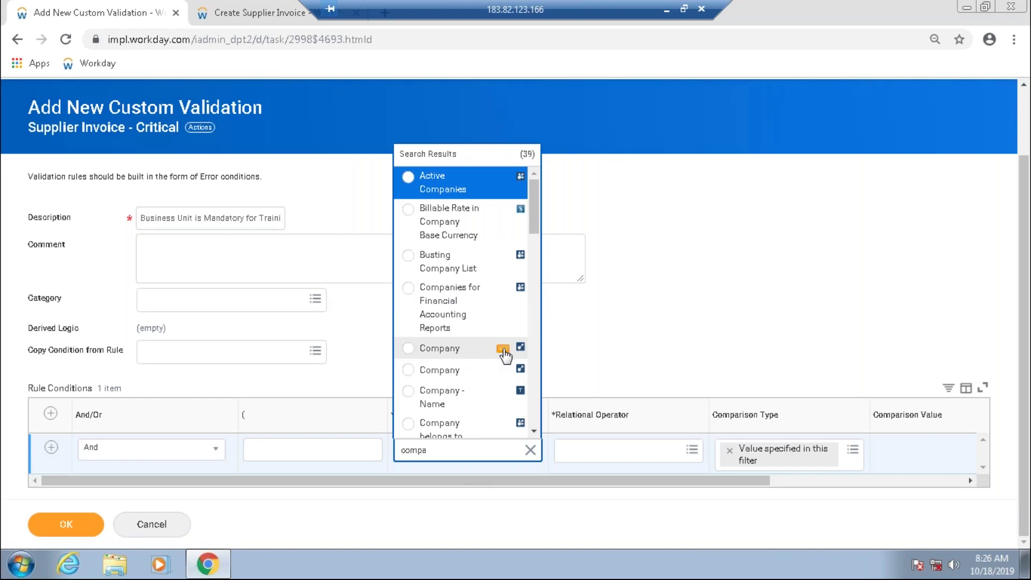
{"action": "left_click", "coordinate": [504, 352]}
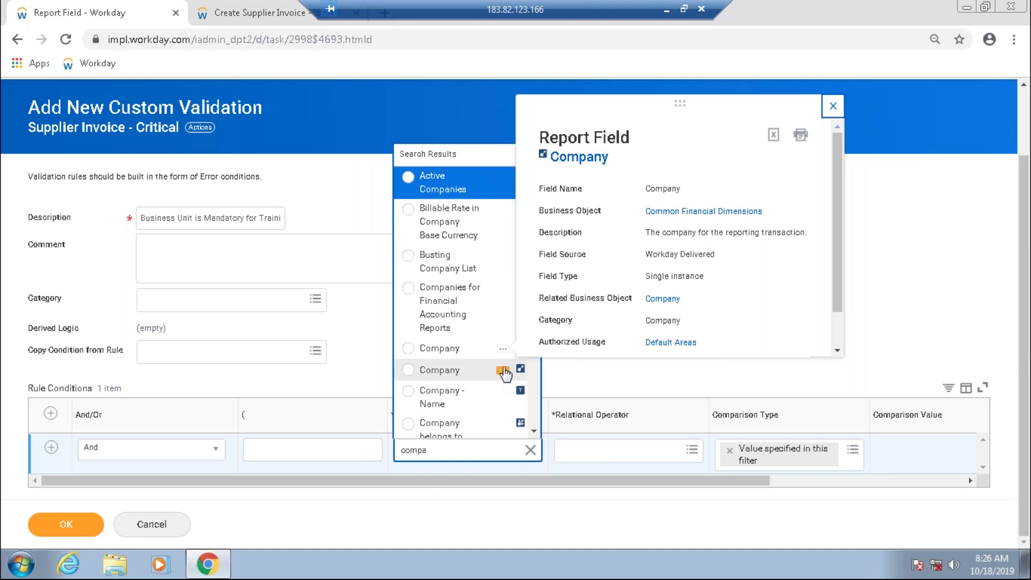
{"action": "left_click", "coordinate": [504, 371]}
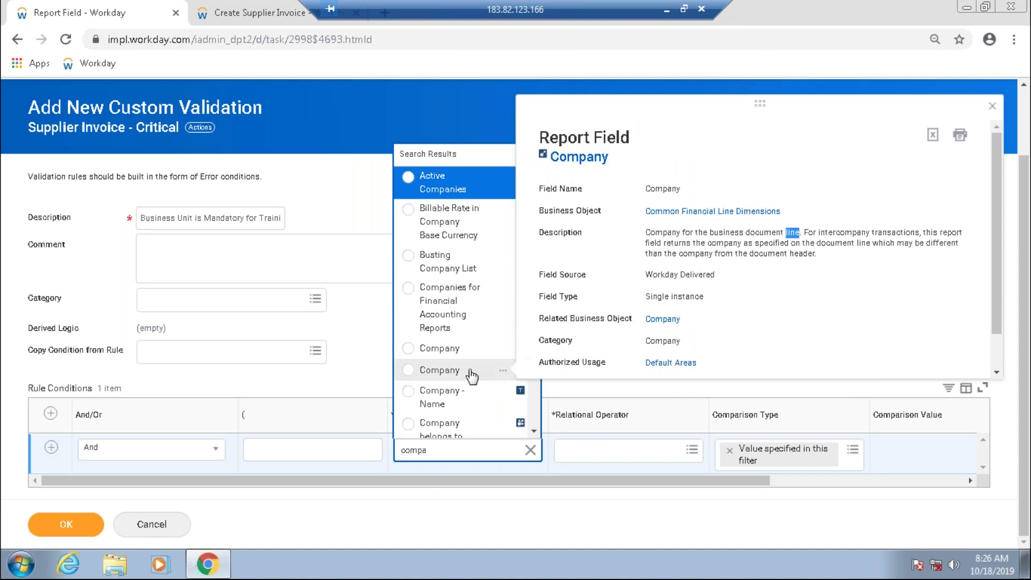
{"action": "left_click", "coordinate": [439, 369]}
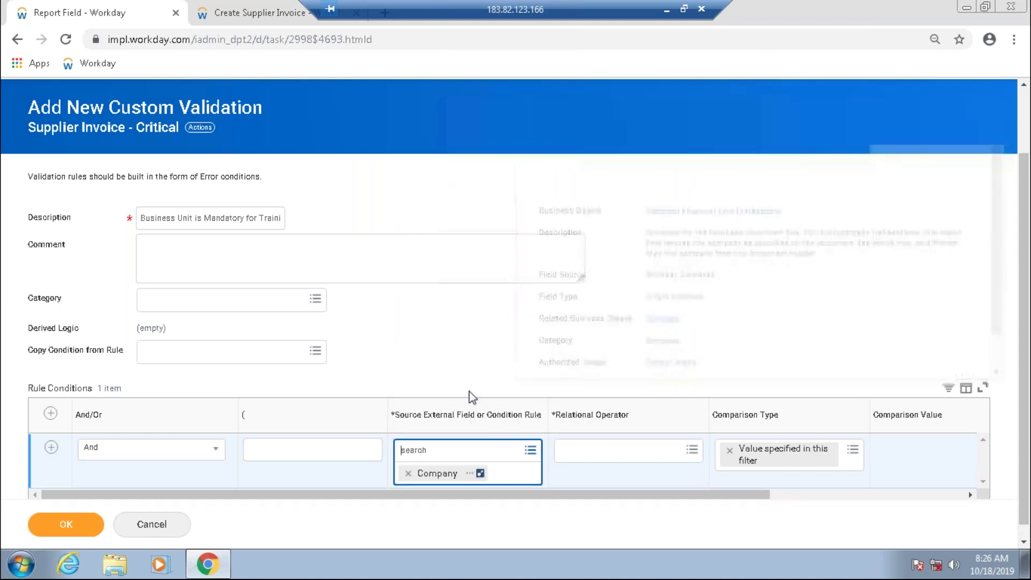
Add another rule condition row above the Company condition.
{"action": "left_click", "coordinate": [50, 413]}
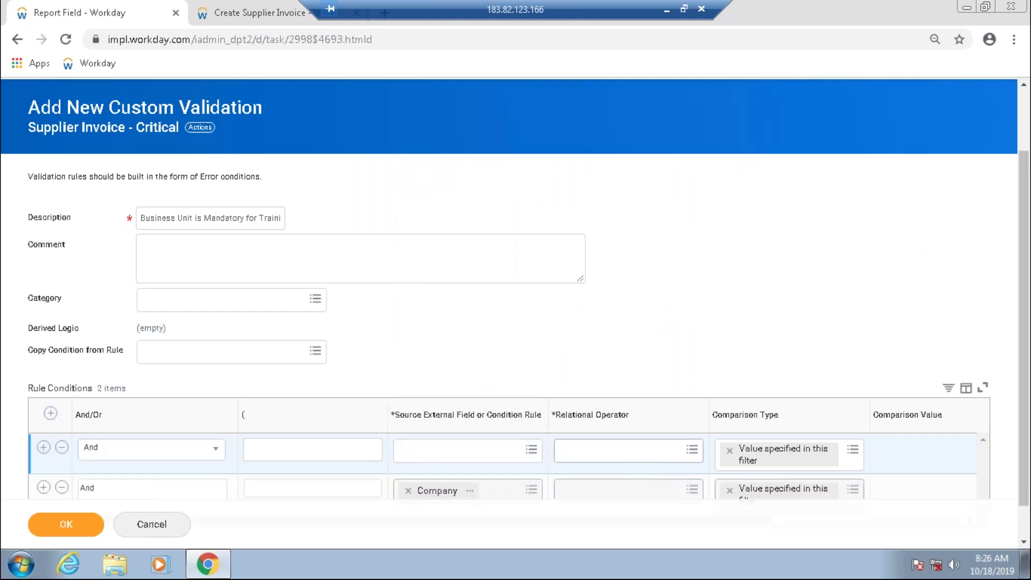
{"action": "left_click", "coordinate": [596, 454]}
{"action": "left_click", "coordinate": [498, 381]}
{"action": "scroll", "coordinate": [718, 312], "scroll_direction": "down", "scroll_amount": 2}
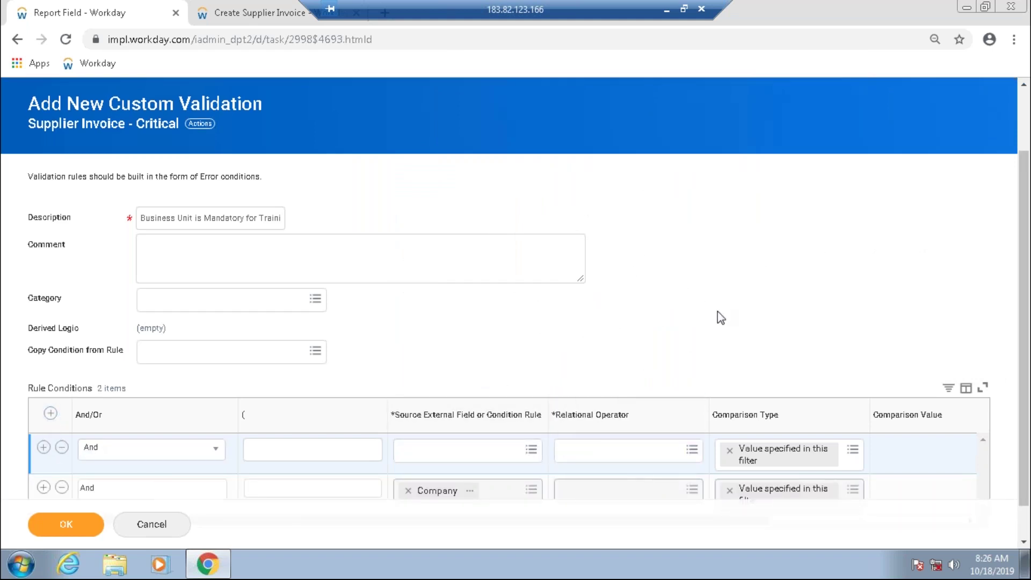
Recheck the Company field's details and set the Company condition's relational operator to "in the selection list".
{"action": "left_click", "coordinate": [642, 449]}
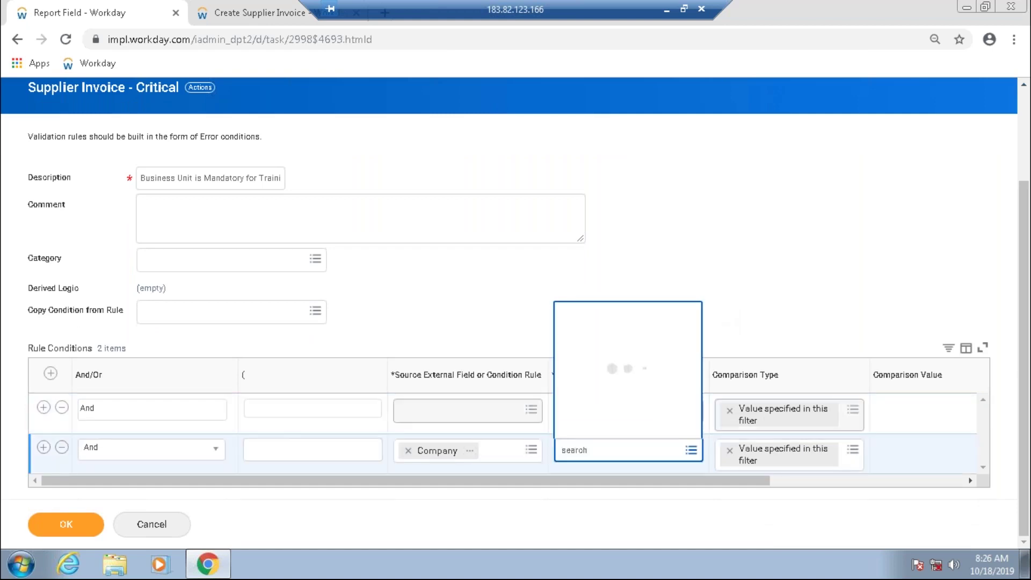
{"action": "type", "text": "in the"}
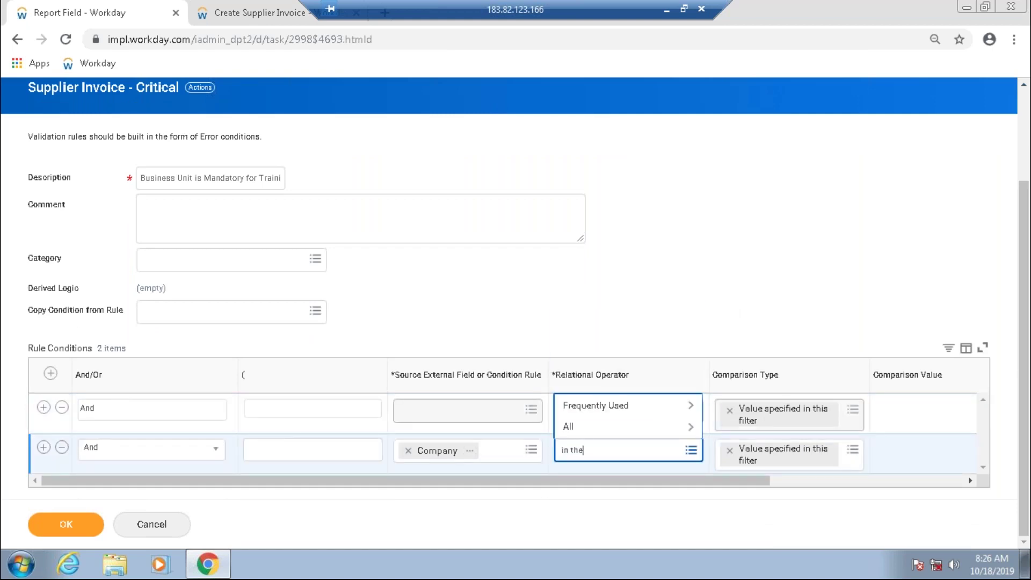
{"action": "key", "text": "Return"}
{"action": "left_click", "coordinate": [470, 451]}
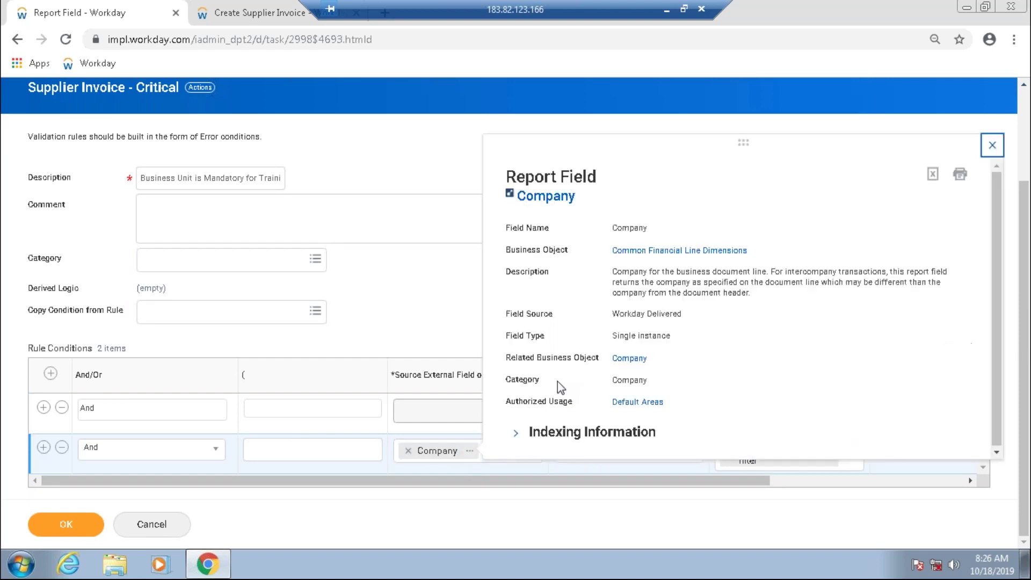
{"action": "left_click", "coordinate": [582, 534]}
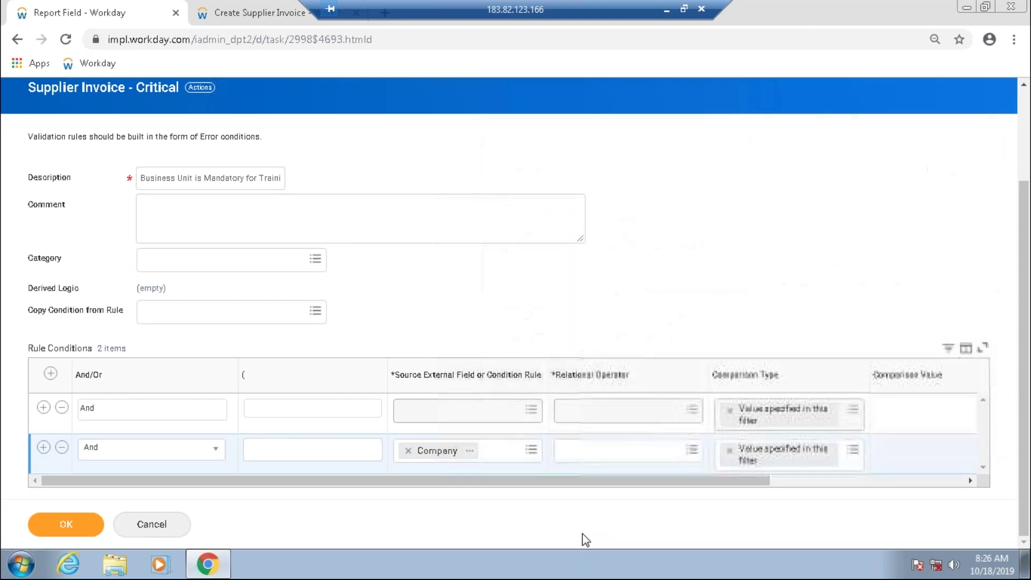
{"action": "left_click", "coordinate": [596, 450]}
{"action": "type", "text": "inn"}
{"action": "type", "text": " the"}
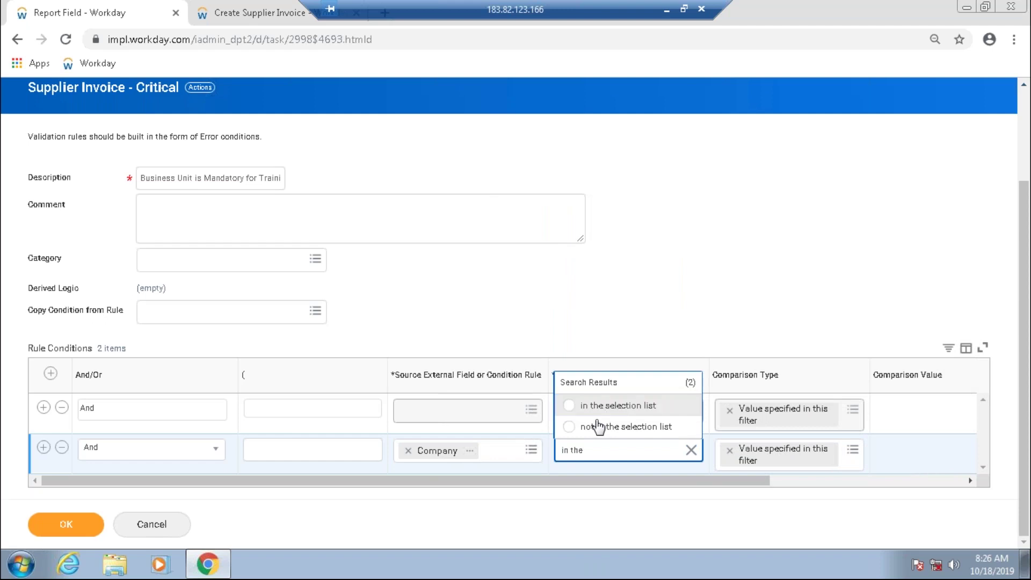
{"action": "left_click", "coordinate": [597, 409]}
Set the Company condition's comparison value to DCS Demo Company Finance Sept.
{"action": "left_click_drag", "start_coordinate": [598, 494], "coordinate": [720, 493]}
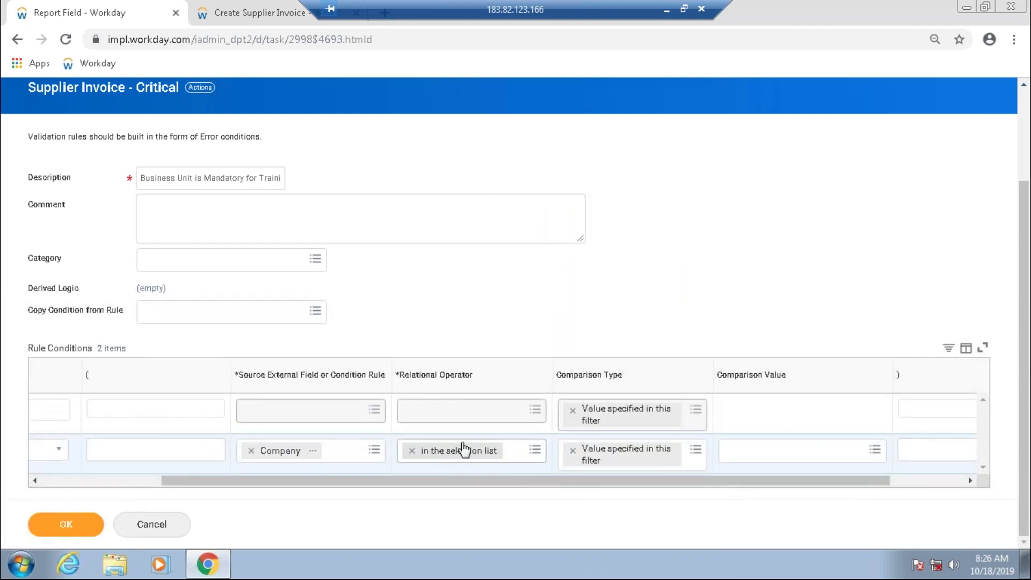
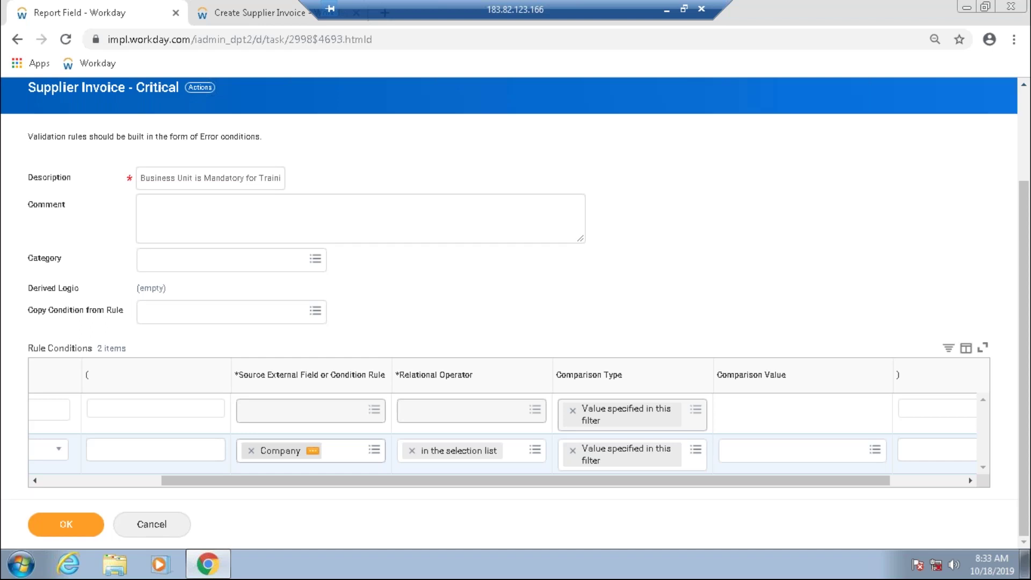
{"action": "left_click", "coordinate": [316, 420]}
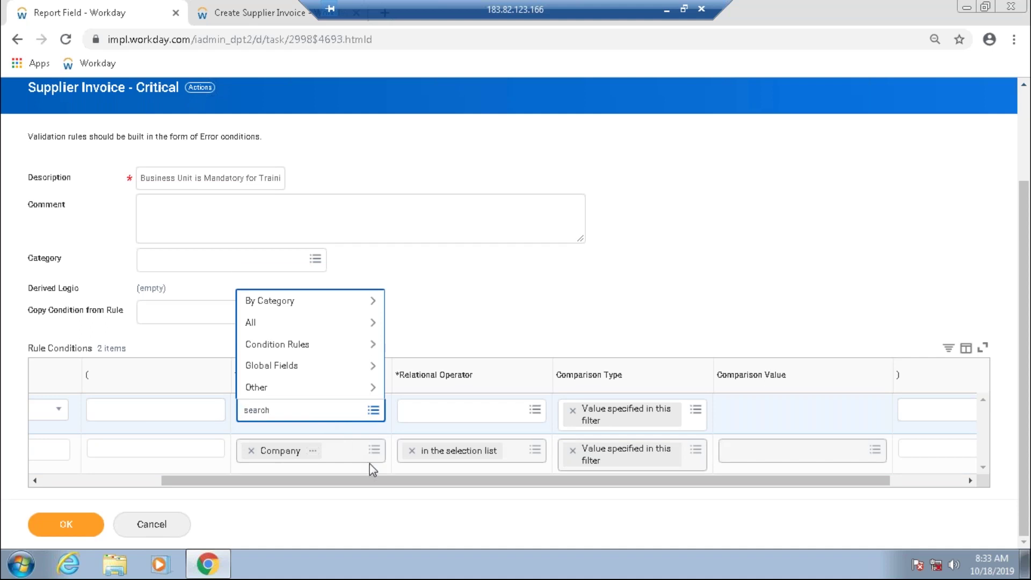
{"action": "left_click", "coordinate": [778, 456]}
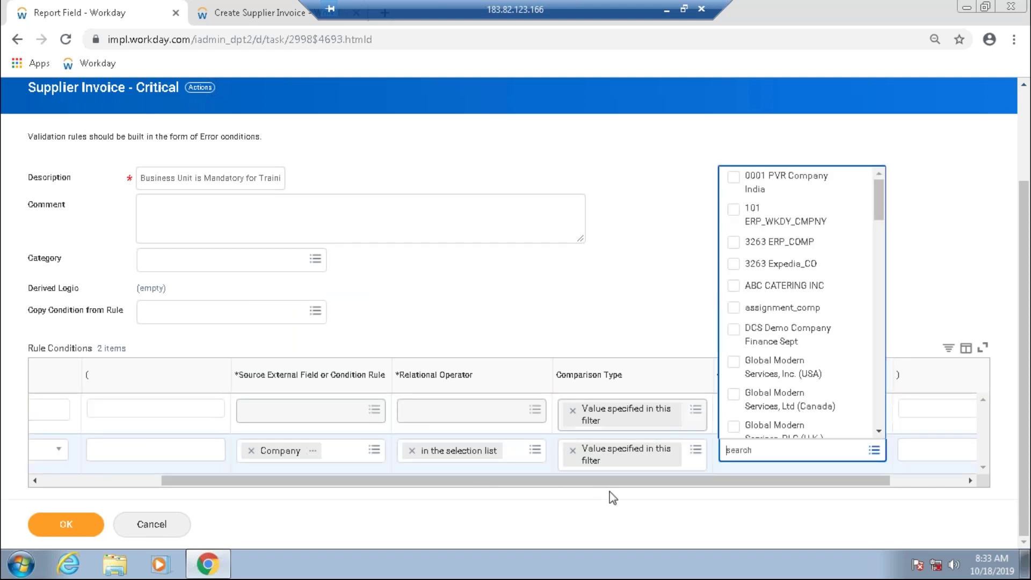
{"action": "type", "text": "demo"}
{"action": "key", "text": "Return"}
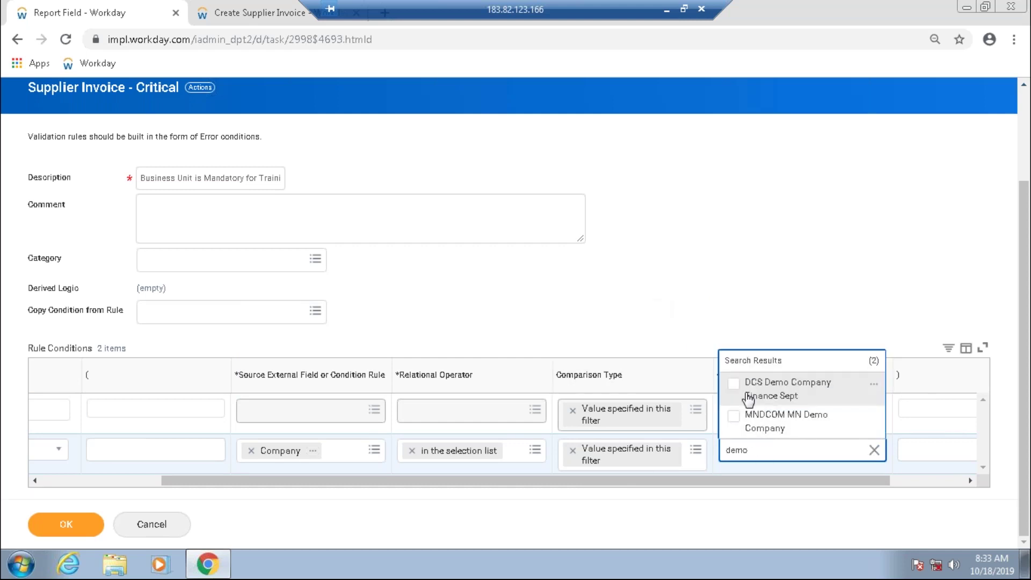
{"action": "left_click", "coordinate": [734, 384]}
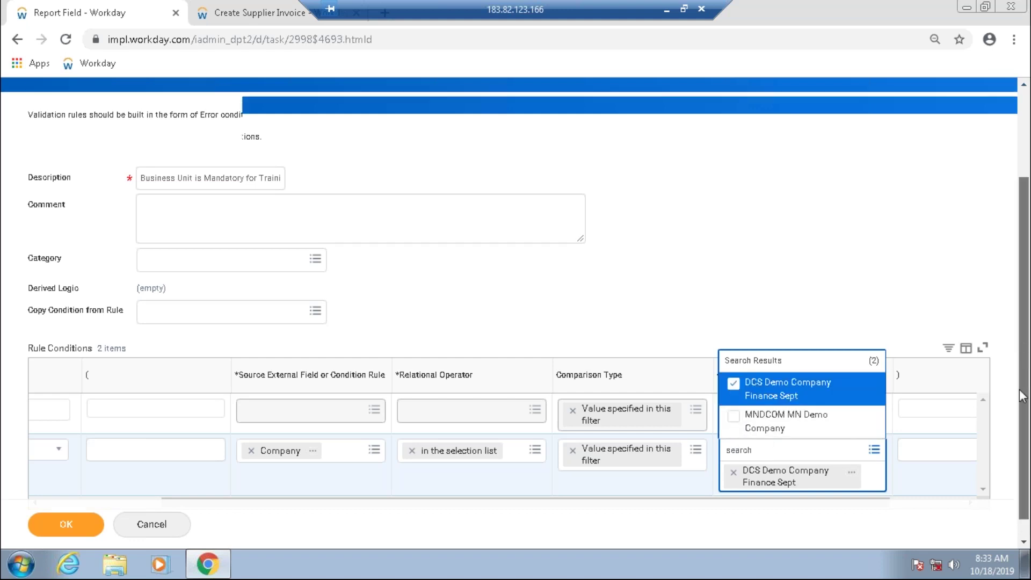
{"action": "scroll", "coordinate": [1024, 352], "scroll_direction": "down", "scroll_amount": 1}
{"action": "left_click", "coordinate": [717, 261]}
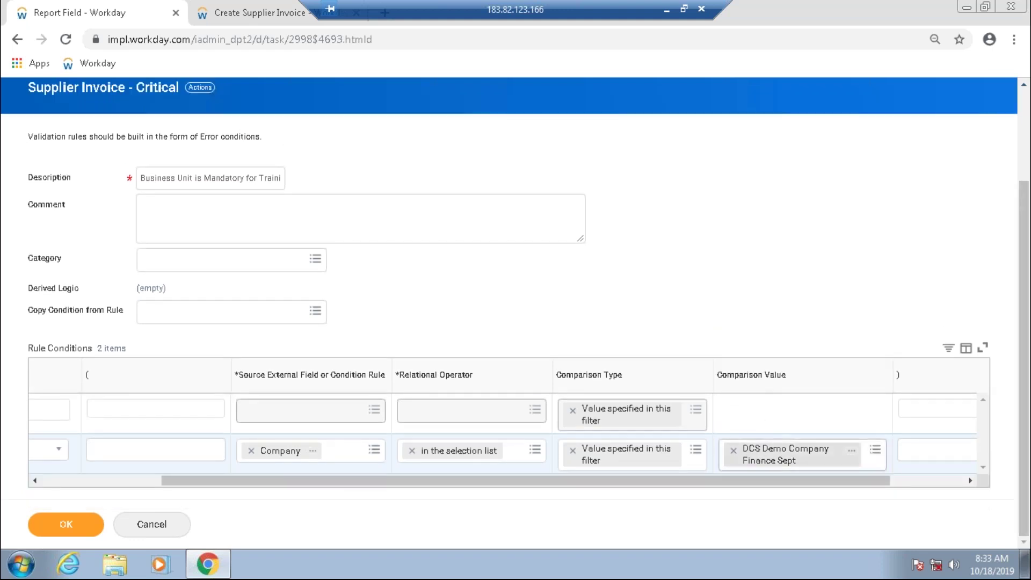
Search for "cost center" and set Cost Center as the source field of the empty rule condition.
{"action": "left_click", "coordinate": [276, 416]}
{"action": "type", "text": "cost"}
{"action": "type", "text": " c4n"}
{"action": "key", "text": "BackSpace"}
{"action": "key", "text": "BackSpace"}
{"action": "type", "text": "enter"}
{"action": "key", "text": "Return"}
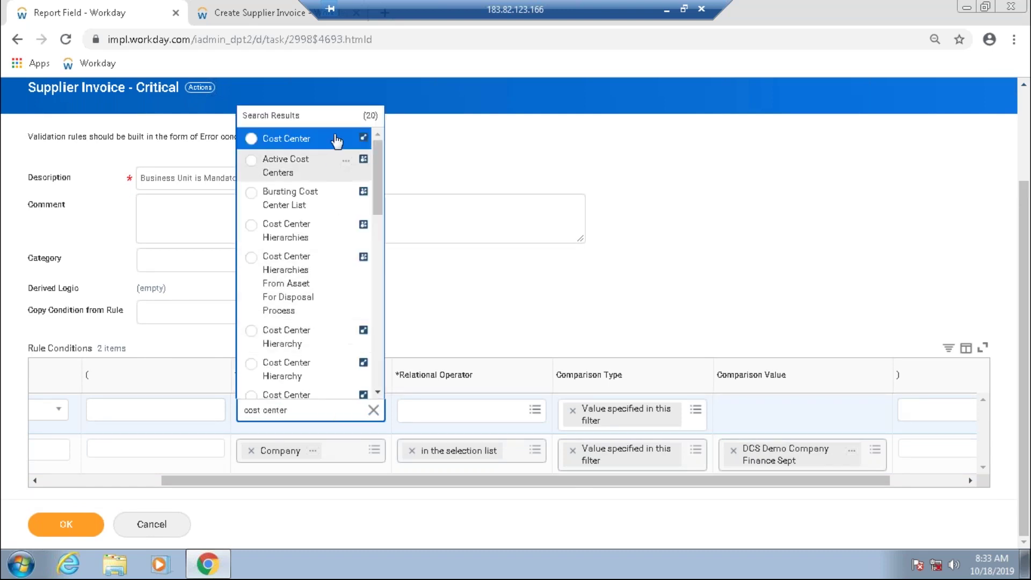
{"action": "left_click", "coordinate": [293, 141]}
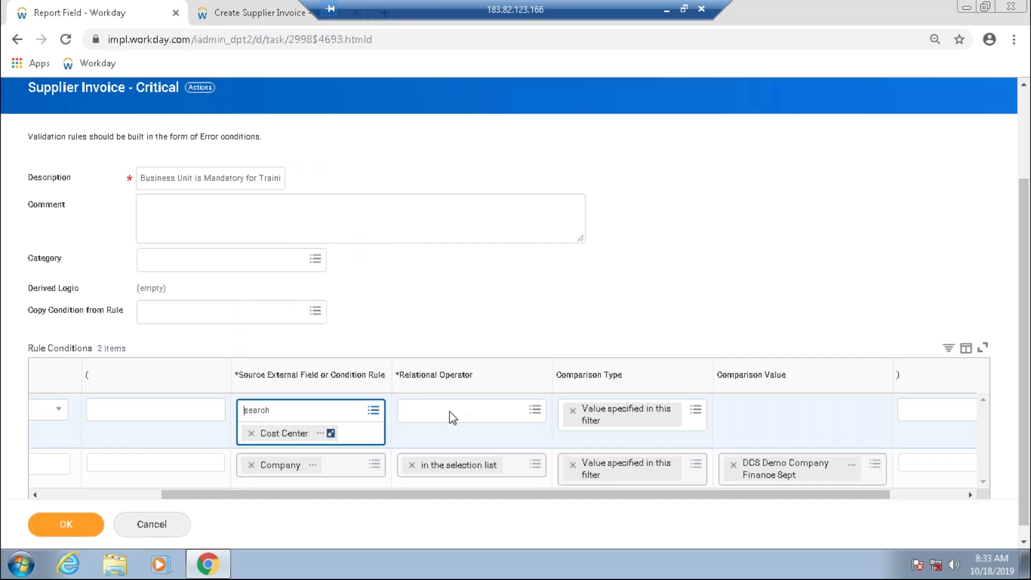
Set the Cost Center condition's relational operator to "in the selection list".
{"action": "left_click", "coordinate": [451, 416]}
{"action": "type", "text": "in the selec"}
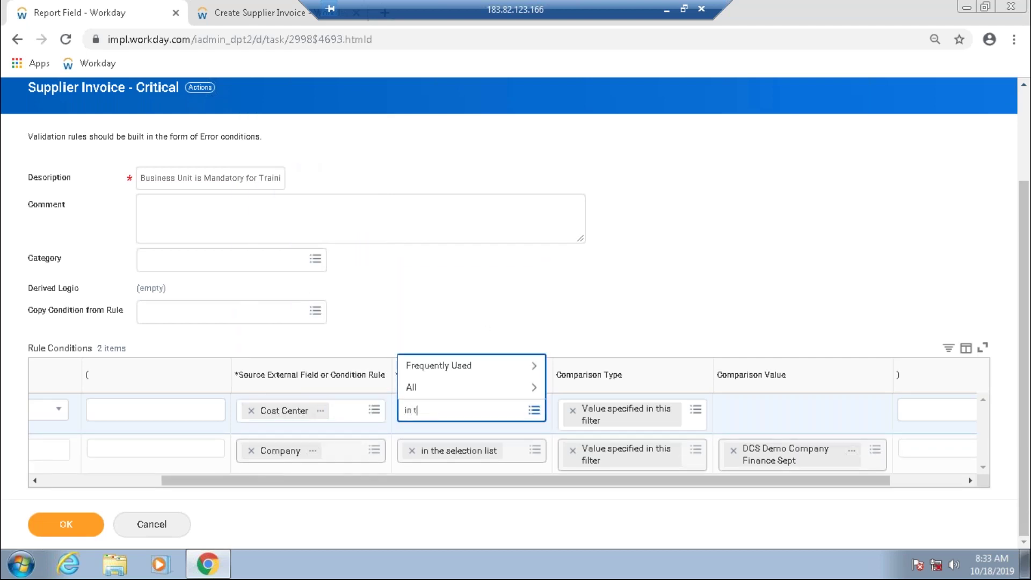
{"action": "key", "text": "Return"}
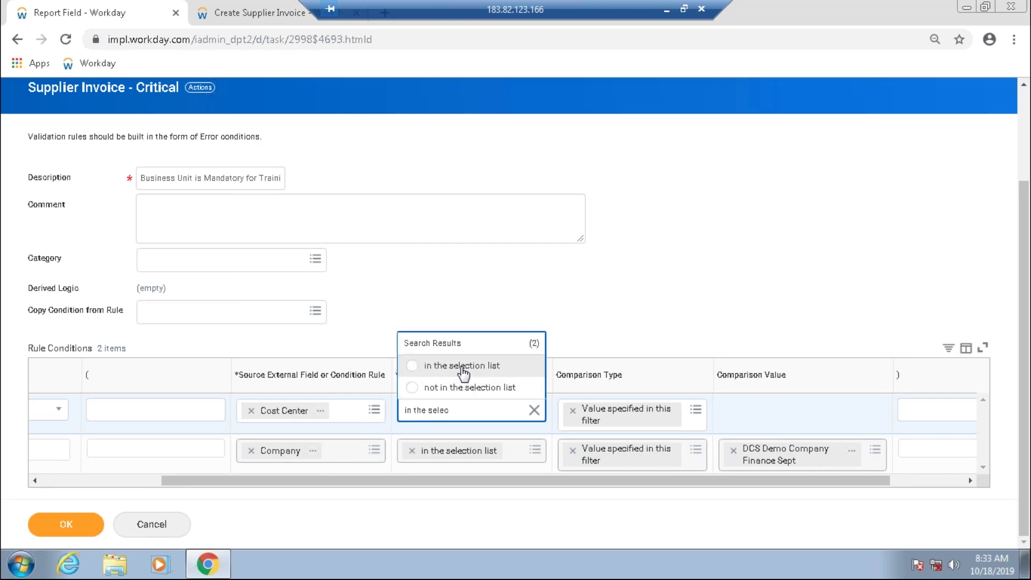
{"action": "left_click", "coordinate": [463, 371]}
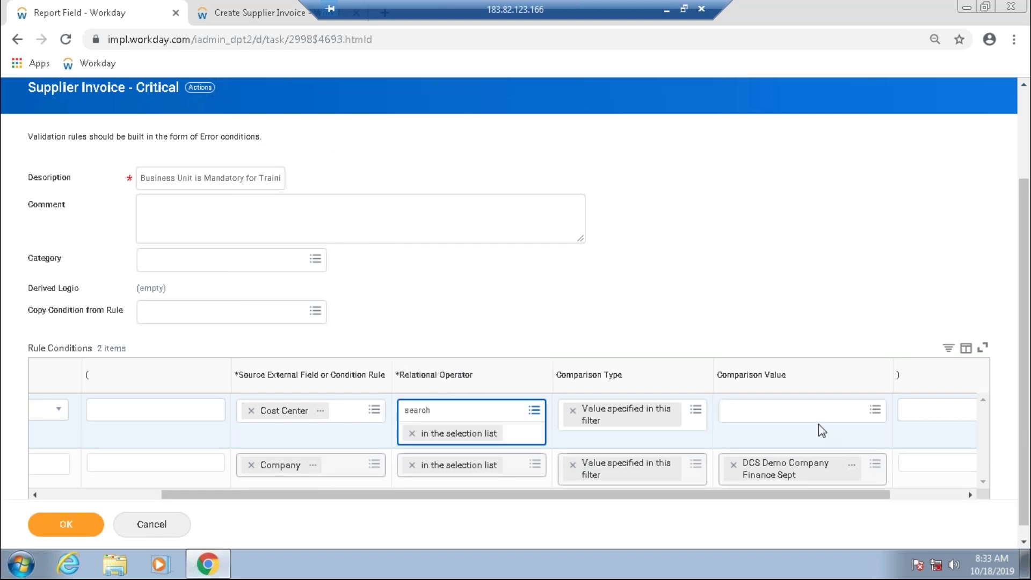
Set the Cost Center condition's comparison value to DFCCS Demo Finance CC Training.
{"action": "left_click", "coordinate": [819, 412]}
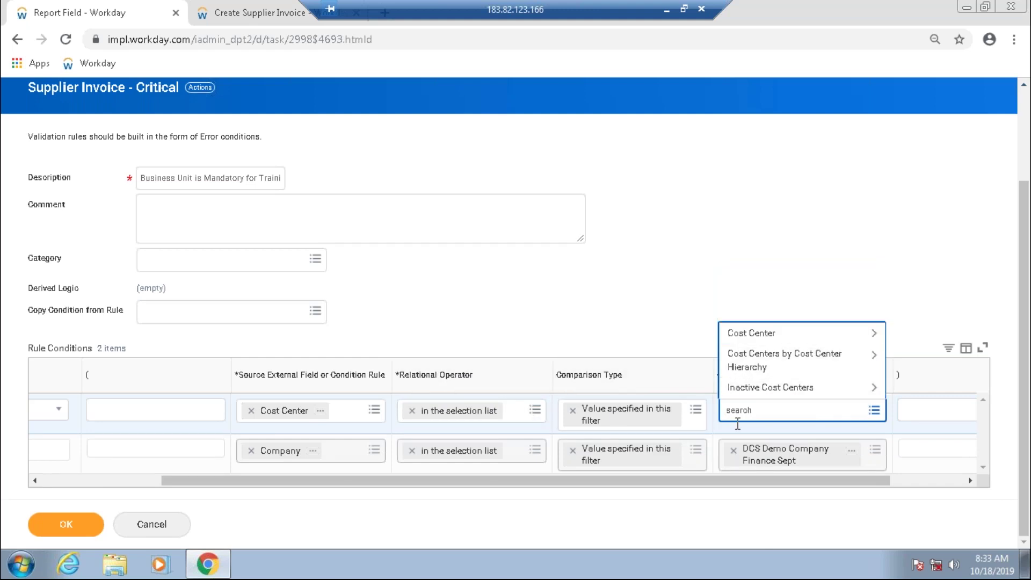
{"action": "type", "text": "demo"}
{"action": "key", "text": "Return"}
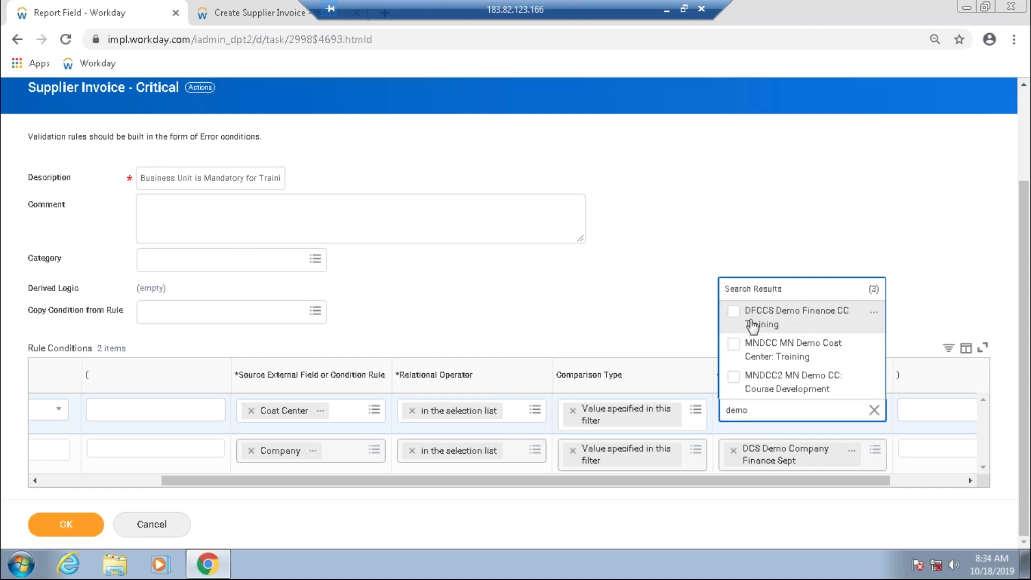
{"action": "left_click", "coordinate": [747, 316]}
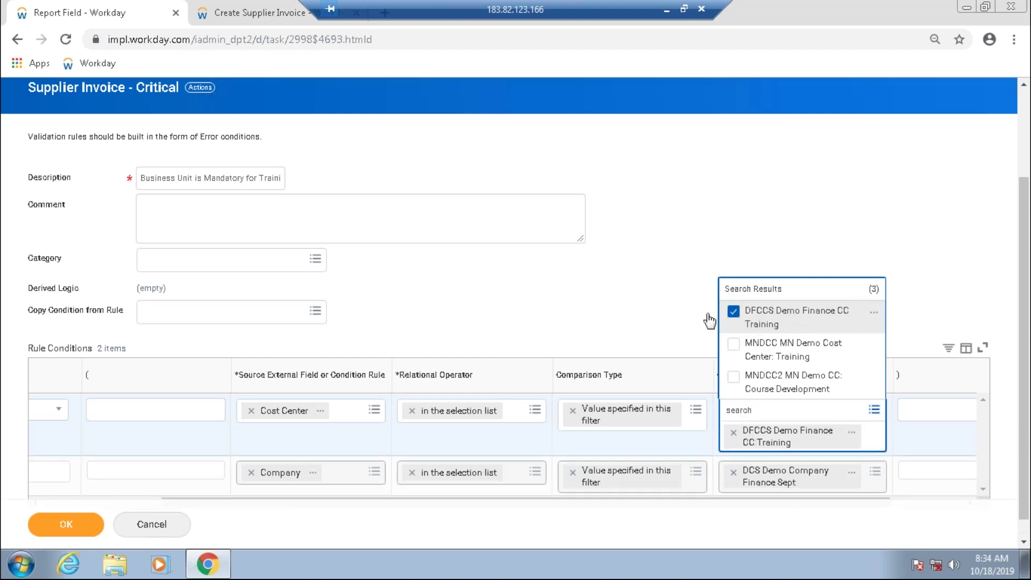
{"action": "left_click", "coordinate": [658, 308]}
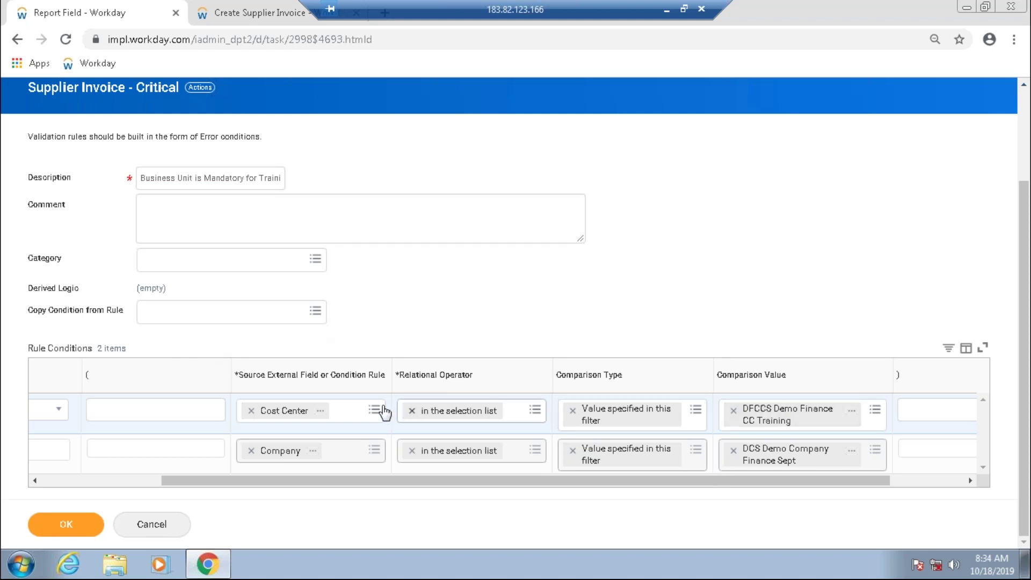
Add a rule condition row, search for "business unit" and set Business Unit as its source field.
{"action": "left_click_drag", "start_coordinate": [334, 483], "coordinate": [227, 468]}
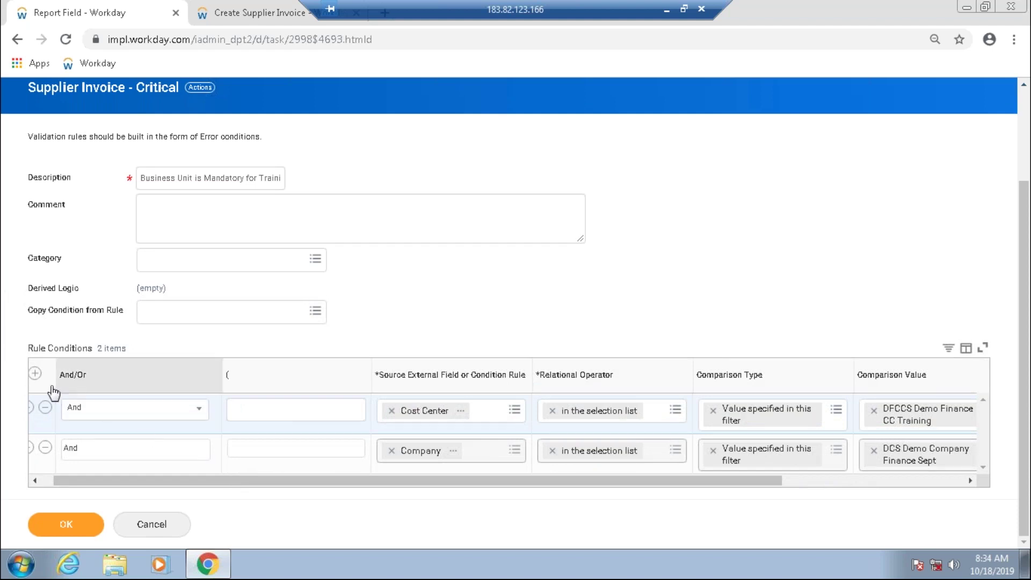
{"action": "left_click", "coordinate": [35, 374]}
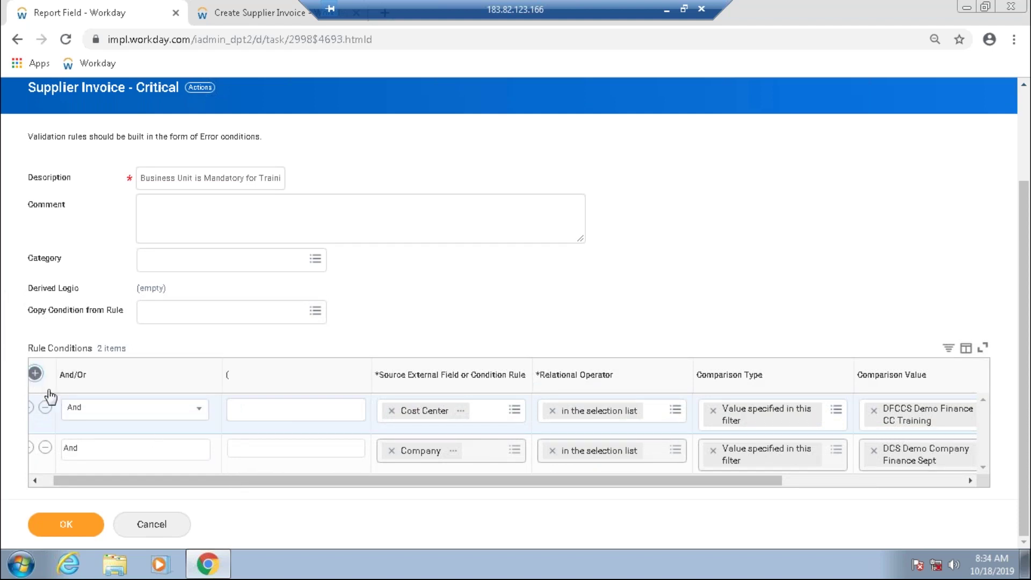
{"action": "key", "text": "super+Tab"}
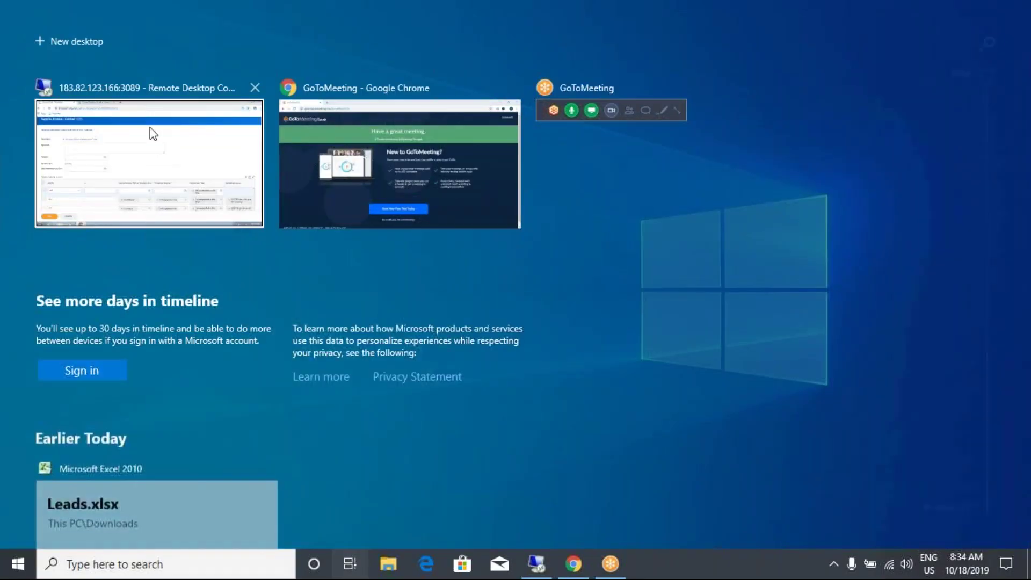
{"action": "left_click", "coordinate": [149, 128]}
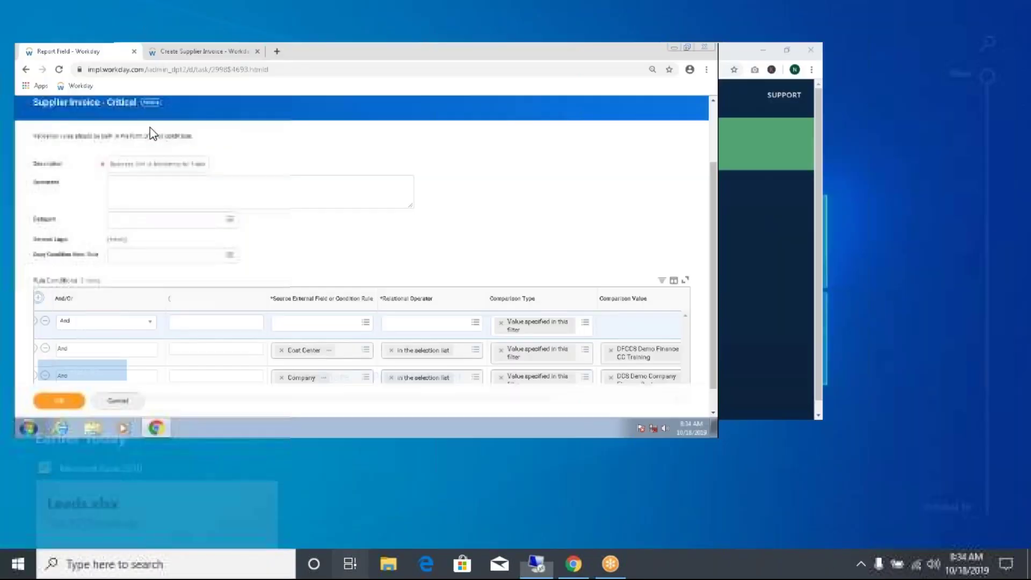
{"action": "left_click", "coordinate": [470, 417]}
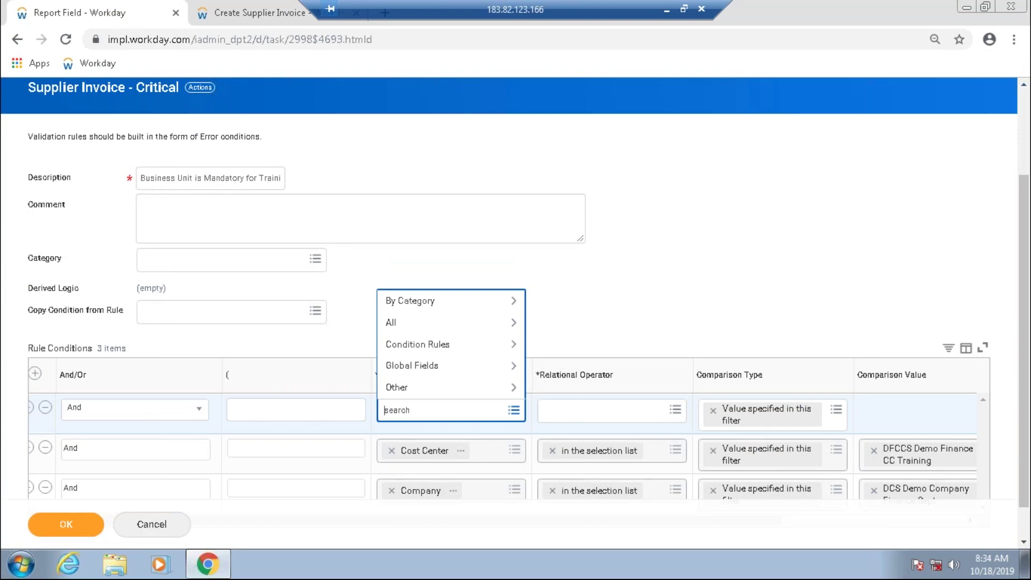
{"action": "type", "text": "bu"}
{"action": "key", "text": "BackSpace"}
{"action": "type", "text": "usiness unit"}
{"action": "key", "text": "Return"}
{"action": "left_click", "coordinate": [436, 275]}
Set the Business Unit condition's relational operator to "is empty" and save the custom validation.
{"action": "left_click", "coordinate": [591, 411]}
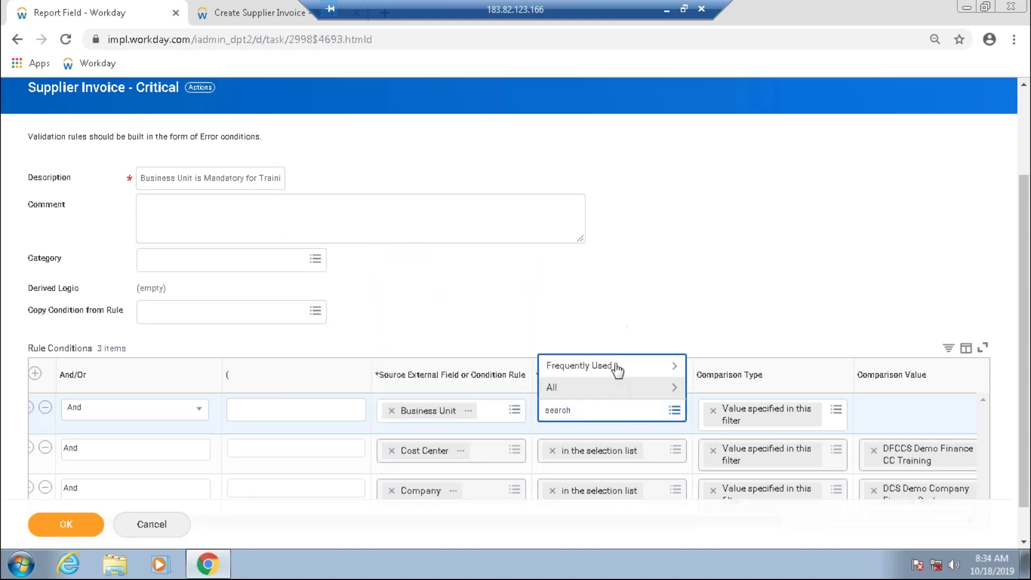
{"action": "left_click", "coordinate": [607, 370]}
{"action": "left_click", "coordinate": [582, 365]}
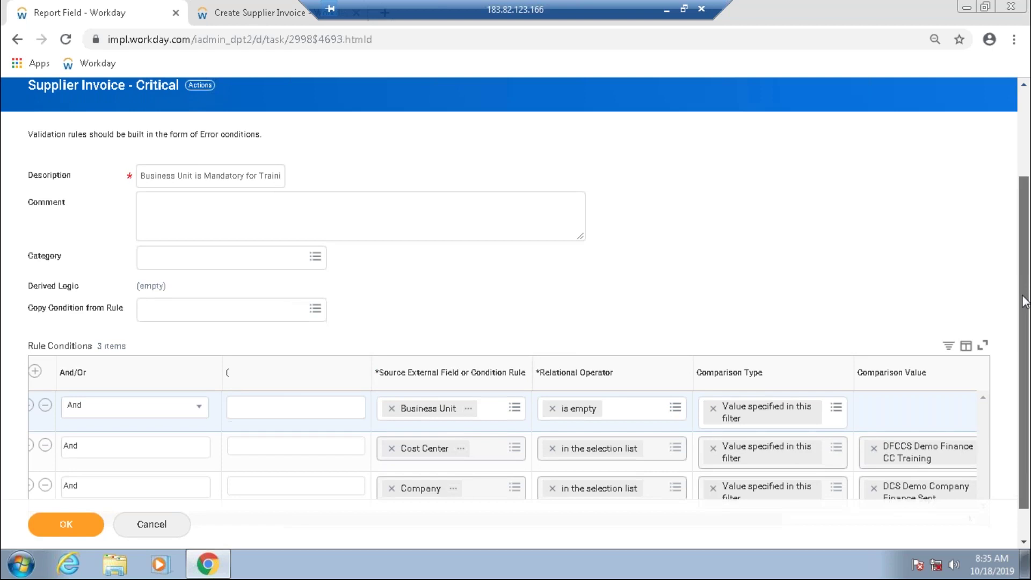
{"action": "scroll", "coordinate": [1023, 283], "scroll_direction": "down", "scroll_amount": 1}
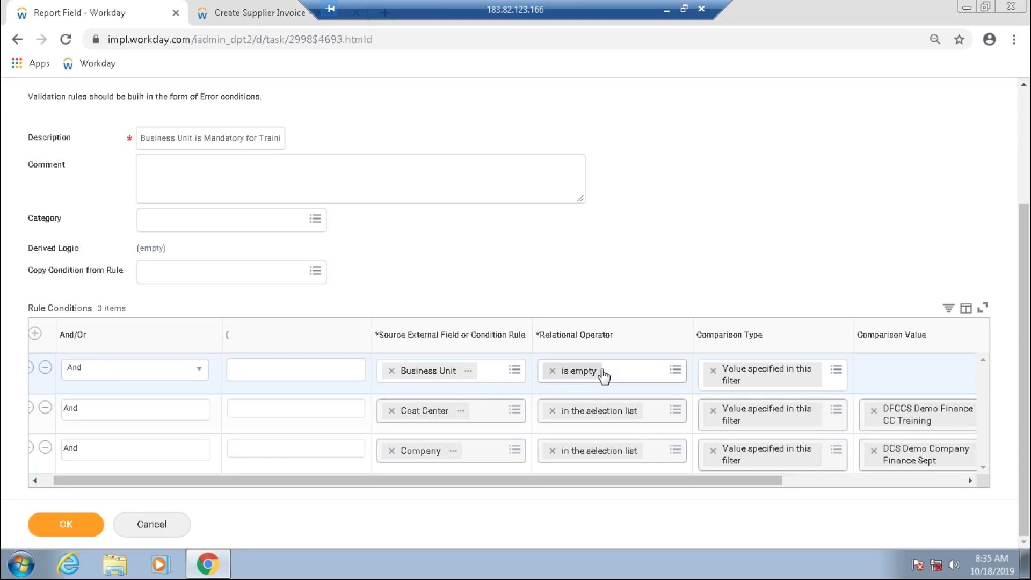
{"action": "left_click", "coordinate": [195, 137]}
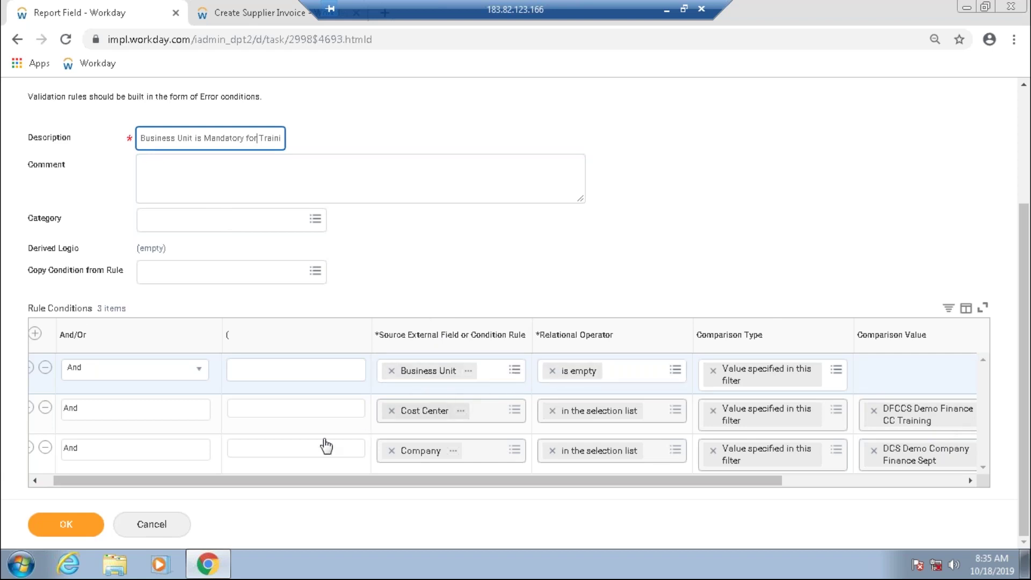
{"action": "left_click", "coordinate": [58, 528]}
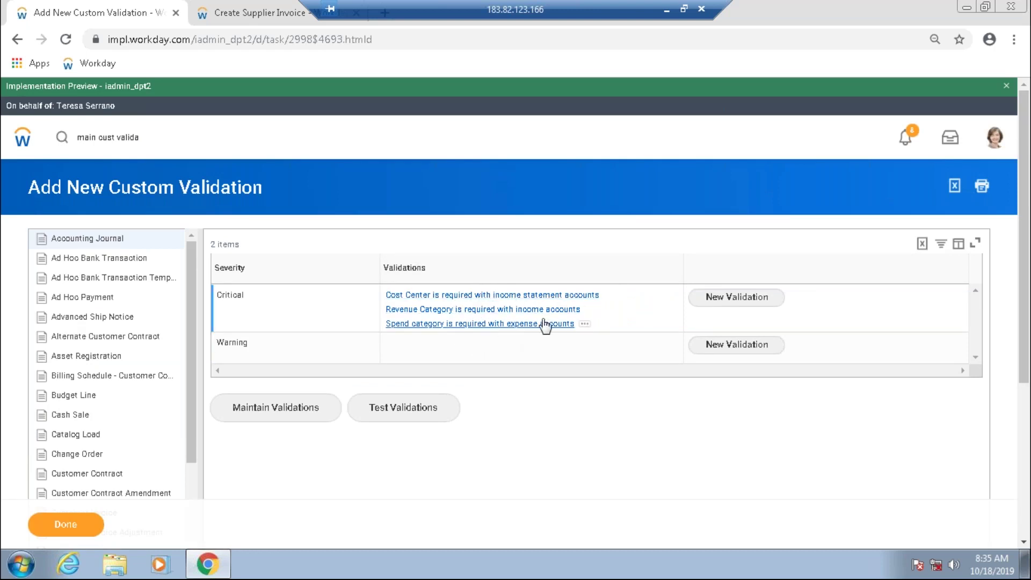
Open the critical Supplier Invoice validation "Business Unit is Mandatory for Training Courses" and review its rule conditions.
{"action": "scroll", "coordinate": [88, 430], "scroll_direction": "down", "scroll_amount": 10}
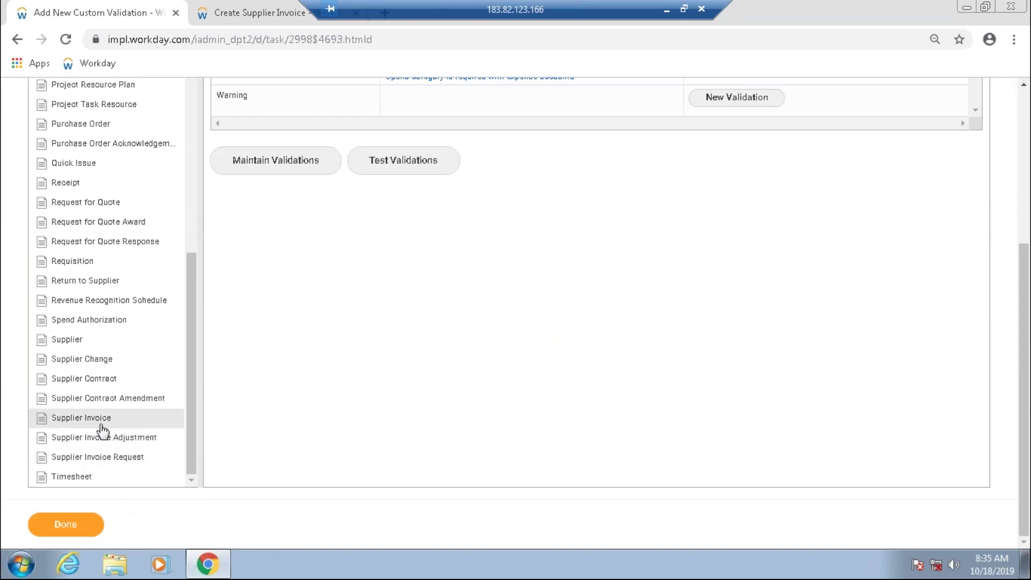
{"action": "left_click", "coordinate": [100, 419]}
{"action": "scroll", "coordinate": [385, 337], "scroll_direction": "up", "scroll_amount": 2}
{"action": "scroll", "coordinate": [385, 338], "scroll_direction": "up", "scroll_amount": 2}
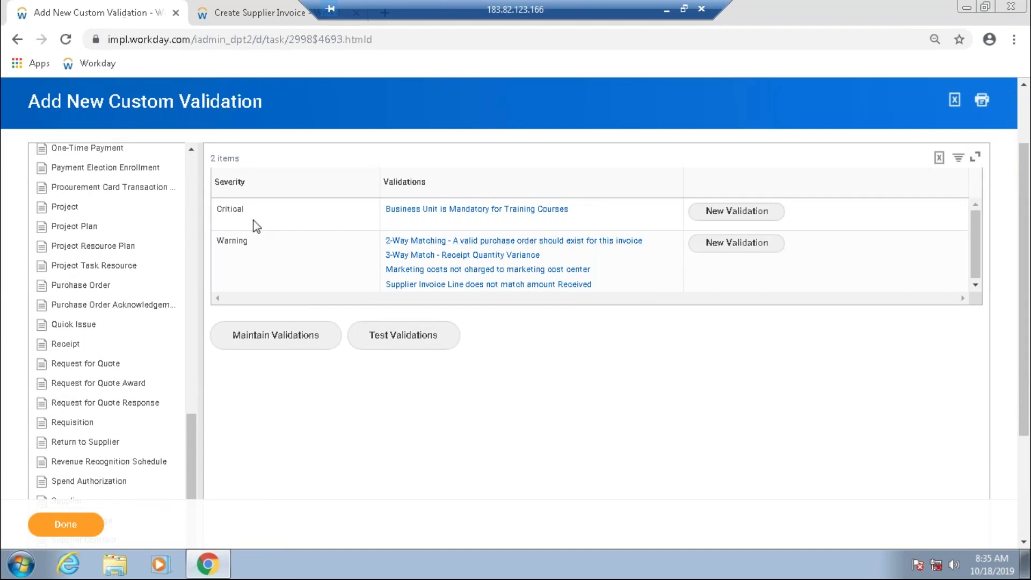
{"action": "left_click", "coordinate": [525, 211]}
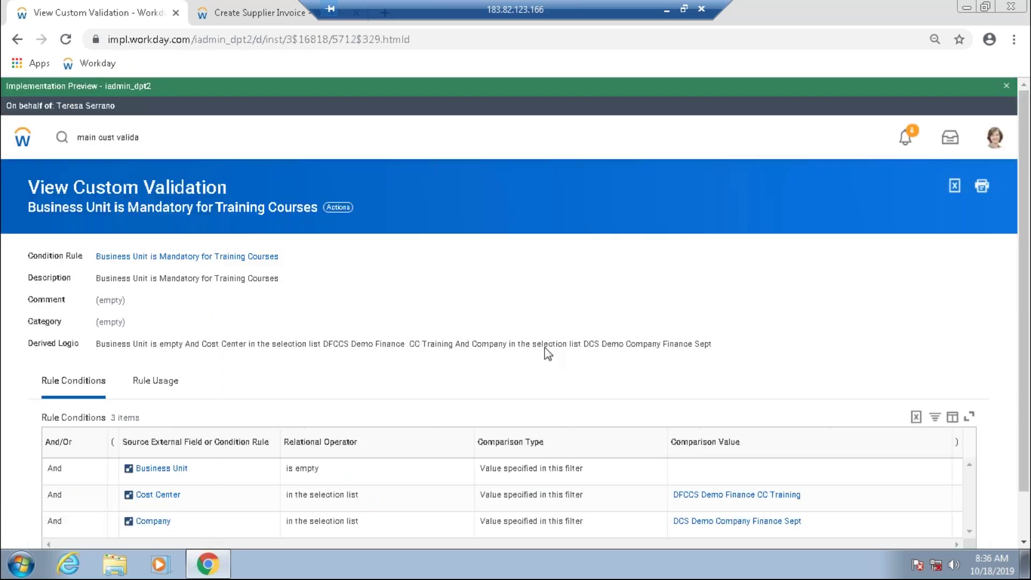
{"action": "scroll", "coordinate": [545, 347], "scroll_direction": "down", "scroll_amount": 1}
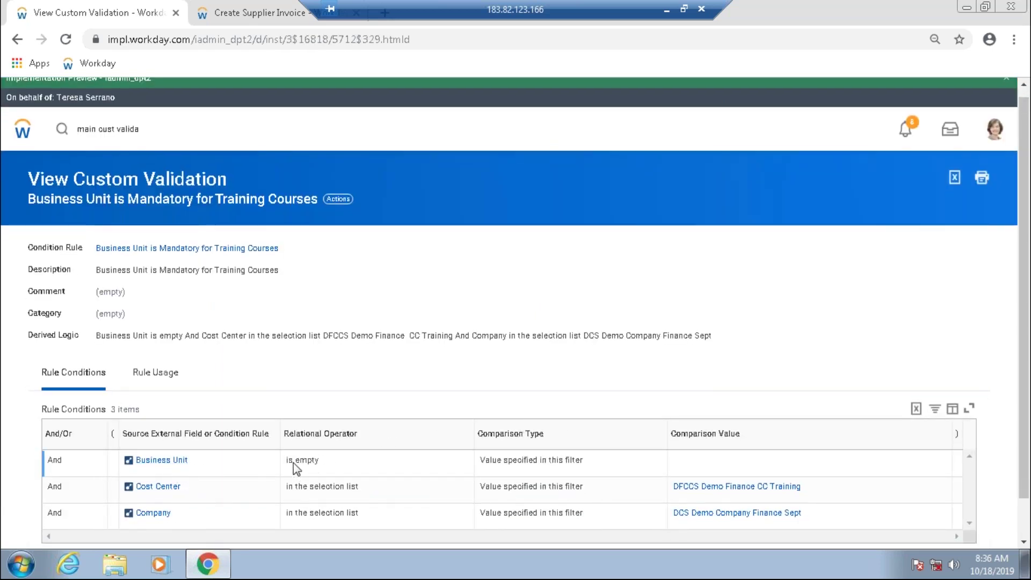